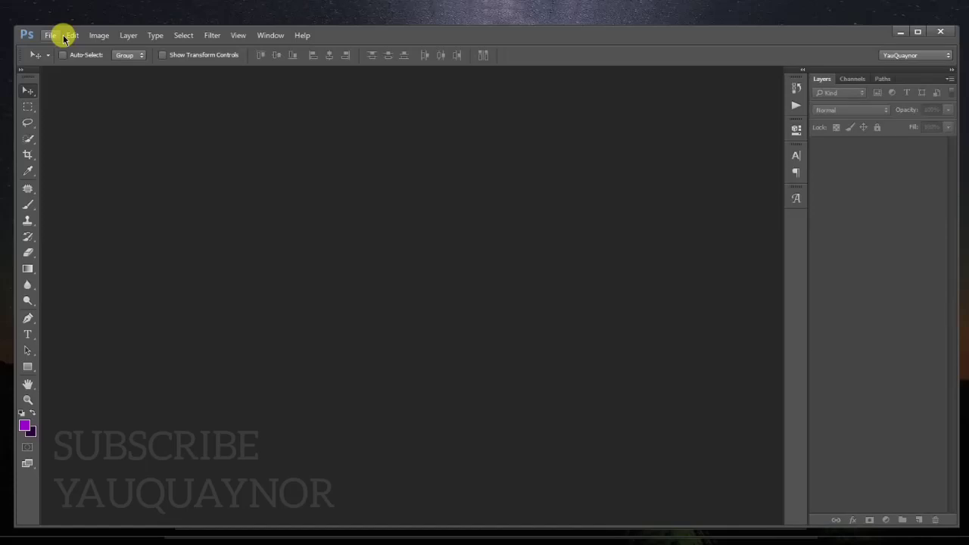
Create an Untitled-1 document via Ctrl+N: 4 × 4 inches, 300 ppi, RGB Color, white background.
{"action": "left_click", "coordinate": [50, 35]}
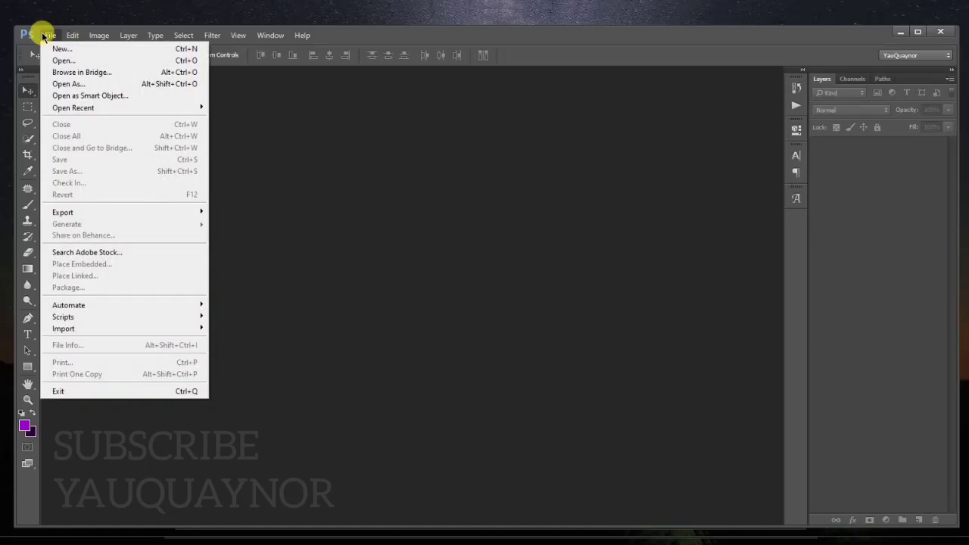
{"action": "key", "text": "Escape"}
{"action": "key", "text": "ctrl+n"}
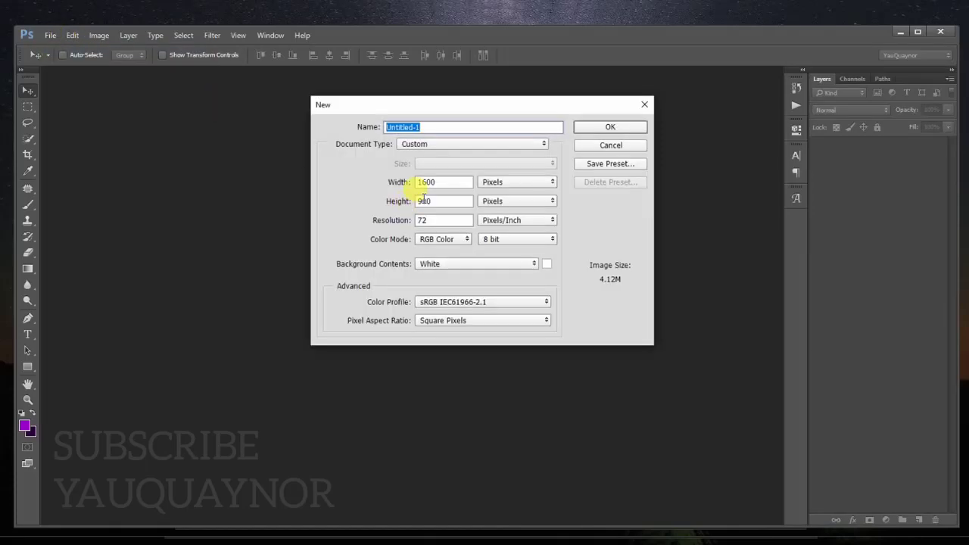
{"action": "left_click", "coordinate": [501, 182]}
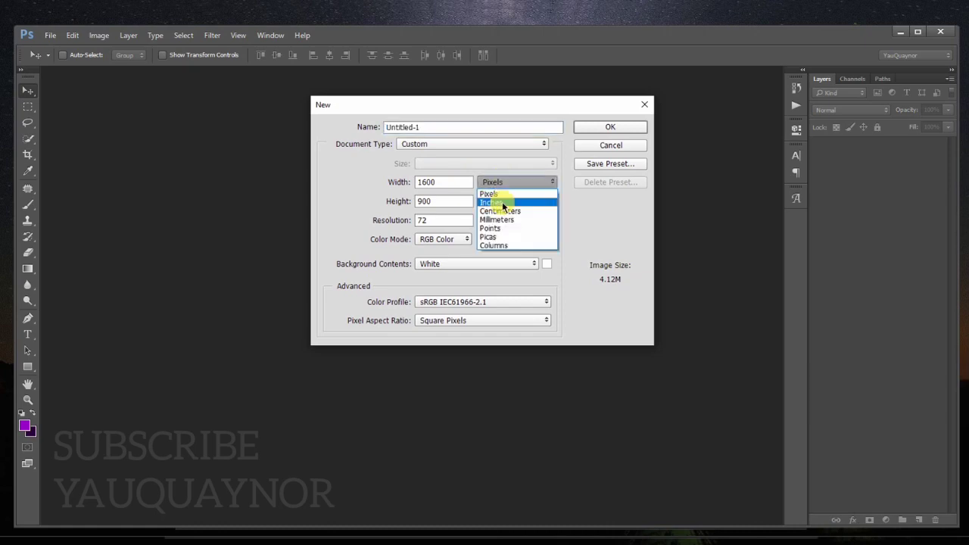
{"action": "left_click", "coordinate": [503, 200]}
{"action": "type", "text": "4"}
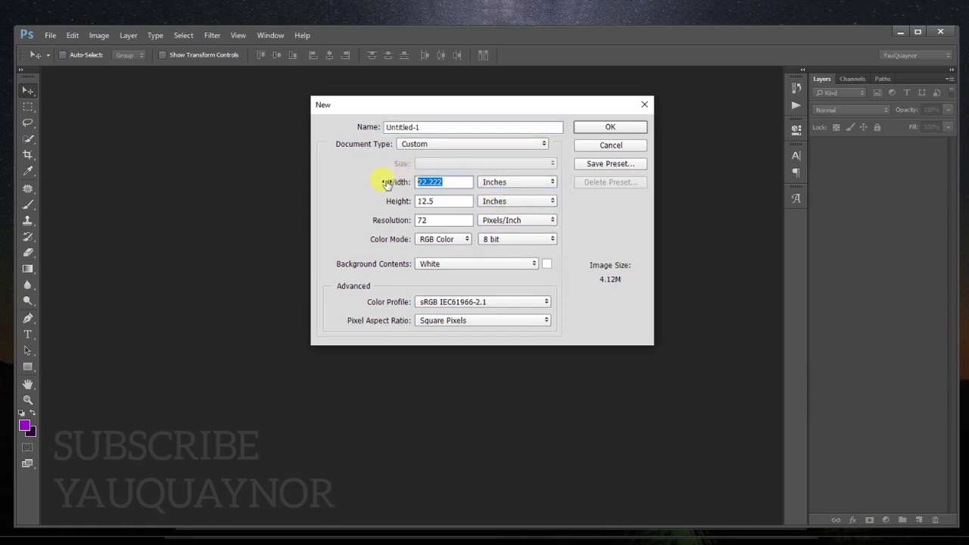
{"action": "double_click", "coordinate": [445, 199]}
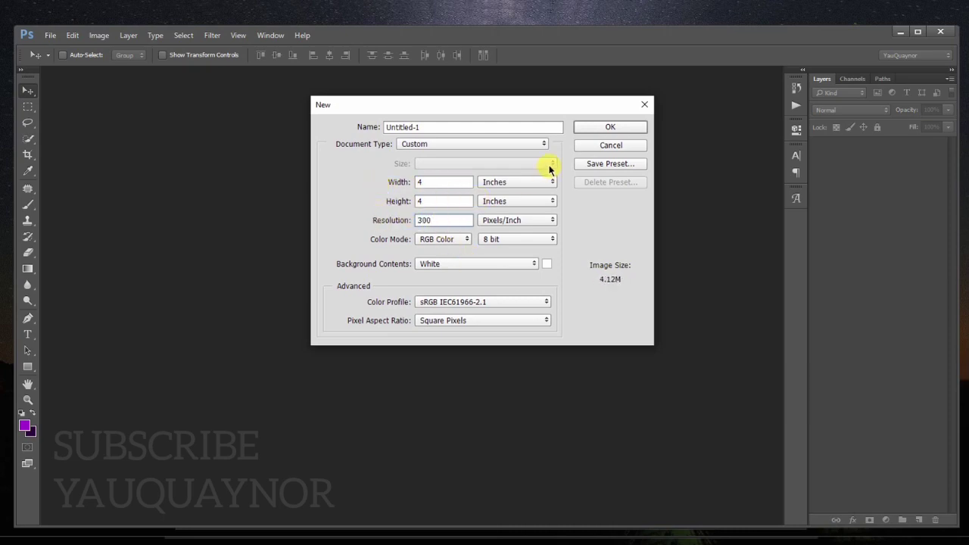
{"action": "left_click", "coordinate": [447, 239]}
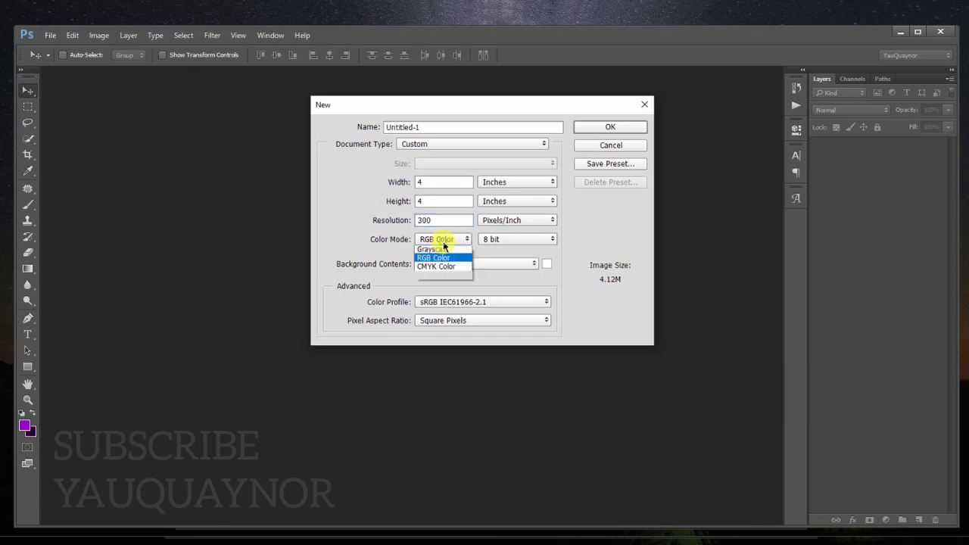
{"action": "left_click", "coordinate": [439, 265]}
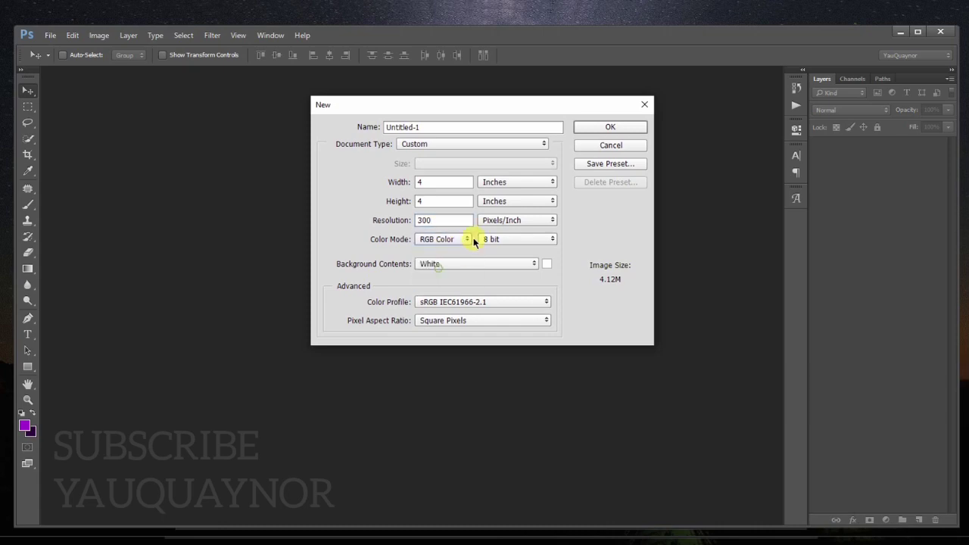
{"action": "left_click", "coordinate": [589, 130]}
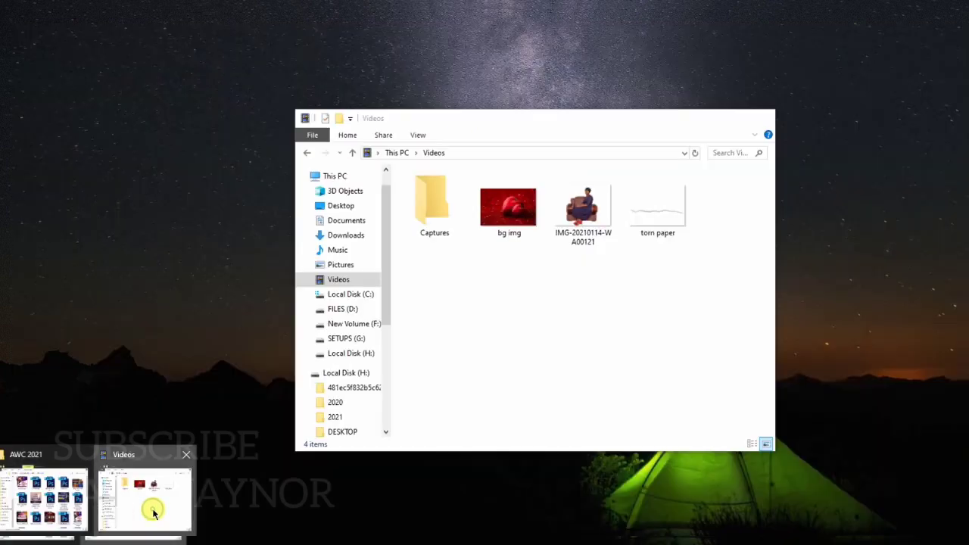
Place the bg img hearts picture from the Videos folder onto the canvas and commit it.
{"action": "left_click", "coordinate": [151, 511]}
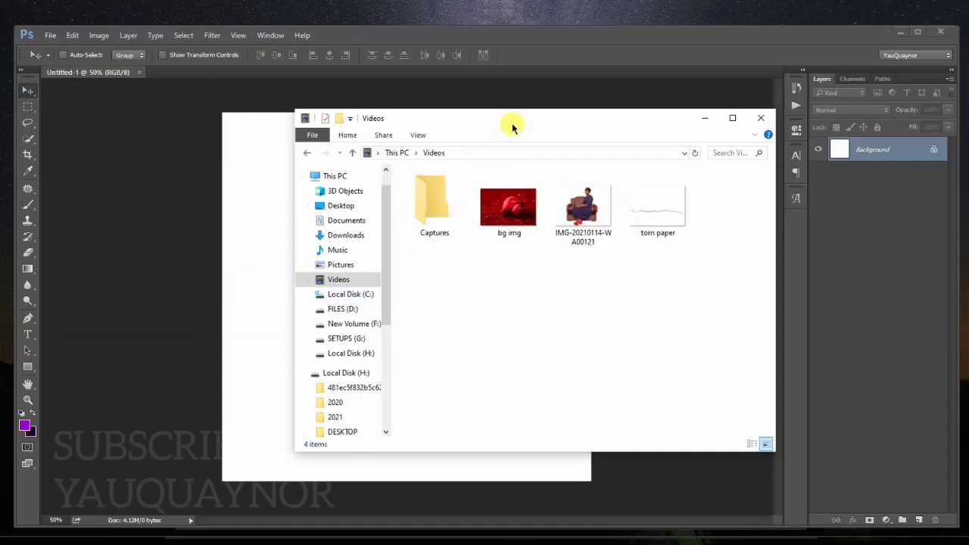
{"action": "left_click_drag", "start_coordinate": [507, 124], "coordinate": [853, 121]}
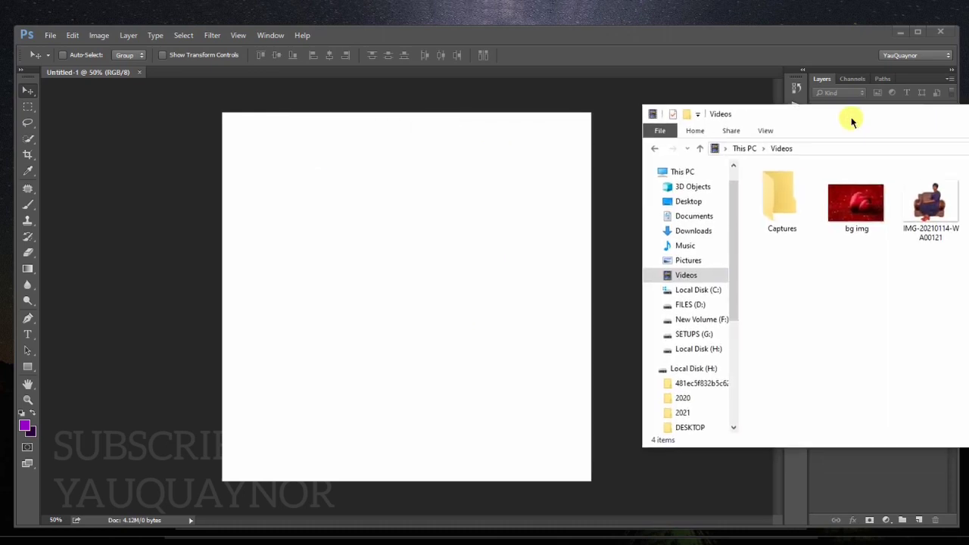
{"action": "left_click_drag", "start_coordinate": [842, 193], "coordinate": [426, 234]}
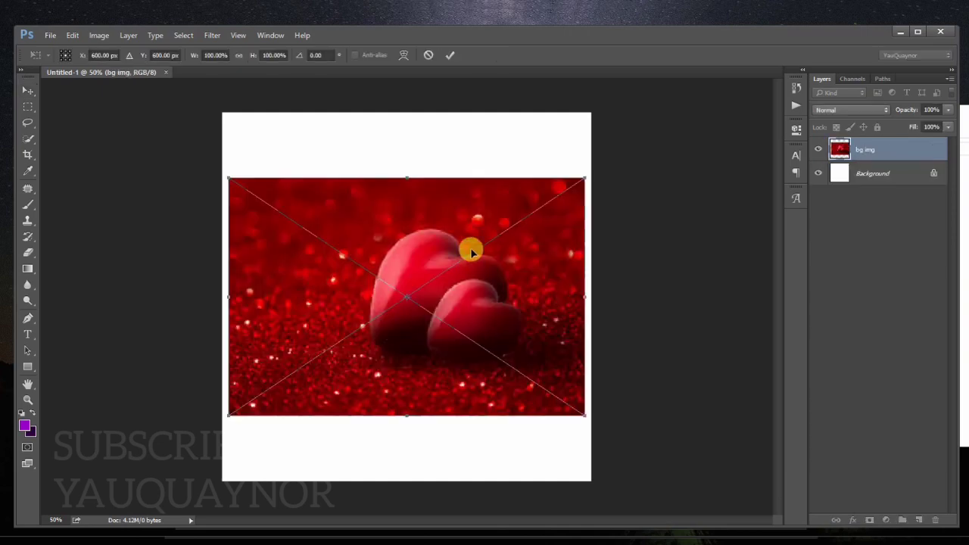
{"action": "left_click", "coordinate": [446, 57]}
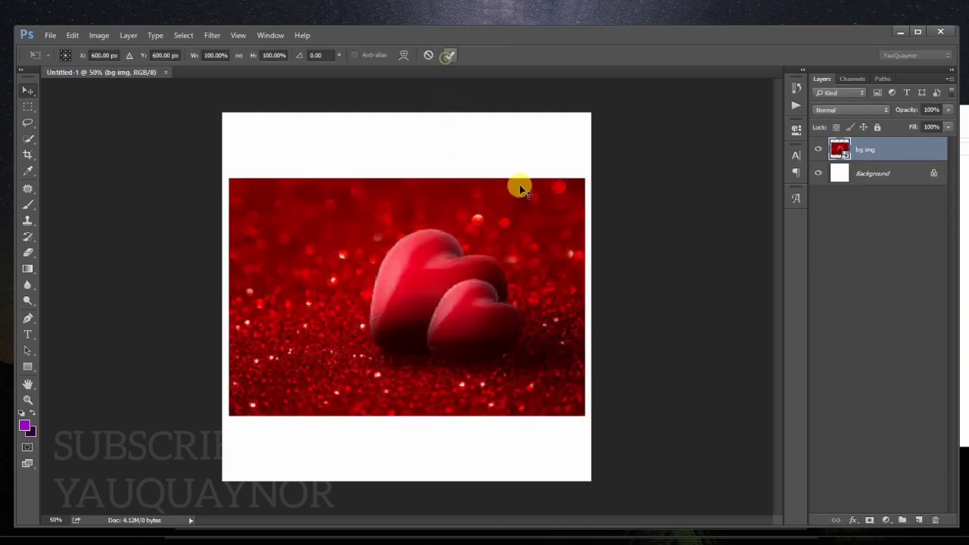
{"action": "left_click", "coordinate": [878, 173]}
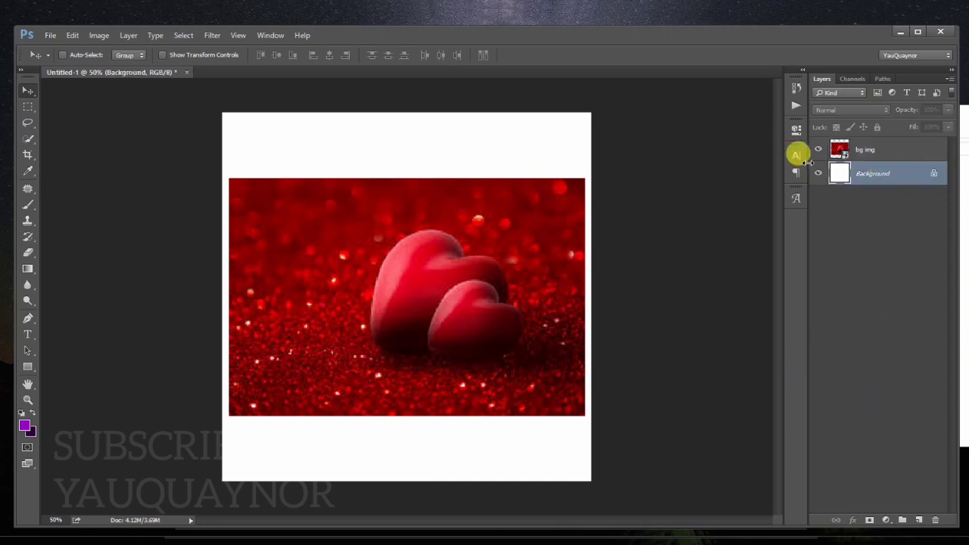
Hide bg img and add a Gradient fill layer using the Foreground to Background preset.
{"action": "left_click", "coordinate": [818, 150]}
{"action": "left_click", "coordinate": [885, 520]}
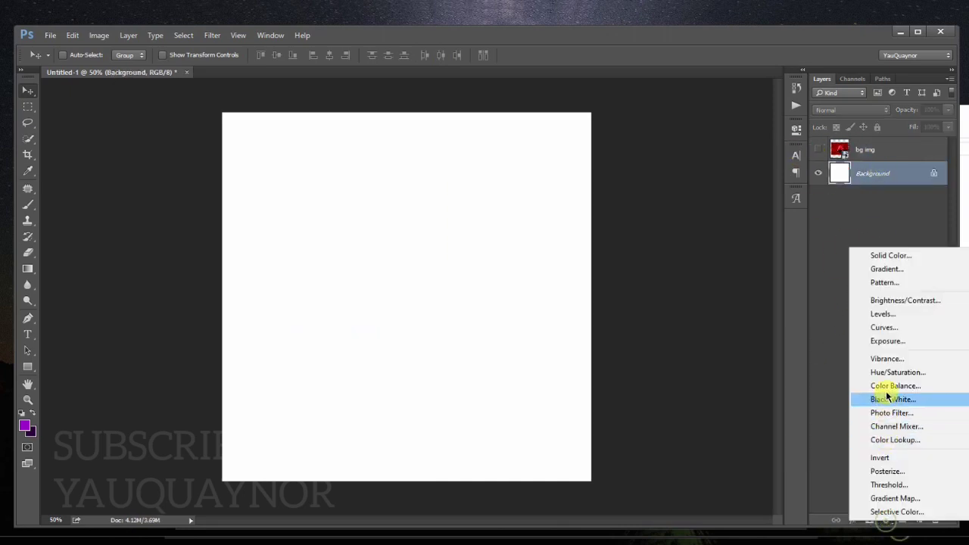
{"action": "left_click", "coordinate": [885, 270]}
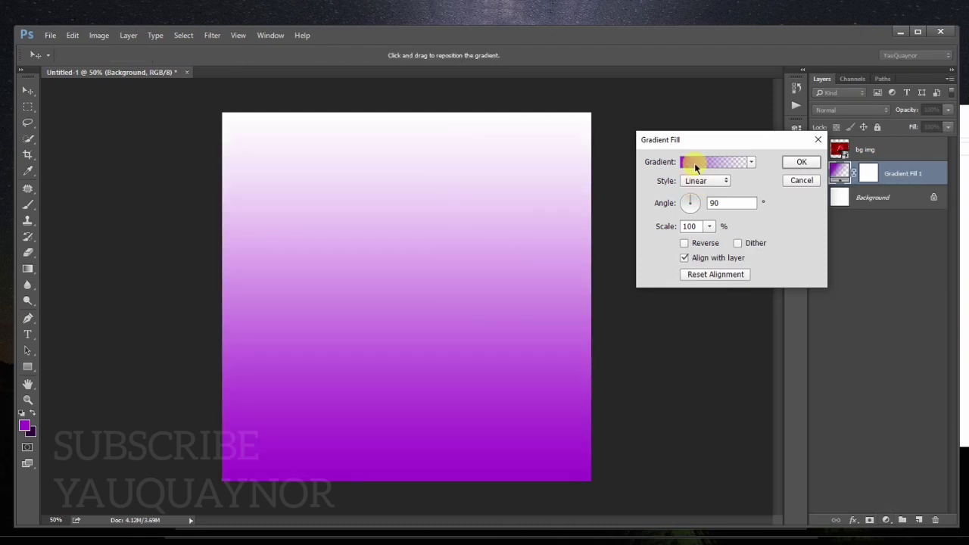
{"action": "left_click", "coordinate": [701, 161]}
{"action": "left_click", "coordinate": [702, 160]}
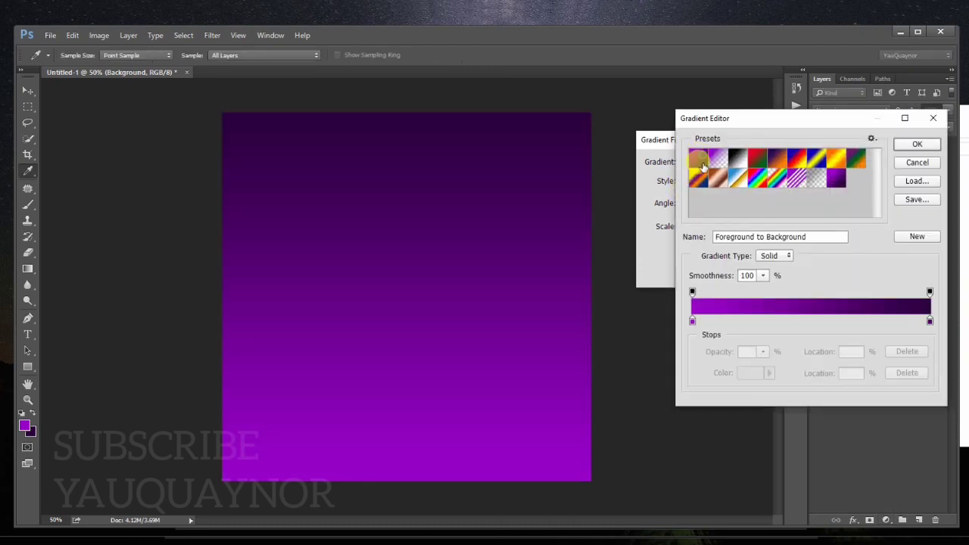
Set the gradient's colour stops to b30000 and 450000.
{"action": "left_click", "coordinate": [693, 320]}
{"action": "left_click", "coordinate": [748, 373]}
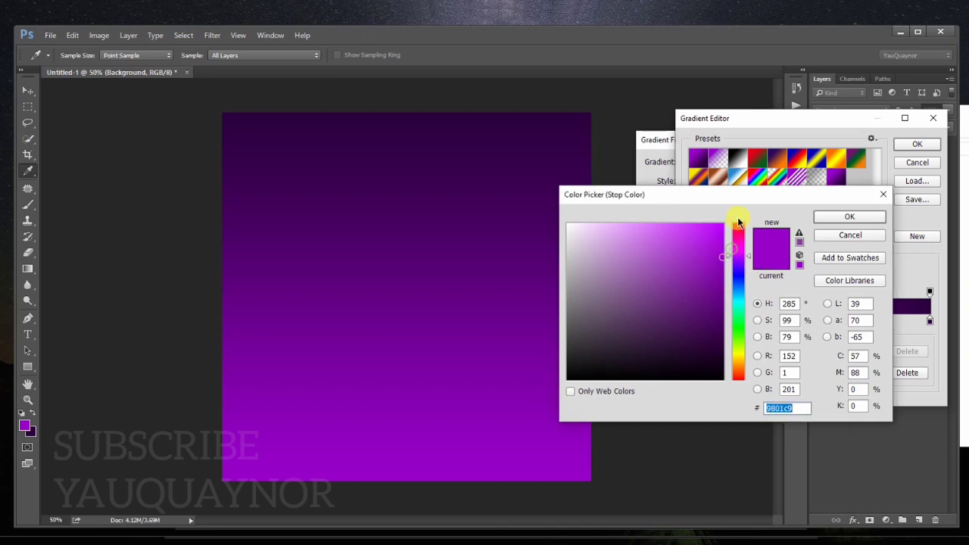
{"action": "left_click_drag", "start_coordinate": [739, 231], "coordinate": [735, 223]}
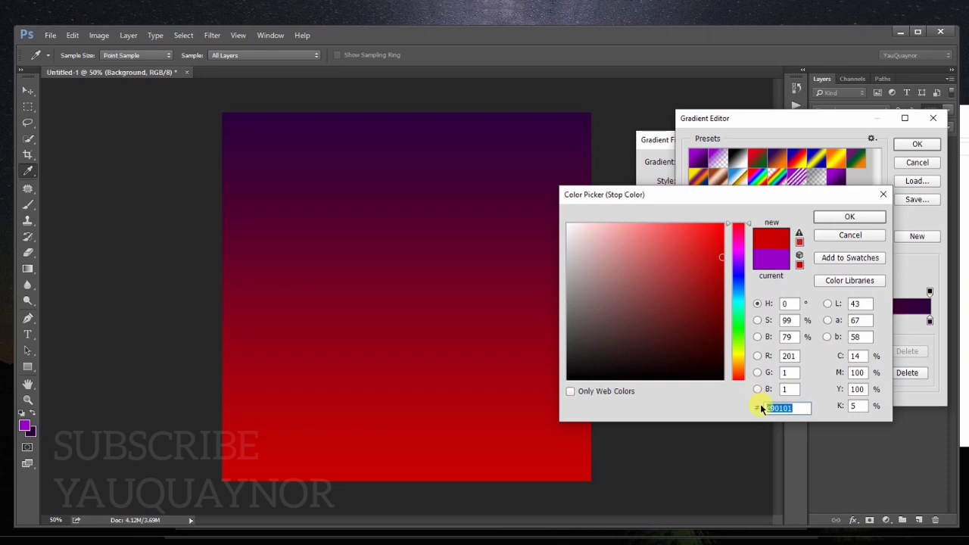
{"action": "type", "text": "b3"}
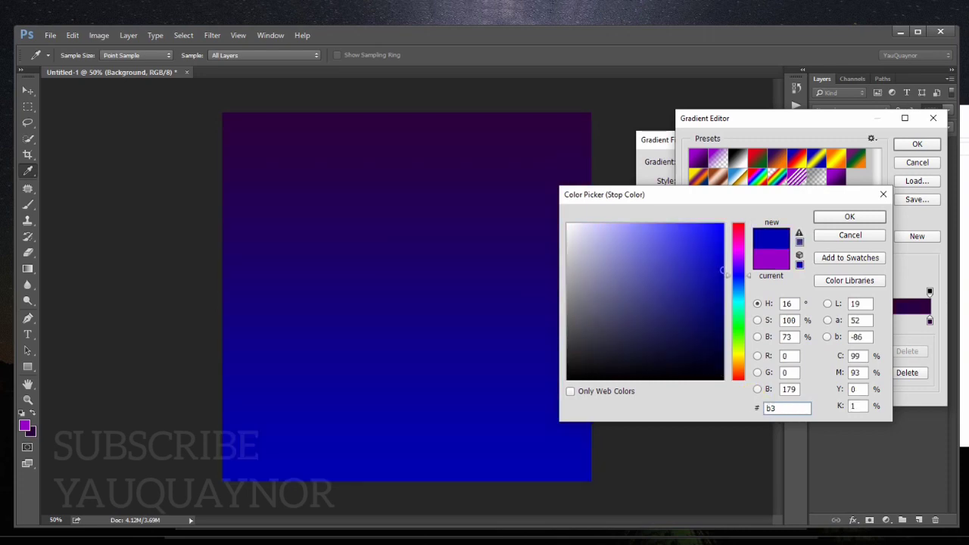
{"action": "type", "text": "0000"}
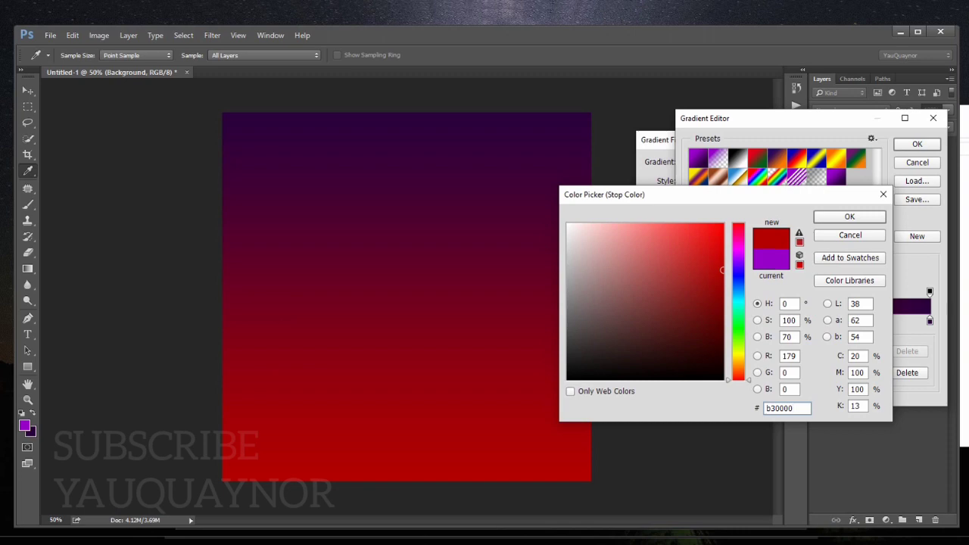
{"action": "left_click", "coordinate": [837, 219]}
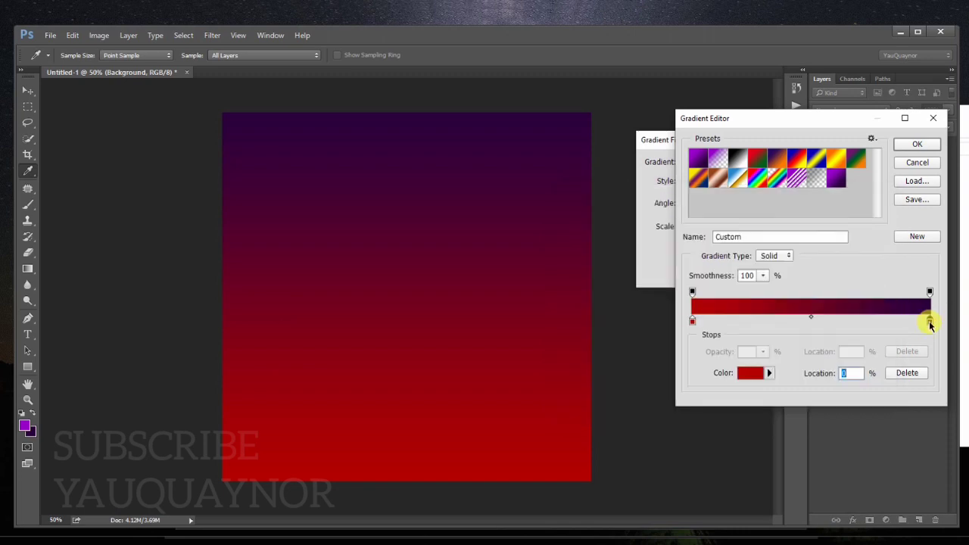
{"action": "left_click", "coordinate": [747, 380]}
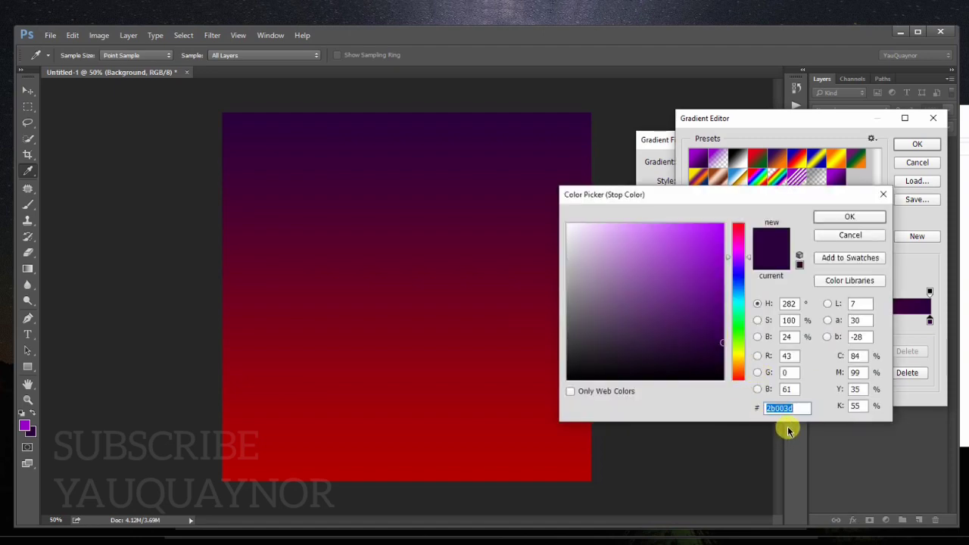
{"action": "type", "text": "45"}
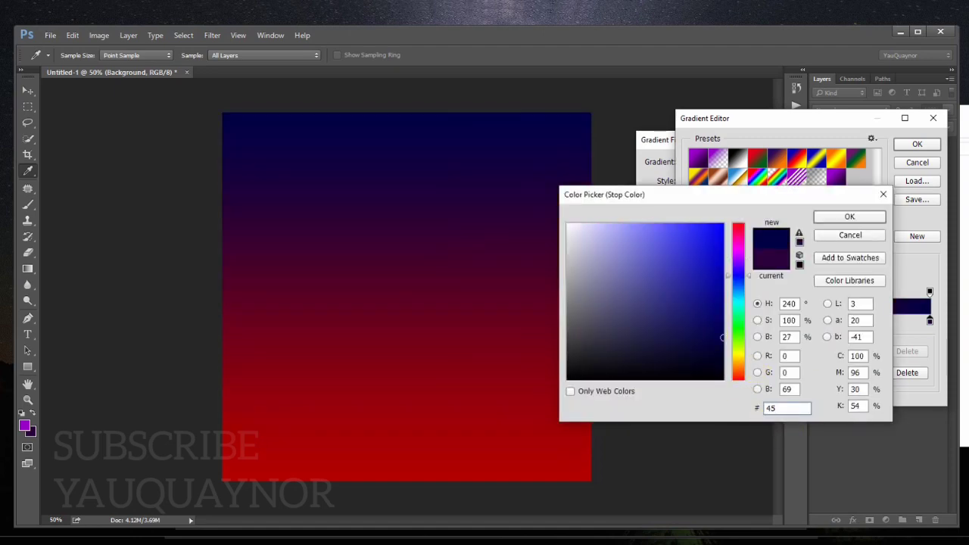
{"action": "type", "text": "0000"}
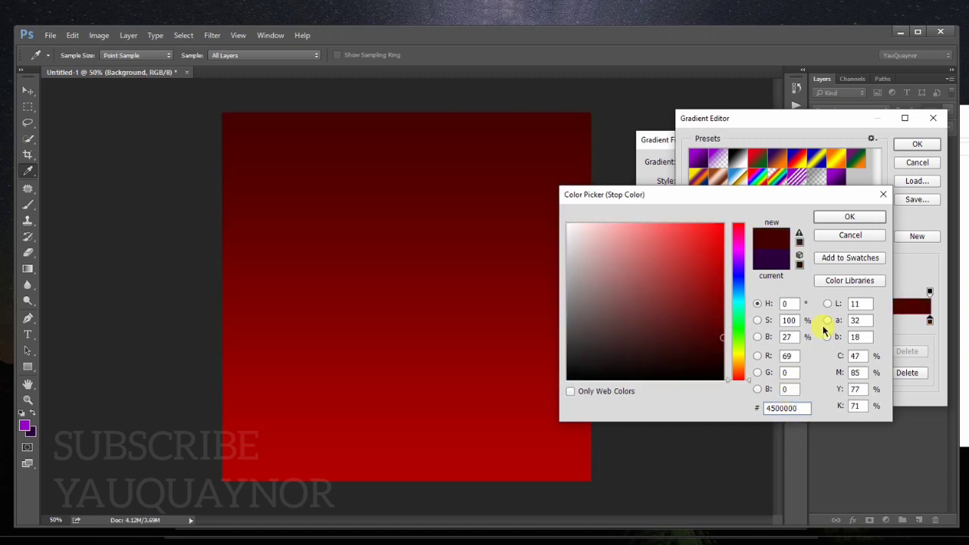
{"action": "left_click", "coordinate": [842, 219]}
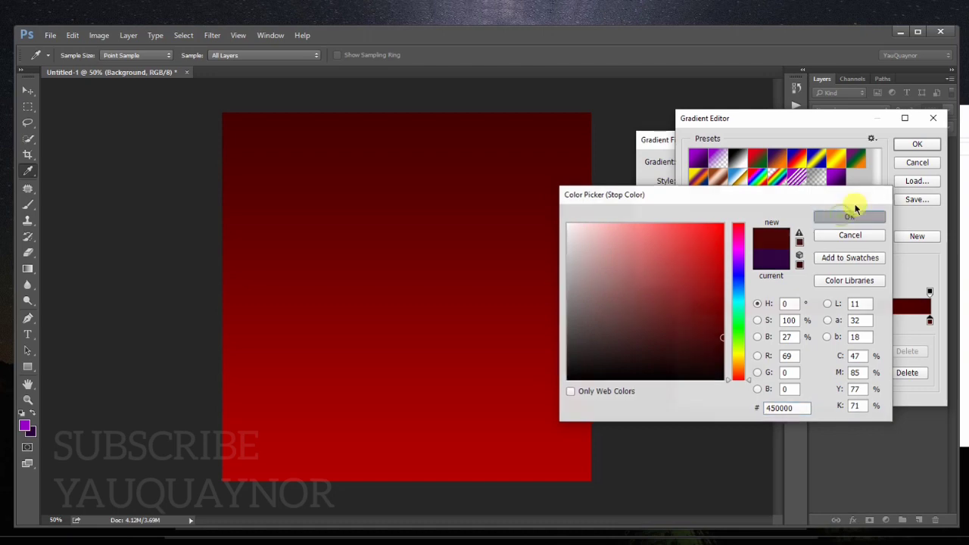
{"action": "left_click", "coordinate": [912, 144]}
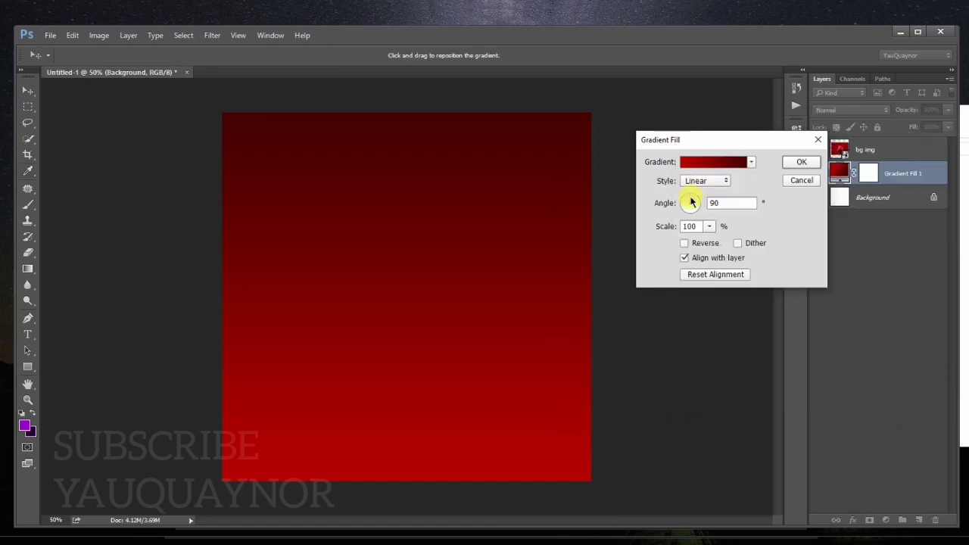
Make the gradient Radial and apply the fill layer.
{"action": "left_click", "coordinate": [708, 188]}
{"action": "left_click", "coordinate": [690, 200]}
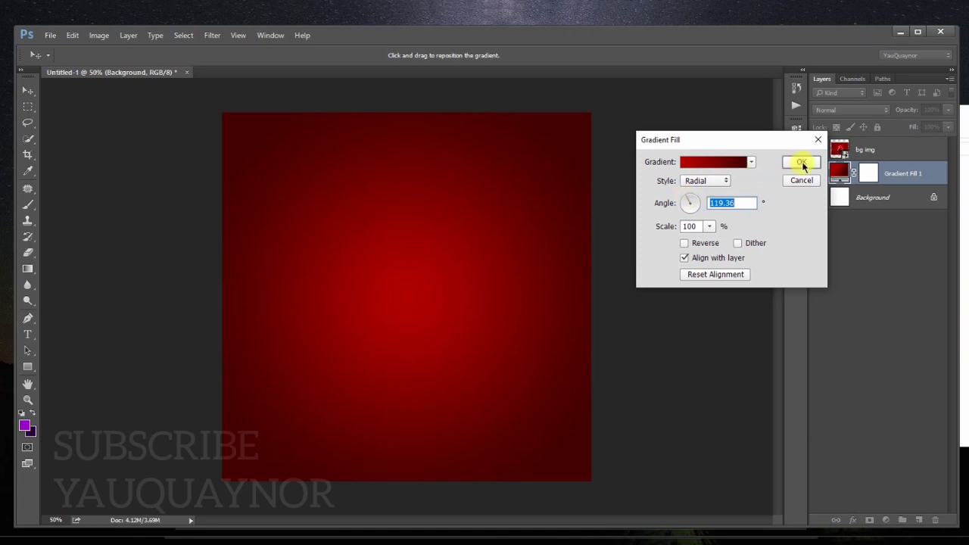
{"action": "left_click", "coordinate": [802, 163]}
Show bg img and set its blend mode to Overlay after trying Multiply, Color Burn and Color Dodge.
{"action": "left_click", "coordinate": [818, 149]}
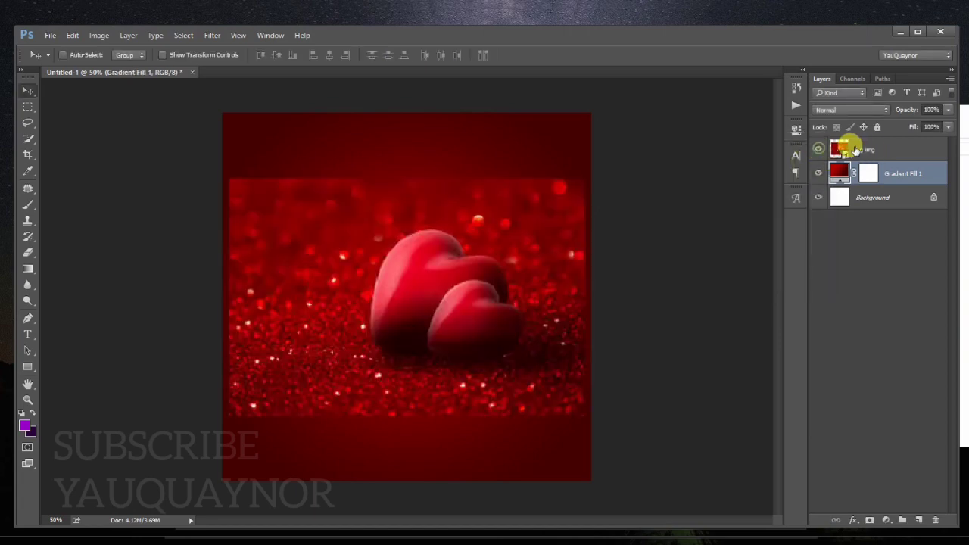
{"action": "left_click", "coordinate": [856, 149]}
{"action": "left_click", "coordinate": [851, 110]}
{"action": "left_click", "coordinate": [825, 150]}
{"action": "left_click", "coordinate": [851, 110]}
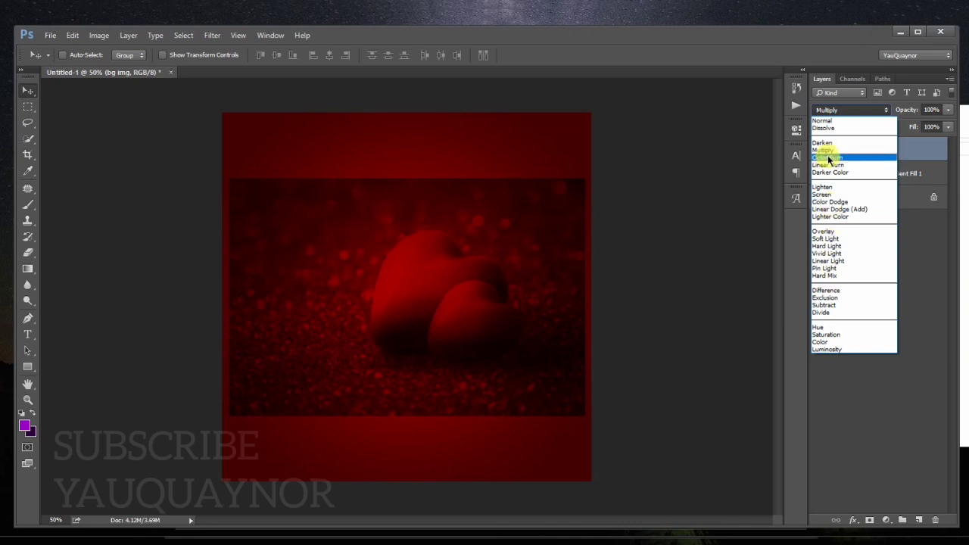
{"action": "left_click", "coordinate": [829, 157]}
{"action": "left_click", "coordinate": [833, 110]}
{"action": "left_click", "coordinate": [831, 201]}
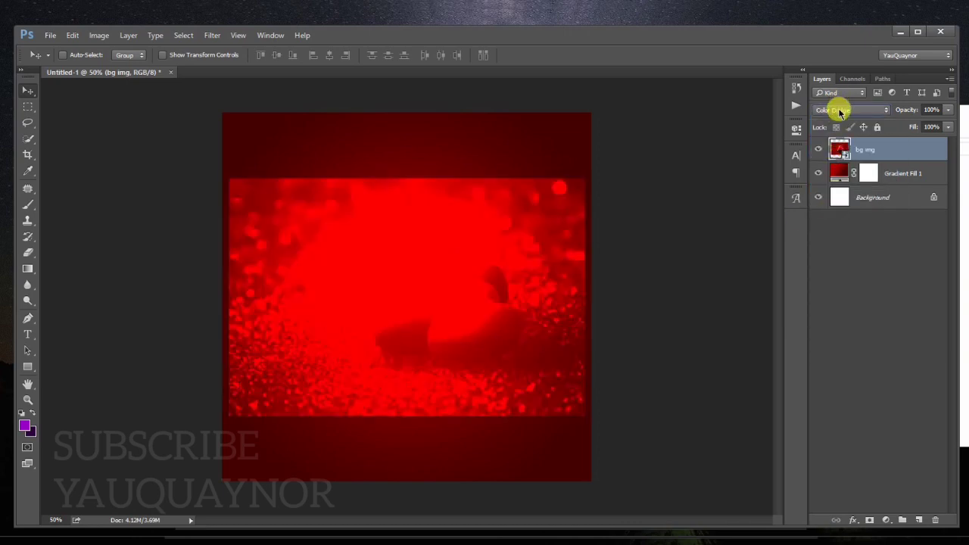
{"action": "left_click", "coordinate": [839, 112]}
{"action": "left_click", "coordinate": [838, 235]}
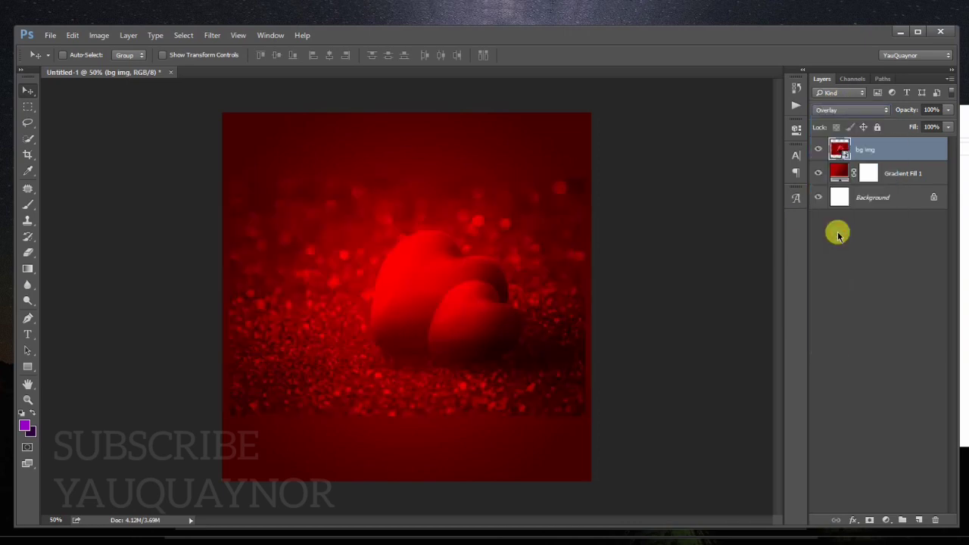
Move the hearts image up and right and lower its Fill to 43%.
{"action": "left_click_drag", "start_coordinate": [447, 330], "coordinate": [483, 275]}
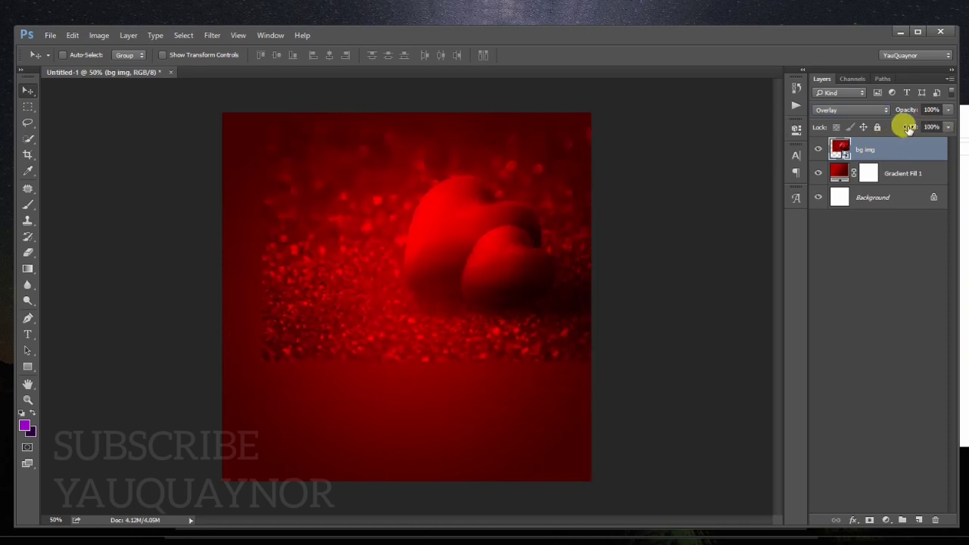
{"action": "left_click_drag", "start_coordinate": [887, 127], "coordinate": [875, 127]}
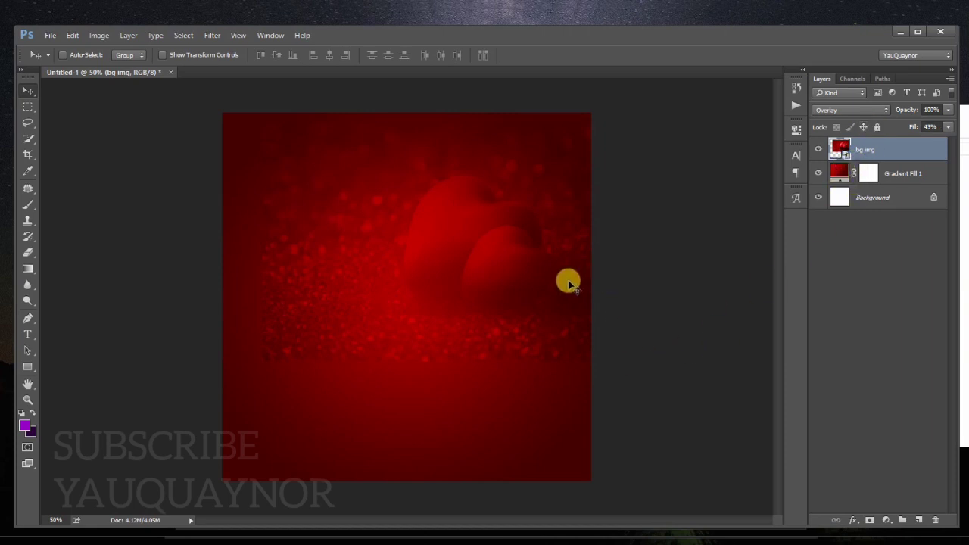
{"action": "left_click_drag", "start_coordinate": [541, 270], "coordinate": [557, 277]}
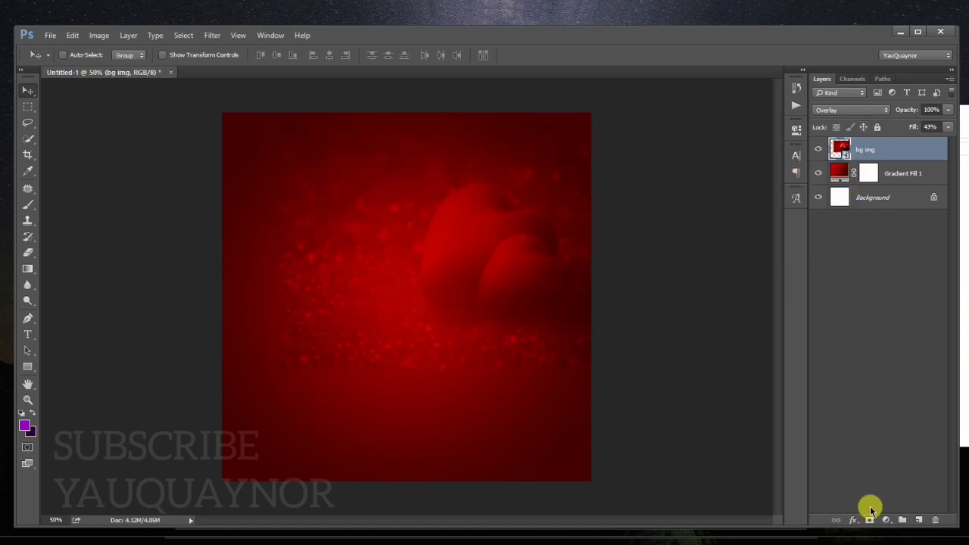
Mask out bg img's left and bottom bokeh with black brush strokes, then duplicate the layer.
{"action": "left_click", "coordinate": [869, 520]}
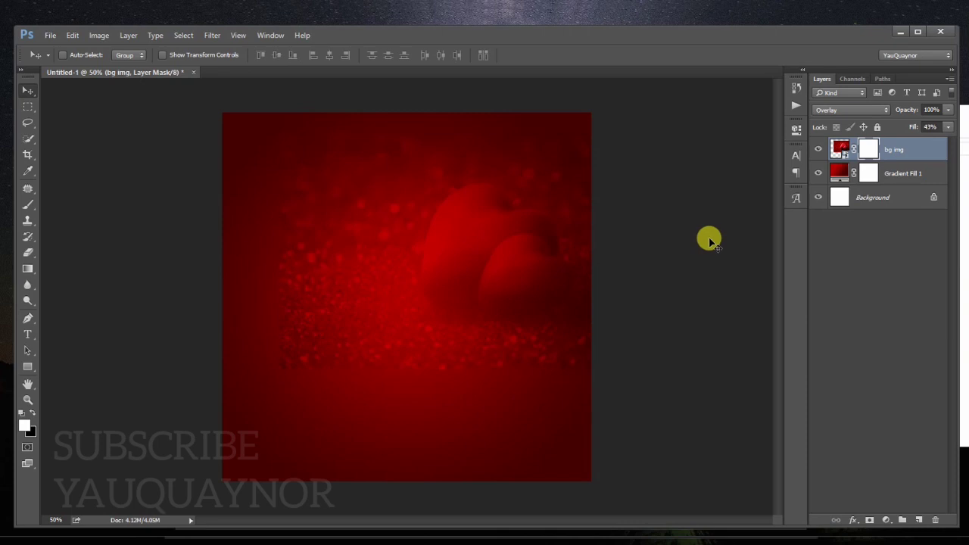
{"action": "key", "text": "b"}
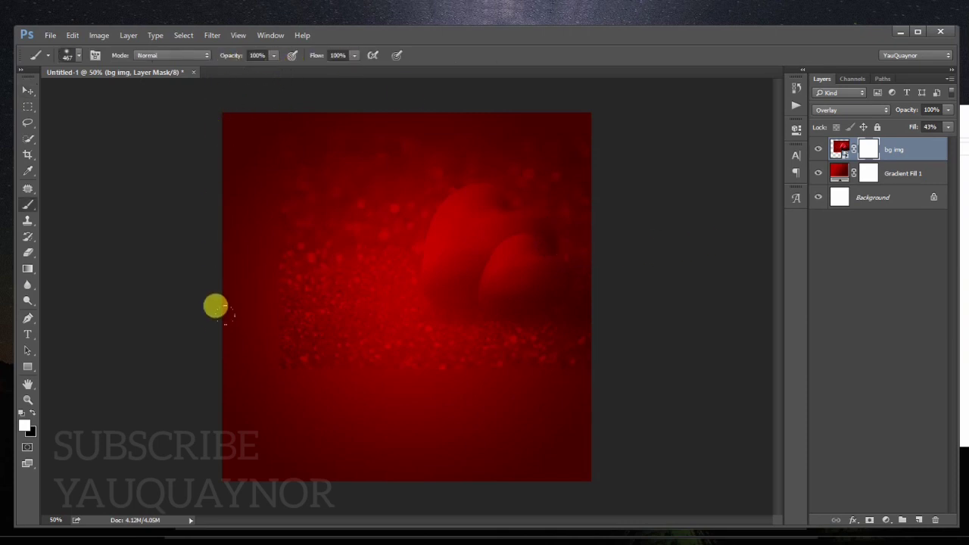
{"action": "left_click", "coordinate": [23, 426]}
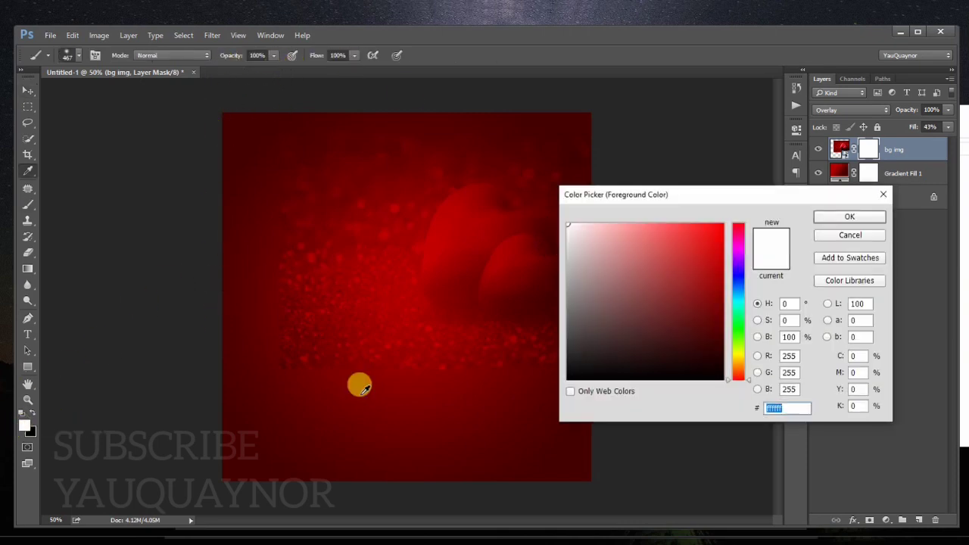
{"action": "key", "text": "Escape"}
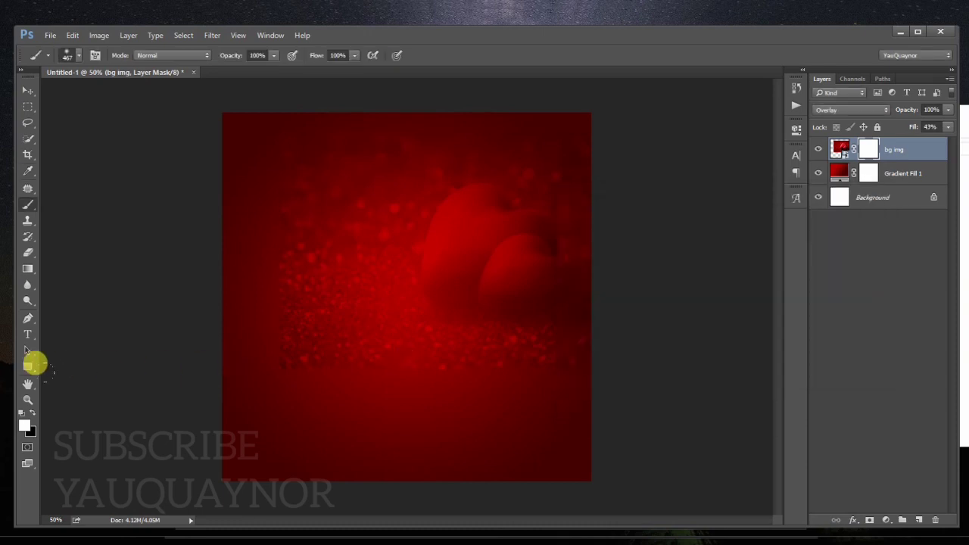
{"action": "left_click", "coordinate": [32, 413]}
{"action": "mouse_move", "coordinate": [246, 113]}
{"action": "left_mouse_down"}
{"action": "mouse_move", "coordinate": [240, 204]}
{"action": "mouse_move", "coordinate": [258, 142]}
{"action": "left_mouse_up"}
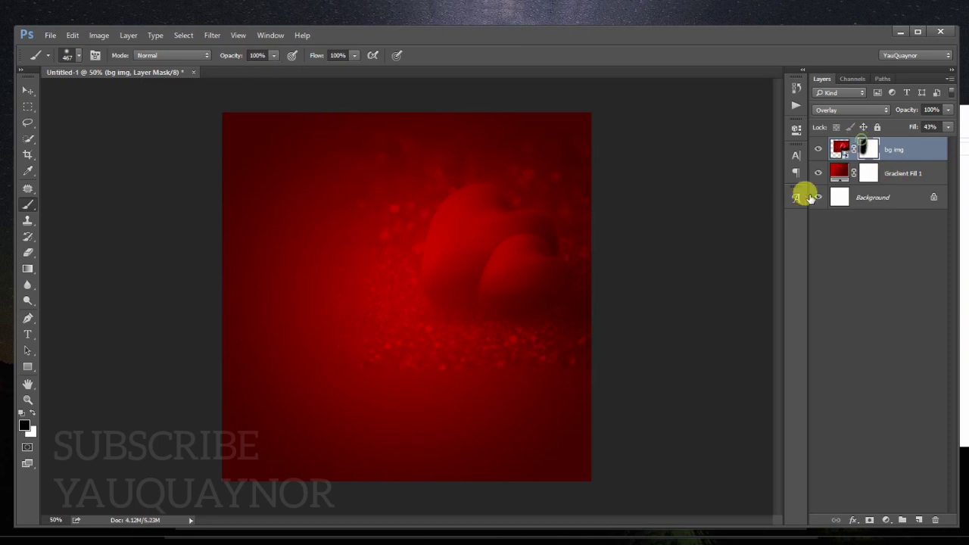
{"action": "mouse_move", "coordinate": [284, 324]}
{"action": "left_mouse_down"}
{"action": "mouse_move", "coordinate": [325, 346]}
{"action": "mouse_move", "coordinate": [560, 355]}
{"action": "left_mouse_up"}
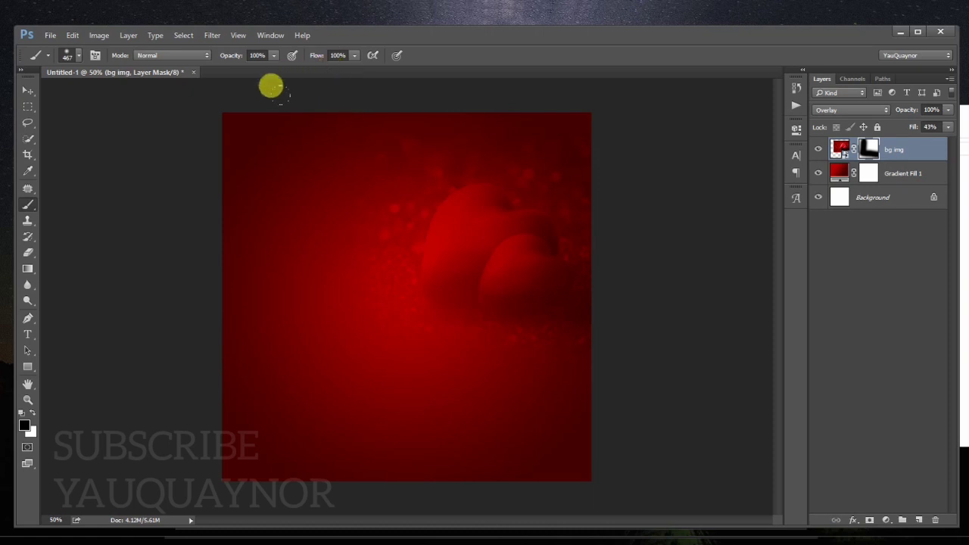
{"action": "left_click", "coordinate": [28, 88]}
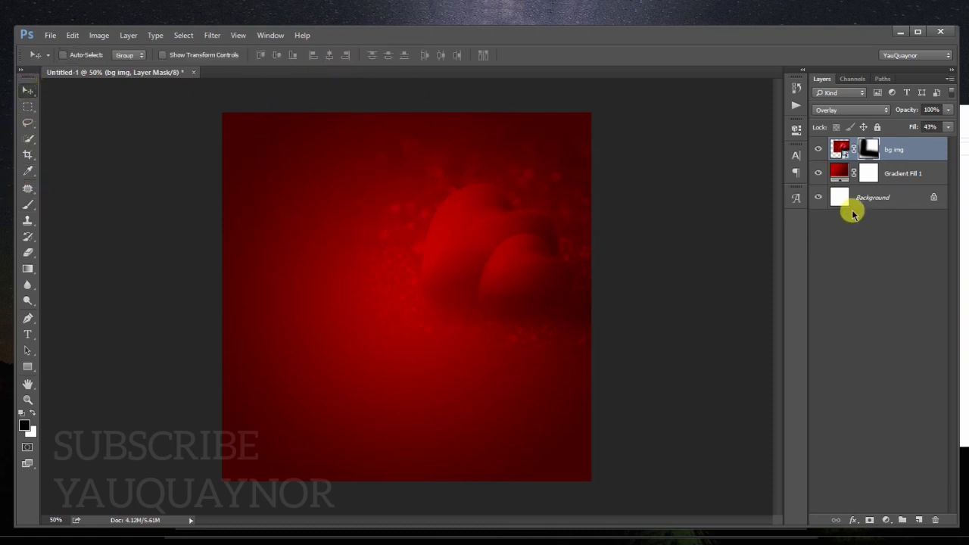
{"action": "key", "text": "ctrl+j"}
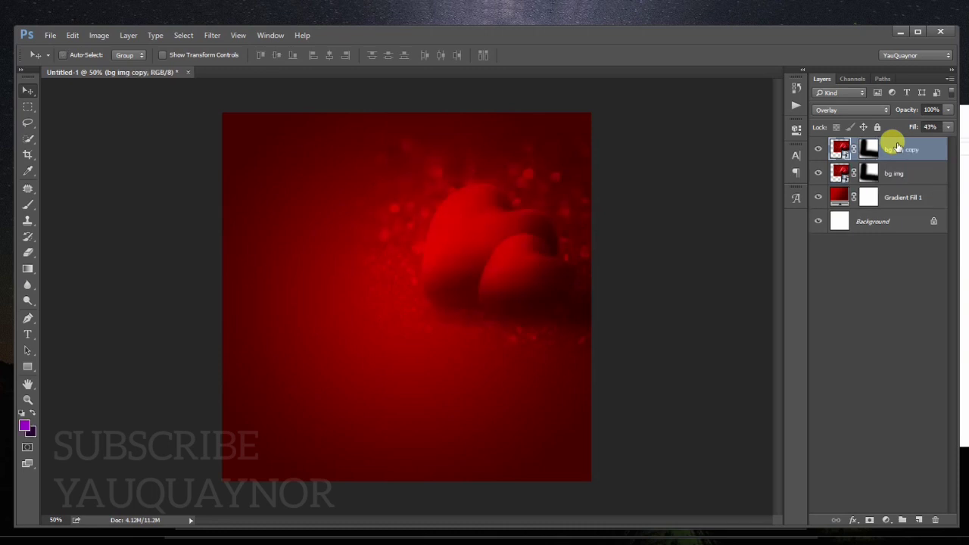
Flip bg img copy horizontally, scale it to about 150%, and move it up and right.
{"action": "mouse_move", "coordinate": [479, 256]}
{"action": "left_mouse_down"}
{"action": "mouse_move", "coordinate": [381, 275]}
{"action": "mouse_move", "coordinate": [534, 238]}
{"action": "left_mouse_up"}
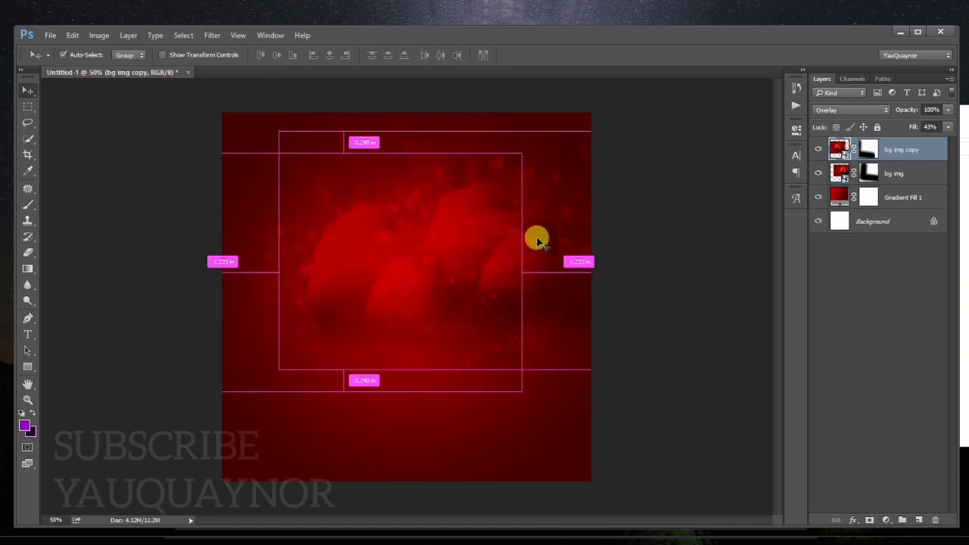
{"action": "key", "text": "ctrl+t"}
{"action": "right_click", "coordinate": [459, 244]}
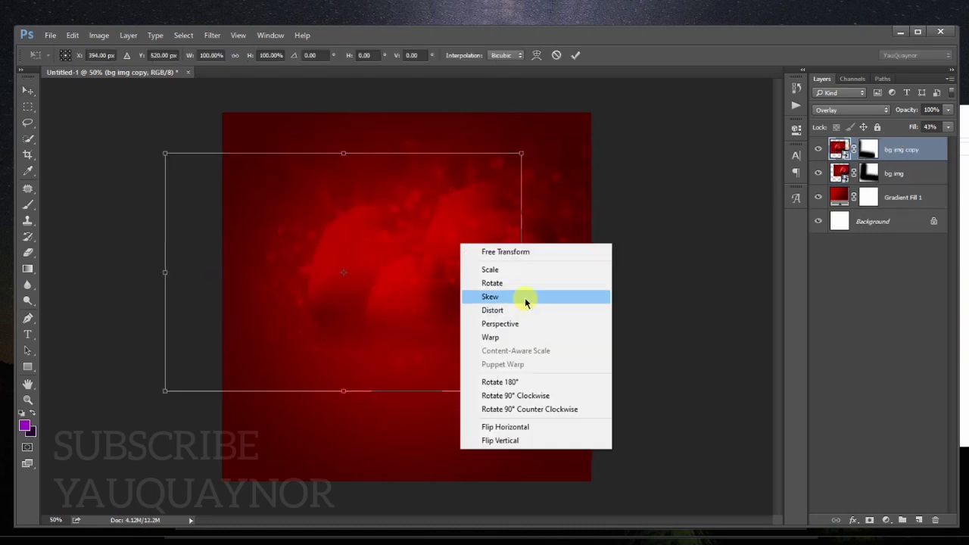
{"action": "left_click", "coordinate": [521, 428]}
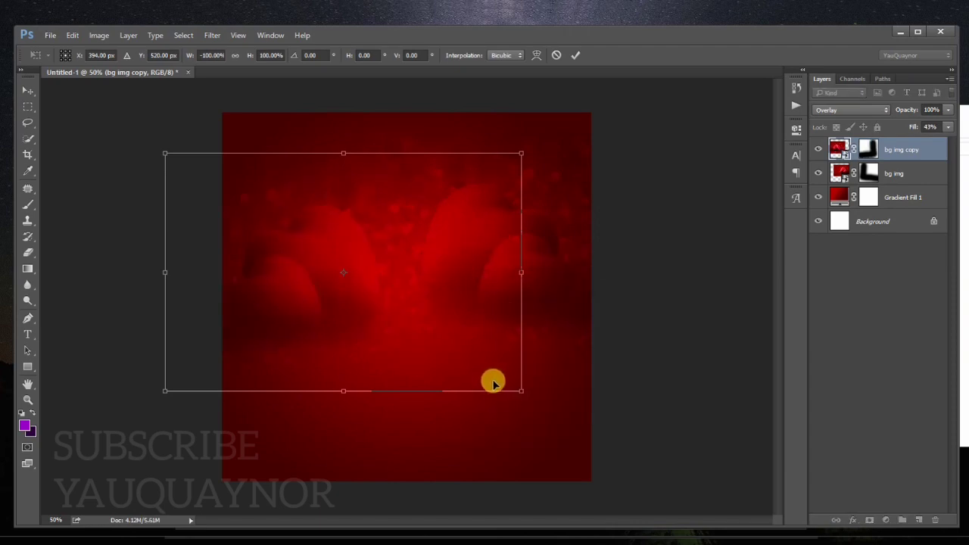
{"action": "left_click_drag", "start_coordinate": [519, 392], "coordinate": [598, 471]}
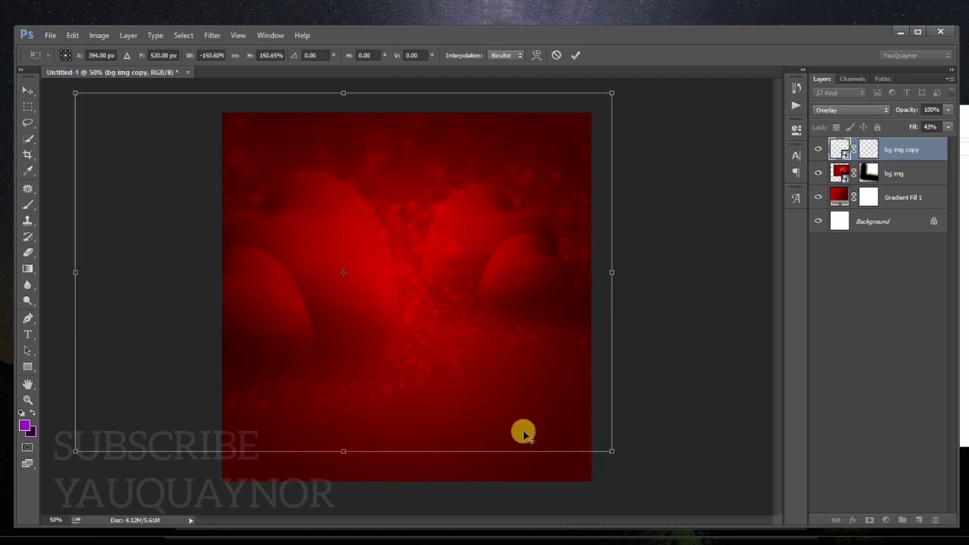
{"action": "mouse_move", "coordinate": [392, 346]}
{"action": "left_mouse_down"}
{"action": "mouse_move", "coordinate": [432, 300]}
{"action": "mouse_move", "coordinate": [433, 274]}
{"action": "mouse_move", "coordinate": [453, 292]}
{"action": "left_mouse_up"}
{"action": "key", "text": "Return"}
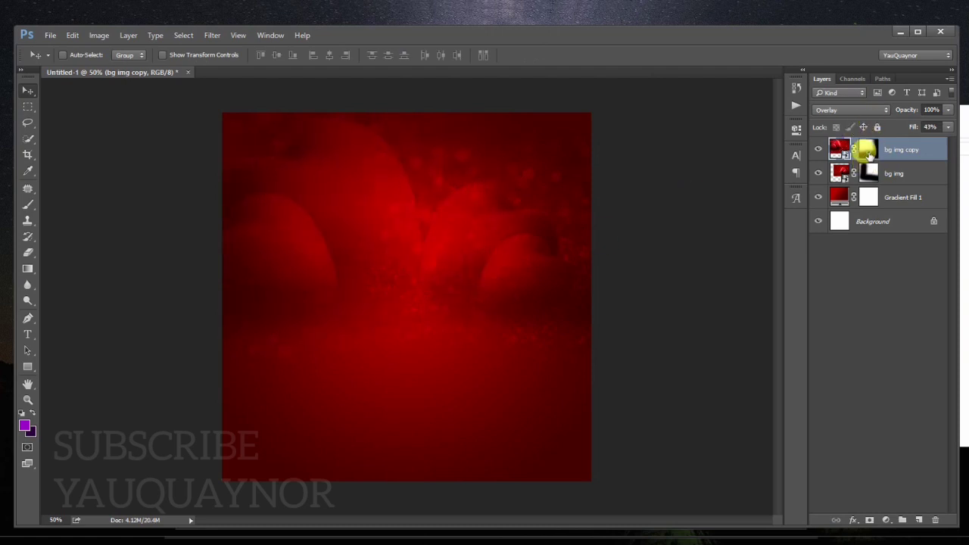
Set bg img copy to Color Burn at 36% fill, then nudge it slightly.
{"action": "left_click", "coordinate": [868, 151]}
{"action": "left_click", "coordinate": [861, 109]}
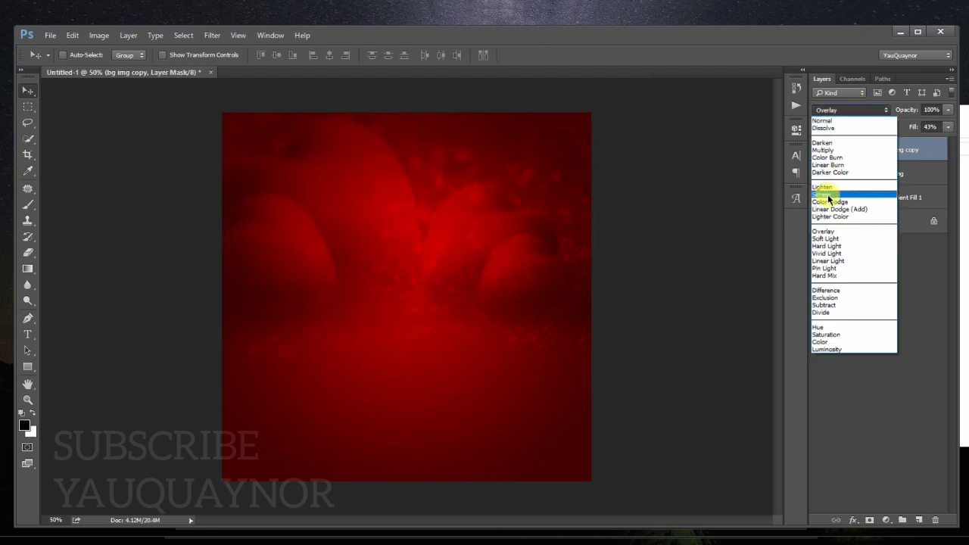
{"action": "left_click", "coordinate": [824, 150]}
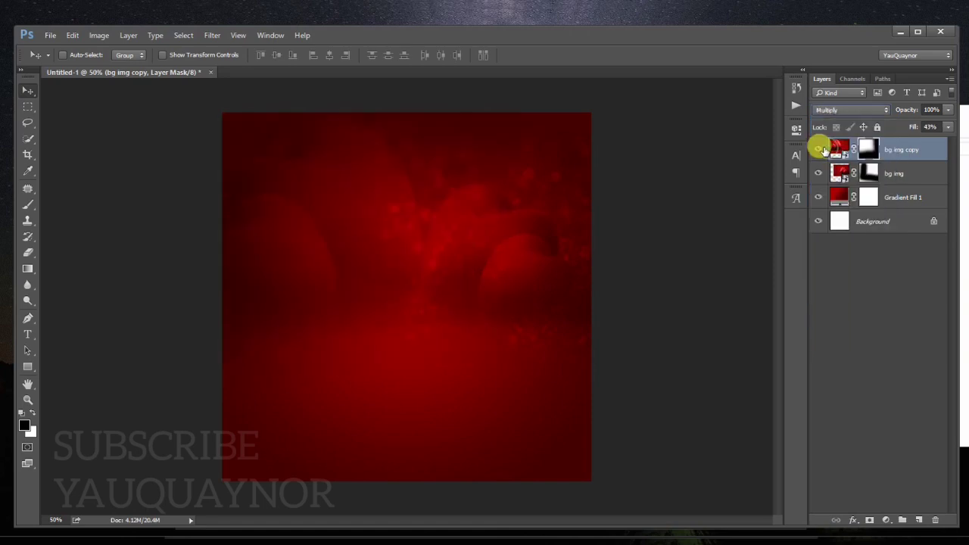
{"action": "left_click", "coordinate": [838, 110]}
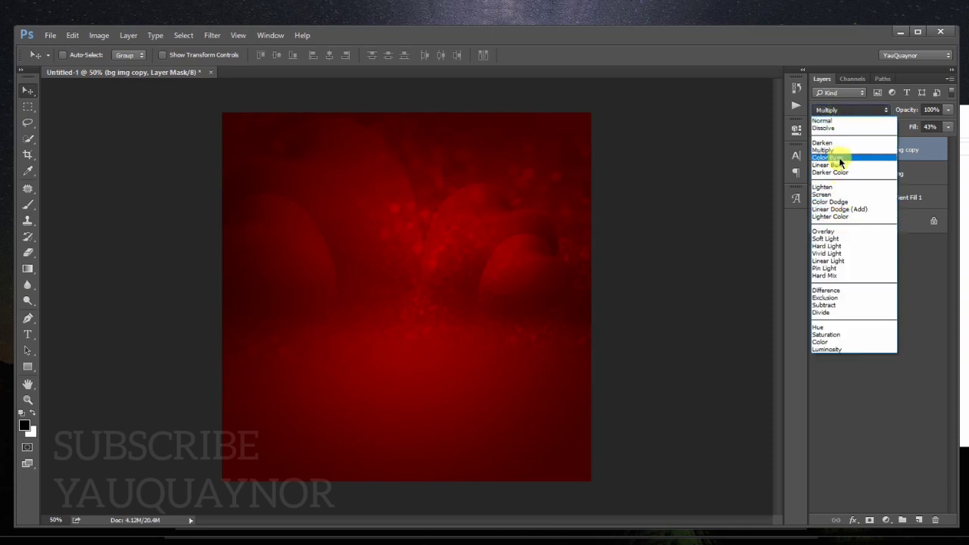
{"action": "left_click", "coordinate": [838, 158]}
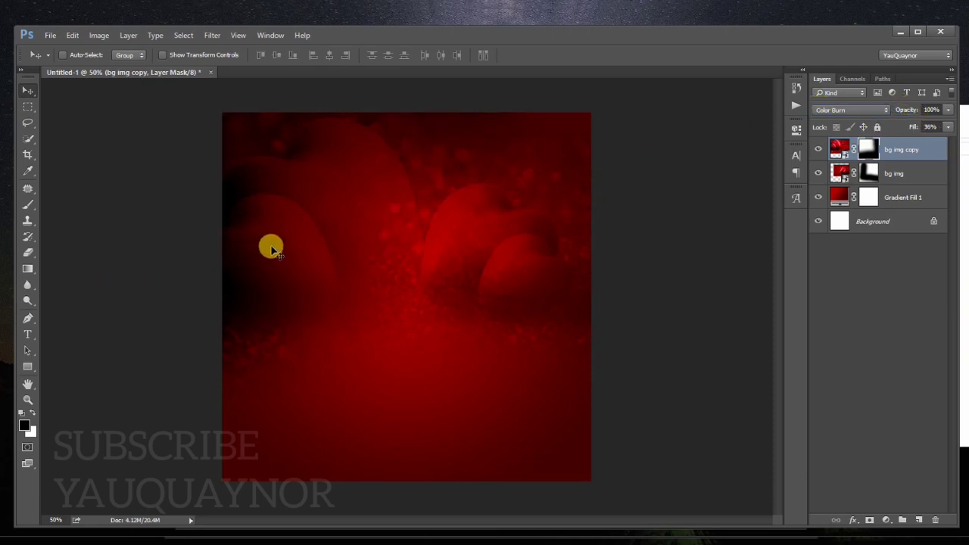
{"action": "mouse_move", "coordinate": [270, 245]}
{"action": "left_mouse_down"}
{"action": "mouse_move", "coordinate": [256, 246]}
{"action": "mouse_move", "coordinate": [270, 243]}
{"action": "left_mouse_up"}
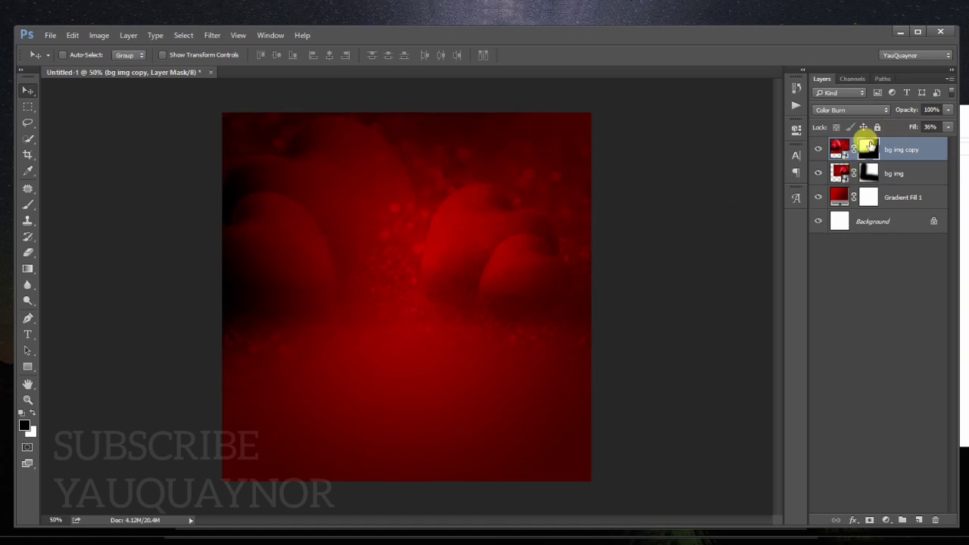
Paint out central and right-edge bokeh on the bg img mask and set bg img to Color Burn.
{"action": "key", "text": "b"}
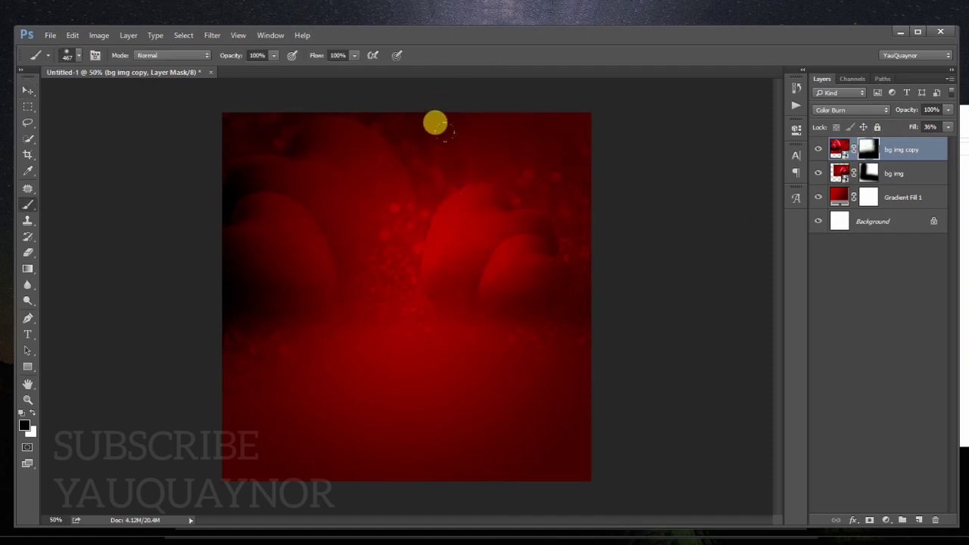
{"action": "left_click_drag", "start_coordinate": [389, 203], "coordinate": [336, 280]}
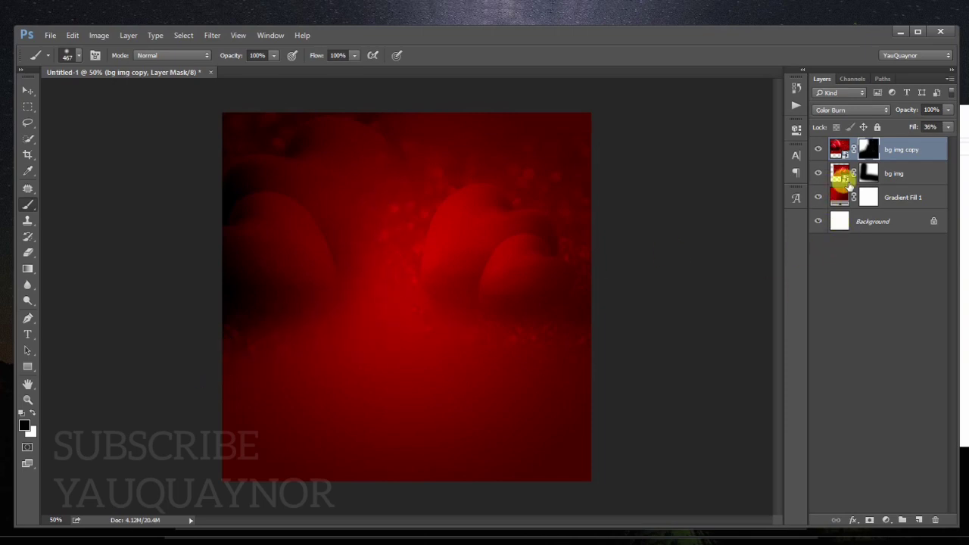
{"action": "left_click", "coordinate": [868, 173]}
{"action": "left_click", "coordinate": [866, 110]}
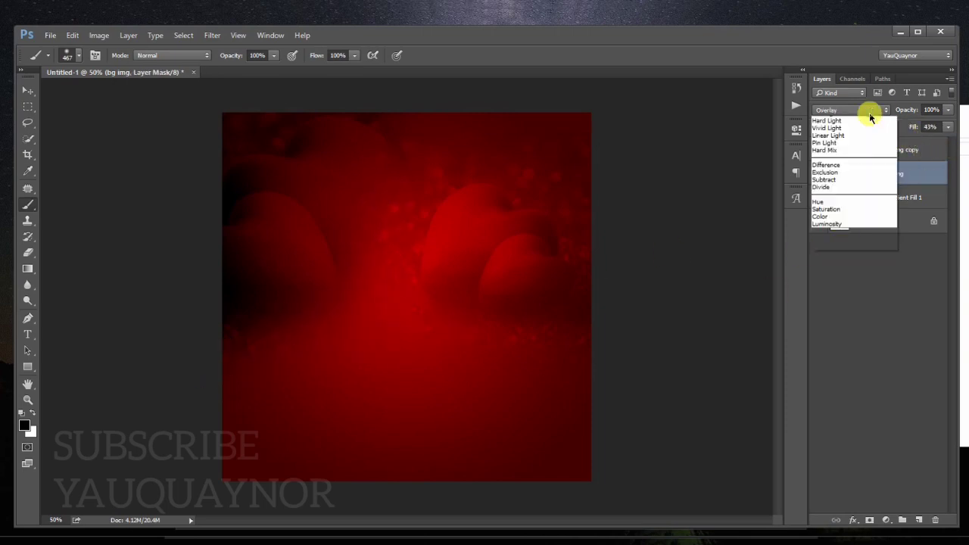
{"action": "left_click", "coordinate": [844, 157]}
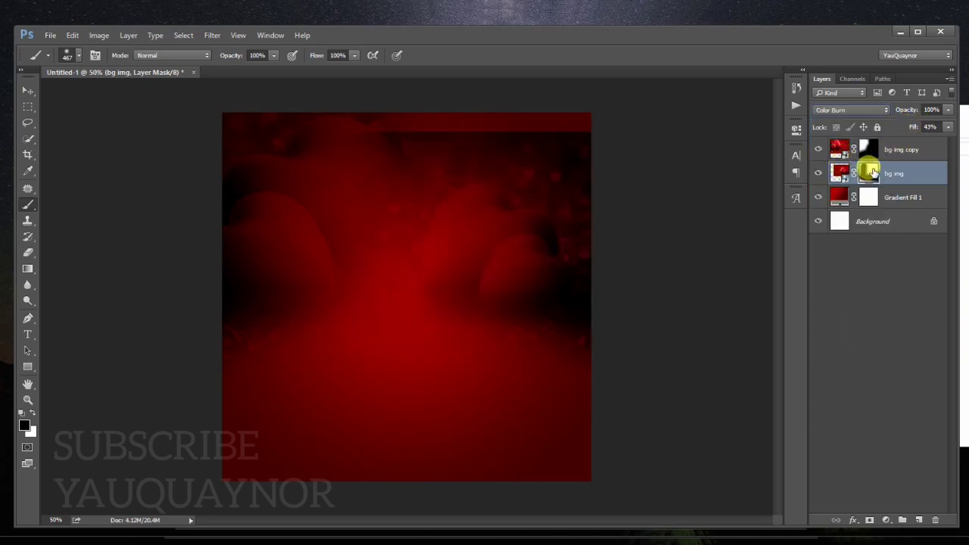
{"action": "left_click", "coordinate": [303, 134]}
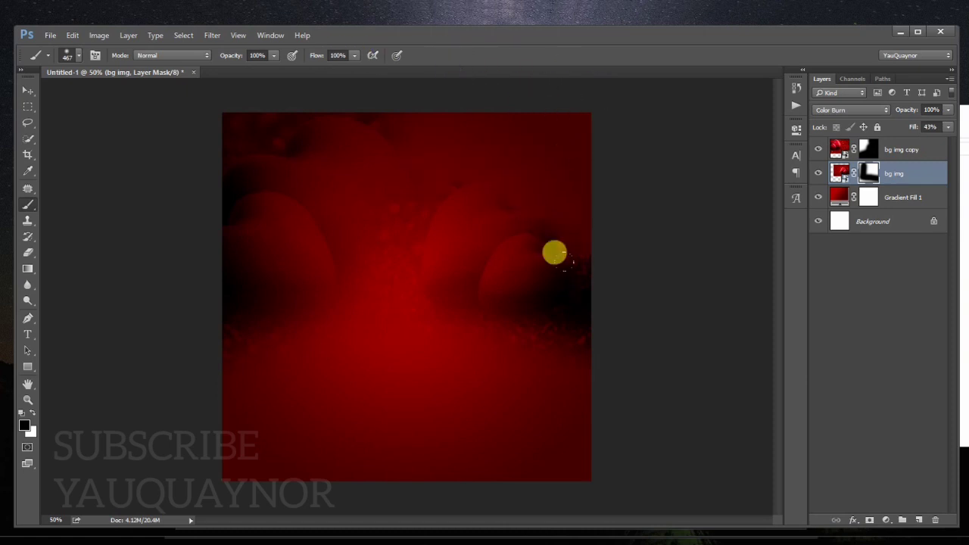
{"action": "mouse_move", "coordinate": [553, 252]}
{"action": "left_mouse_down"}
{"action": "mouse_move", "coordinate": [485, 315]}
{"action": "mouse_move", "coordinate": [580, 314]}
{"action": "mouse_move", "coordinate": [553, 283]}
{"action": "mouse_move", "coordinate": [474, 288]}
{"action": "mouse_move", "coordinate": [415, 242]}
{"action": "left_mouse_up"}
Enlarge the brush to about 523 px, lower its opacity to about 48%, and paint white.
{"action": "left_click_drag", "start_coordinate": [473, 278], "coordinate": [491, 257]}
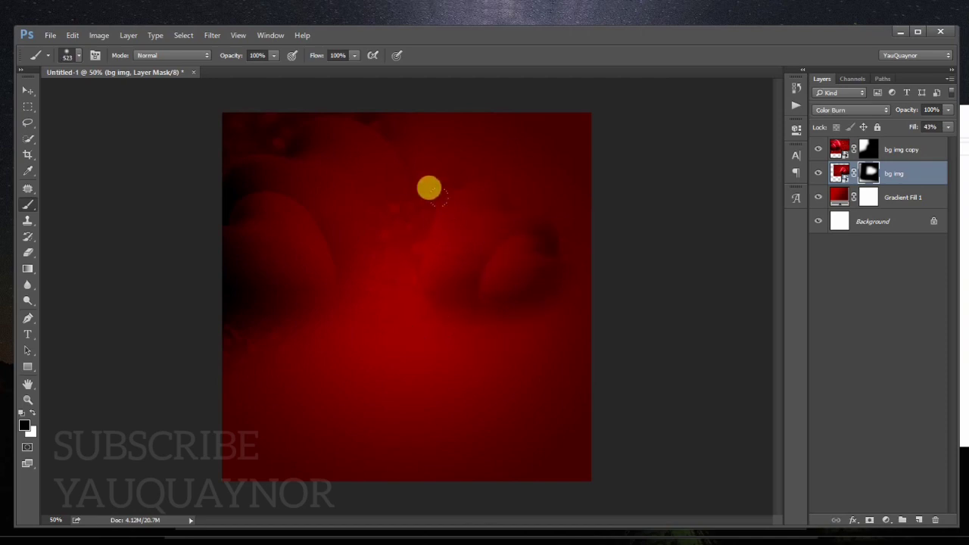
{"action": "key", "text": "x"}
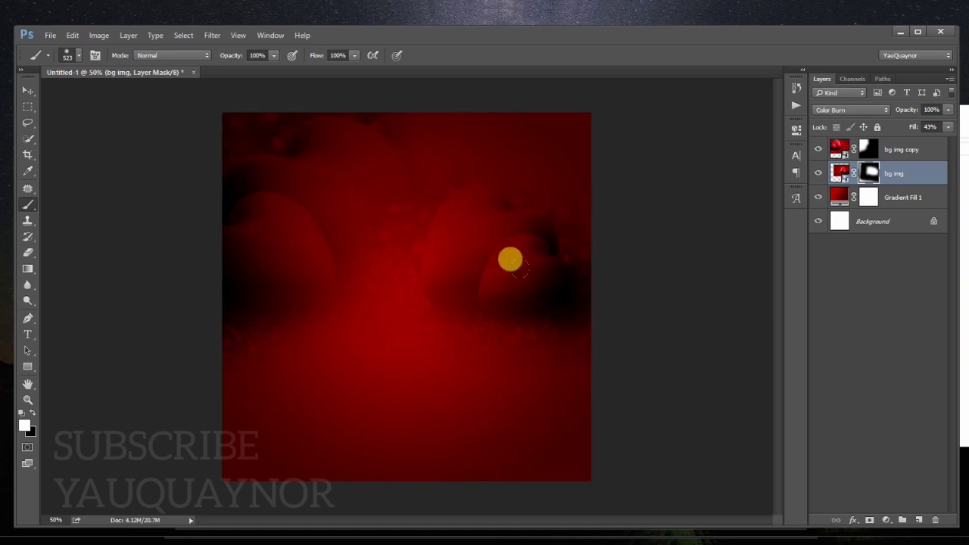
{"action": "key", "text": "x"}
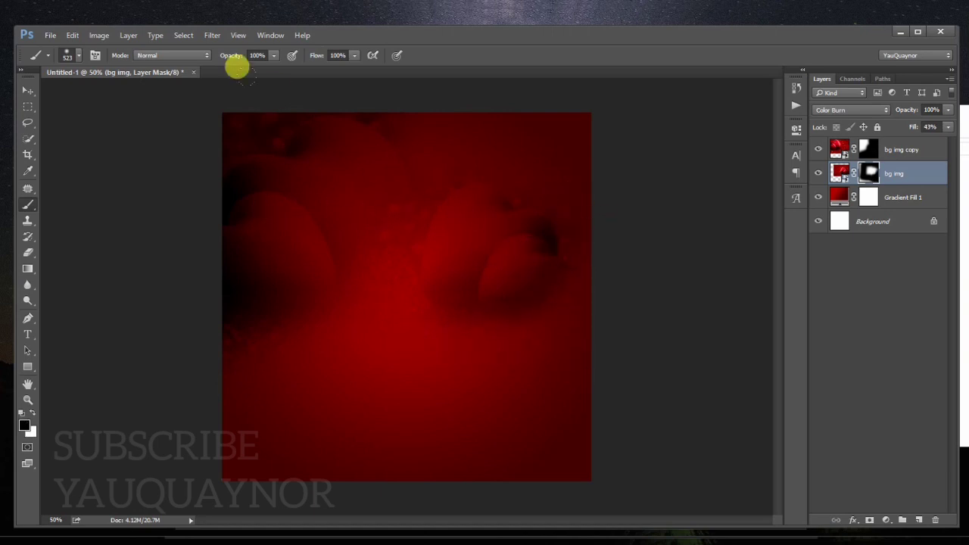
{"action": "left_click_drag", "start_coordinate": [217, 58], "coordinate": [208, 59]}
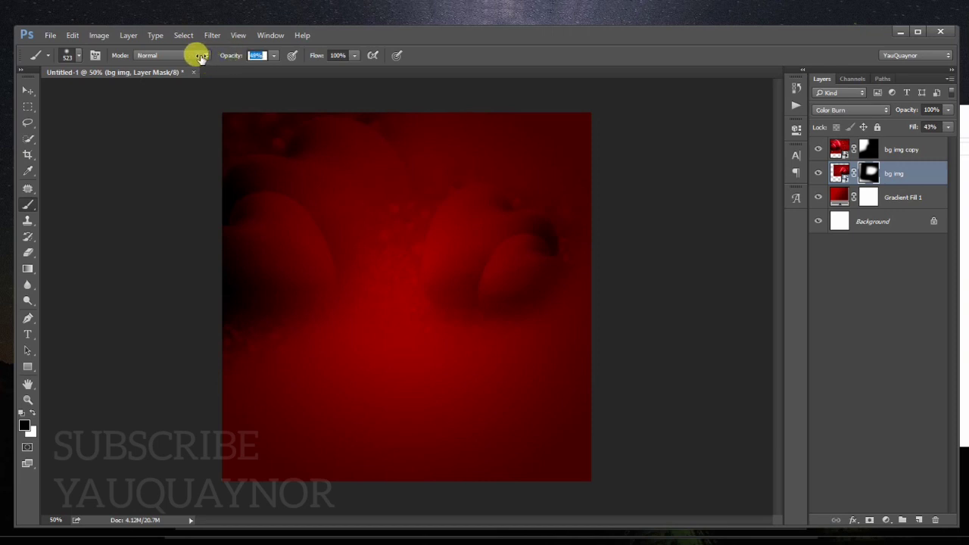
{"action": "key", "text": "x"}
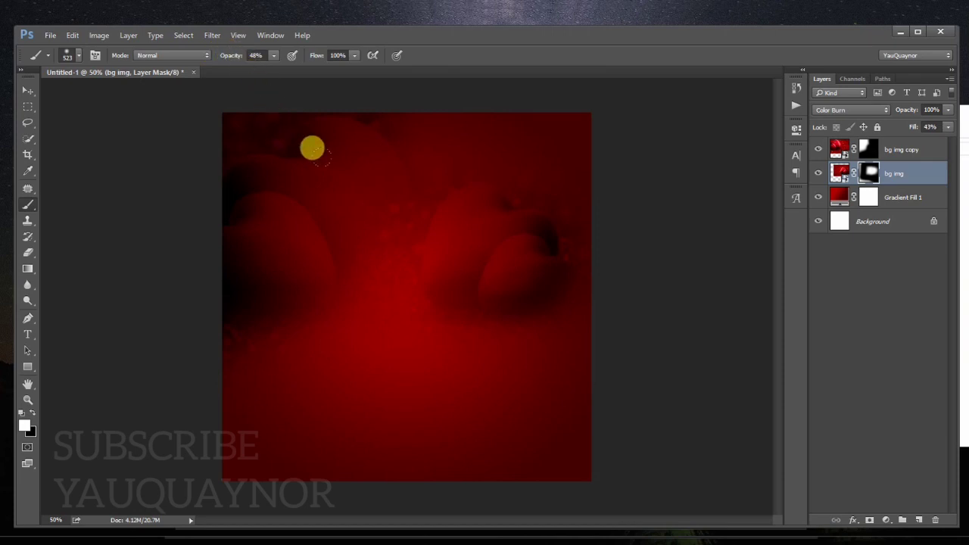
Shift the bg img picture down and right, select bg img copy, and bring up the Videos folder.
{"action": "key", "text": "v"}
{"action": "mouse_move", "coordinate": [498, 265]}
{"action": "left_mouse_down"}
{"action": "mouse_move", "coordinate": [514, 275]}
{"action": "mouse_move", "coordinate": [516, 264]}
{"action": "left_mouse_up"}
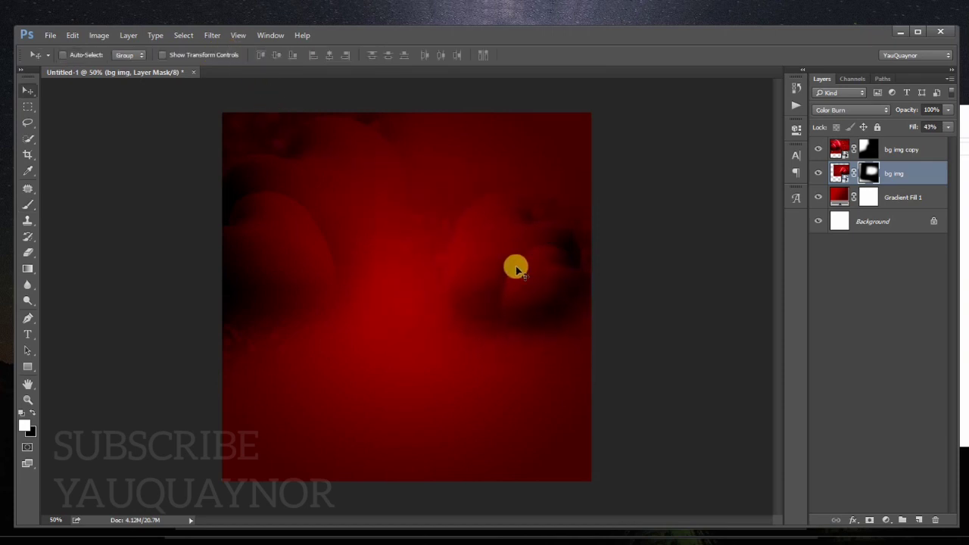
{"action": "left_click", "coordinate": [870, 306]}
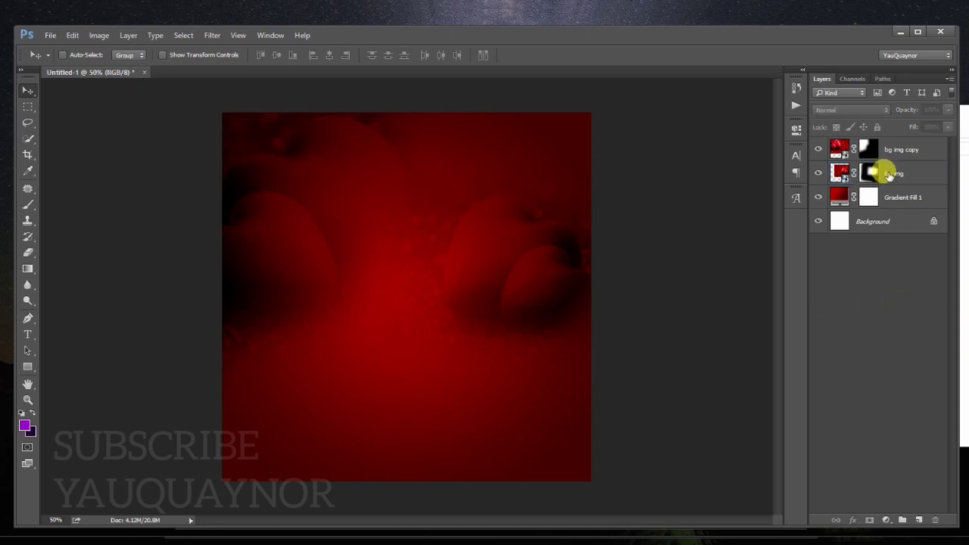
{"action": "left_click", "coordinate": [916, 154]}
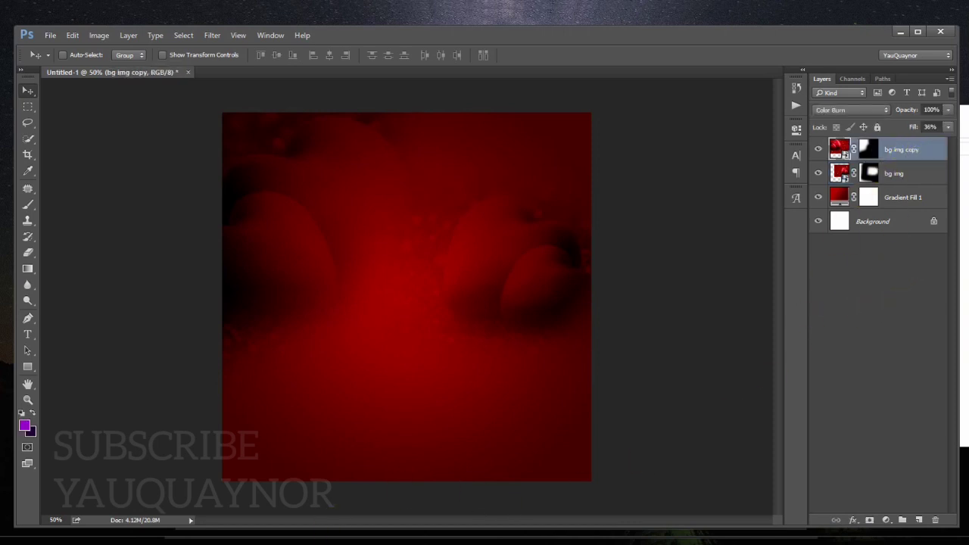
{"action": "key", "text": "alt+Tab"}
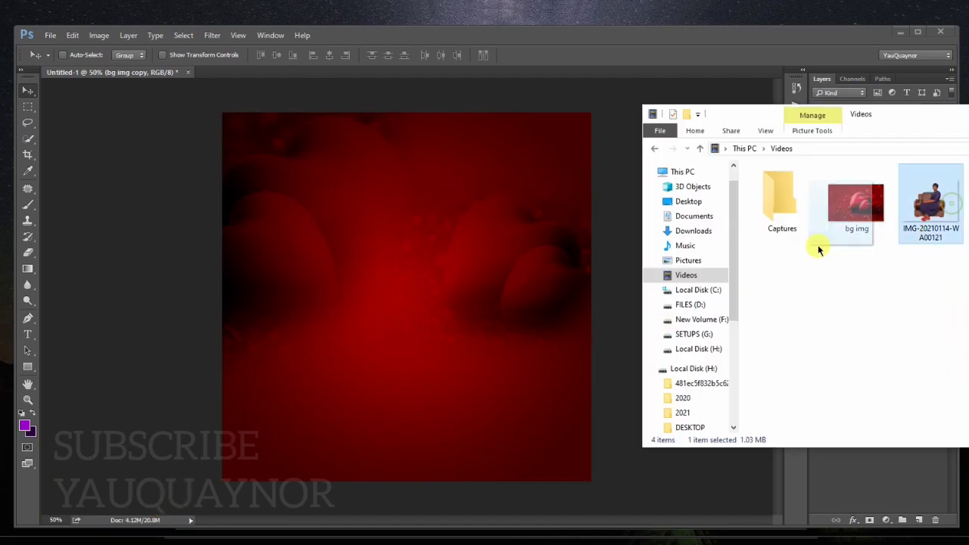
Scale the IMG-20210114-WA00121 woman photo to about 86% and set it at the lower left.
{"action": "left_click", "coordinate": [367, 292]}
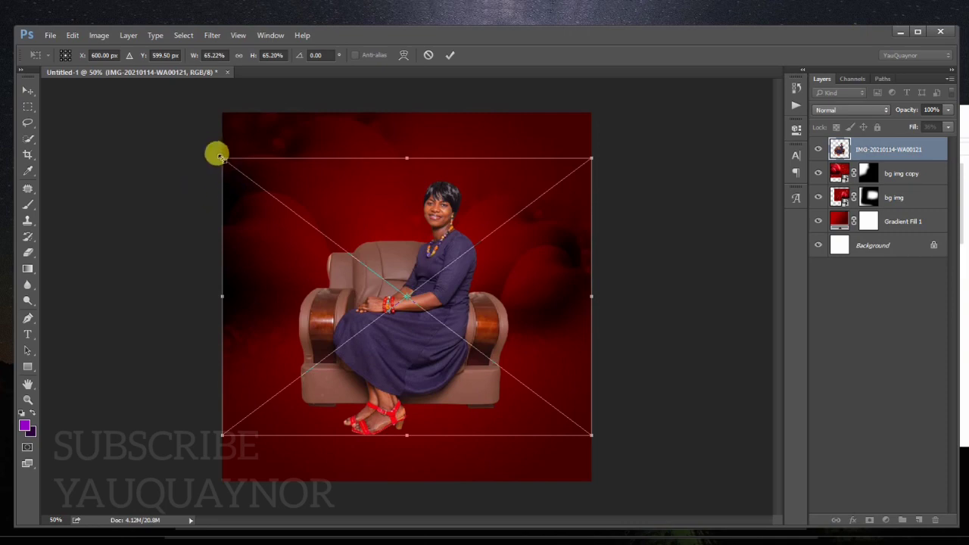
{"action": "left_click_drag", "start_coordinate": [218, 156], "coordinate": [133, 91]}
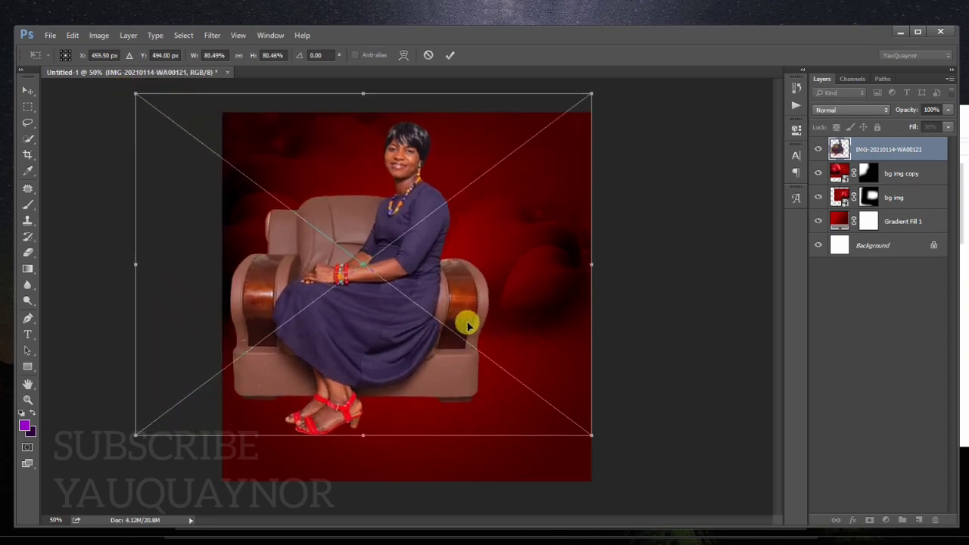
{"action": "left_click_drag", "start_coordinate": [465, 320], "coordinate": [411, 418]}
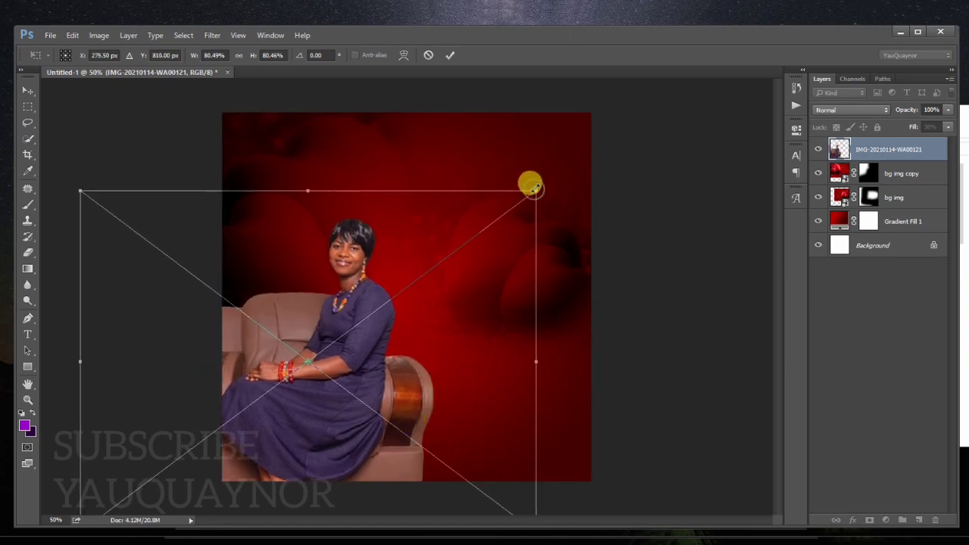
{"action": "left_click_drag", "start_coordinate": [534, 187], "coordinate": [552, 179]}
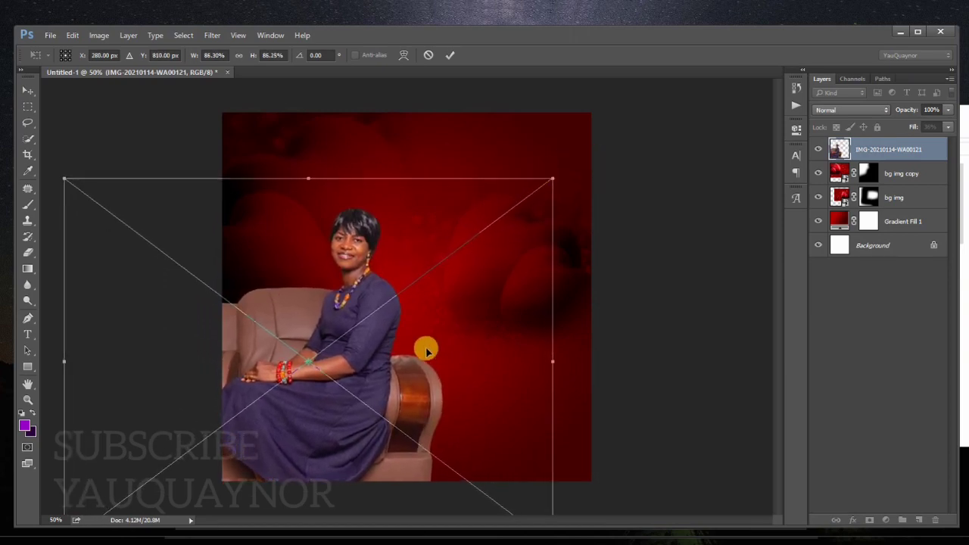
{"action": "mouse_move", "coordinate": [426, 351]}
{"action": "left_mouse_down"}
{"action": "mouse_move", "coordinate": [420, 342]}
{"action": "mouse_move", "coordinate": [411, 351]}
{"action": "mouse_move", "coordinate": [422, 329]}
{"action": "left_mouse_up"}
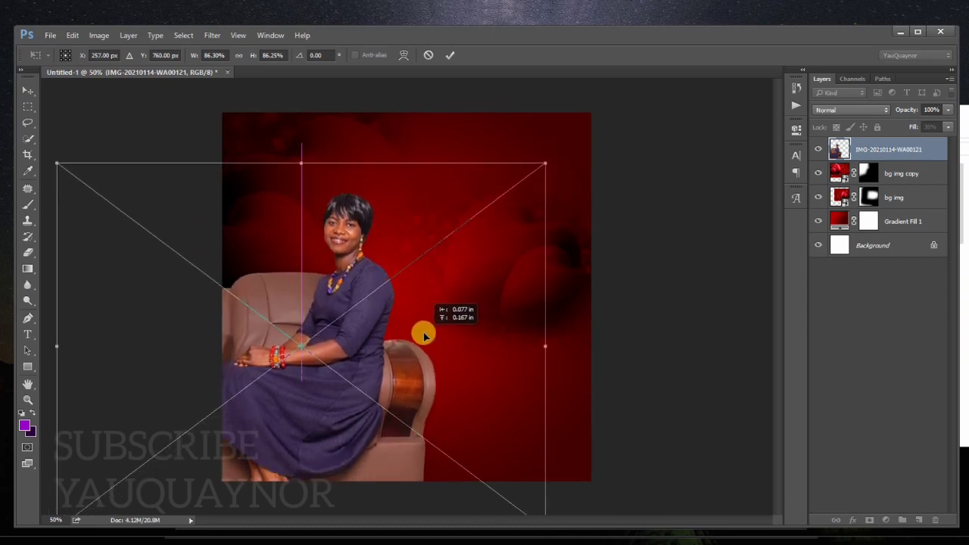
{"action": "key", "text": "Return"}
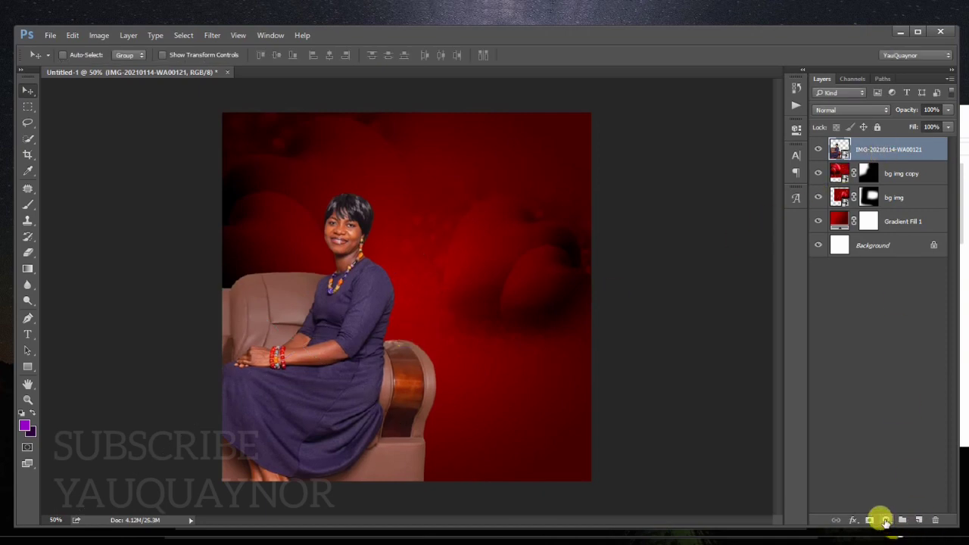
Delete the stray empty Layer 1 and add a Gradient fill layer above the woman photo.
{"action": "left_click", "coordinate": [918, 520]}
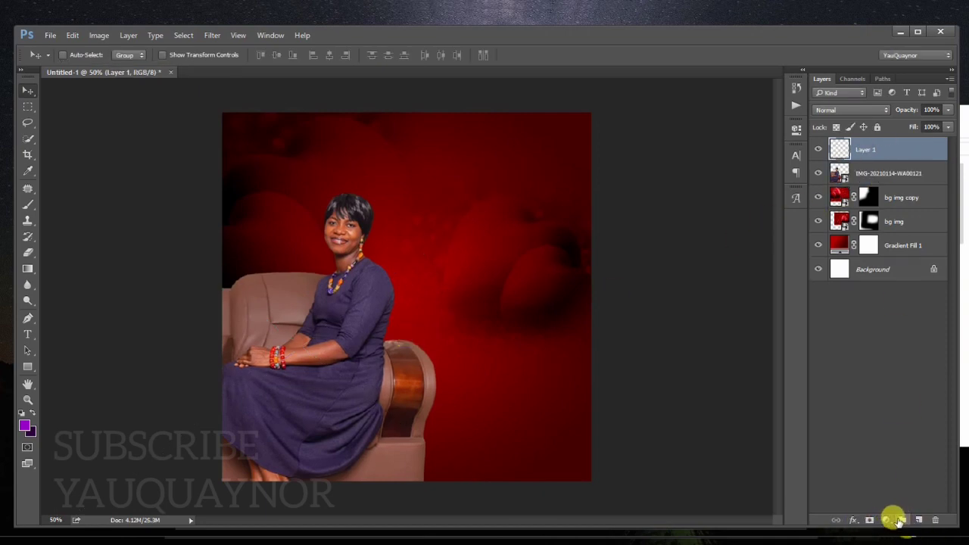
{"action": "left_click", "coordinate": [897, 149]}
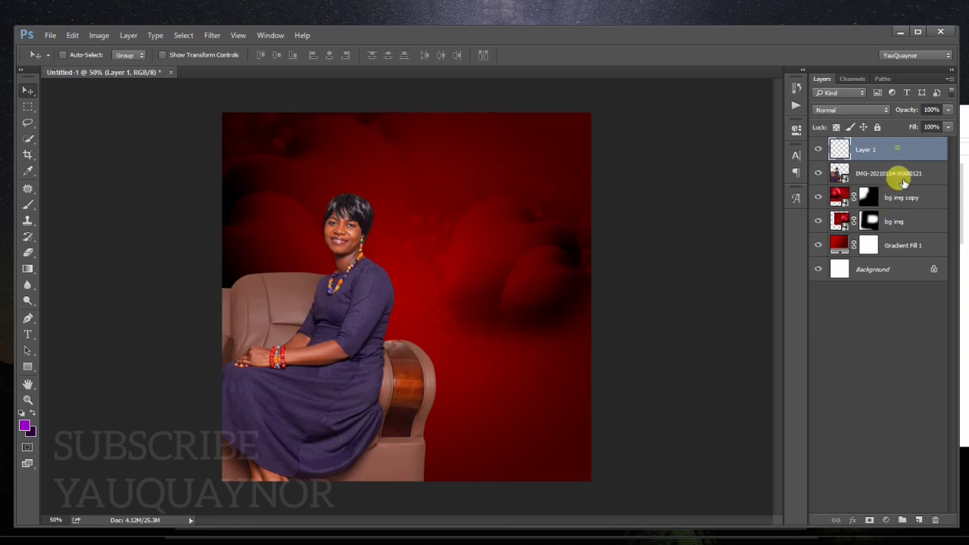
{"action": "left_click_drag", "start_coordinate": [903, 184], "coordinate": [935, 520]}
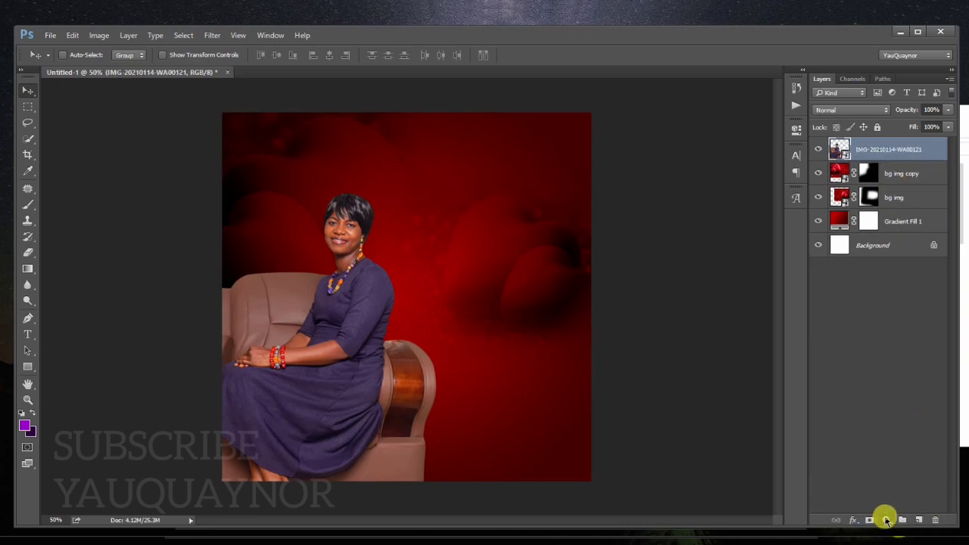
{"action": "left_click", "coordinate": [886, 520]}
{"action": "left_click", "coordinate": [887, 264]}
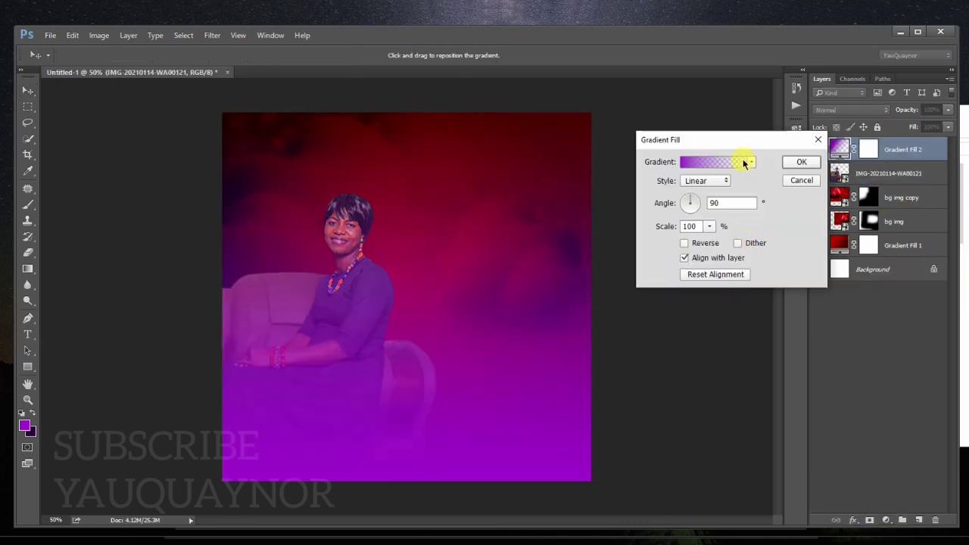
Set both colour stops of the gradient to dark red 450000.
{"action": "left_click", "coordinate": [722, 161]}
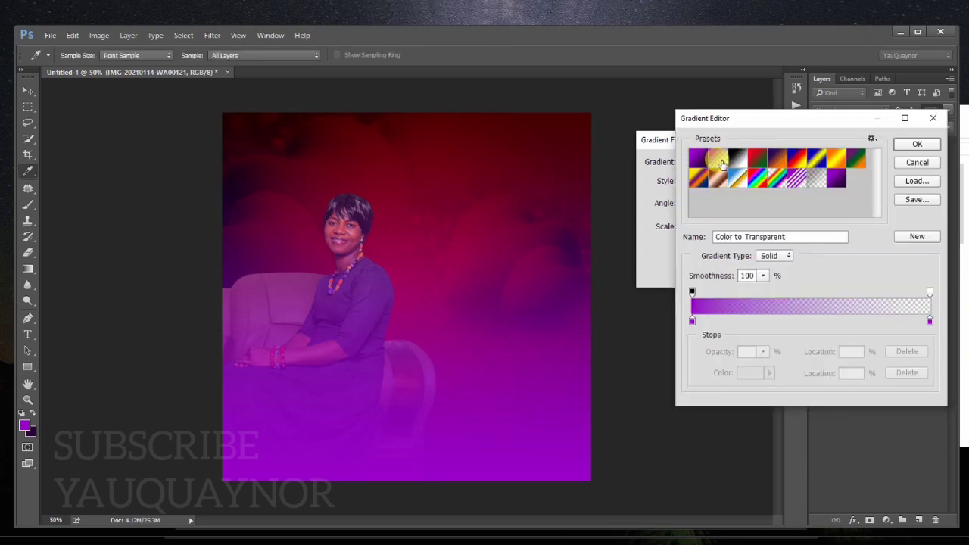
{"action": "left_click", "coordinate": [692, 321]}
{"action": "left_click", "coordinate": [747, 376]}
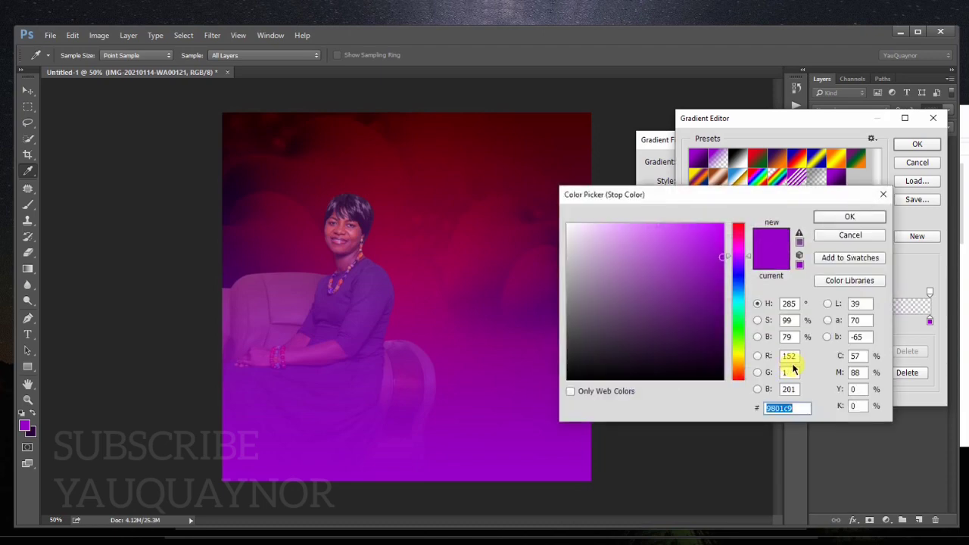
{"action": "type", "text": "450000"}
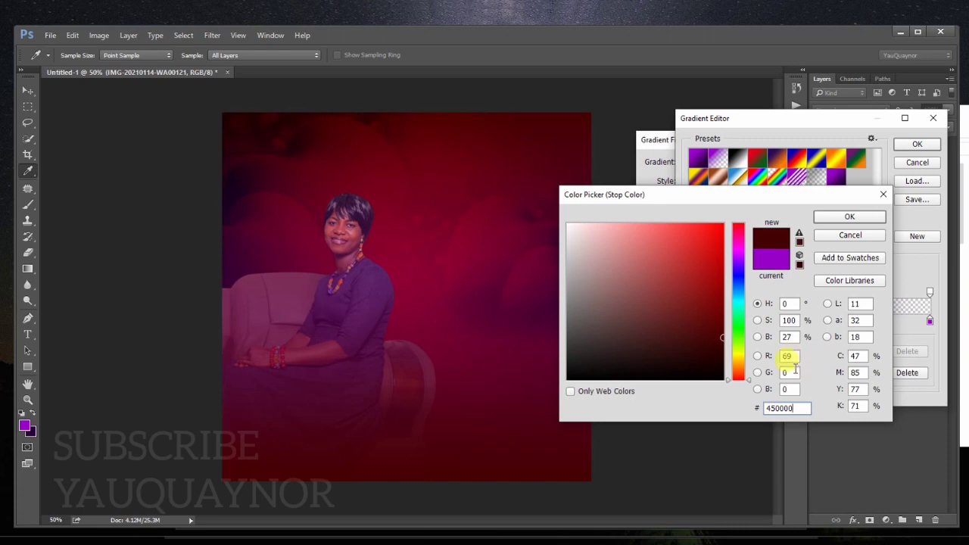
{"action": "left_click", "coordinate": [839, 217]}
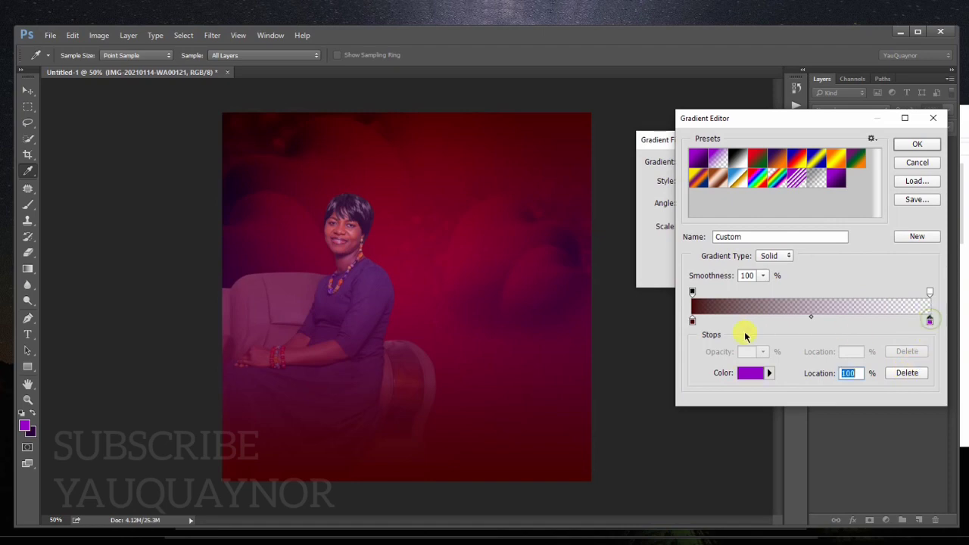
{"action": "left_click", "coordinate": [695, 301]}
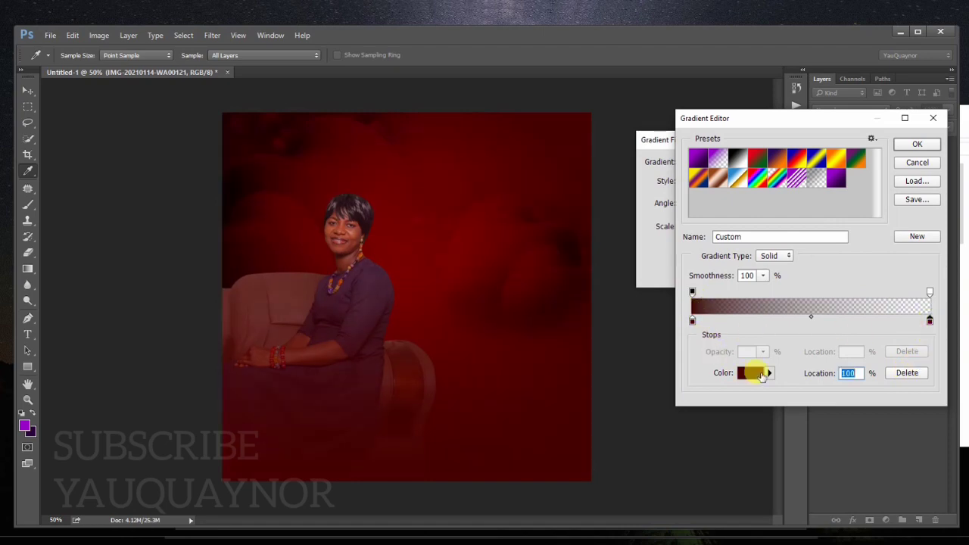
{"action": "left_click", "coordinate": [762, 375]}
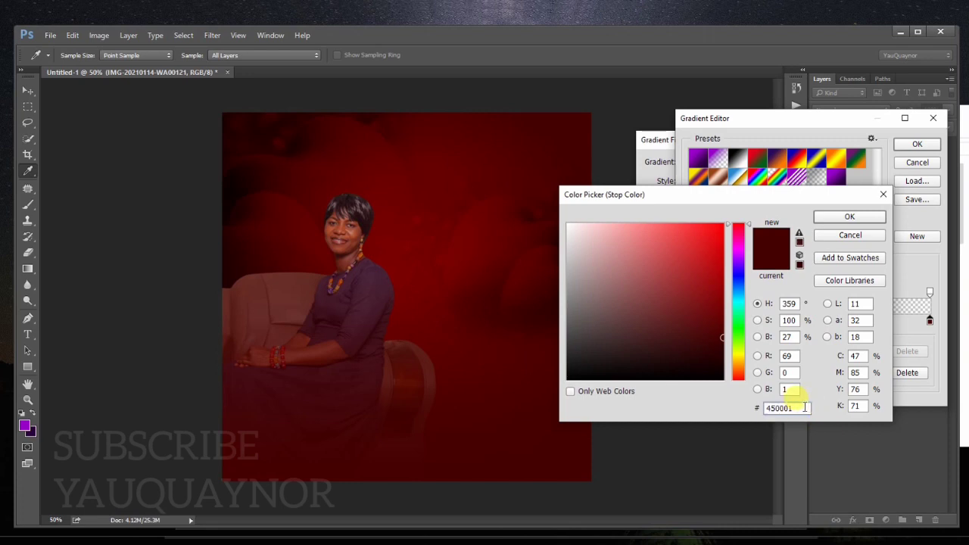
{"action": "type", "text": "0"}
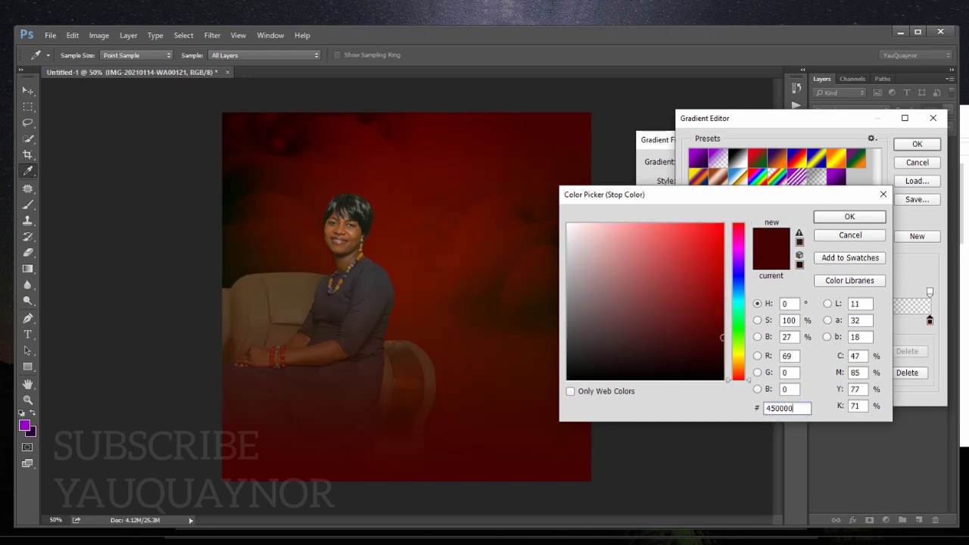
{"action": "key", "text": "Return"}
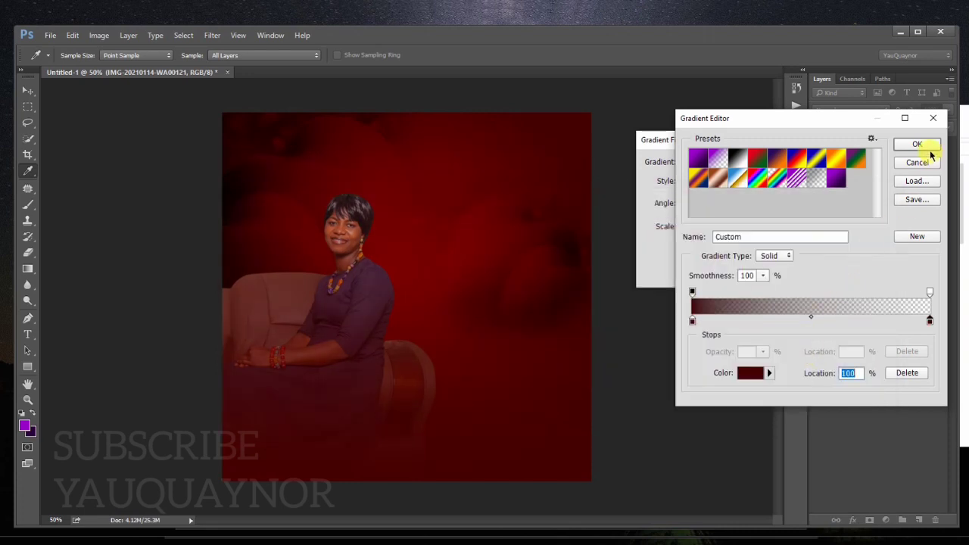
Shift the dark red fade up and right on the poster and commit the gradient fill.
{"action": "left_click", "coordinate": [918, 144]}
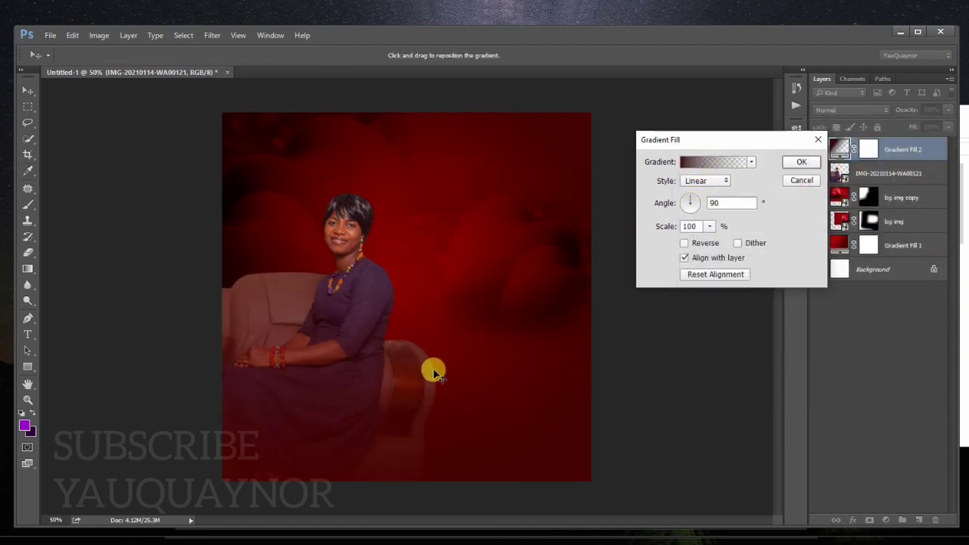
{"action": "left_click_drag", "start_coordinate": [433, 371], "coordinate": [530, 323]}
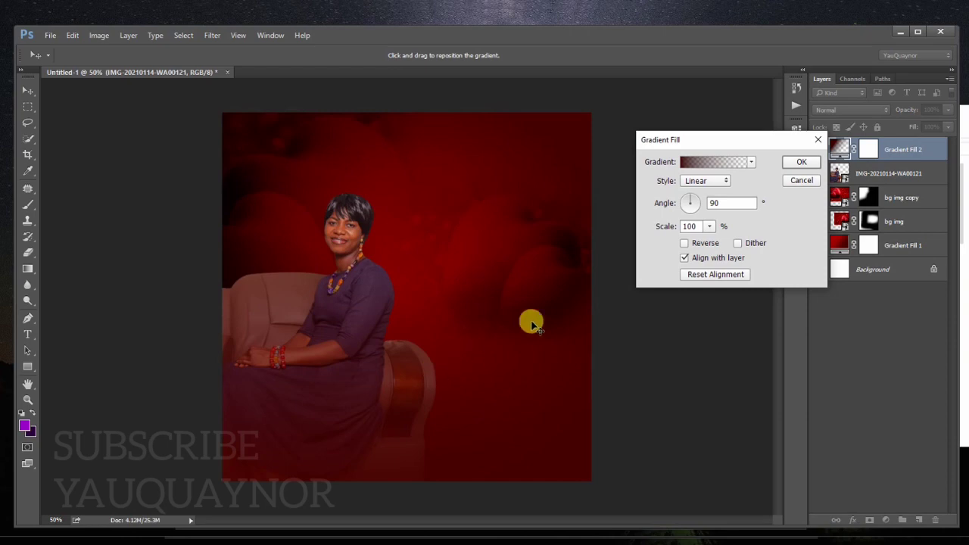
{"action": "left_click", "coordinate": [801, 162]}
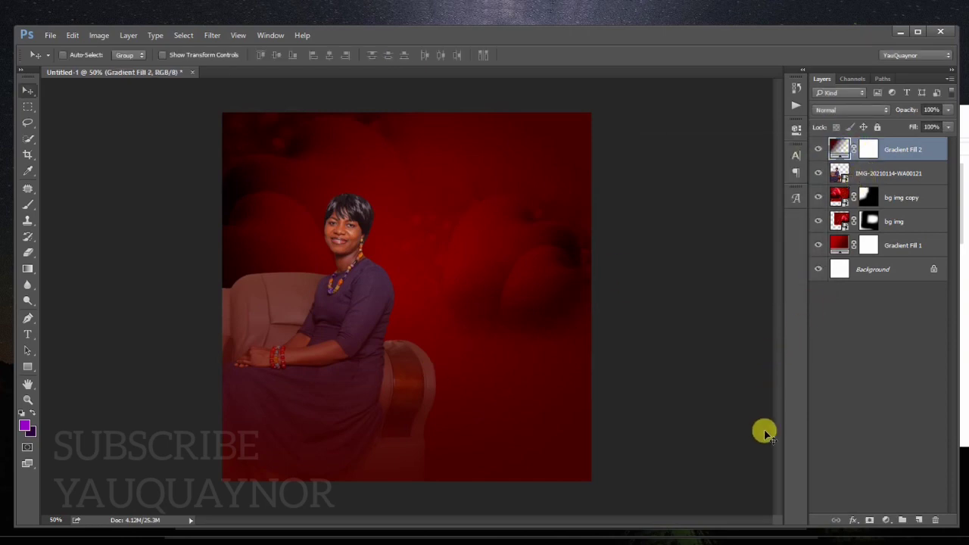
Set the background colour to dark red 450000.
{"action": "left_click", "coordinate": [34, 432]}
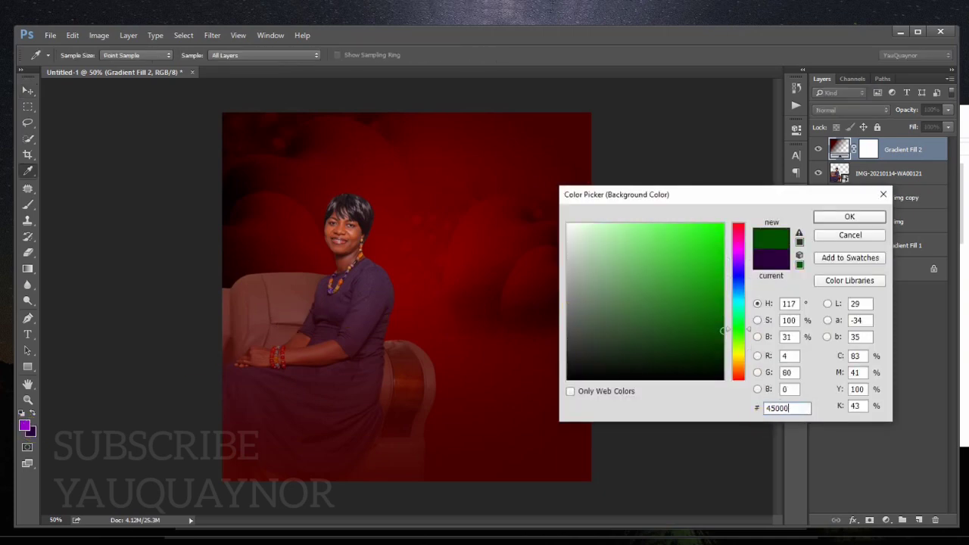
{"action": "type", "text": "450000"}
{"action": "left_click", "coordinate": [839, 218]}
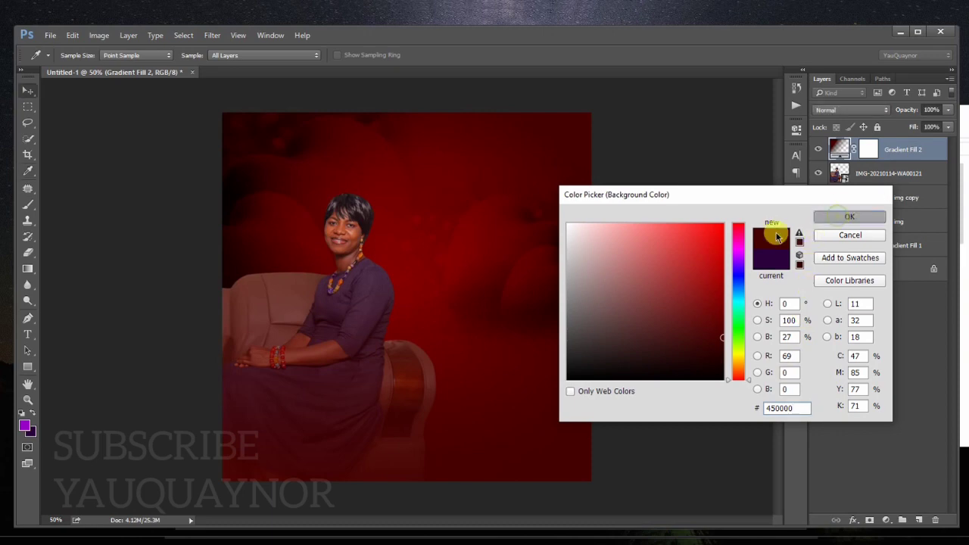
Add a new empty Layer 1 above Gradient Fill 2, undoing a stray brush stroke.
{"action": "key", "text": "b"}
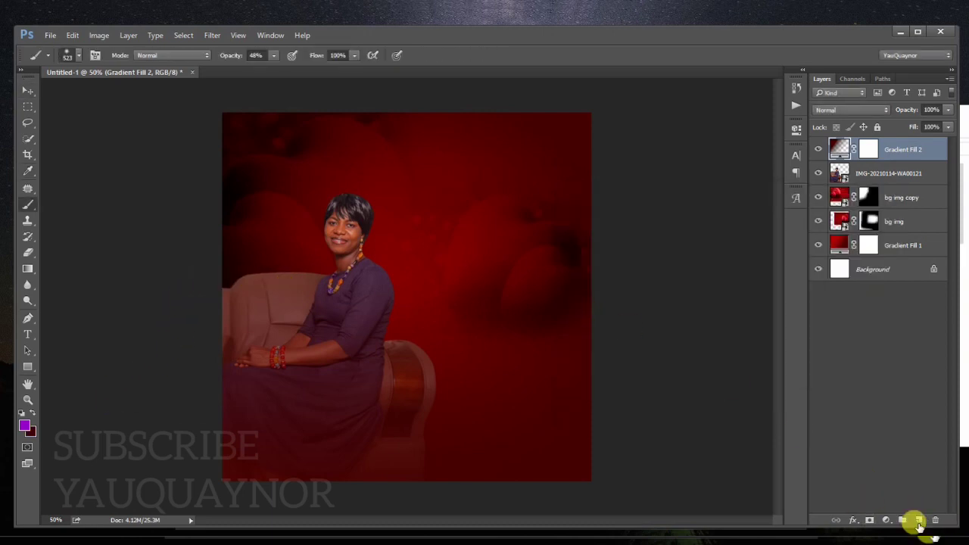
{"action": "left_click", "coordinate": [918, 520]}
{"action": "mouse_move", "coordinate": [136, 150]}
{"action": "left_mouse_down"}
{"action": "mouse_move", "coordinate": [123, 153]}
{"action": "mouse_move", "coordinate": [123, 195]}
{"action": "left_mouse_up"}
{"action": "key", "text": "ctrl+z"}
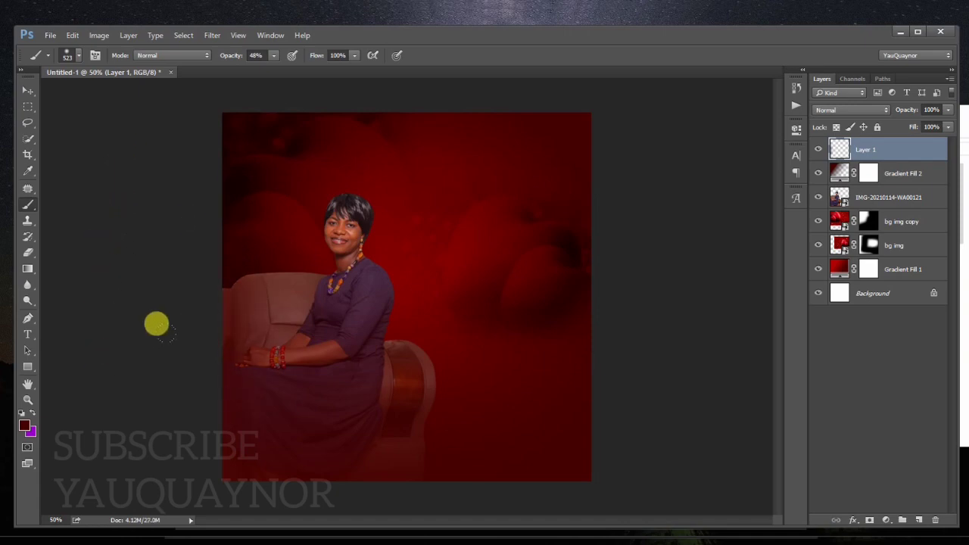
{"action": "key", "text": "v"}
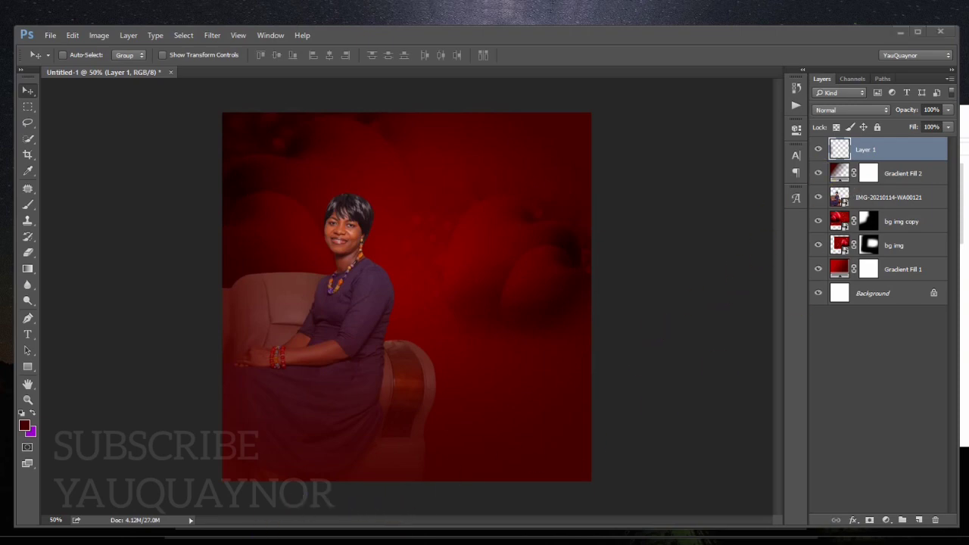
Drag the torn paper image from the images folder onto the poster.
{"action": "left_click", "coordinate": [170, 503]}
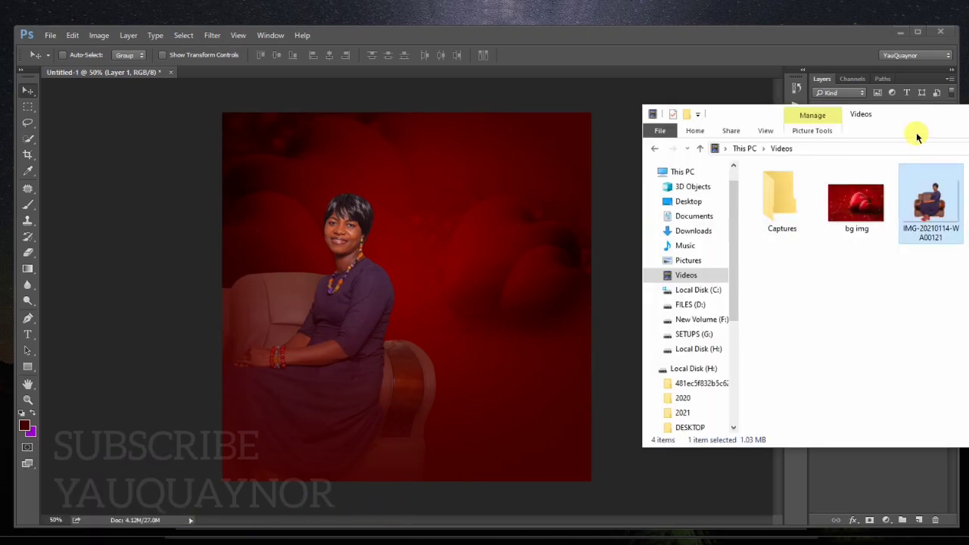
{"action": "left_click_drag", "start_coordinate": [914, 121], "coordinate": [759, 119]}
{"action": "left_click_drag", "start_coordinate": [842, 190], "coordinate": [325, 235]}
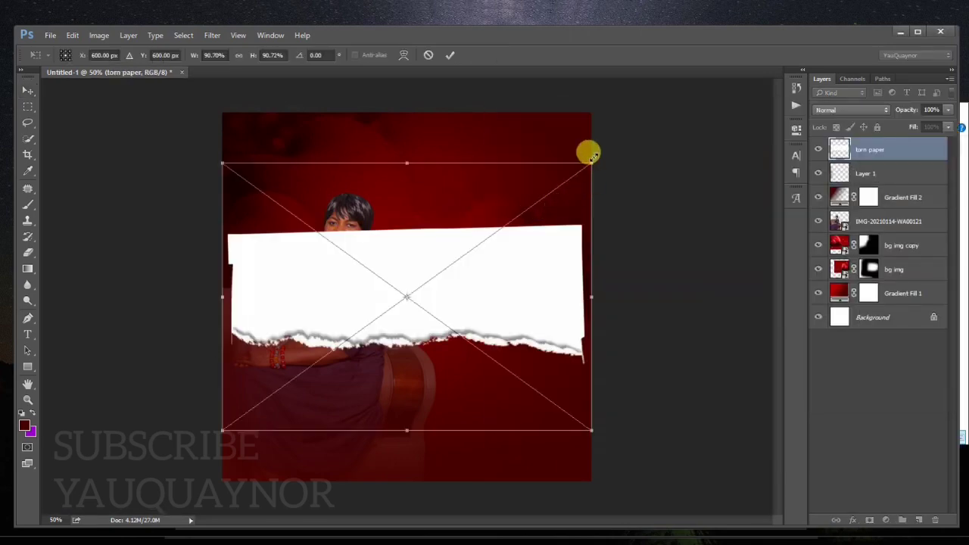
Scale the torn paper to about 71%, rotate it about 20° and fit it into the top-right corner.
{"action": "mouse_move", "coordinate": [589, 161]}
{"action": "left_mouse_down"}
{"action": "mouse_move", "coordinate": [551, 193]}
{"action": "mouse_move", "coordinate": [569, 218]}
{"action": "left_mouse_up"}
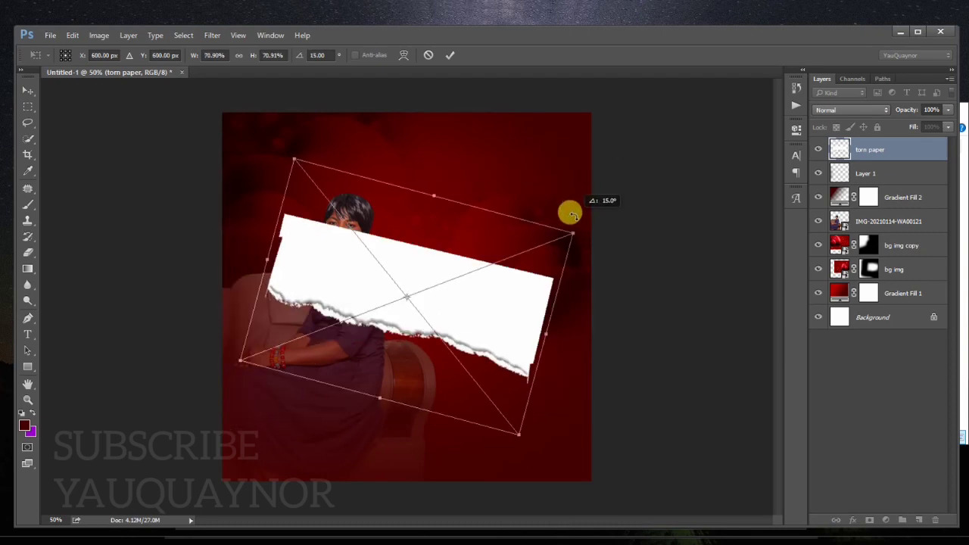
{"action": "mouse_move", "coordinate": [478, 256]}
{"action": "left_mouse_down"}
{"action": "mouse_move", "coordinate": [541, 199]}
{"action": "mouse_move", "coordinate": [568, 123]}
{"action": "mouse_move", "coordinate": [550, 195]}
{"action": "mouse_move", "coordinate": [550, 173]}
{"action": "left_mouse_up"}
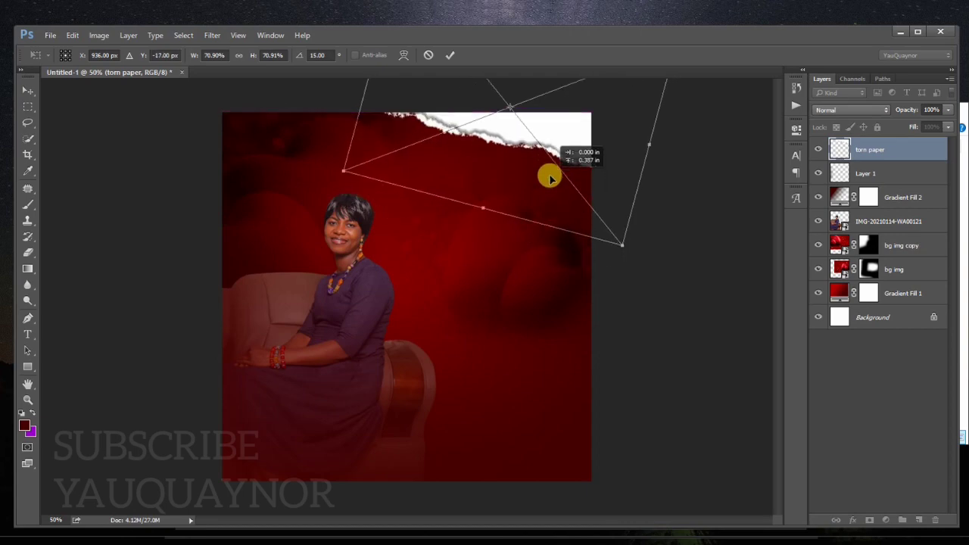
{"action": "mouse_move", "coordinate": [653, 286]}
{"action": "left_mouse_down"}
{"action": "mouse_move", "coordinate": [639, 316]}
{"action": "mouse_move", "coordinate": [640, 296]}
{"action": "left_mouse_up"}
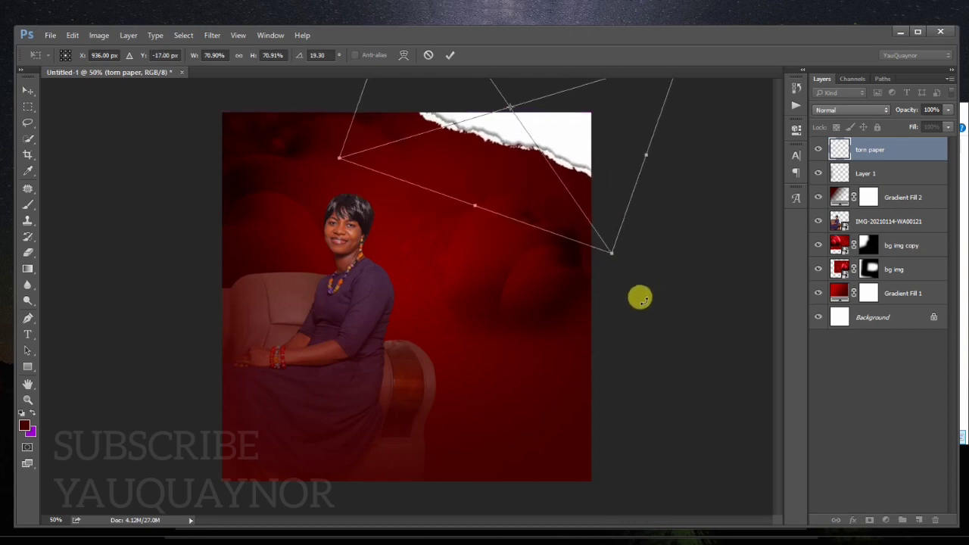
{"action": "mouse_move", "coordinate": [552, 177]}
{"action": "left_mouse_down"}
{"action": "mouse_move", "coordinate": [554, 187]}
{"action": "mouse_move", "coordinate": [562, 181]}
{"action": "left_mouse_up"}
{"action": "left_click_drag", "start_coordinate": [696, 238], "coordinate": [693, 240]}
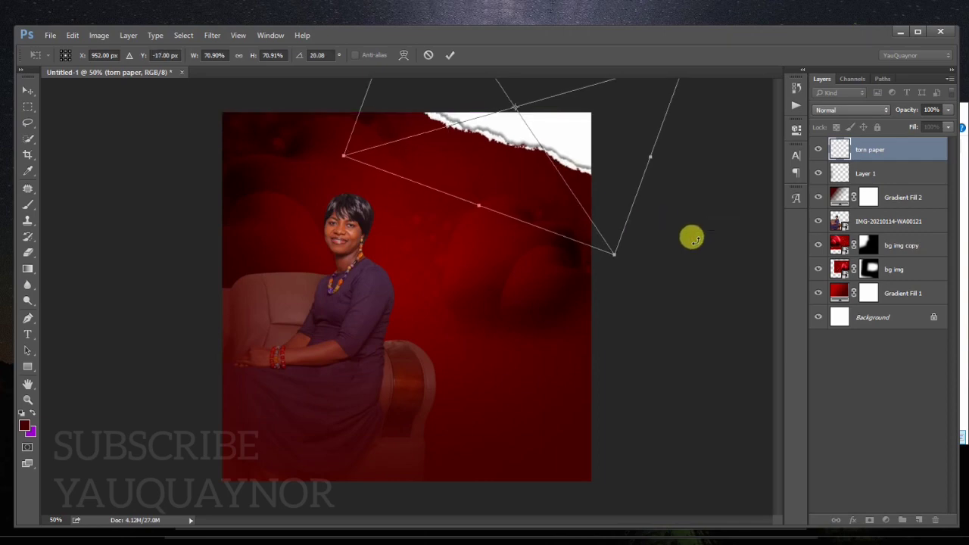
{"action": "key", "text": "Return"}
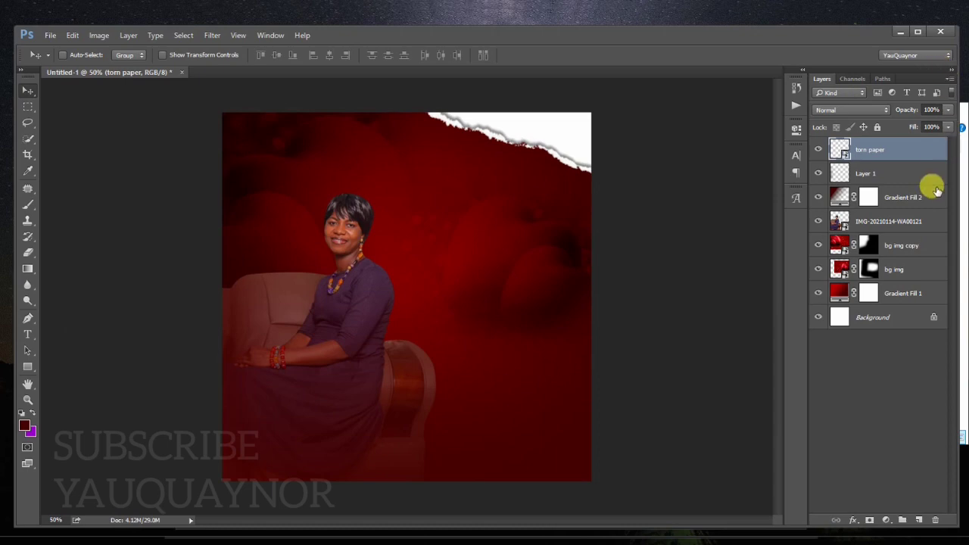
Add a concentric-squares Pattern Overlay to Gradient Fill 2 through its Blending Options.
{"action": "left_click", "coordinate": [923, 206]}
{"action": "right_click", "coordinate": [922, 203]}
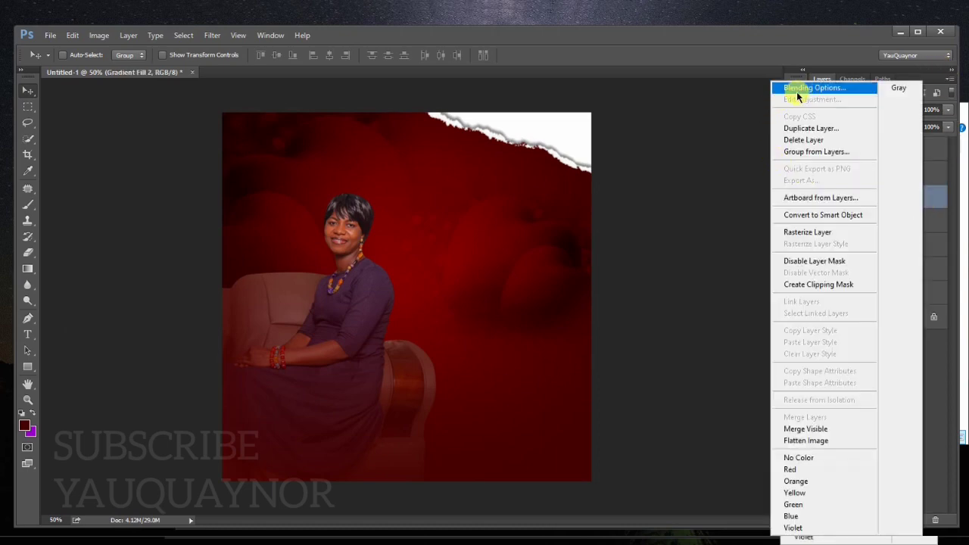
{"action": "key", "text": "Escape"}
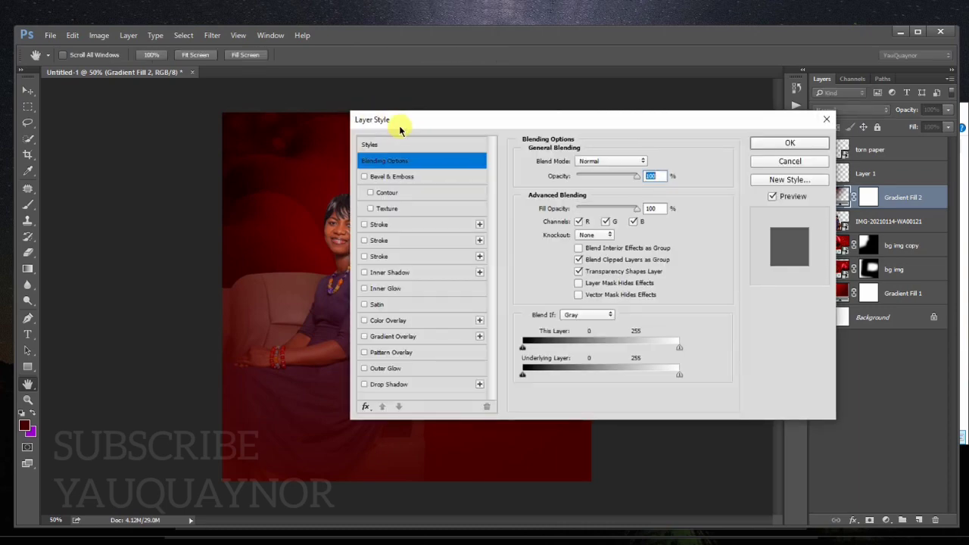
{"action": "left_click_drag", "start_coordinate": [425, 131], "coordinate": [635, 145]}
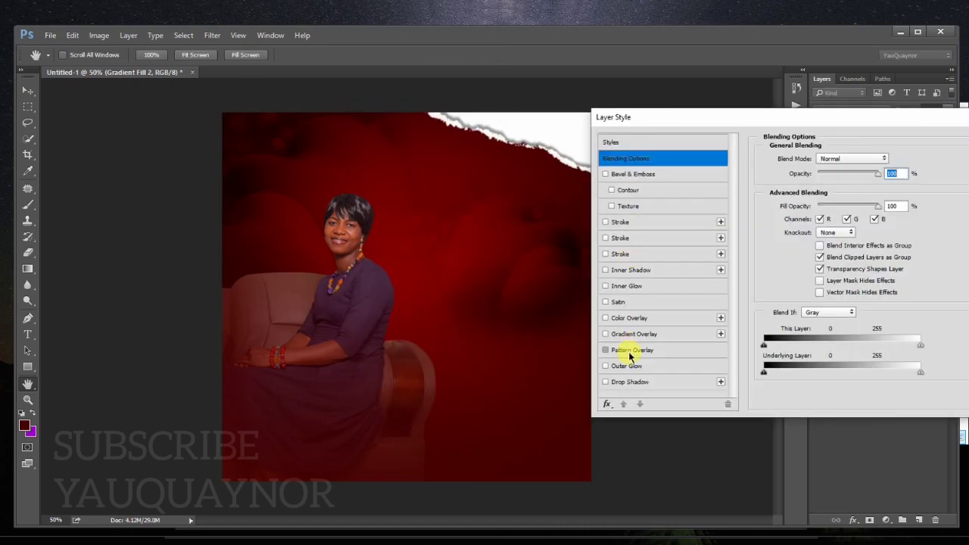
{"action": "left_click", "coordinate": [628, 351]}
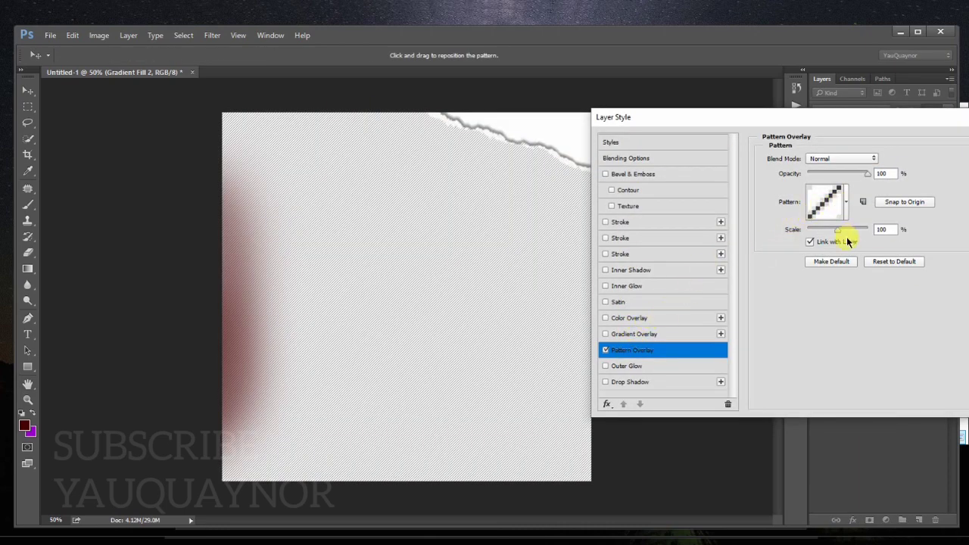
{"action": "left_click_drag", "start_coordinate": [839, 234], "coordinate": [794, 234]}
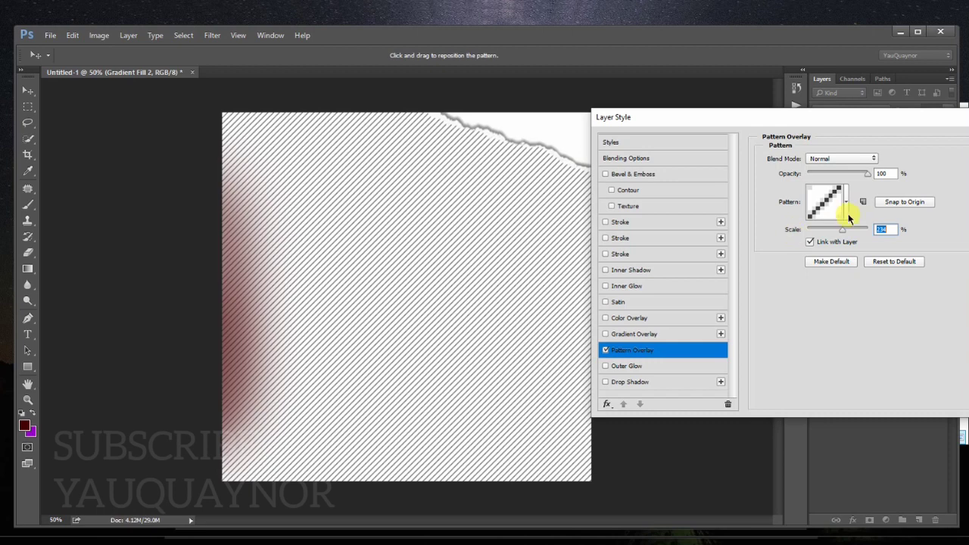
{"action": "left_click", "coordinate": [845, 204]}
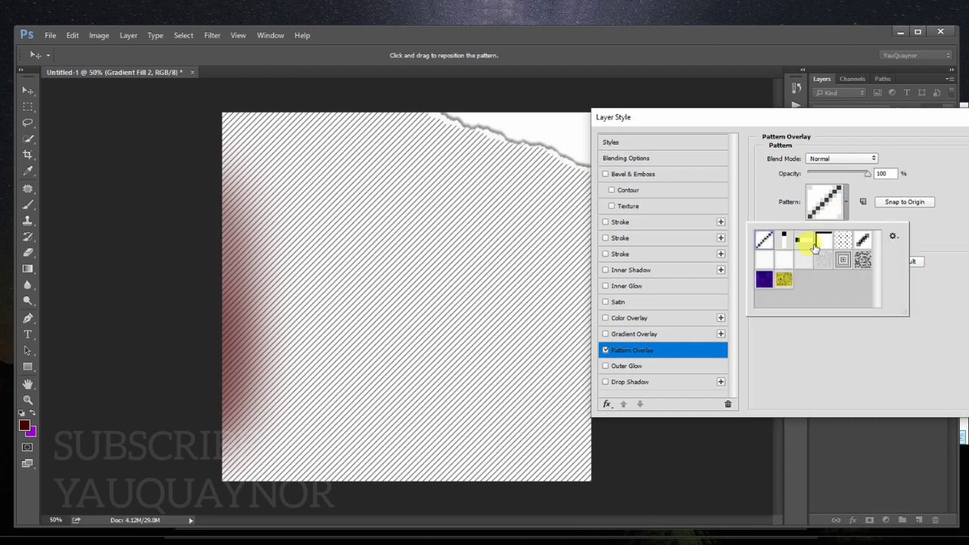
{"action": "left_click", "coordinate": [843, 261]}
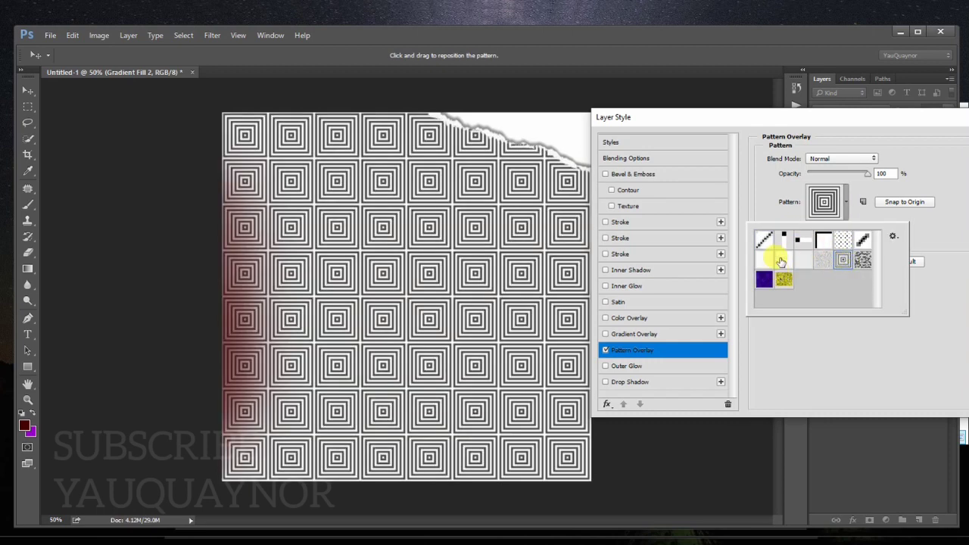
{"action": "left_click", "coordinate": [784, 205]}
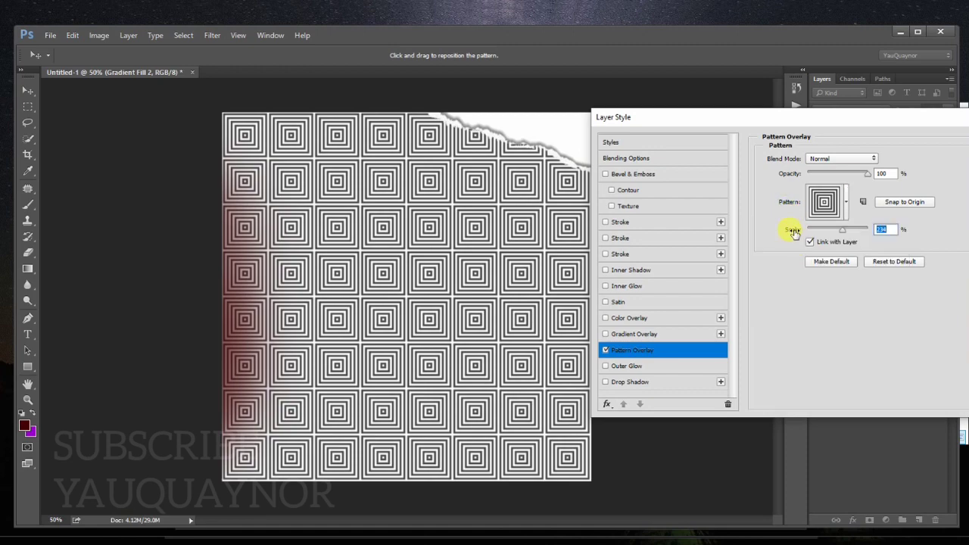
Set the pattern overlay to Multiply at 169% scale with low opacity and apply it.
{"action": "mouse_move", "coordinate": [793, 231]}
{"action": "left_mouse_down"}
{"action": "mouse_move", "coordinate": [765, 239]}
{"action": "mouse_move", "coordinate": [774, 232]}
{"action": "left_mouse_up"}
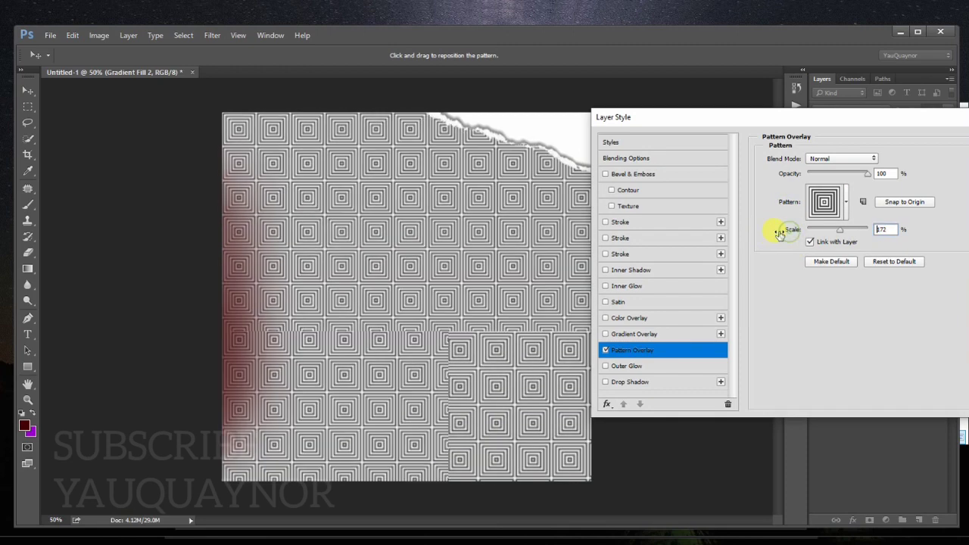
{"action": "left_click", "coordinate": [830, 160]}
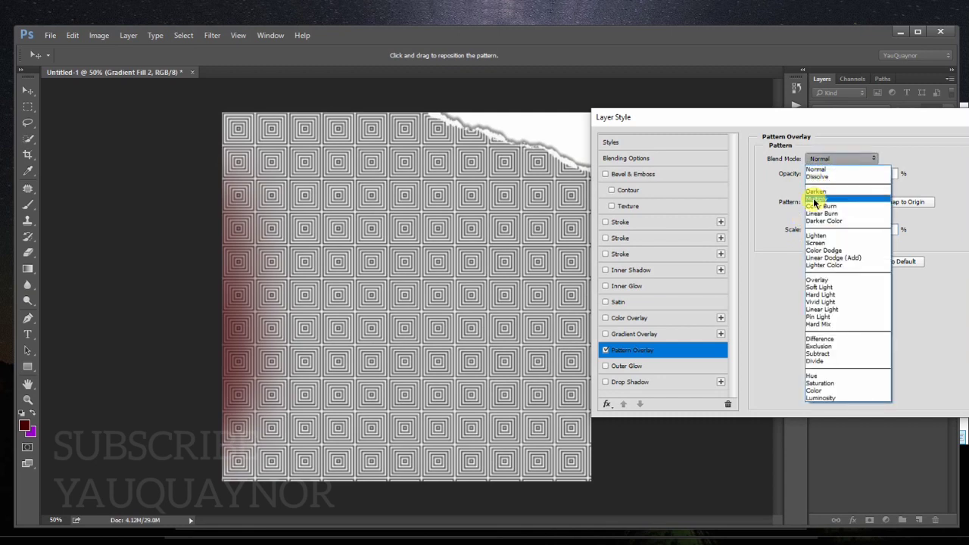
{"action": "left_click", "coordinate": [816, 200]}
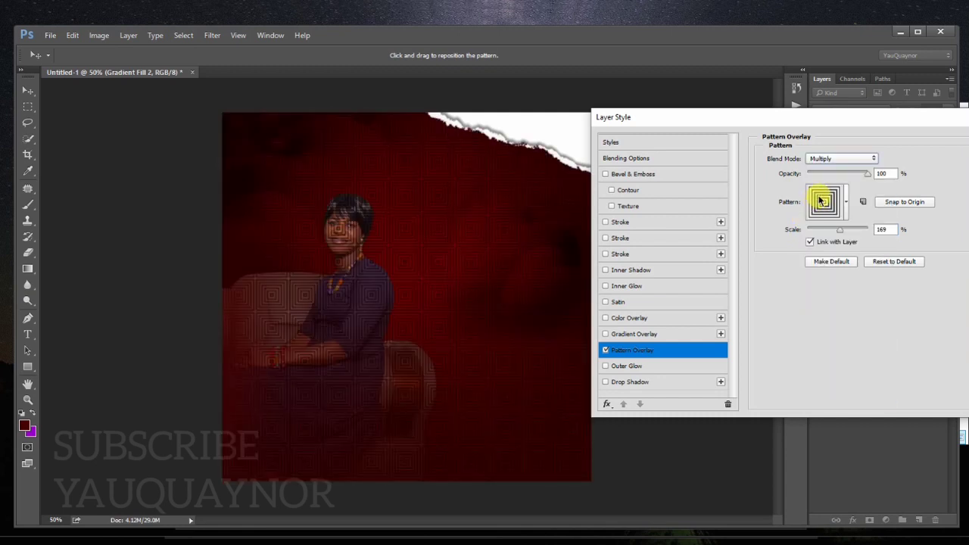
{"action": "left_click", "coordinate": [837, 176]}
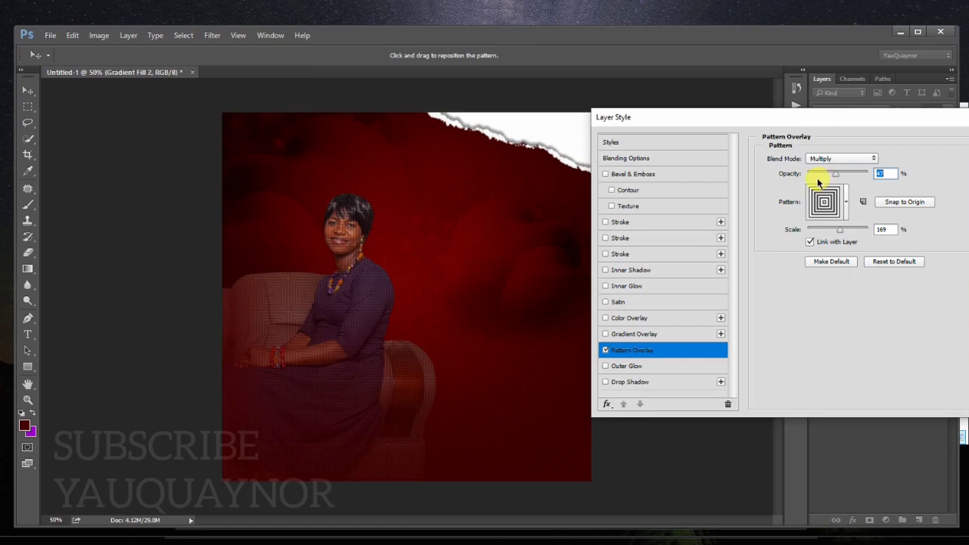
{"action": "left_click", "coordinate": [833, 175]}
{"action": "left_click_drag", "start_coordinate": [836, 116], "coordinate": [571, 169]}
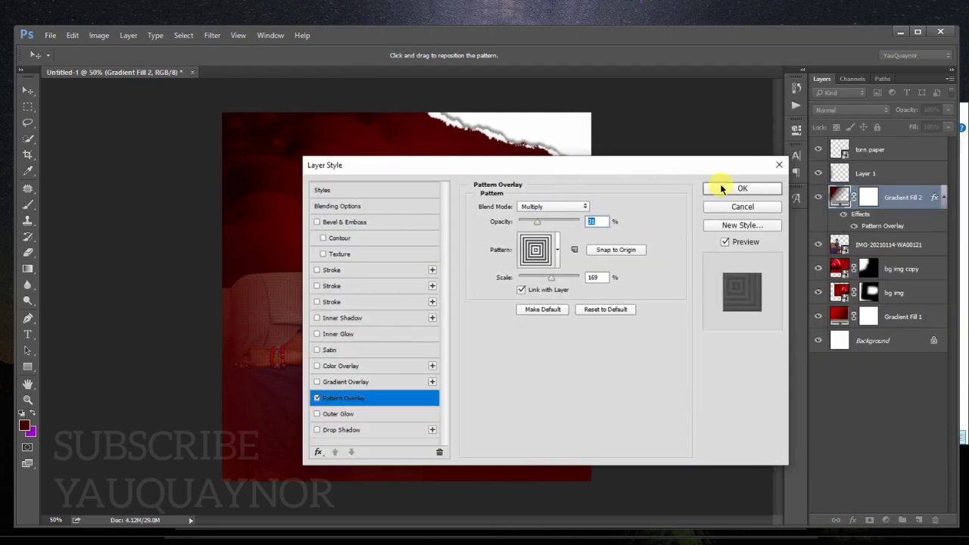
{"action": "left_click", "coordinate": [721, 188]}
{"action": "left_click", "coordinate": [867, 198]}
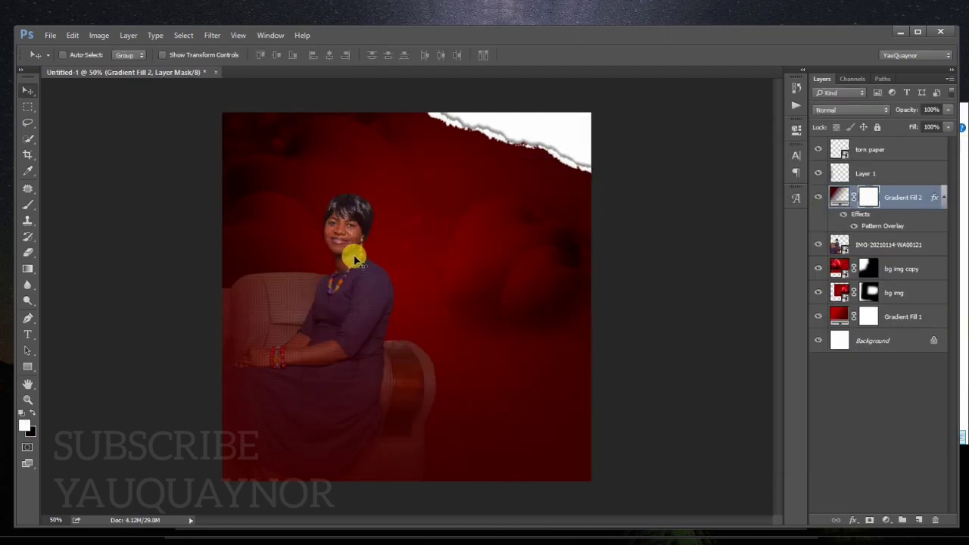
Brush over the Gradient Fill 2 mask, then undo the strokes so the mask stays plain white.
{"action": "key", "text": "b"}
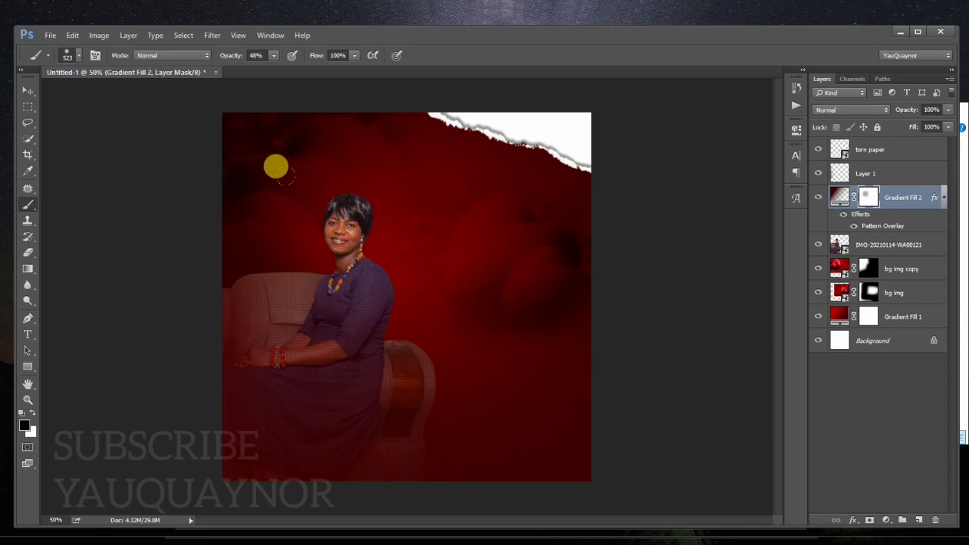
{"action": "mouse_move", "coordinate": [277, 160]}
{"action": "left_mouse_down"}
{"action": "mouse_move", "coordinate": [391, 193]}
{"action": "mouse_move", "coordinate": [446, 192]}
{"action": "mouse_move", "coordinate": [444, 181]}
{"action": "left_mouse_up"}
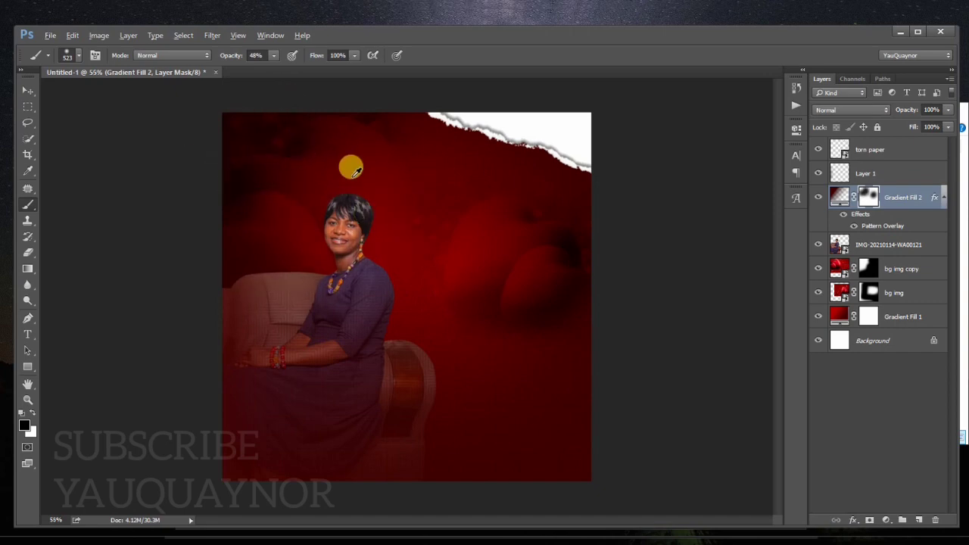
{"action": "scroll", "coordinate": [350, 164], "scroll_direction": "up", "scroll_amount": 3}
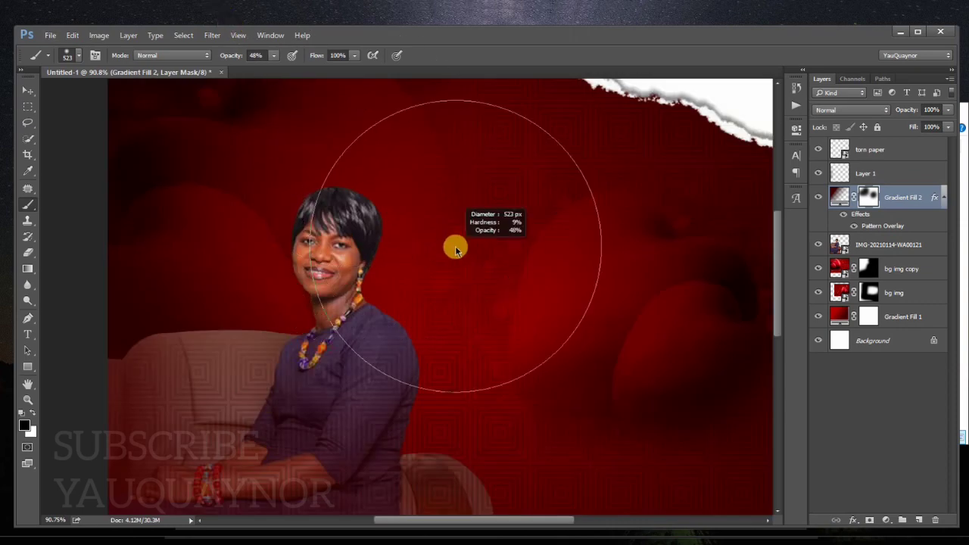
{"action": "left_click_drag", "start_coordinate": [446, 227], "coordinate": [391, 244]}
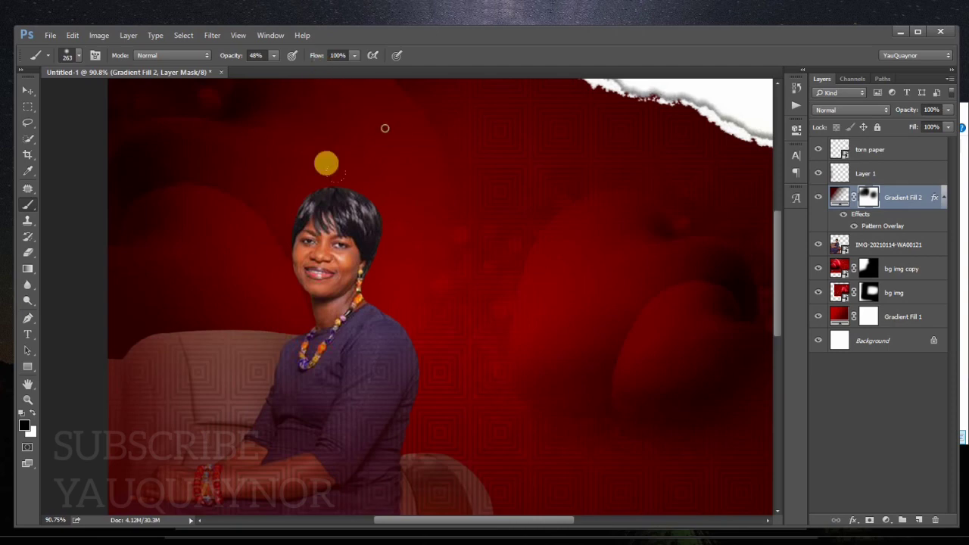
{"action": "left_click_drag", "start_coordinate": [456, 418], "coordinate": [458, 237]}
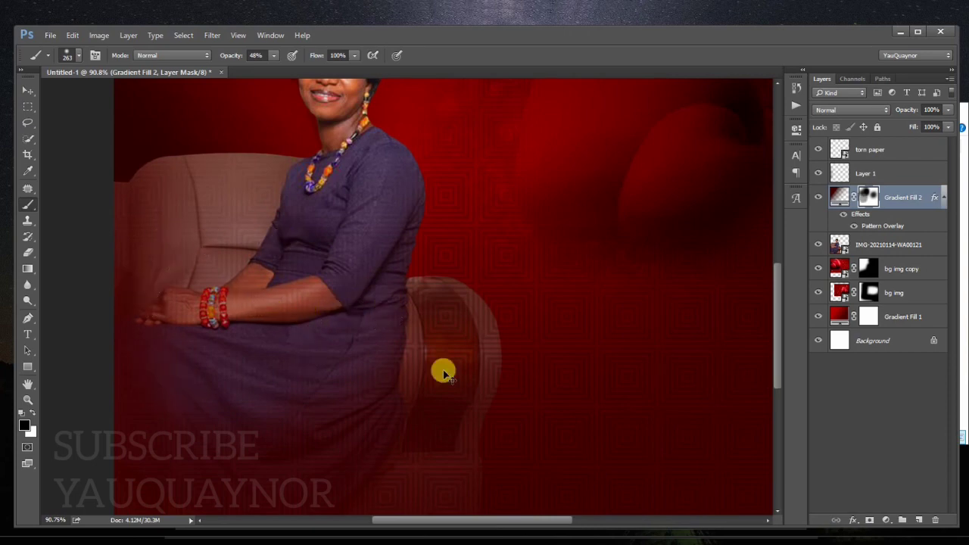
{"action": "key", "text": "ctrl+z"}
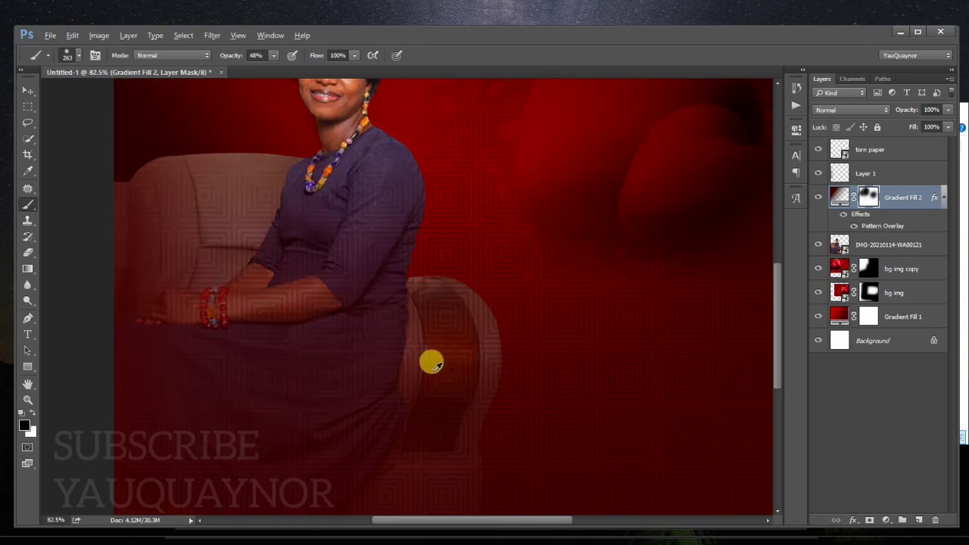
{"action": "scroll", "coordinate": [428, 363], "scroll_direction": "down", "scroll_amount": 3}
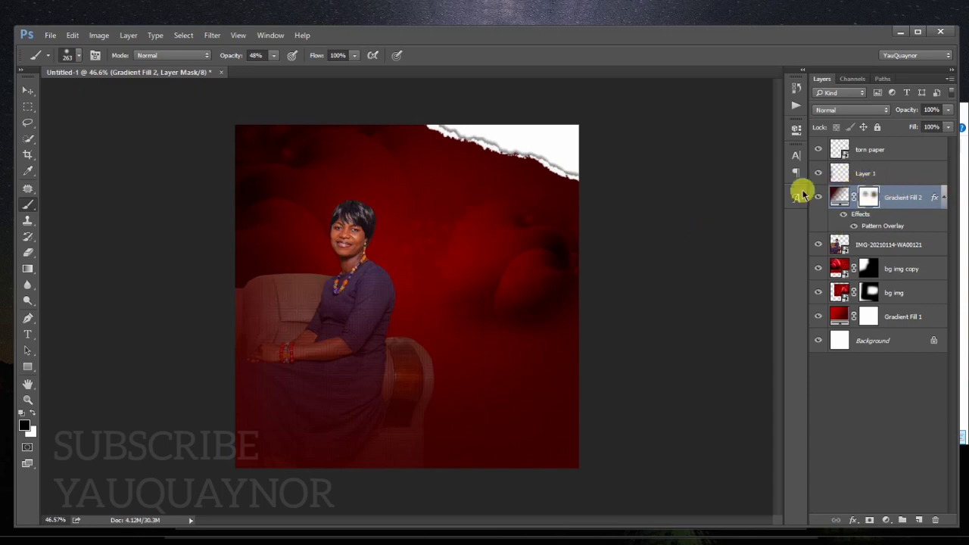
{"action": "key", "text": "ctrl+z"}
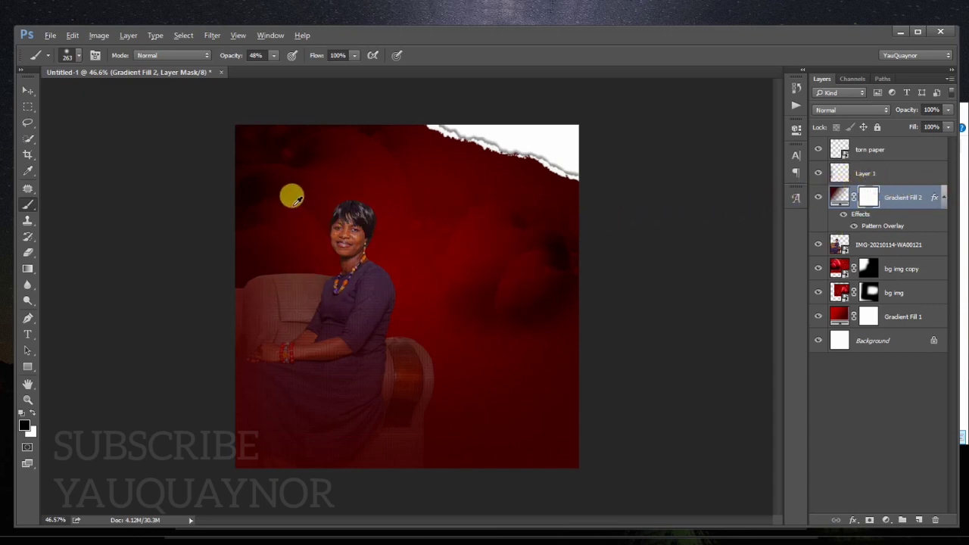
{"action": "scroll", "coordinate": [292, 199], "scroll_direction": "up", "scroll_amount": 2}
{"action": "scroll", "coordinate": [299, 194], "scroll_direction": "up", "scroll_amount": 1}
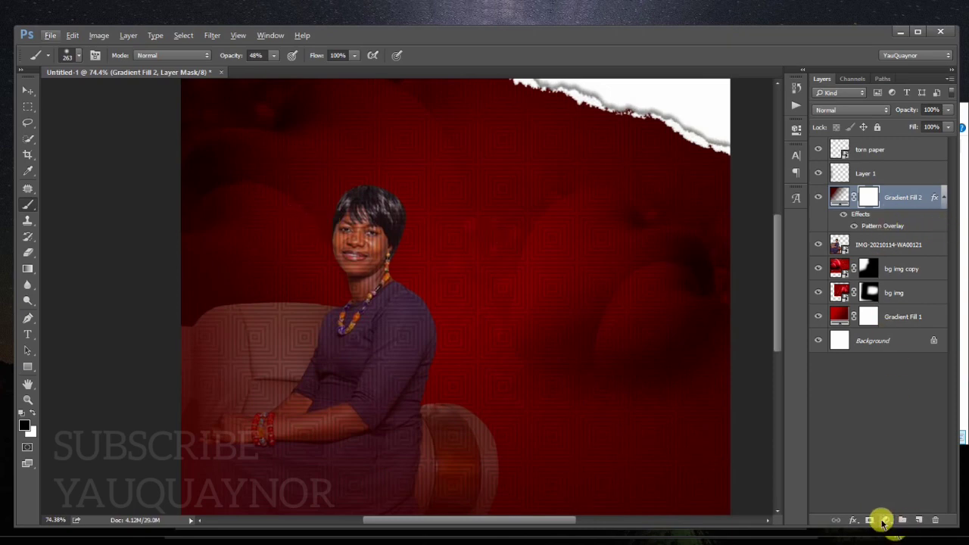
Add a dark red 450000 Solid Color fill layer with Fill at 0%.
{"action": "left_click", "coordinate": [883, 523]}
{"action": "left_click", "coordinate": [886, 250]}
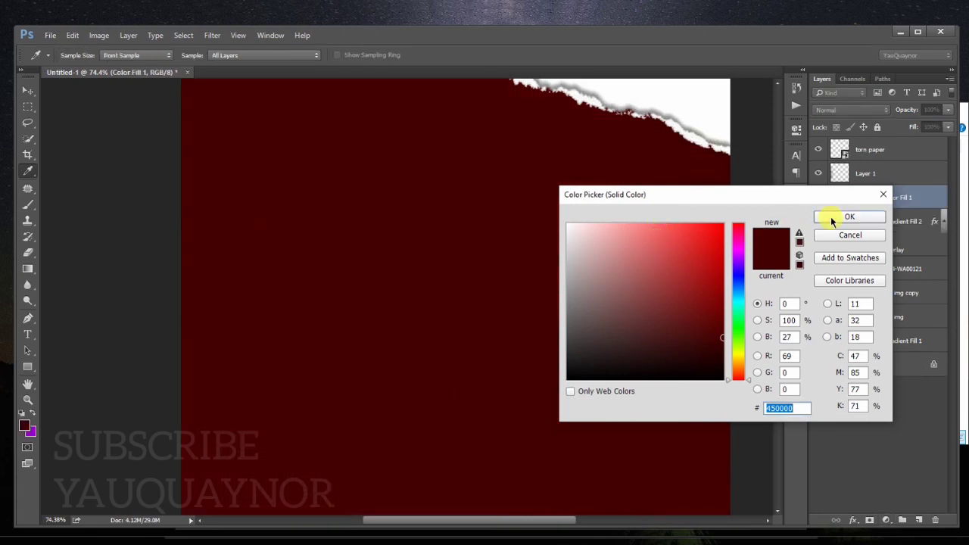
{"action": "left_click", "coordinate": [830, 217]}
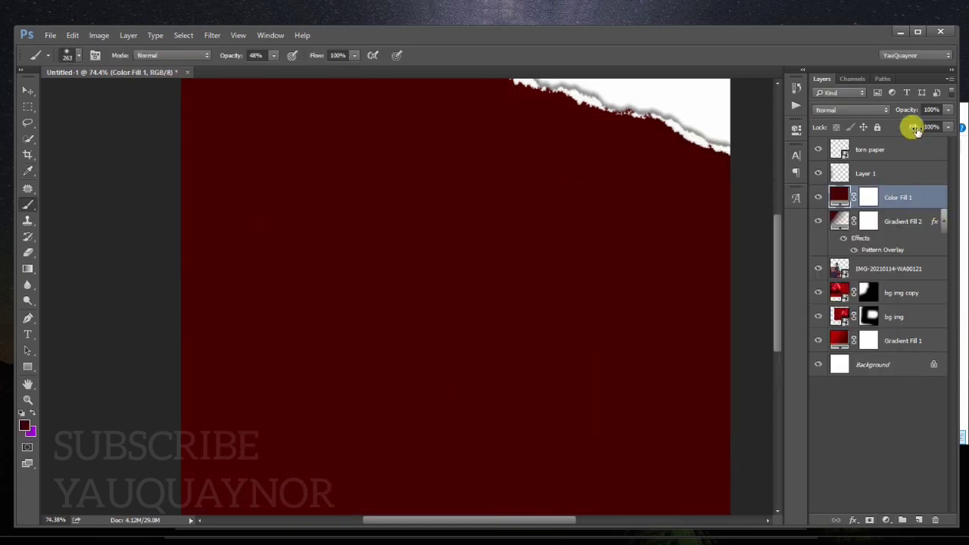
{"action": "left_click_drag", "start_coordinate": [914, 129], "coordinate": [744, 125]}
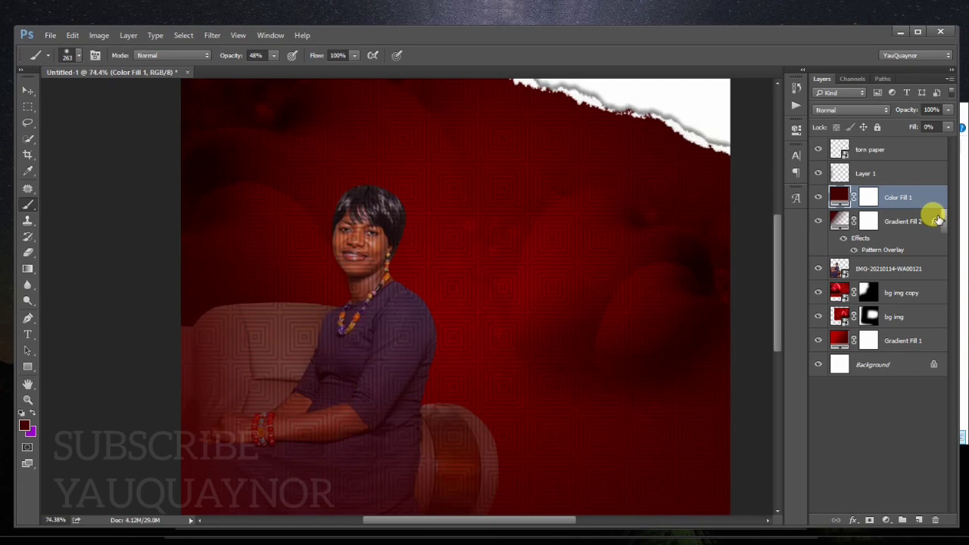
Move the Pattern Overlay from Gradient Fill 2 onto Color Fill 1 and reset colours to black and white.
{"action": "left_click_drag", "start_coordinate": [934, 221], "coordinate": [935, 197]}
{"action": "key", "text": "ctrl+z"}
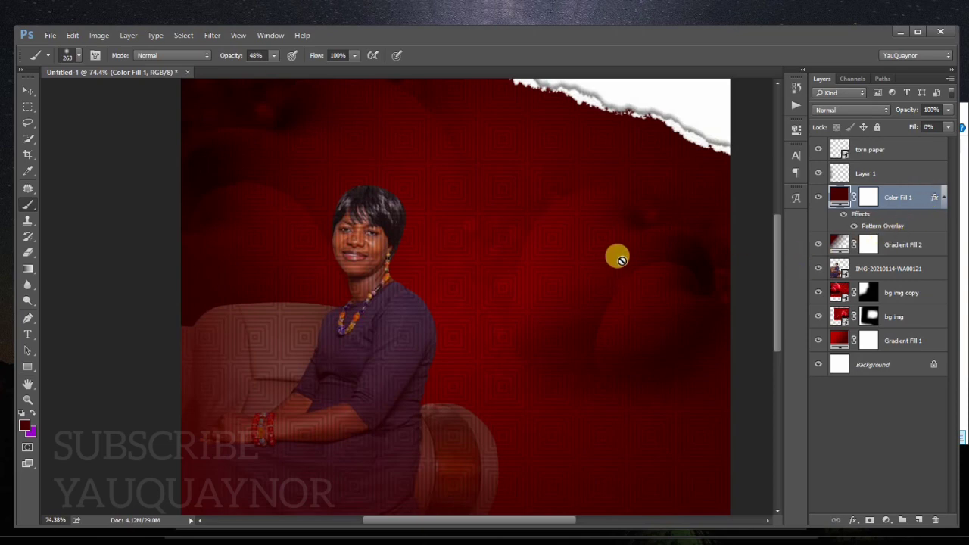
{"action": "left_click", "coordinate": [868, 197]}
{"action": "key", "text": "d"}
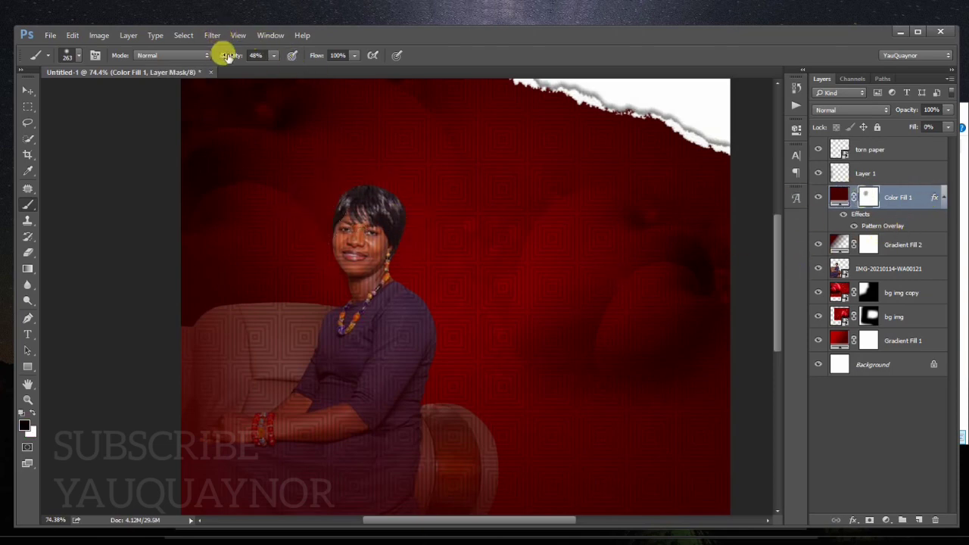
Paint the Color Fill 1 mask at 100% opacity over the left armchair and invert the mask.
{"action": "key", "text": "0"}
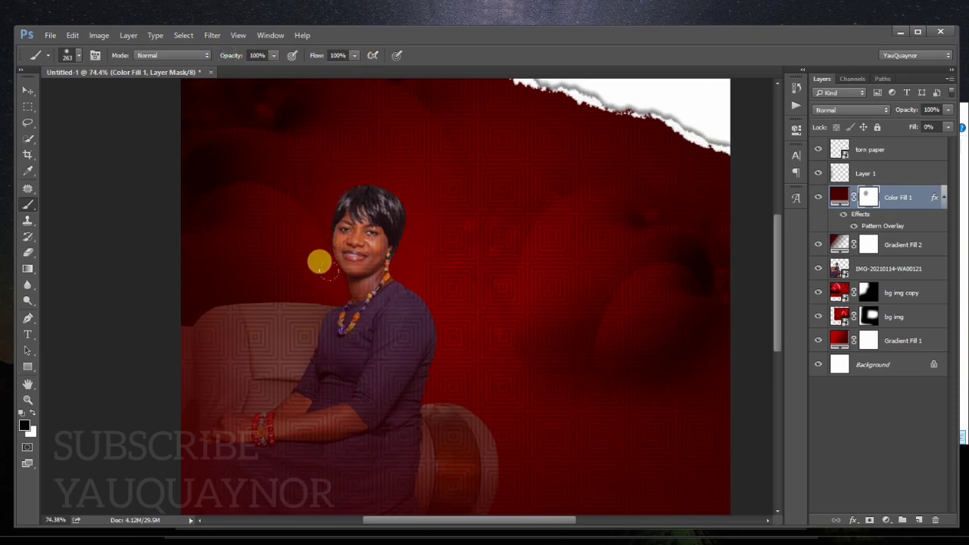
{"action": "left_click_drag", "start_coordinate": [270, 333], "coordinate": [261, 302]}
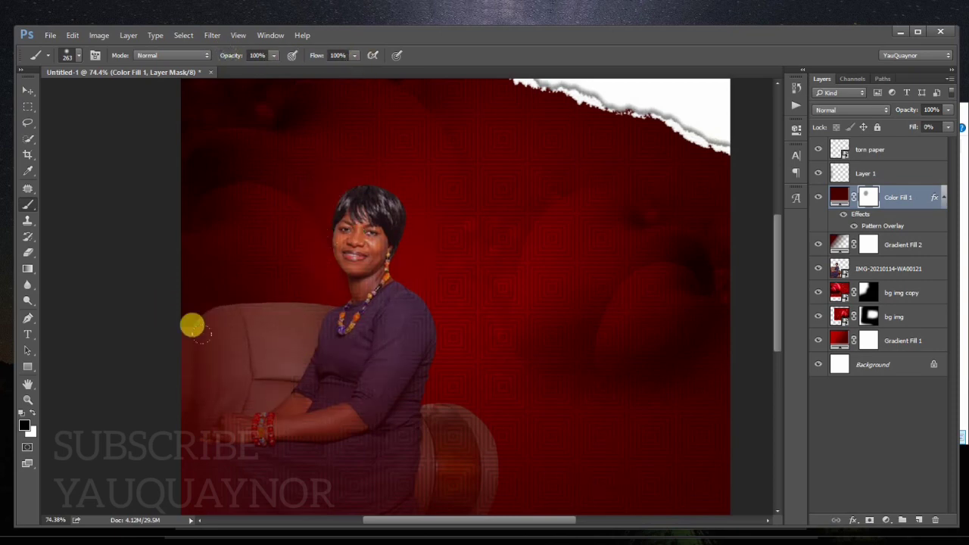
{"action": "left_click_drag", "start_coordinate": [368, 359], "coordinate": [389, 254]}
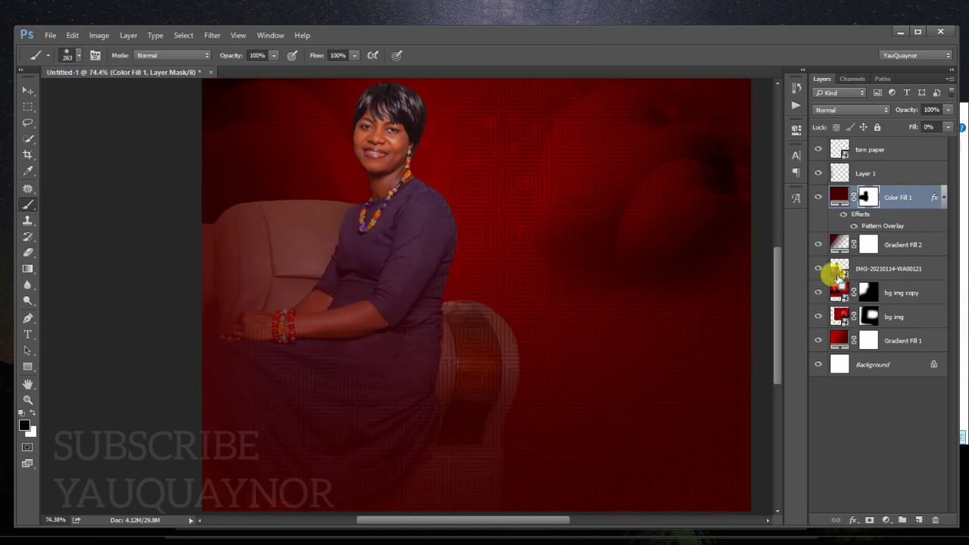
{"action": "key", "text": "ctrl+i"}
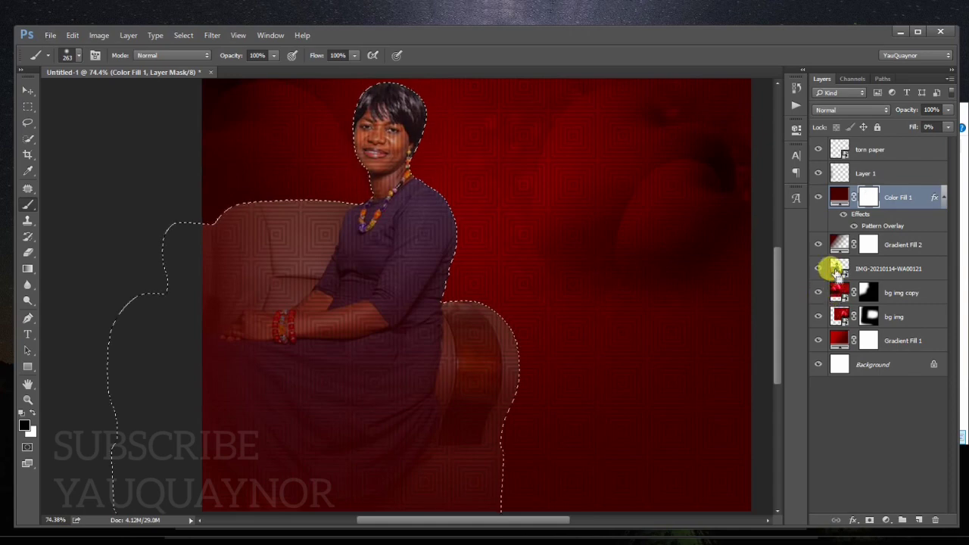
{"action": "left_click", "coordinate": [867, 196]}
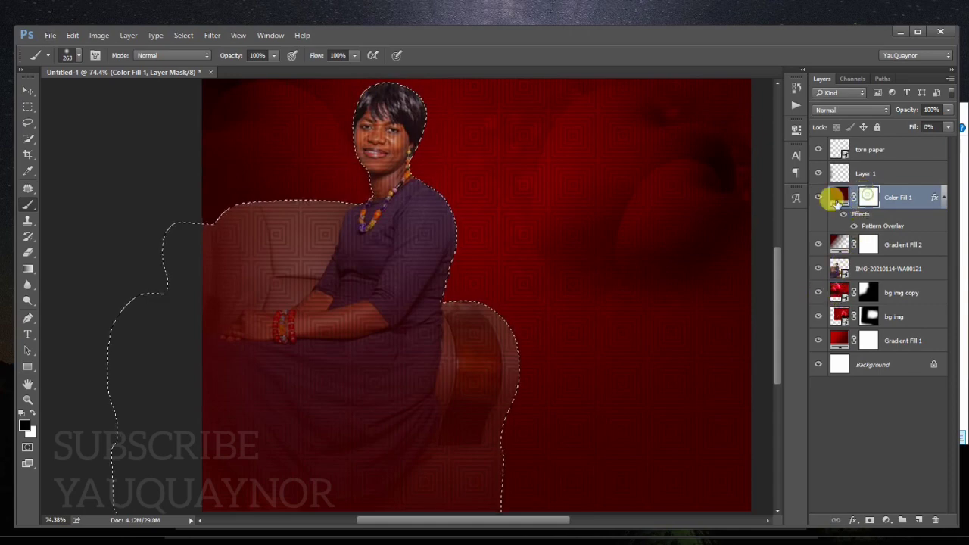
Use a fully hard brush to mask the pattern off the armrest, woman and chair.
{"action": "right_click", "coordinate": [303, 211]}
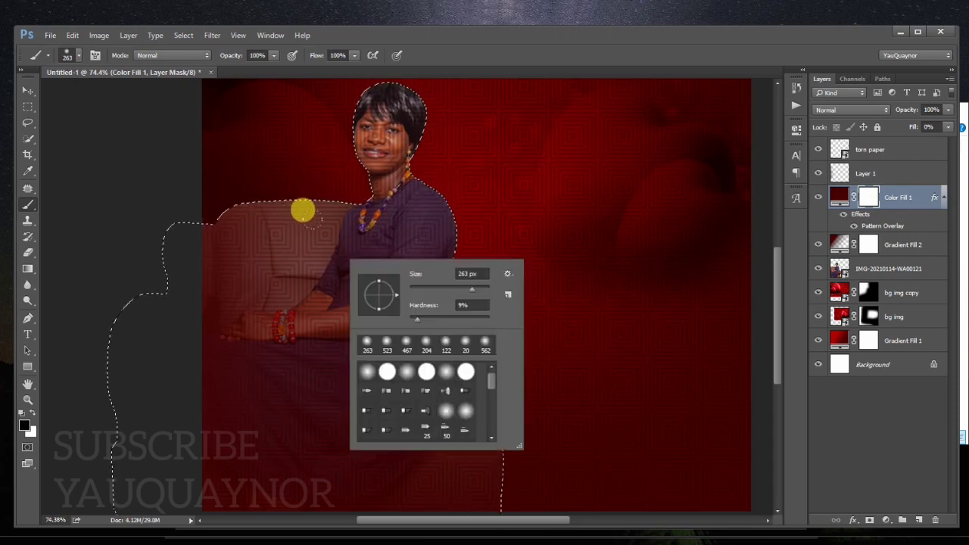
{"action": "left_click_drag", "start_coordinate": [415, 318], "coordinate": [477, 310]}
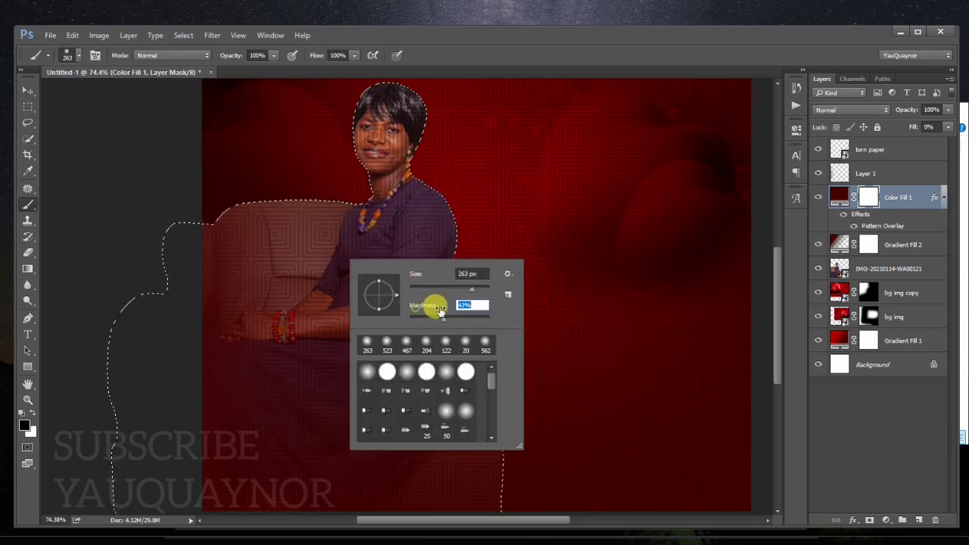
{"action": "key", "text": "Return"}
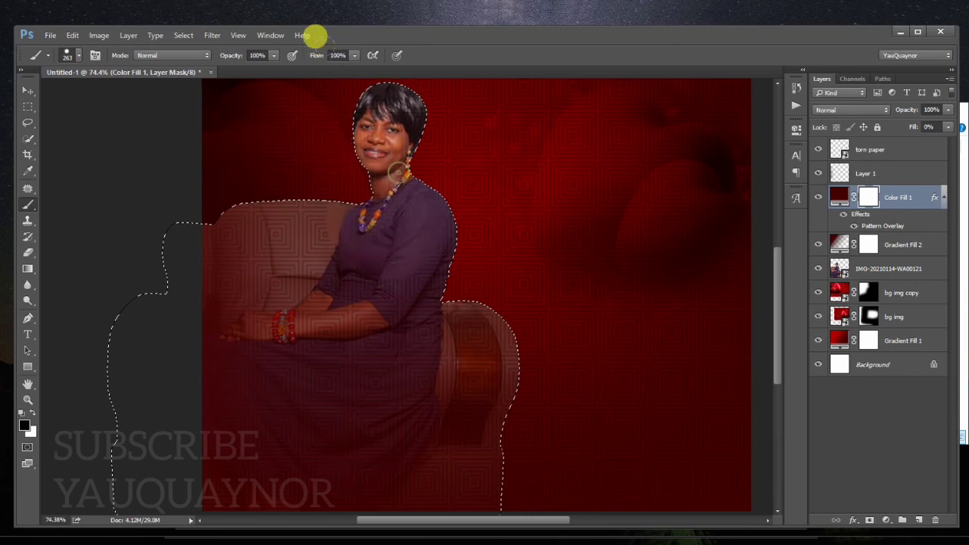
{"action": "left_click", "coordinate": [489, 286]}
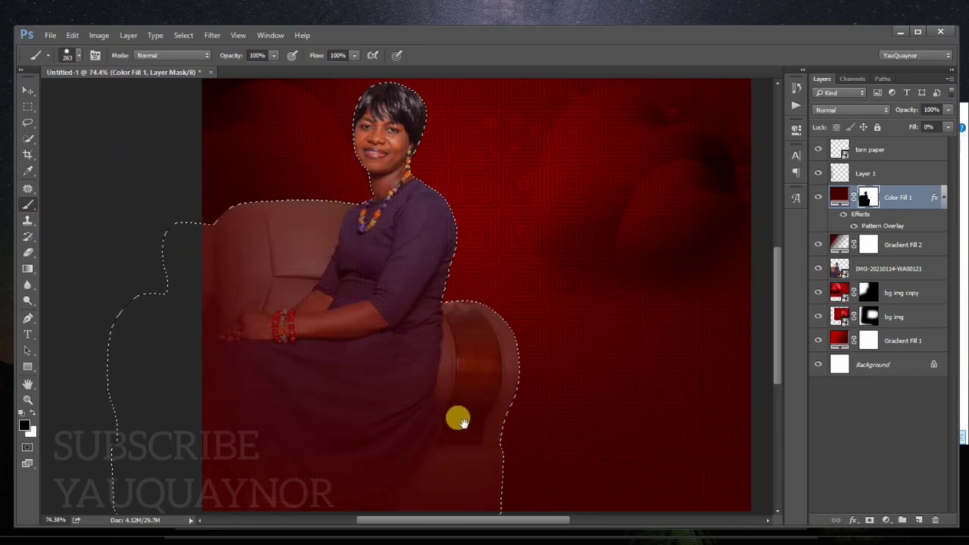
{"action": "left_click_drag", "start_coordinate": [459, 415], "coordinate": [464, 283]}
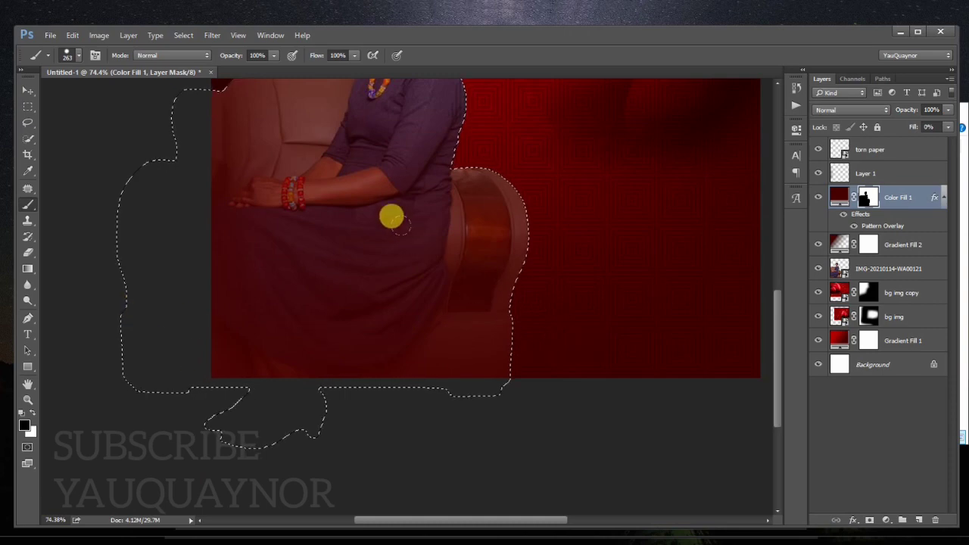
{"action": "left_click", "coordinate": [452, 278]}
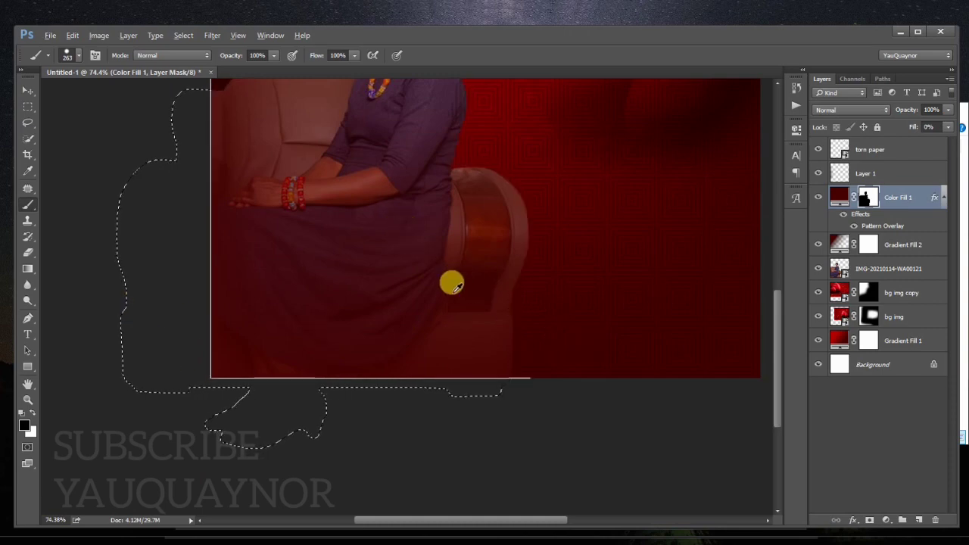
{"action": "scroll", "coordinate": [447, 280], "scroll_direction": "down", "scroll_amount": 3}
{"action": "scroll", "coordinate": [381, 271], "scroll_direction": "up", "scroll_amount": 1}
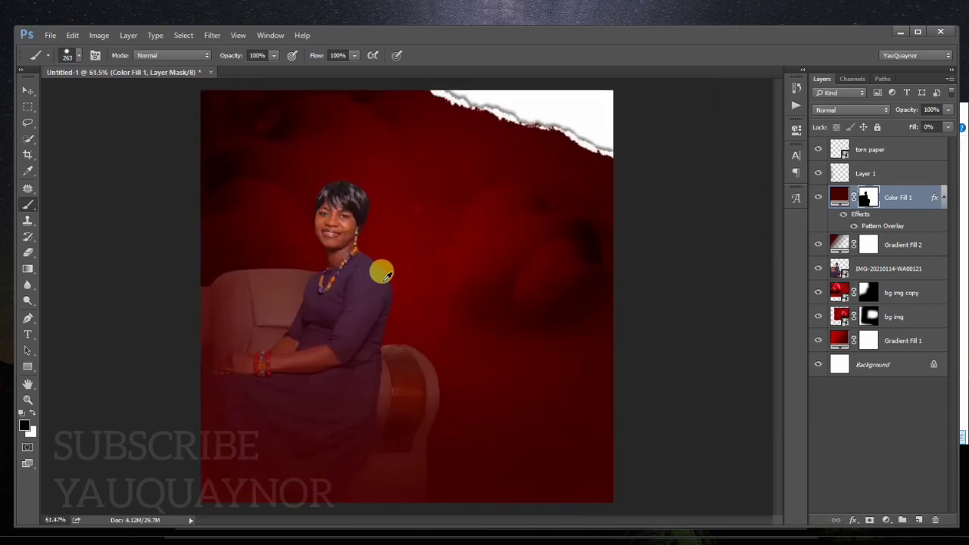
{"action": "scroll", "coordinate": [381, 270], "scroll_direction": "up", "scroll_amount": 1}
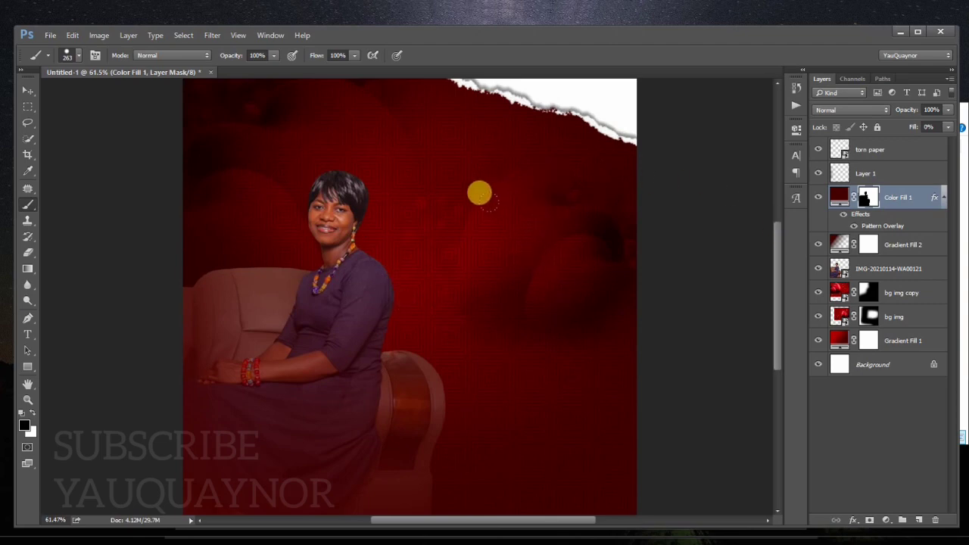
Soften the pattern across the red background with a soft brush of about 357 px.
{"action": "right_click", "coordinate": [522, 236]}
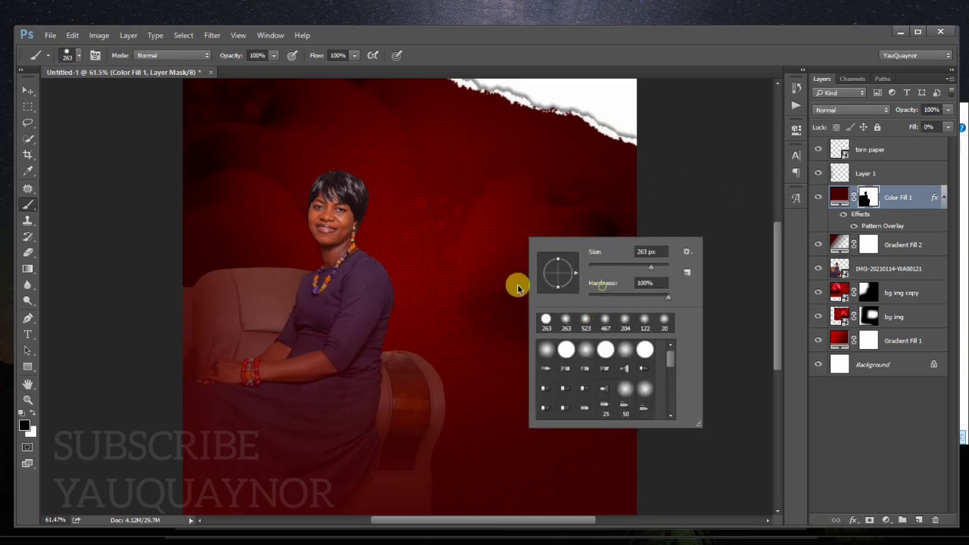
{"action": "left_click_drag", "start_coordinate": [611, 286], "coordinate": [541, 270]}
{"action": "left_click", "coordinate": [478, 227]}
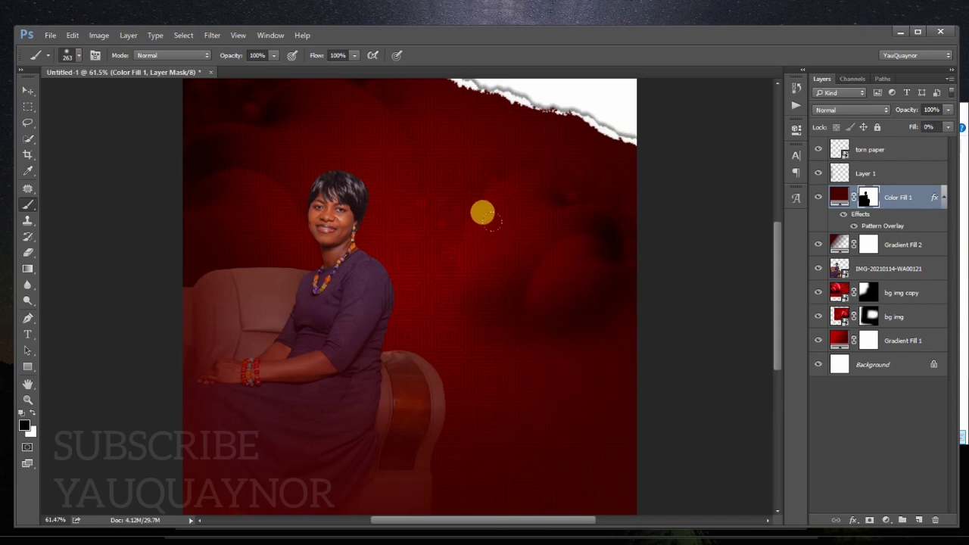
{"action": "mouse_move", "coordinate": [530, 293]}
{"action": "left_mouse_down"}
{"action": "mouse_move", "coordinate": [550, 295]}
{"action": "mouse_move", "coordinate": [526, 195]}
{"action": "mouse_move", "coordinate": [511, 216]}
{"action": "mouse_move", "coordinate": [525, 227]}
{"action": "mouse_move", "coordinate": [529, 190]}
{"action": "mouse_move", "coordinate": [489, 166]}
{"action": "mouse_move", "coordinate": [446, 182]}
{"action": "mouse_move", "coordinate": [446, 238]}
{"action": "mouse_move", "coordinate": [437, 218]}
{"action": "mouse_move", "coordinate": [296, 97]}
{"action": "mouse_move", "coordinate": [231, 82]}
{"action": "mouse_move", "coordinate": [169, 108]}
{"action": "mouse_move", "coordinate": [197, 159]}
{"action": "mouse_move", "coordinate": [154, 180]}
{"action": "mouse_move", "coordinate": [234, 194]}
{"action": "mouse_move", "coordinate": [303, 106]}
{"action": "mouse_move", "coordinate": [300, 162]}
{"action": "mouse_move", "coordinate": [313, 113]}
{"action": "mouse_move", "coordinate": [288, 67]}
{"action": "mouse_move", "coordinate": [282, 134]}
{"action": "left_mouse_up"}
{"action": "mouse_move", "coordinate": [342, 119]}
{"action": "left_mouse_down"}
{"action": "mouse_move", "coordinate": [381, 205]}
{"action": "mouse_move", "coordinate": [496, 220]}
{"action": "left_mouse_up"}
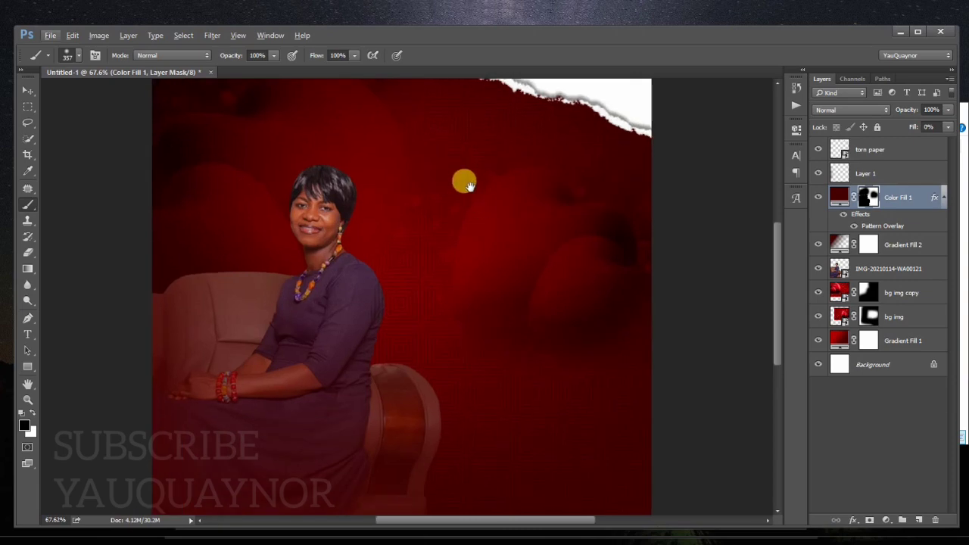
{"action": "left_click_drag", "start_coordinate": [461, 177], "coordinate": [460, 302]}
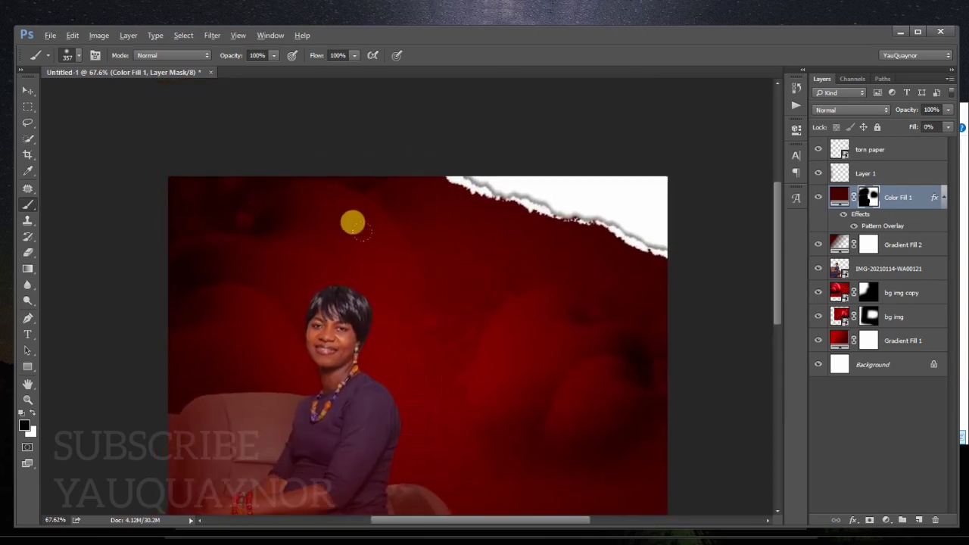
{"action": "scroll", "coordinate": [408, 271], "scroll_direction": "down", "scroll_amount": 2}
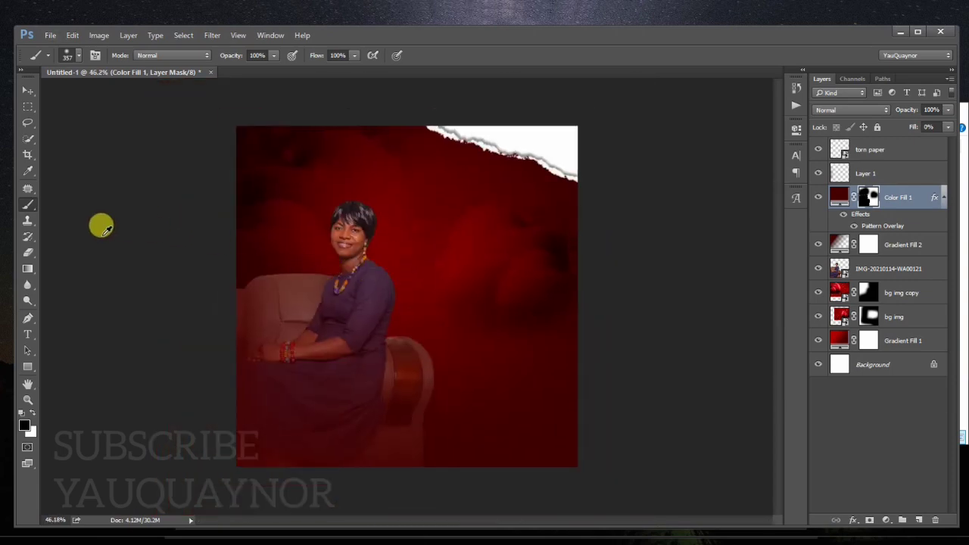
Add the white headline 'THE CHURCH OF PENTECOST' near the top, enlarged and shifted left.
{"action": "left_click", "coordinate": [27, 334]}
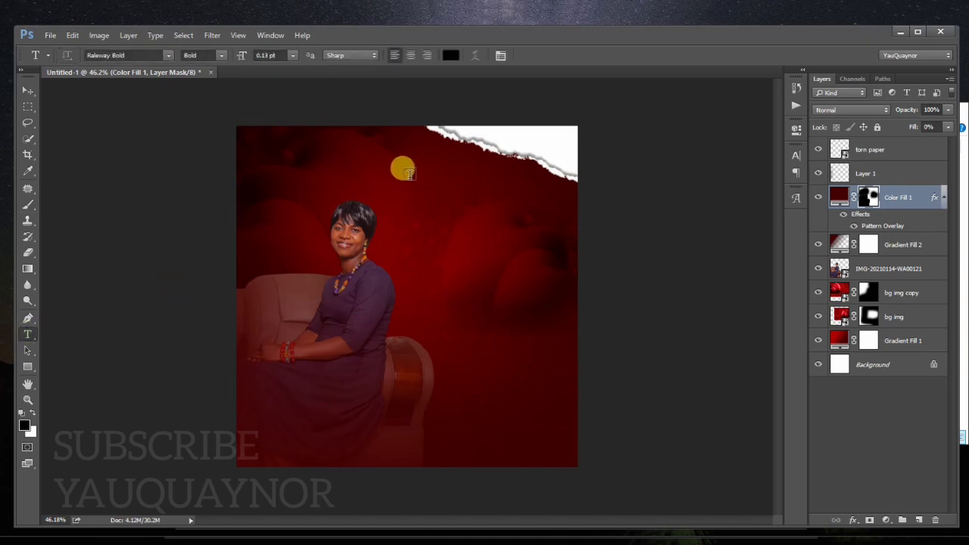
{"action": "left_click", "coordinate": [409, 175]}
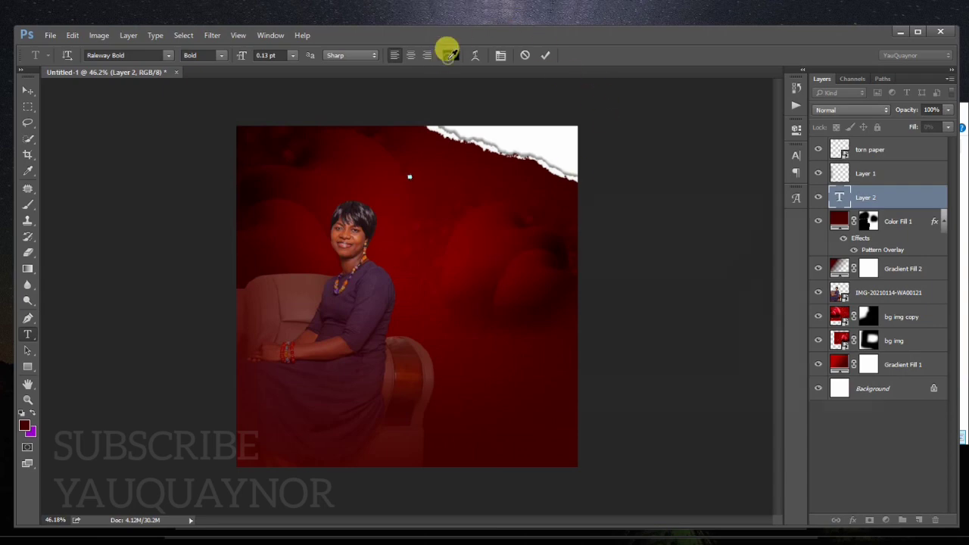
{"action": "left_click", "coordinate": [450, 54]}
{"action": "left_click", "coordinate": [512, 134]}
{"action": "left_click", "coordinate": [820, 218]}
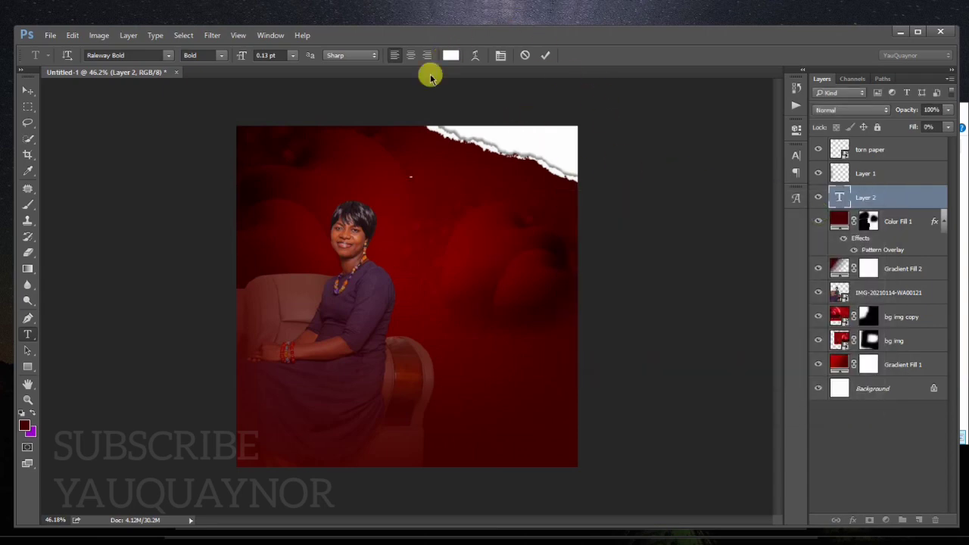
{"action": "left_click_drag", "start_coordinate": [242, 58], "coordinate": [250, 61]}
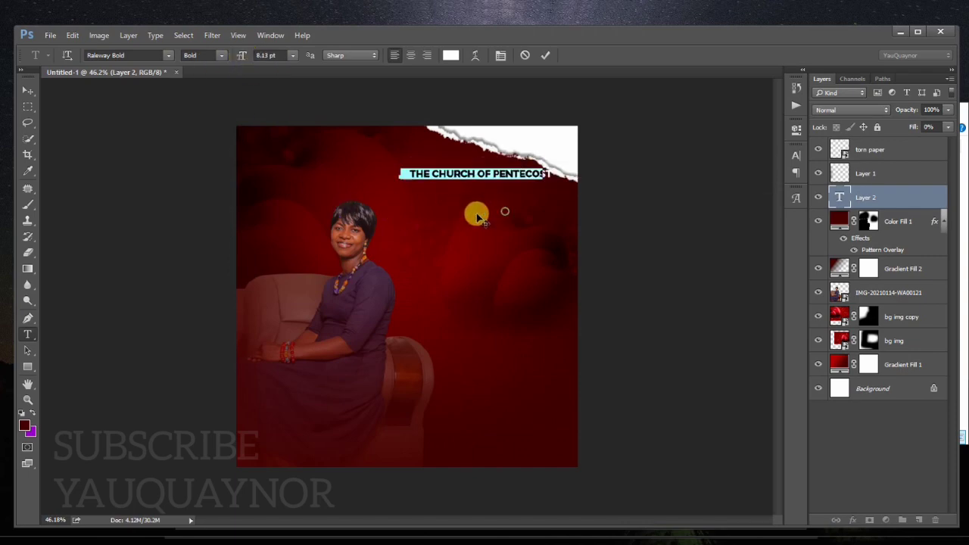
{"action": "left_click_drag", "start_coordinate": [492, 212], "coordinate": [419, 214]}
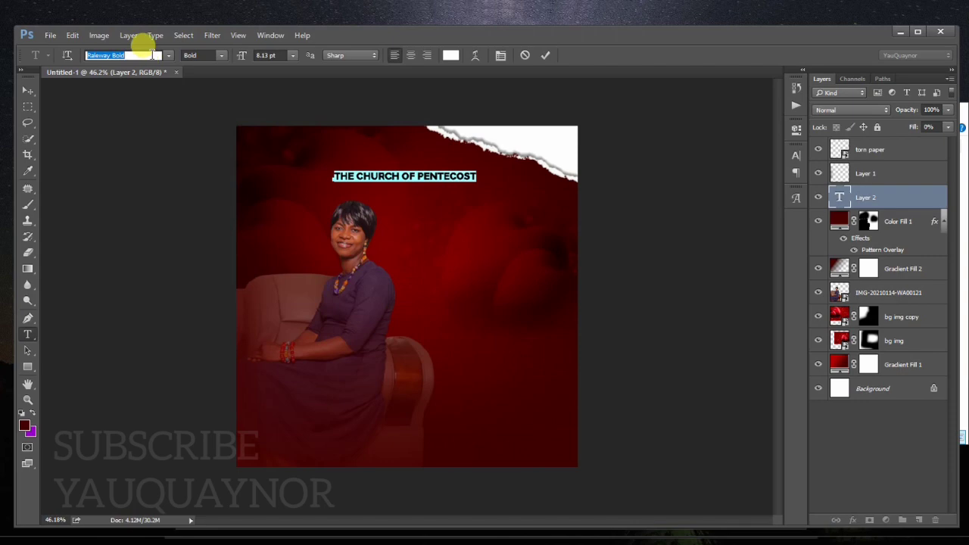
Set the headline font to Pettingill CF Bold and widen the text slightly.
{"action": "type", "text": "pett"}
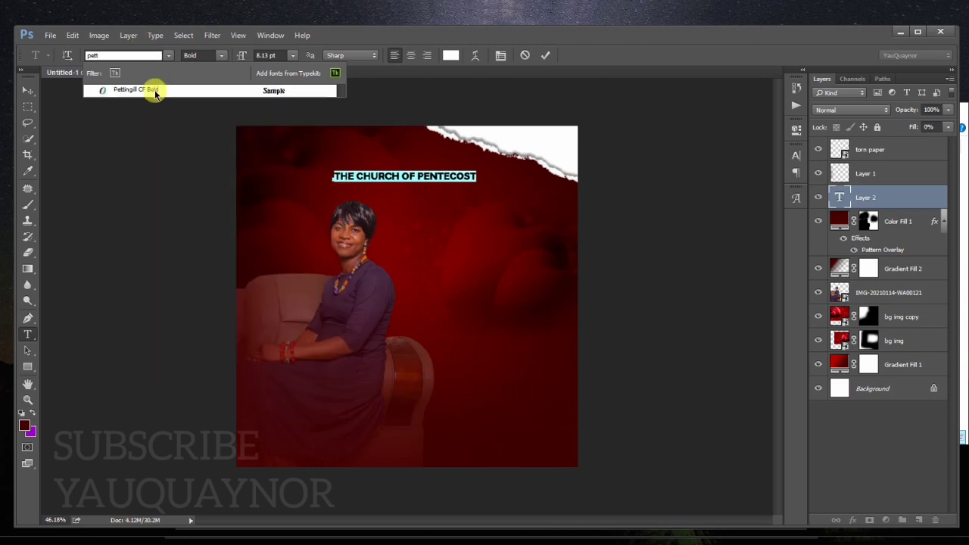
{"action": "left_click", "coordinate": [154, 91]}
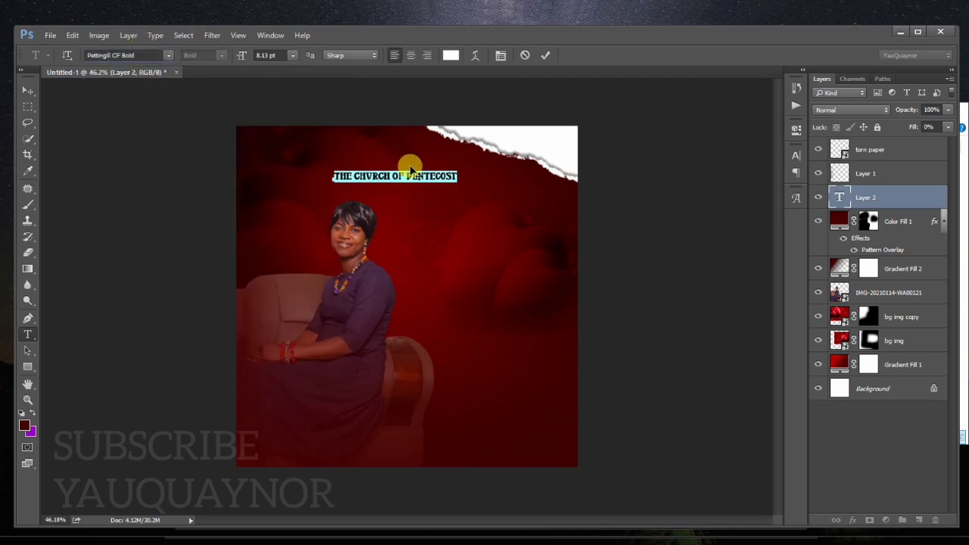
{"action": "left_click", "coordinate": [456, 176]}
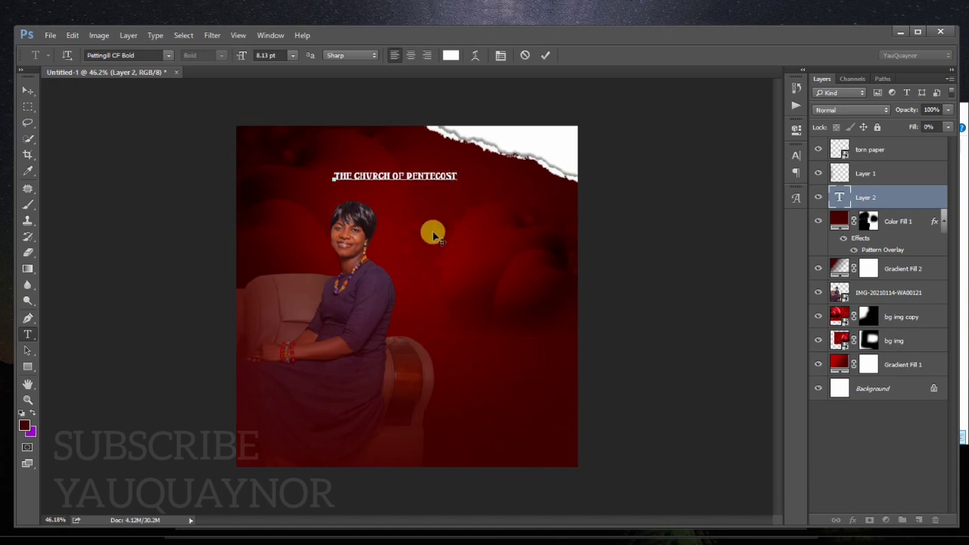
{"action": "key", "text": "ctrl"}
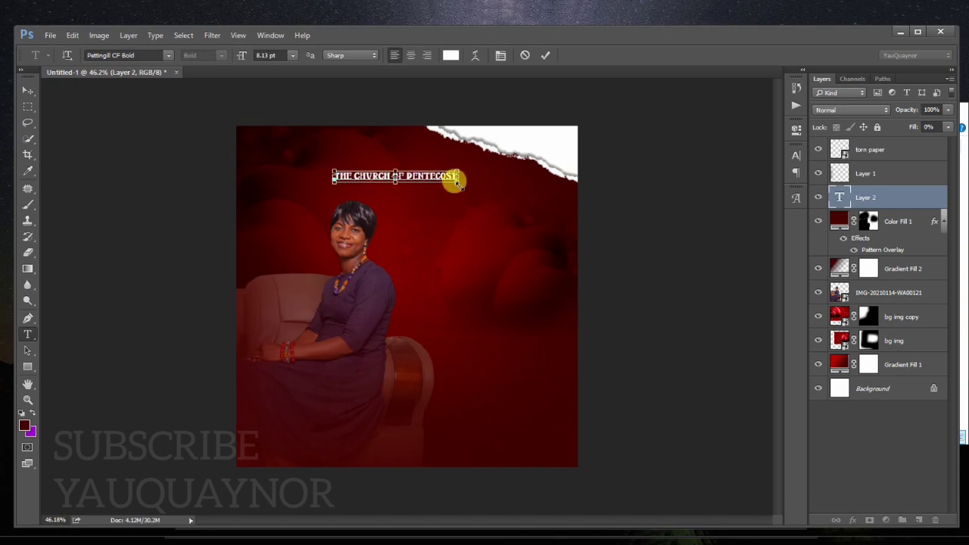
{"action": "left_click_drag", "start_coordinate": [457, 182], "coordinate": [469, 191]}
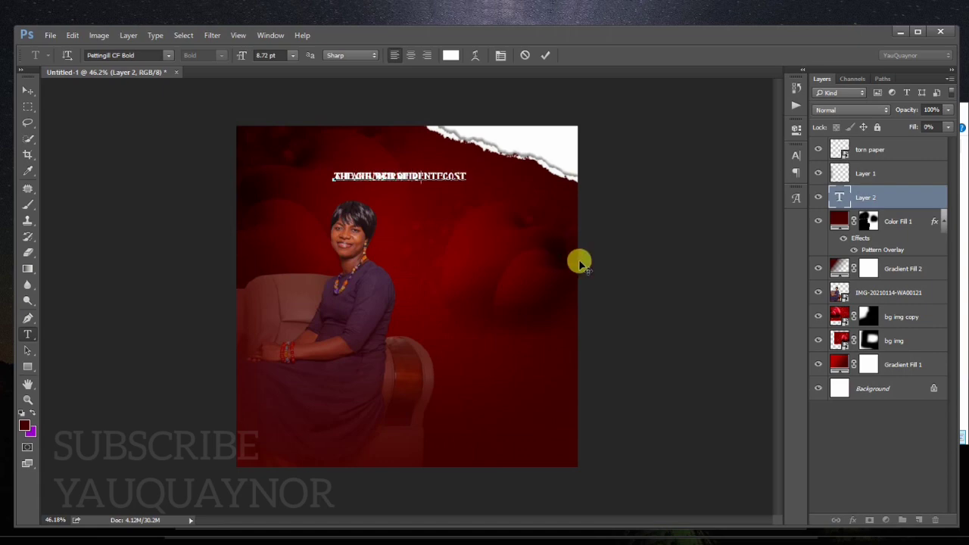
Give the two headline lines Auto leading, centre-align them and commit the text.
{"action": "key", "text": "ctrl+a"}
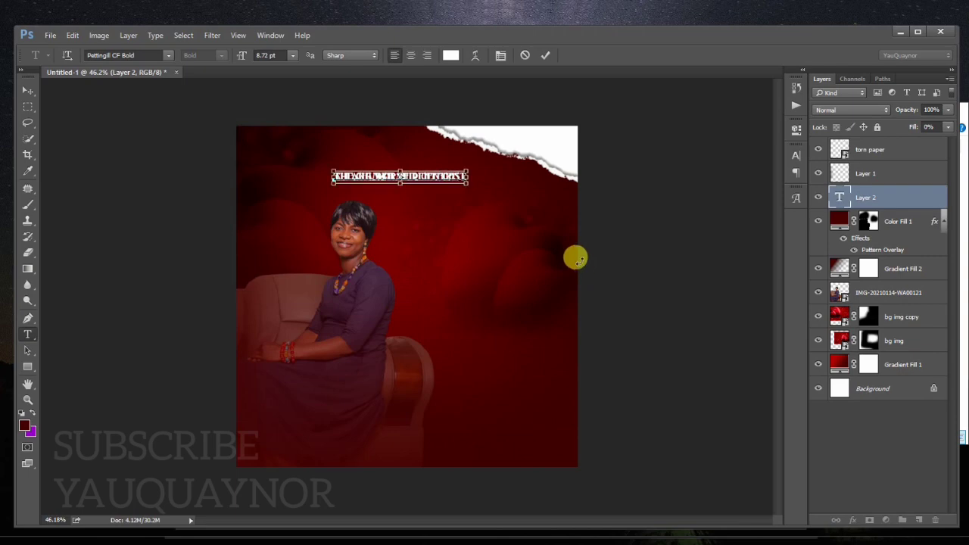
{"action": "key", "text": "ctrl+t"}
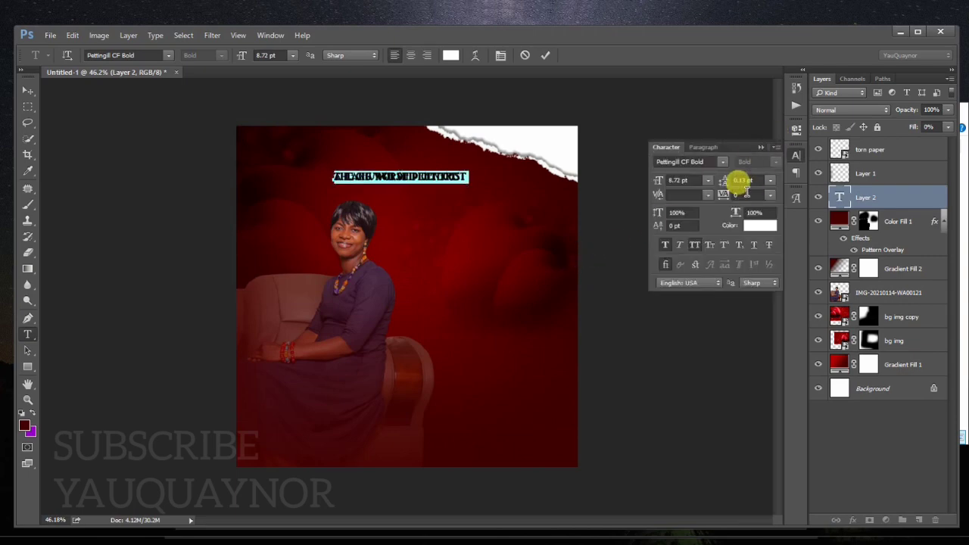
{"action": "left_click", "coordinate": [769, 181]}
{"action": "left_click", "coordinate": [761, 195]}
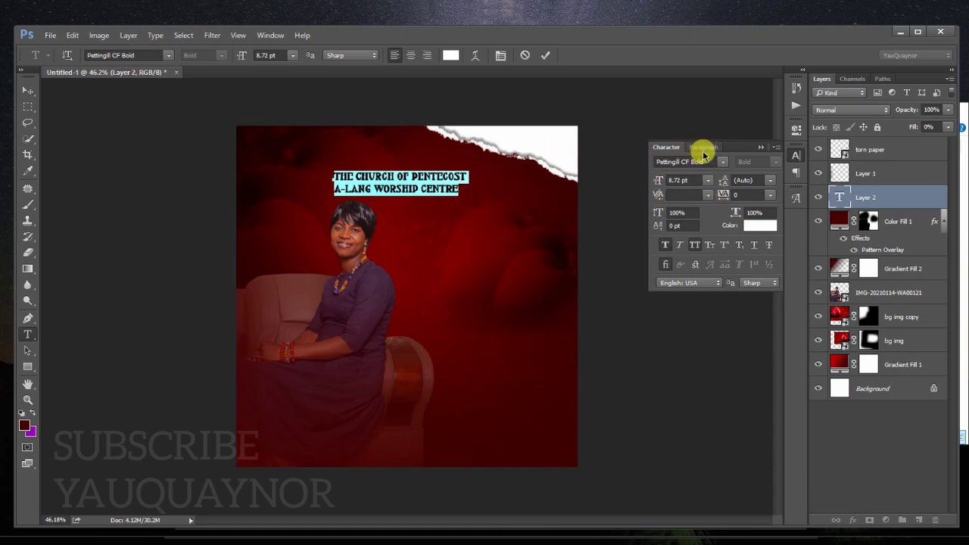
{"action": "left_click", "coordinate": [703, 148]}
{"action": "left_click", "coordinate": [681, 164]}
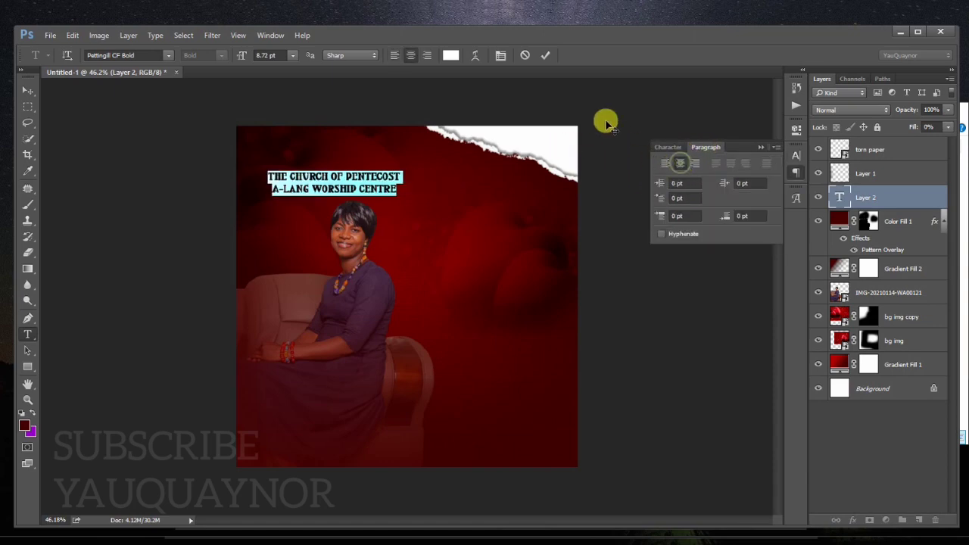
{"action": "left_click", "coordinate": [545, 57]}
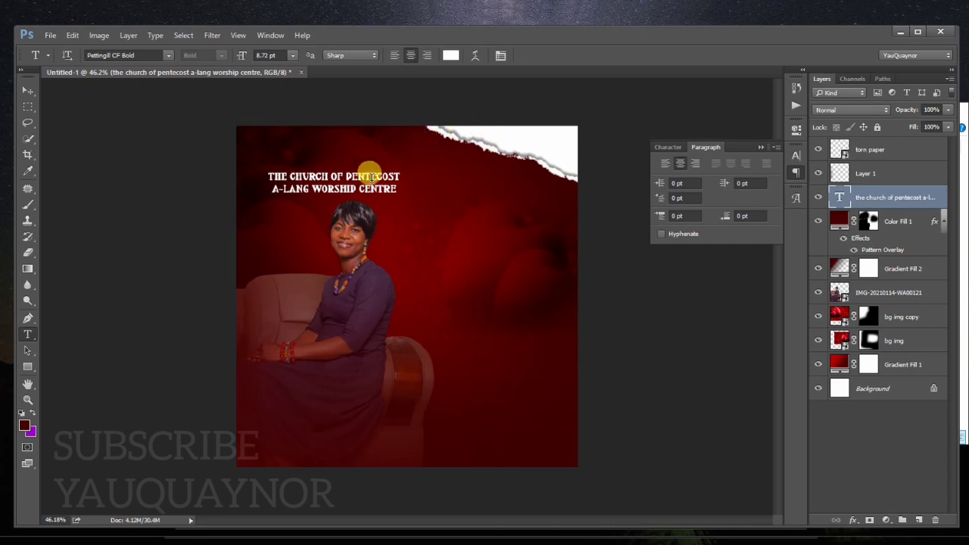
Move the headline up to the top centre and nudge the torn paper further into the top-right corner.
{"action": "key", "text": "v"}
{"action": "mouse_move", "coordinate": [331, 186]}
{"action": "left_mouse_down"}
{"action": "mouse_move", "coordinate": [405, 171]}
{"action": "mouse_move", "coordinate": [406, 182]}
{"action": "left_mouse_up"}
{"action": "mouse_move", "coordinate": [528, 147]}
{"action": "left_mouse_down"}
{"action": "mouse_move", "coordinate": [560, 145]}
{"action": "mouse_move", "coordinate": [554, 151]}
{"action": "left_mouse_up"}
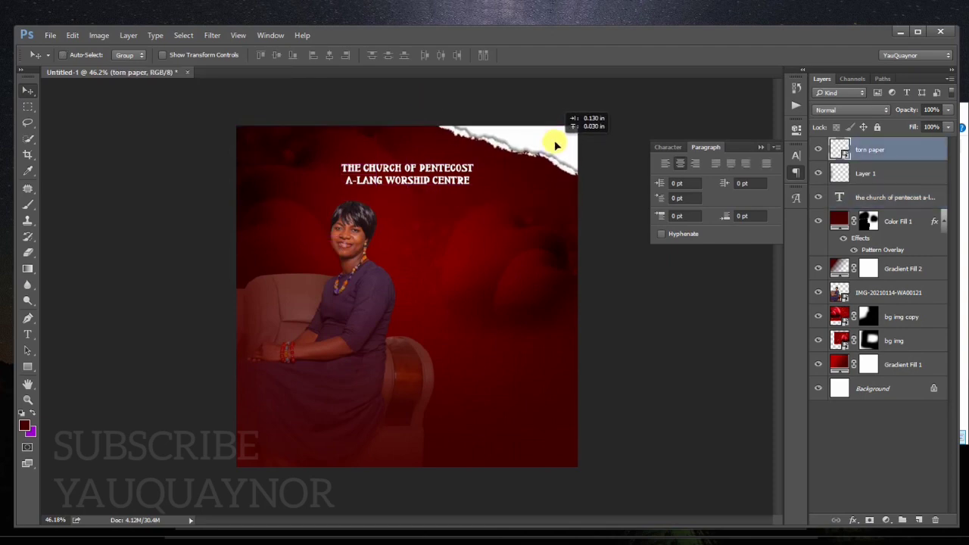
{"action": "left_click_drag", "start_coordinate": [553, 152], "coordinate": [561, 144]}
{"action": "key", "text": "ctrl"}
{"action": "left_click", "coordinate": [436, 176], "text": "ctrl"}
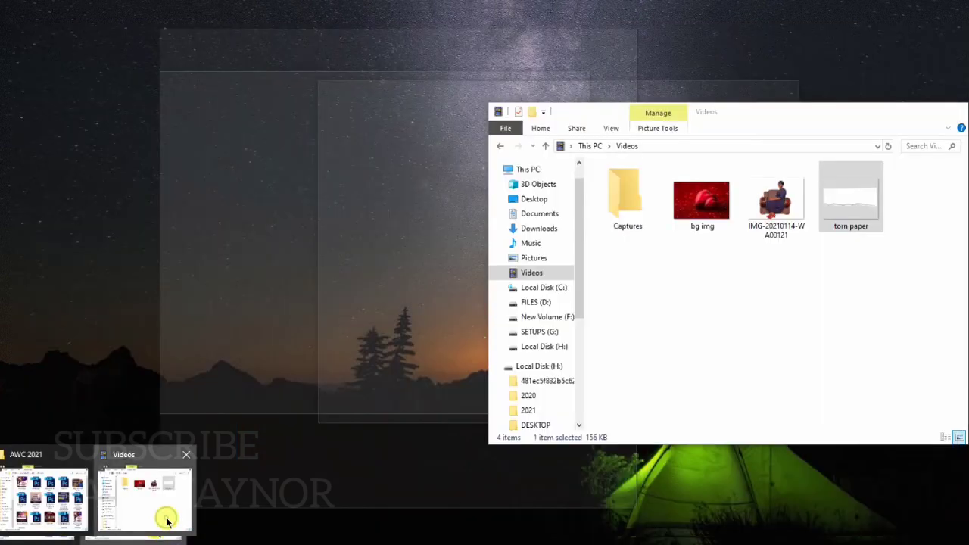
{"action": "left_click", "coordinate": [166, 520]}
{"action": "left_click", "coordinate": [379, 396]}
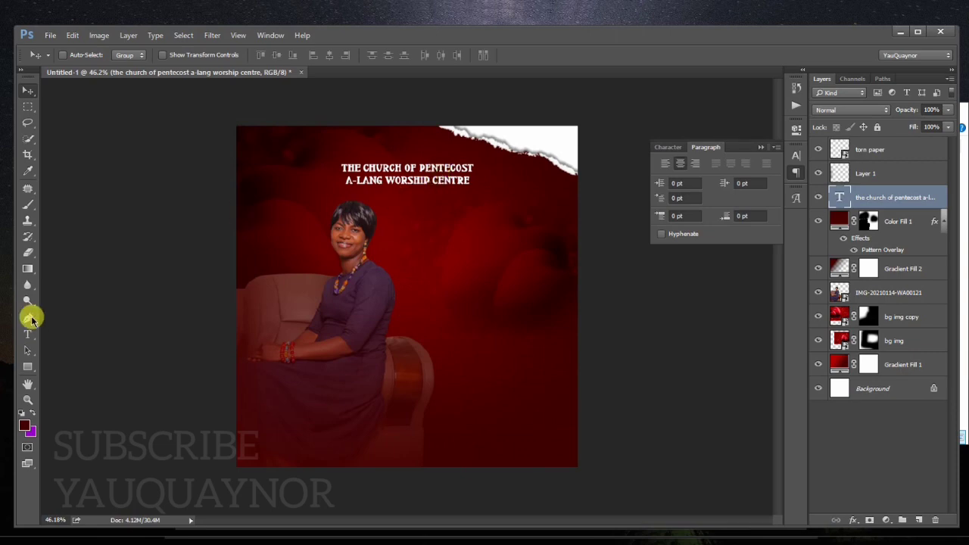
Add a PRESENTS text line below the headline in Roboto Regular, all caps.
{"action": "left_click", "coordinate": [27, 333]}
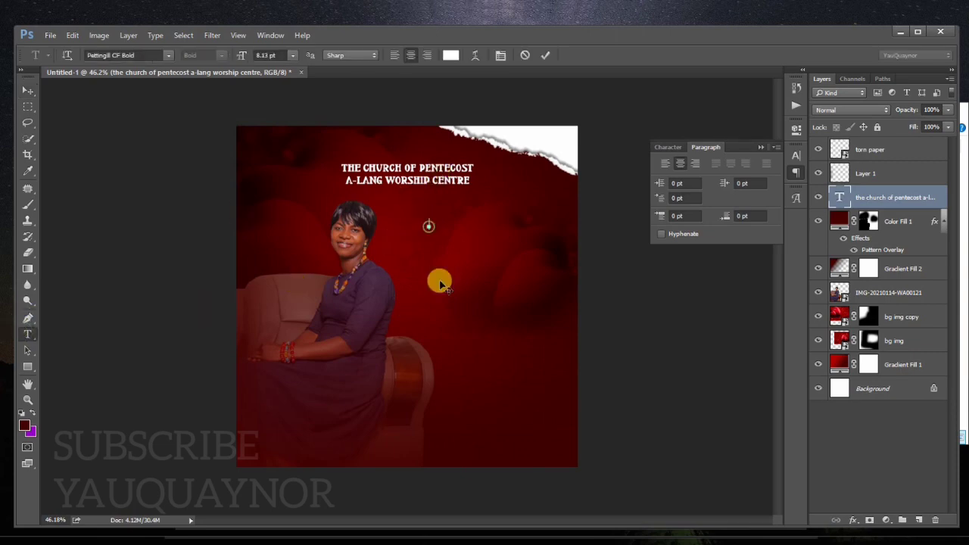
{"action": "left_click", "coordinate": [428, 225]}
{"action": "type", "text": "PRESENTS"}
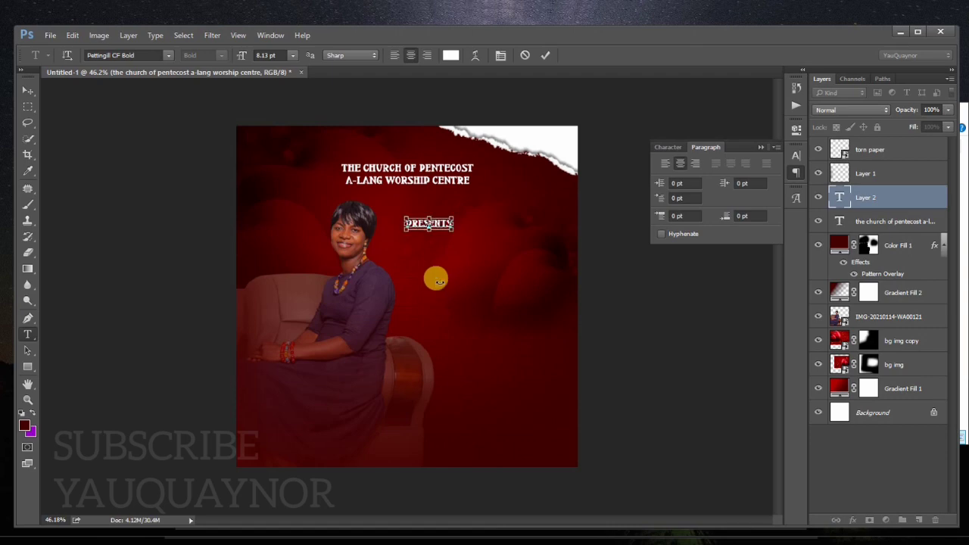
{"action": "key", "text": "ctrl+a"}
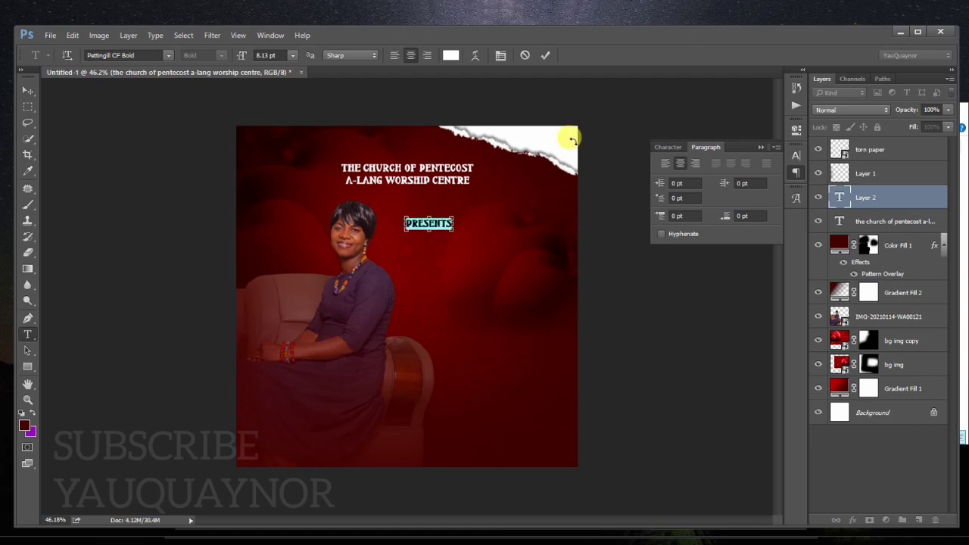
{"action": "left_click", "coordinate": [663, 148]}
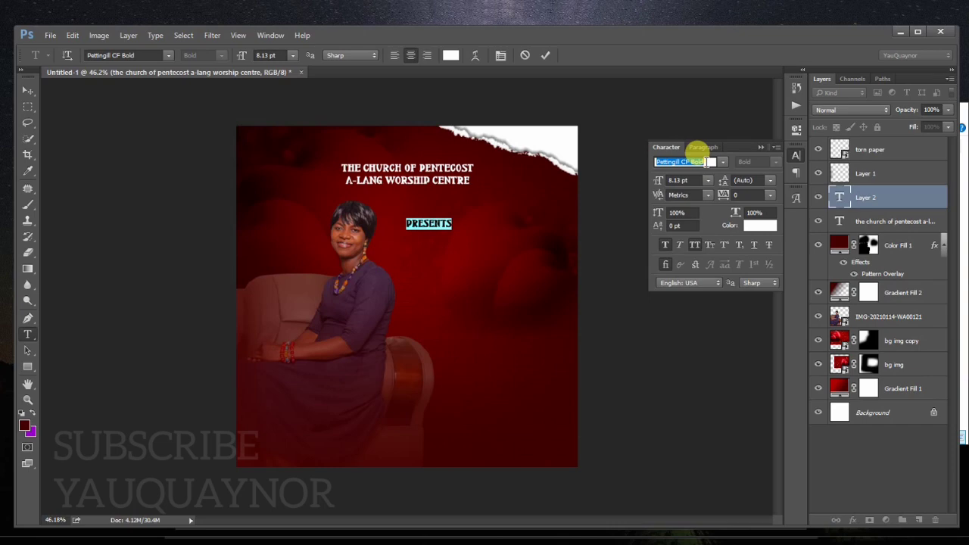
{"action": "type", "text": "roboto"}
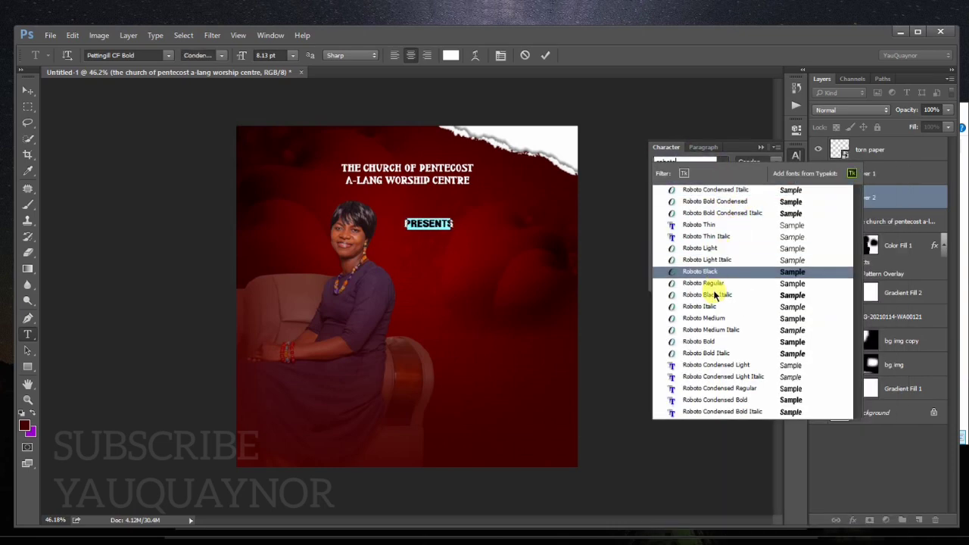
{"action": "left_click", "coordinate": [713, 284]}
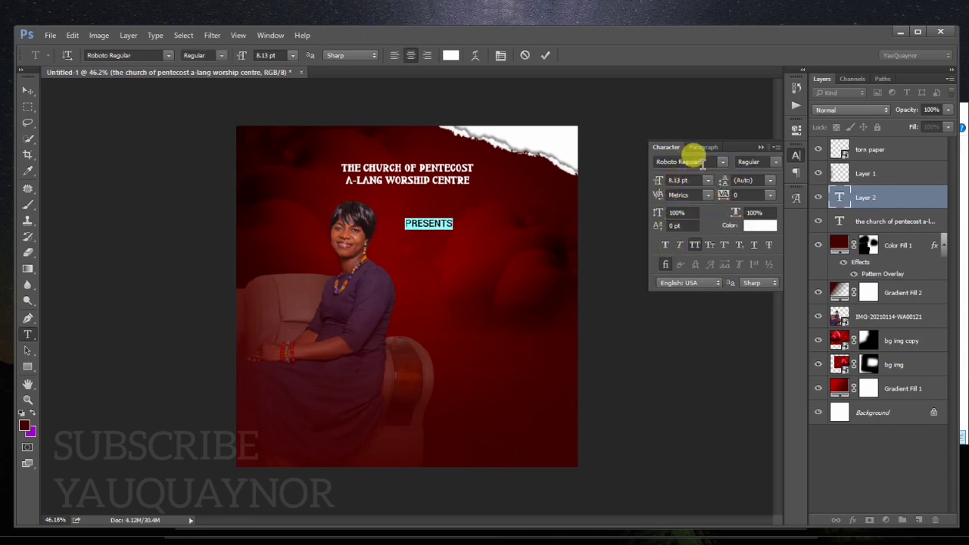
{"action": "left_click", "coordinate": [693, 245]}
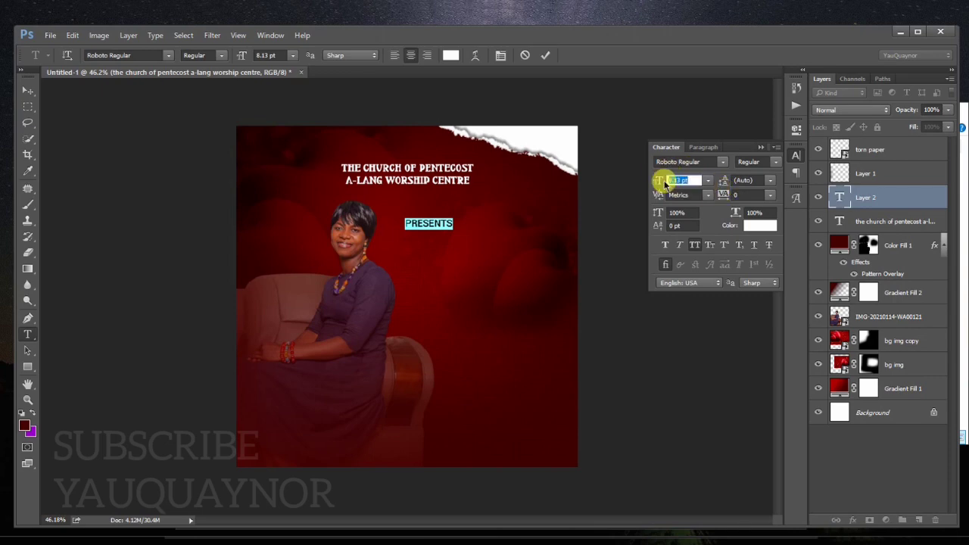
Set PRESENTS to 6 pt with 760 tracking and commit the text.
{"action": "left_click_drag", "start_coordinate": [656, 180], "coordinate": [652, 182]}
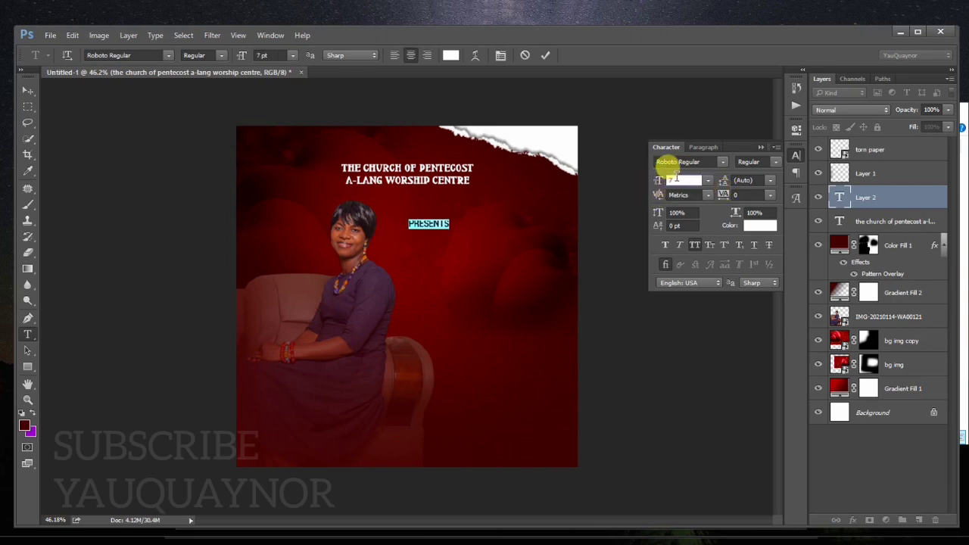
{"action": "left_click", "coordinate": [685, 181]}
{"action": "type", "text": "6"}
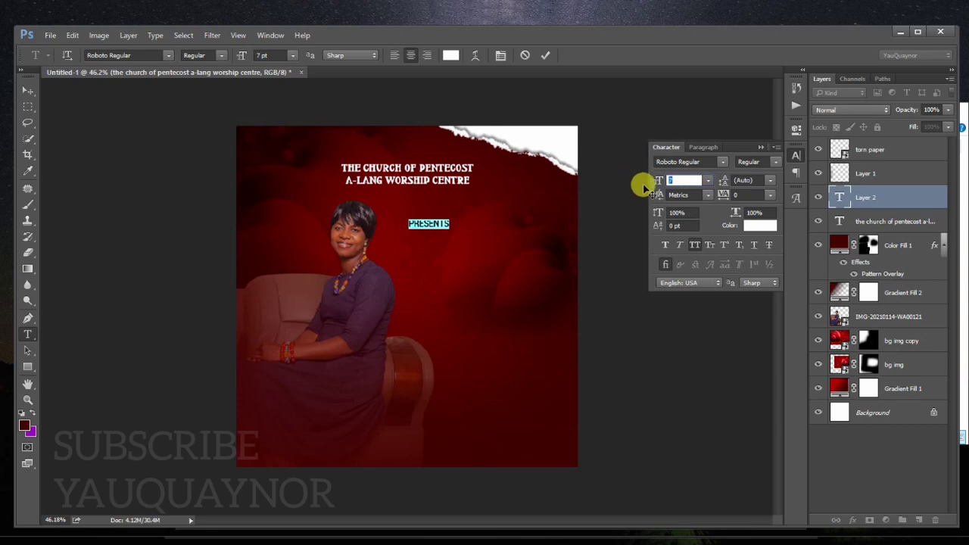
{"action": "key", "text": "Return"}
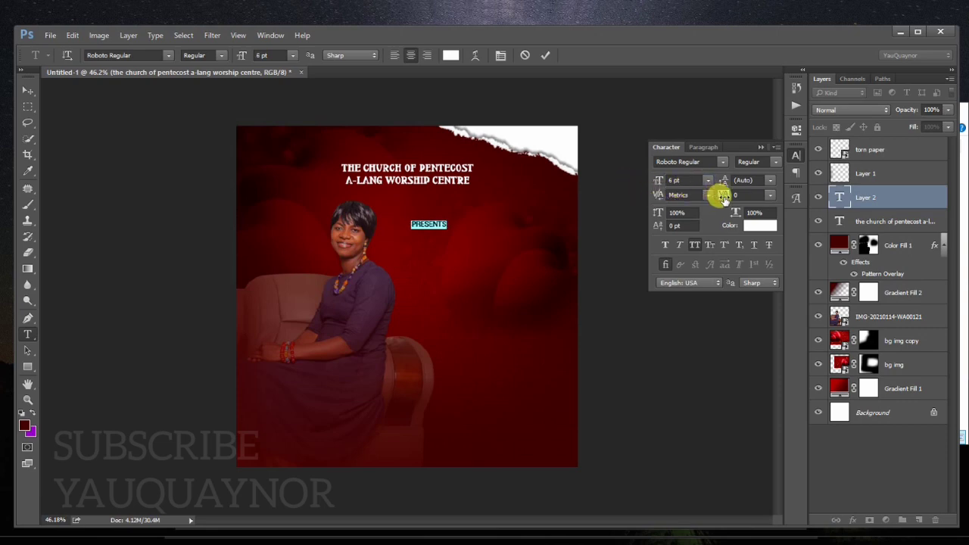
{"action": "left_click_drag", "start_coordinate": [724, 197], "coordinate": [747, 197]}
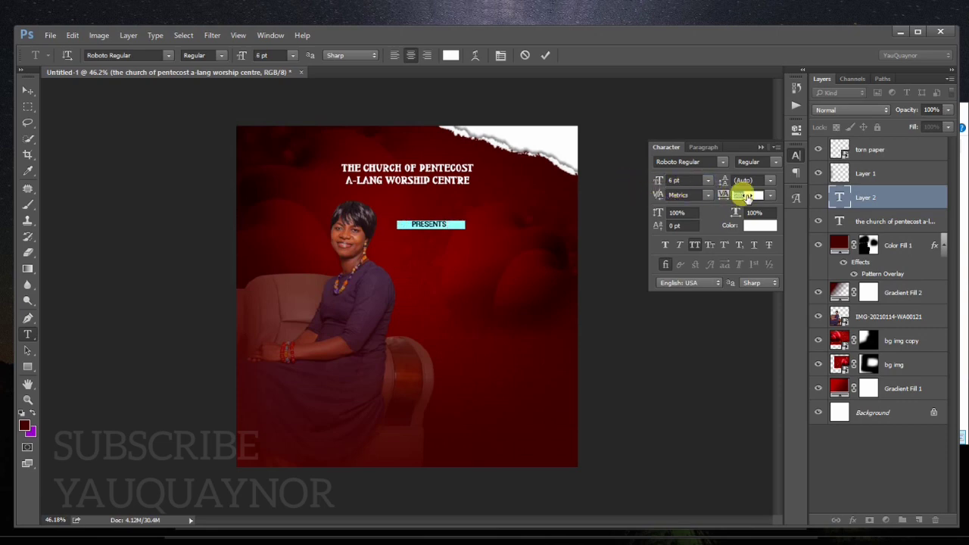
{"action": "left_click", "coordinate": [545, 56]}
Move PRESENTS just under the headline and select the church title layer.
{"action": "key", "text": "v"}
{"action": "left_click_drag", "start_coordinate": [429, 237], "coordinate": [419, 202]}
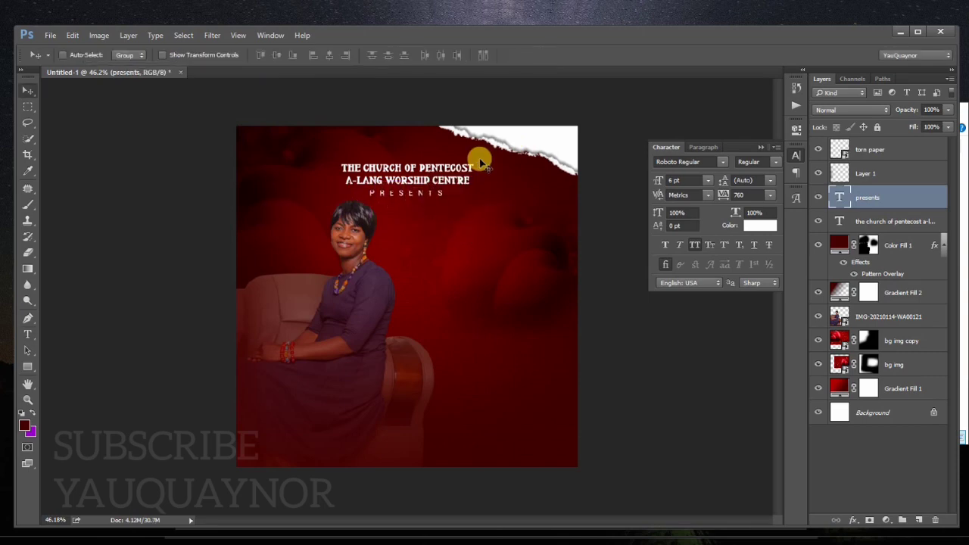
{"action": "left_click", "coordinate": [422, 173], "text": "ctrl"}
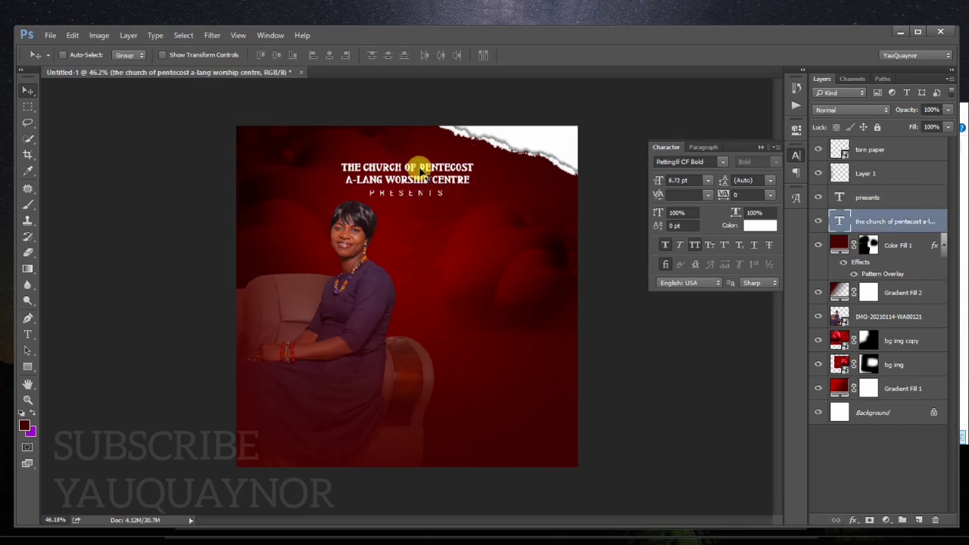
{"action": "scroll", "coordinate": [422, 171], "scroll_direction": "up", "scroll_amount": 2}
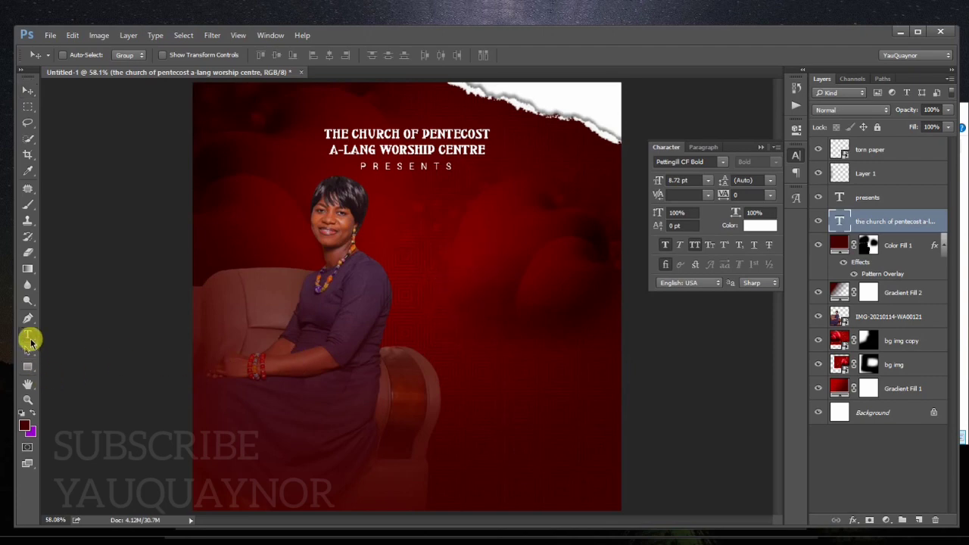
{"action": "left_click", "coordinate": [31, 341]}
Type Between right of the woman in Handletters_Demo Regular with All Caps off.
{"action": "left_click", "coordinate": [481, 264]}
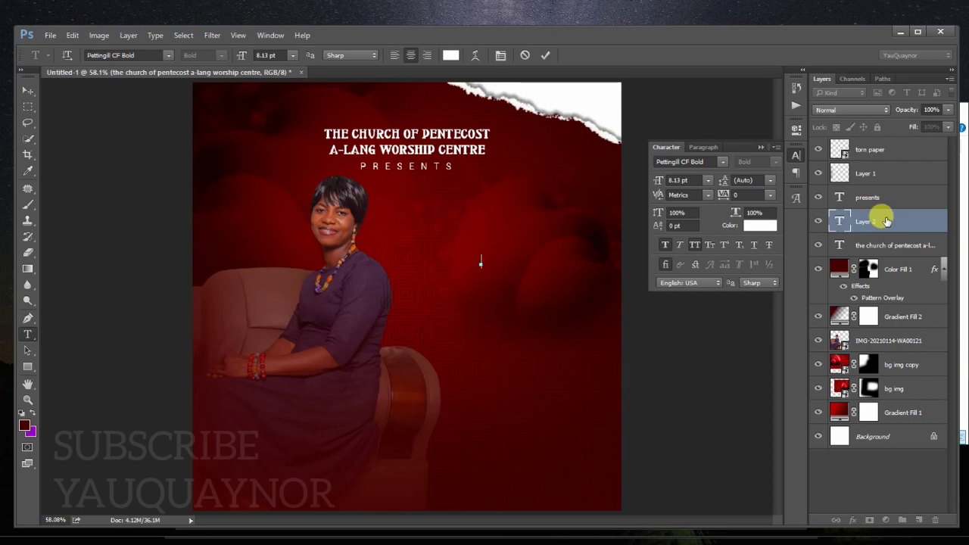
{"action": "type", "text": "BETWEEN"}
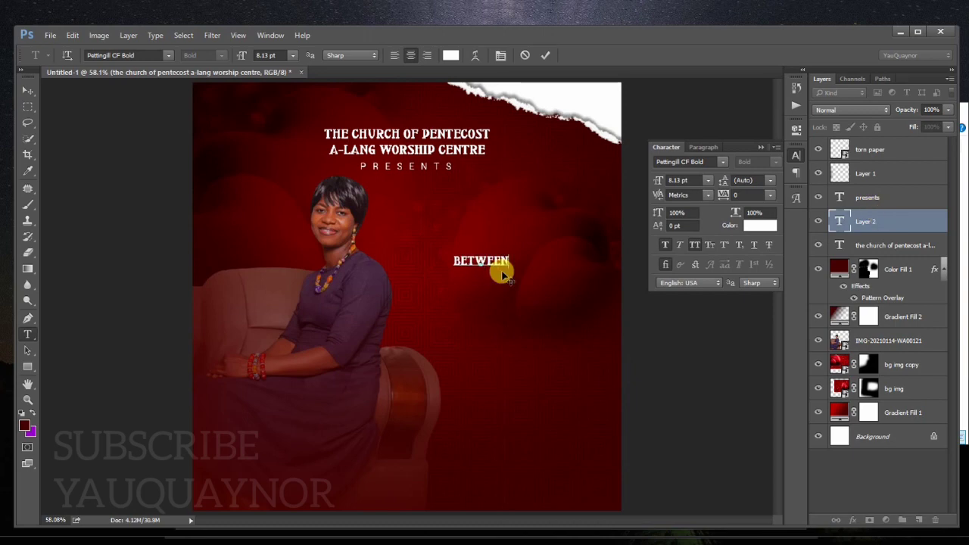
{"action": "key", "text": "ctrl+a"}
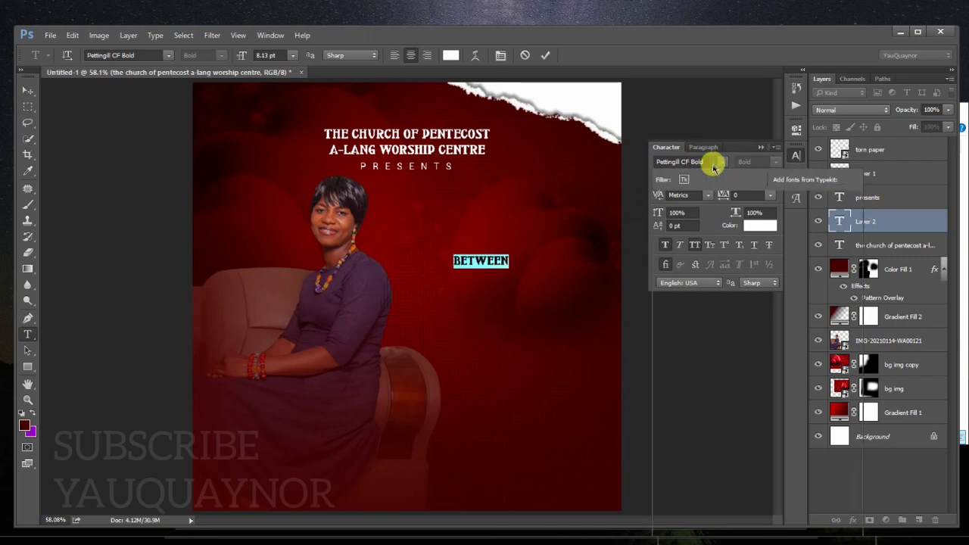
{"action": "left_click", "coordinate": [709, 161]}
{"action": "type", "text": "andle"}
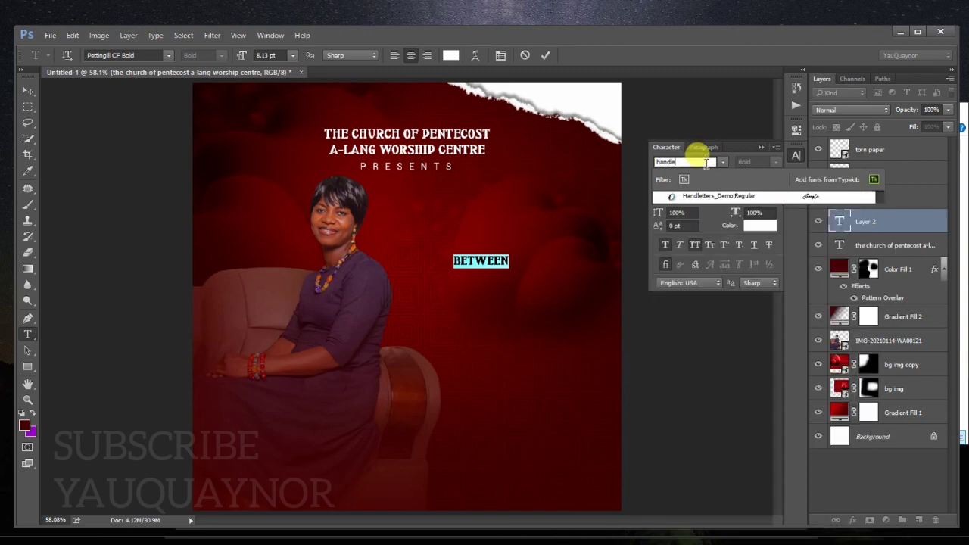
{"action": "left_click", "coordinate": [702, 197]}
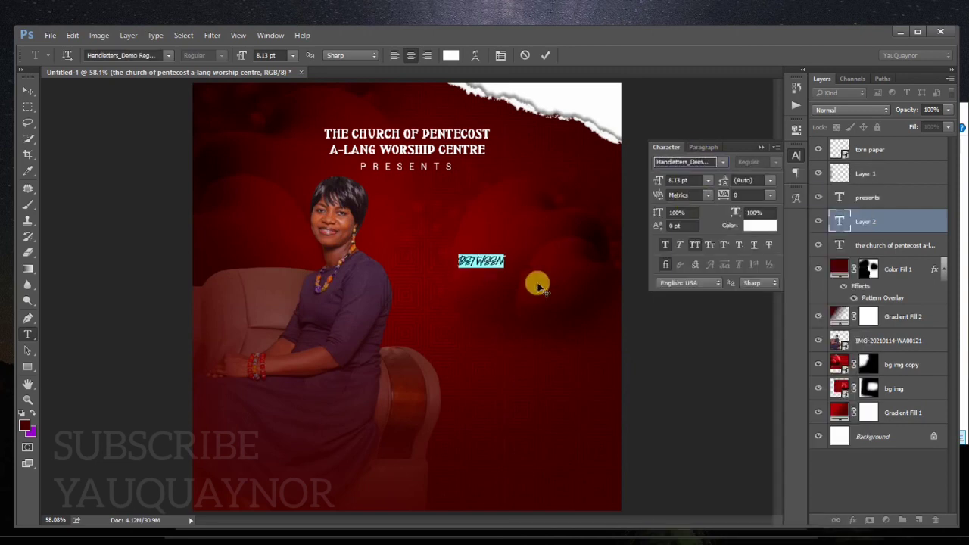
{"action": "left_click", "coordinate": [695, 244]}
Enlarge Between to about 38.48 pt, place it right of the woman, and raise its layer.
{"action": "left_click_drag", "start_coordinate": [500, 266], "coordinate": [615, 316]}
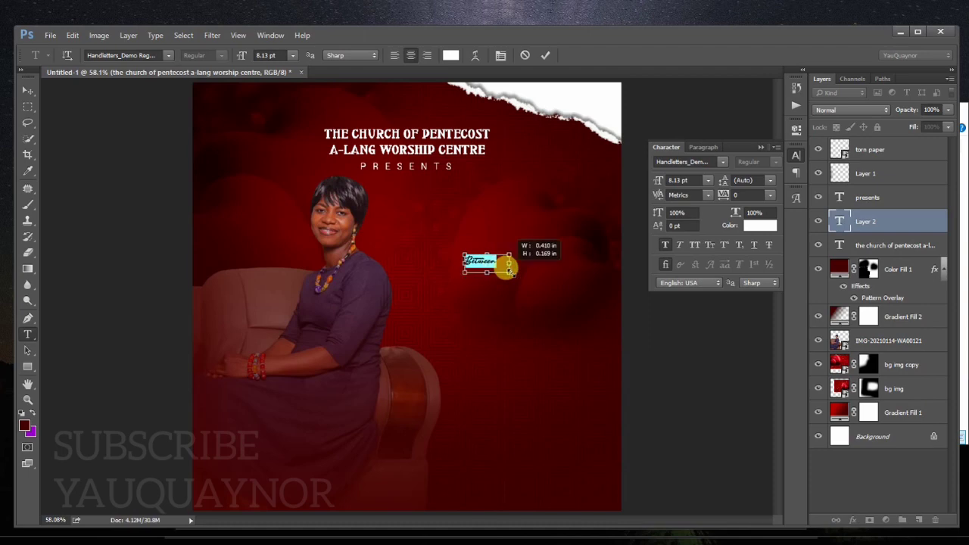
{"action": "left_click", "coordinate": [544, 55]}
{"action": "key", "text": "v"}
{"action": "mouse_move", "coordinate": [519, 295]}
{"action": "left_mouse_down"}
{"action": "mouse_move", "coordinate": [523, 282]}
{"action": "mouse_move", "coordinate": [499, 260]}
{"action": "left_mouse_up"}
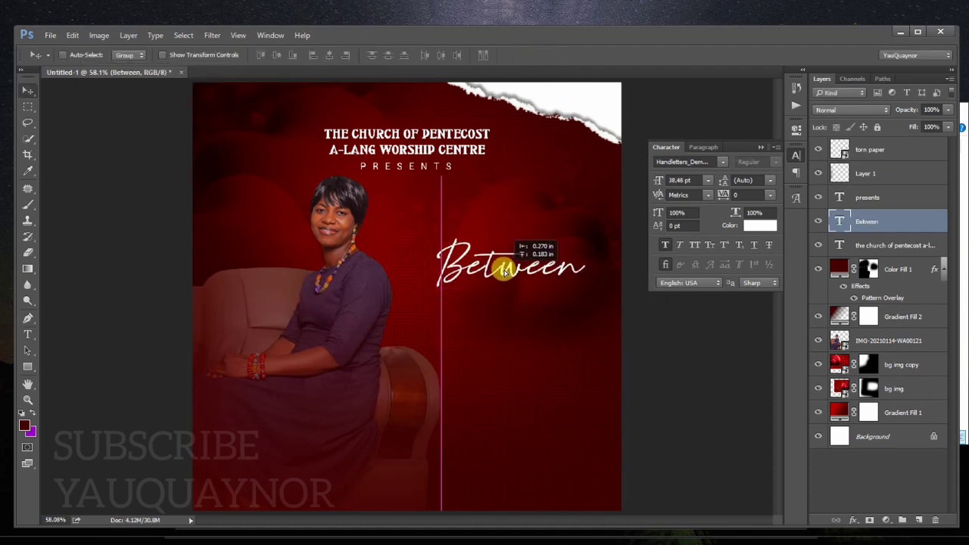
{"action": "left_click_drag", "start_coordinate": [900, 198], "coordinate": [885, 145]}
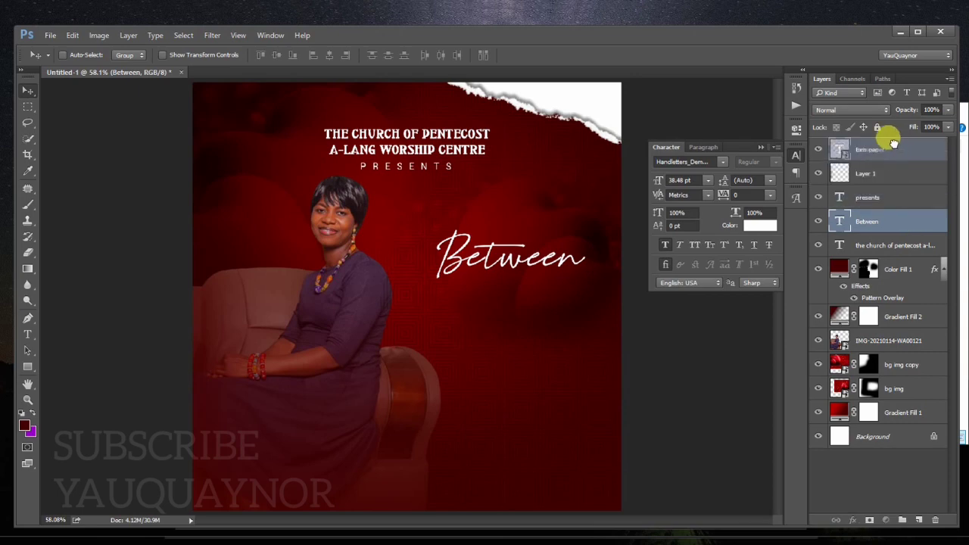
{"action": "left_click_drag", "start_coordinate": [538, 246], "coordinate": [529, 323]}
Replace the copy's text with 'Hi & I Do' in the ASPHALTIC SCRATCH font.
{"action": "key", "text": "t"}
{"action": "left_click", "coordinate": [507, 333]}
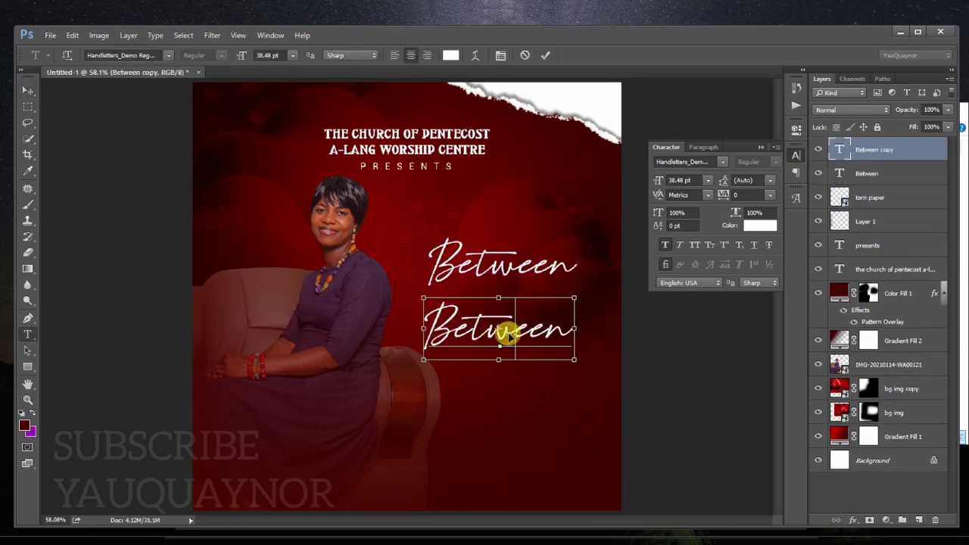
{"action": "double_click", "coordinate": [508, 333]}
{"action": "type", "text": "H"}
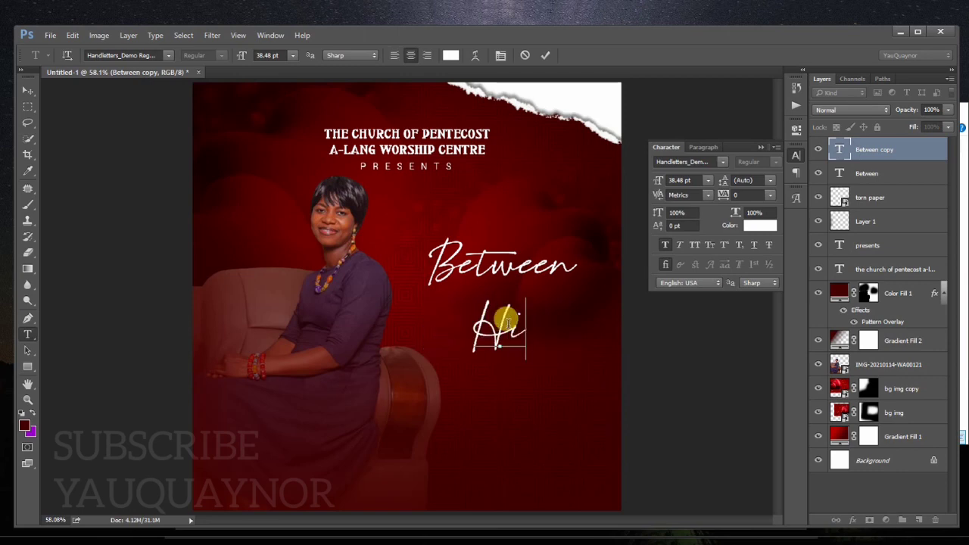
{"action": "type", "text": "i & "}
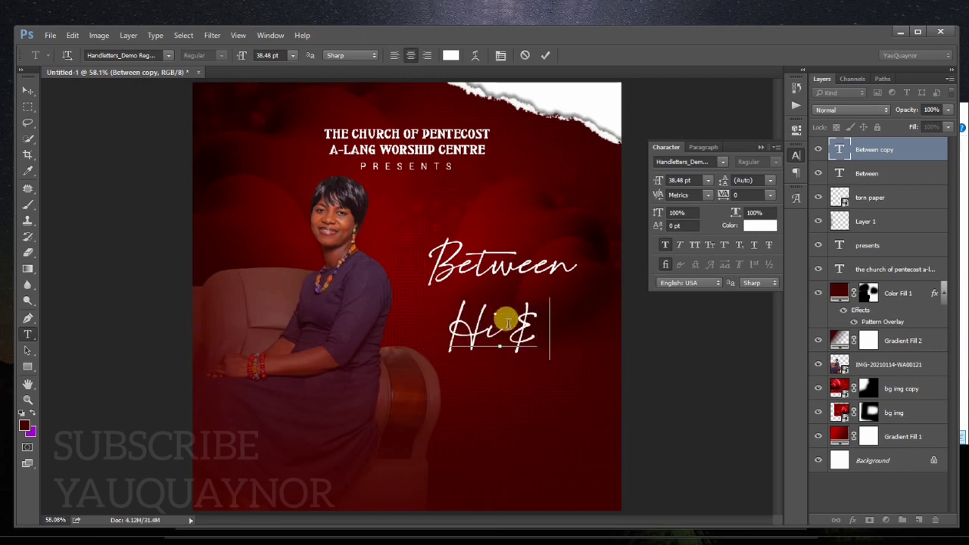
{"action": "type", "text": "I Do"}
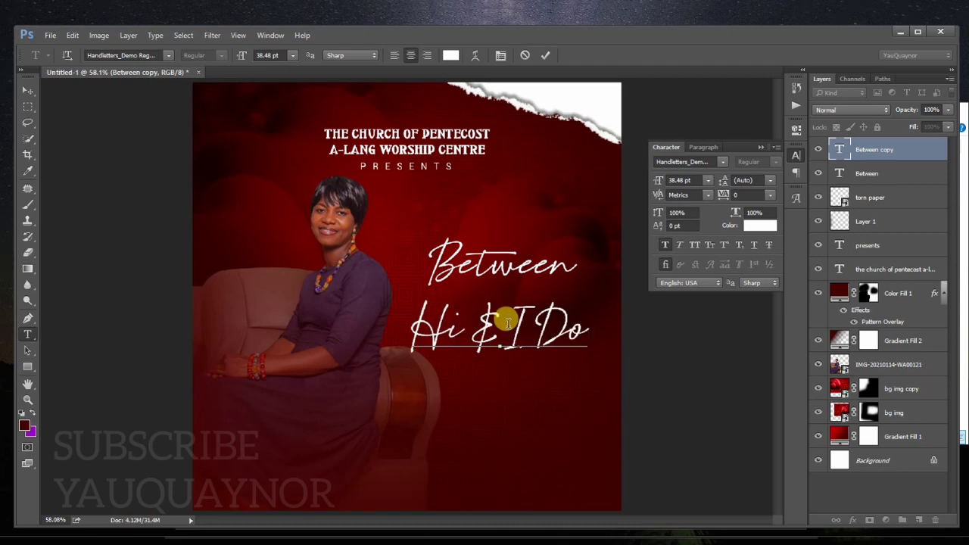
{"action": "key", "text": "ctrl+a"}
{"action": "left_click", "coordinate": [720, 162]}
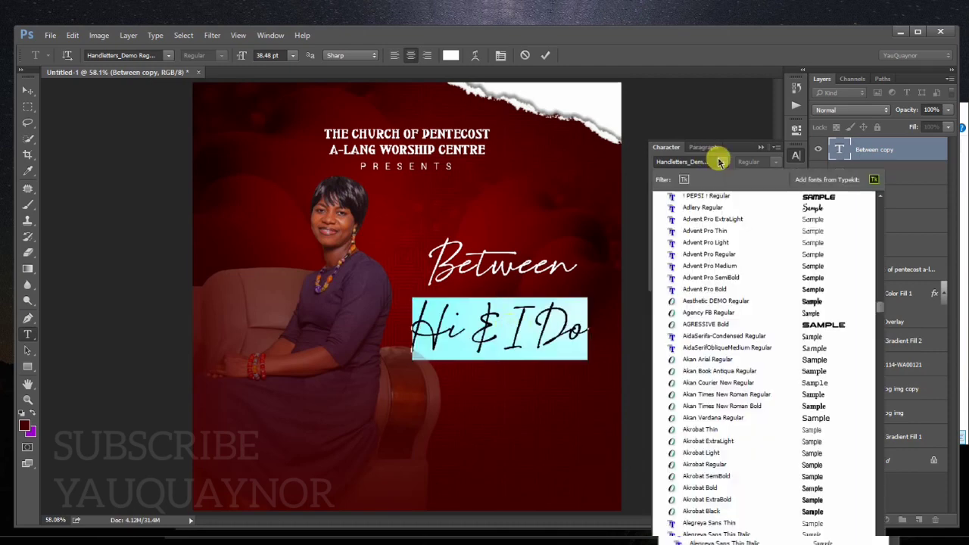
{"action": "type", "text": "g"}
{"action": "type", "text": "sph"}
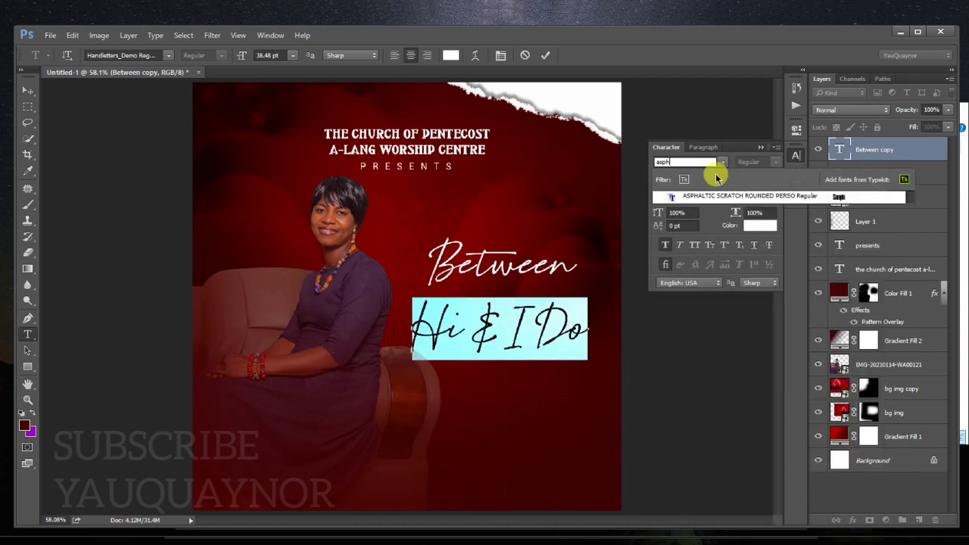
{"action": "left_click", "coordinate": [695, 195]}
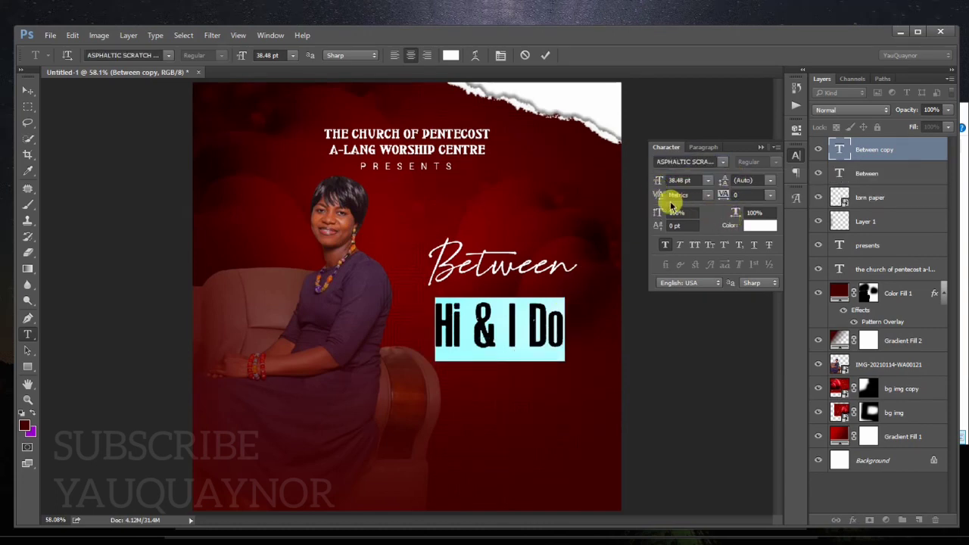
{"action": "left_click", "coordinate": [546, 57]}
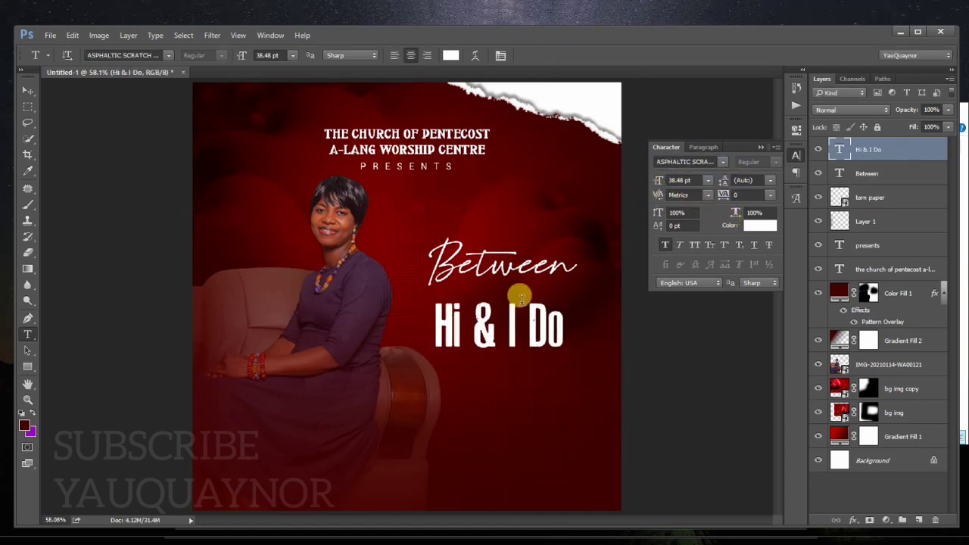
Make HI & I DO all caps without Faux Bold and enlarge it to about 55.7 pt.
{"action": "left_click", "coordinate": [522, 323]}
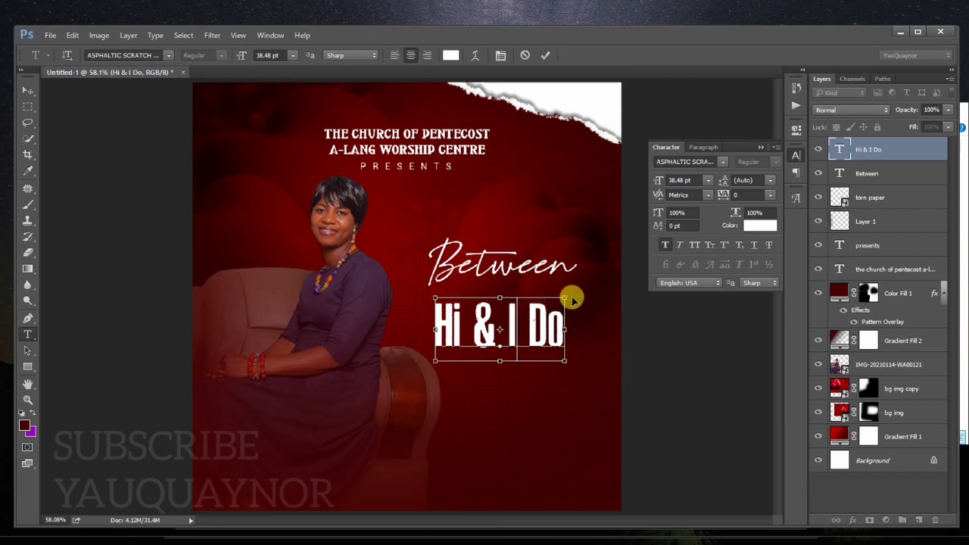
{"action": "key", "text": "ctrl+a"}
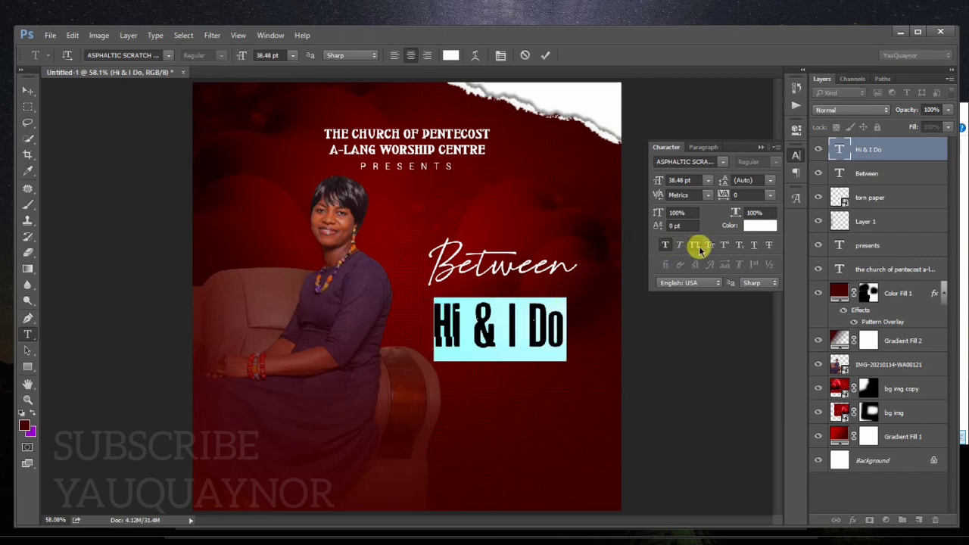
{"action": "key", "text": "ctrl+shift+k"}
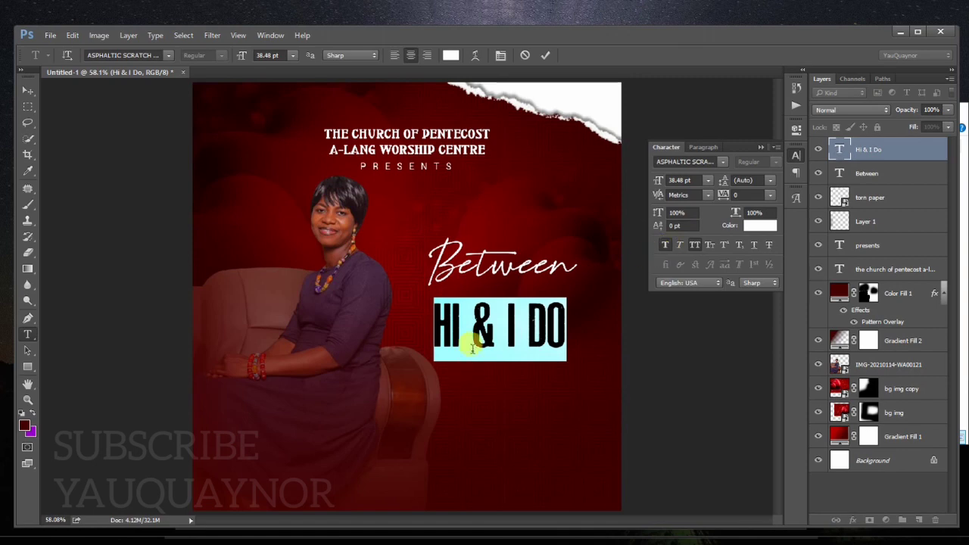
{"action": "scroll", "coordinate": [471, 337], "scroll_direction": "up", "scroll_amount": 5}
{"action": "left_click", "coordinate": [666, 244]}
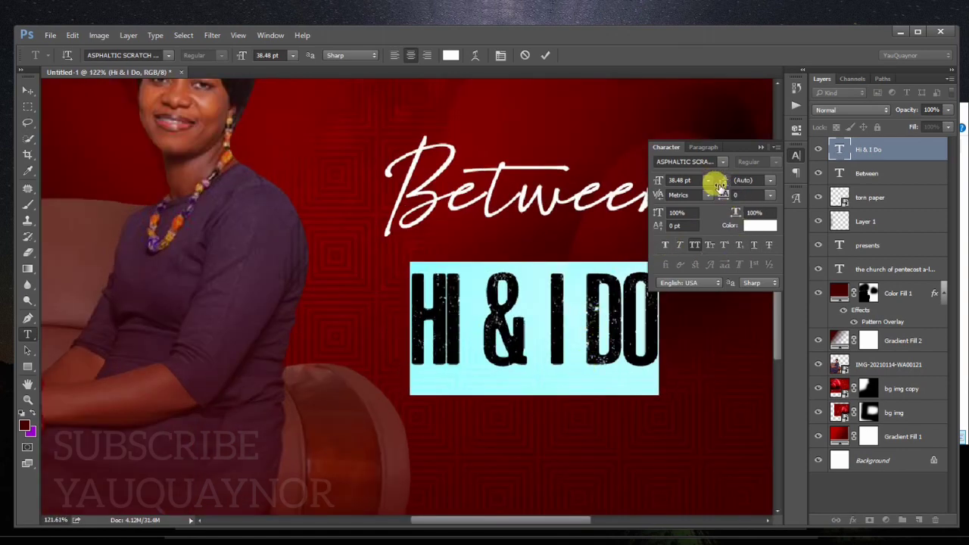
{"action": "left_click", "coordinate": [795, 155]}
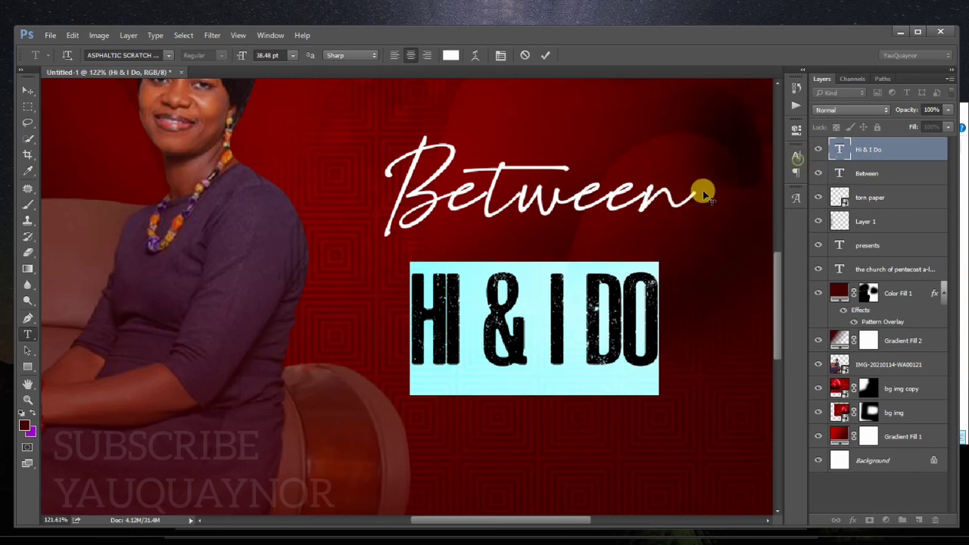
{"action": "left_click", "coordinate": [546, 57]}
{"action": "key", "text": "ctrl+t"}
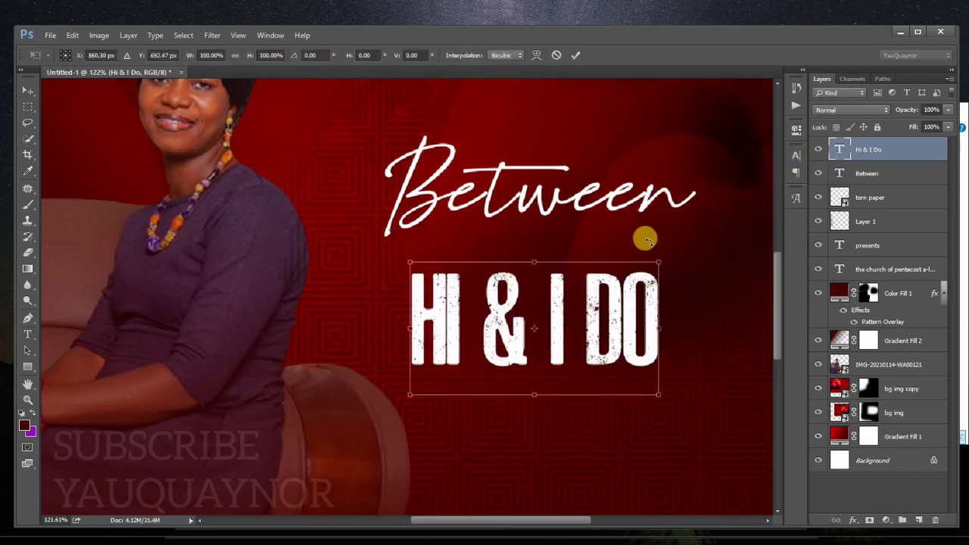
{"action": "left_click_drag", "start_coordinate": [658, 263], "coordinate": [714, 231]}
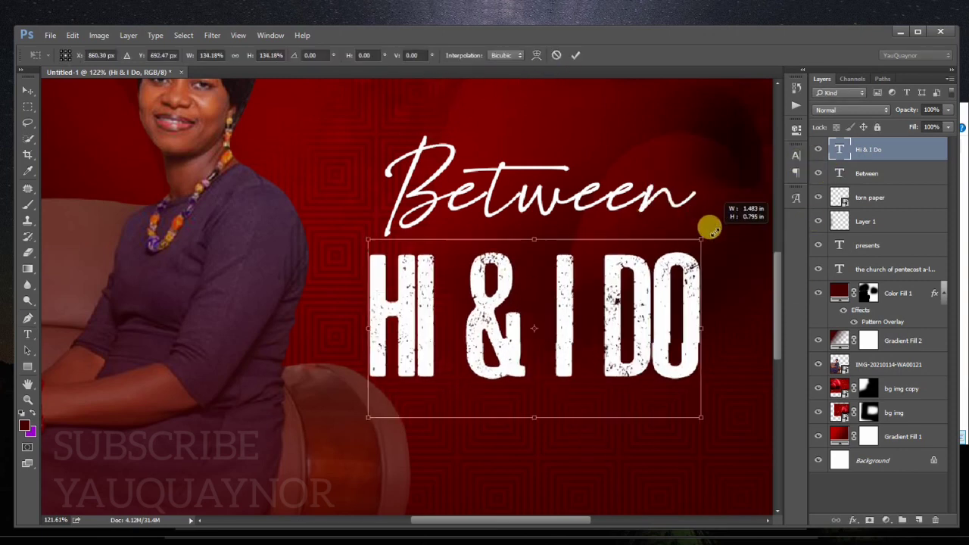
{"action": "key", "text": "Return"}
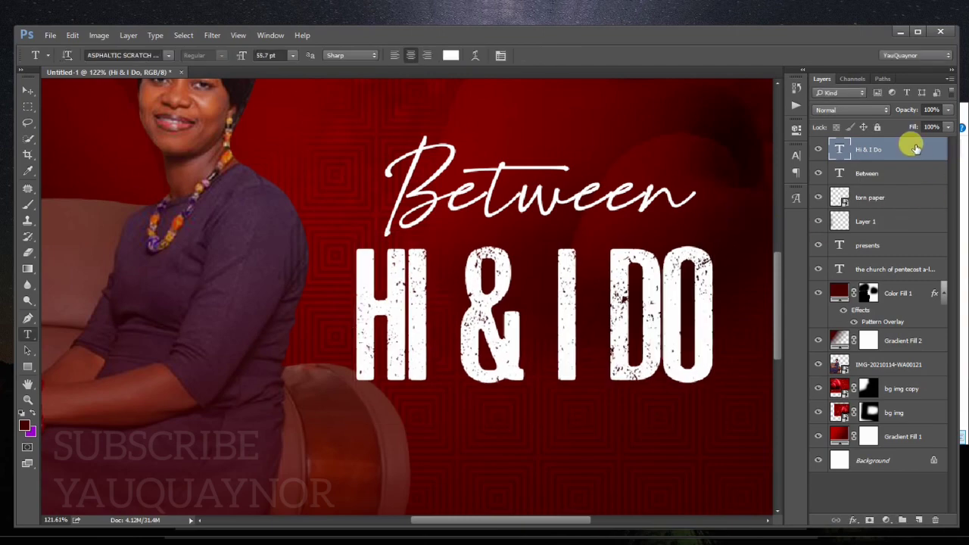
Add a thick dark red #540000 stroke to HI & I DO in Layer Style.
{"action": "double_click", "coordinate": [916, 149]}
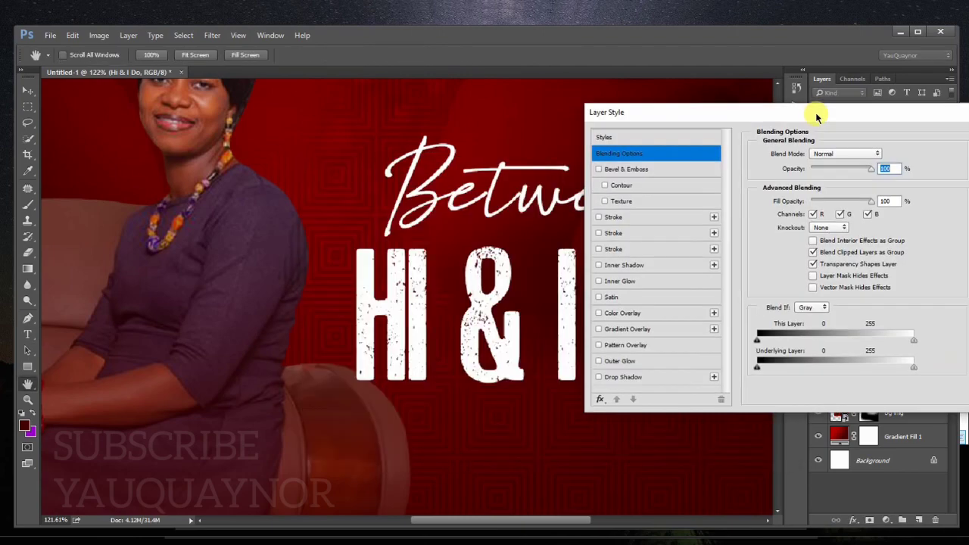
{"action": "left_click_drag", "start_coordinate": [816, 115], "coordinate": [847, 110]}
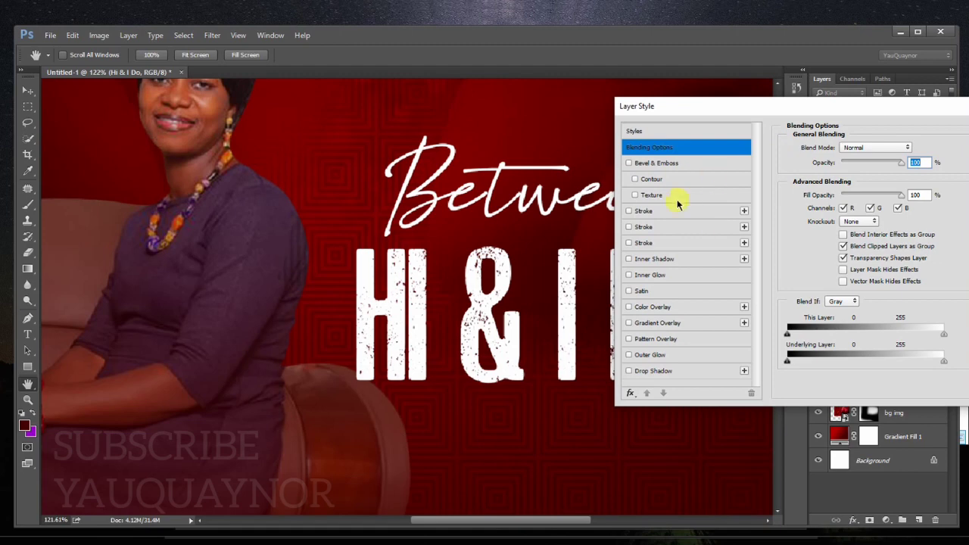
{"action": "left_click", "coordinate": [629, 242]}
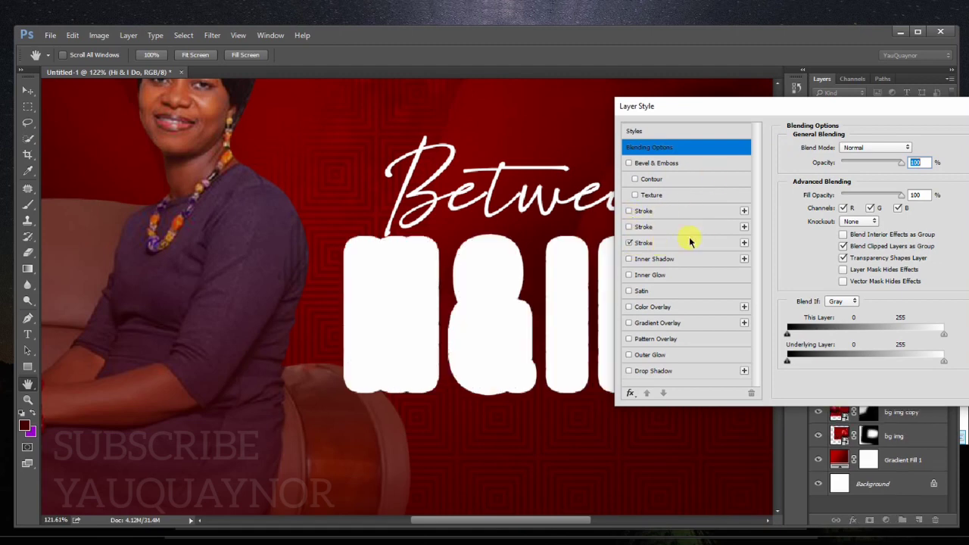
{"action": "left_click", "coordinate": [690, 242]}
{"action": "left_click", "coordinate": [808, 244]}
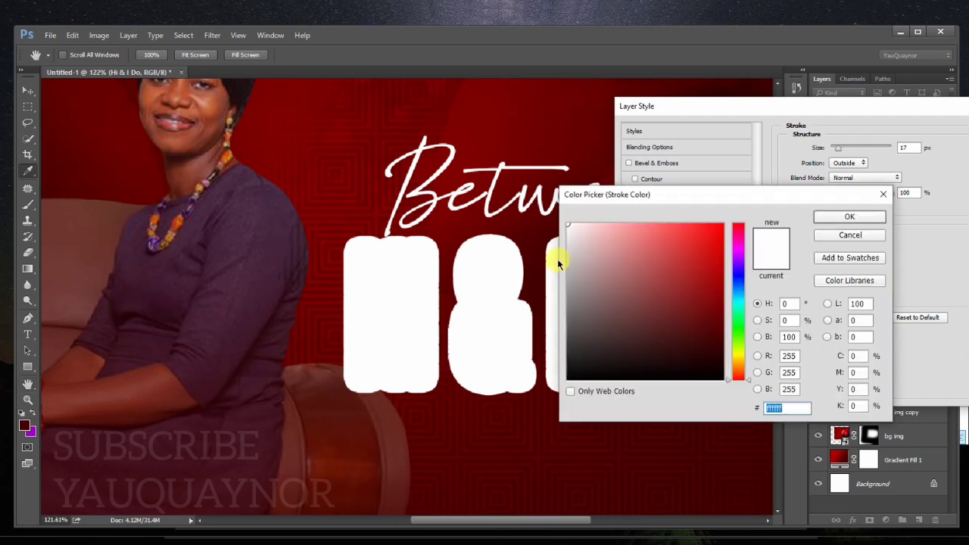
{"action": "left_click", "coordinate": [575, 126]}
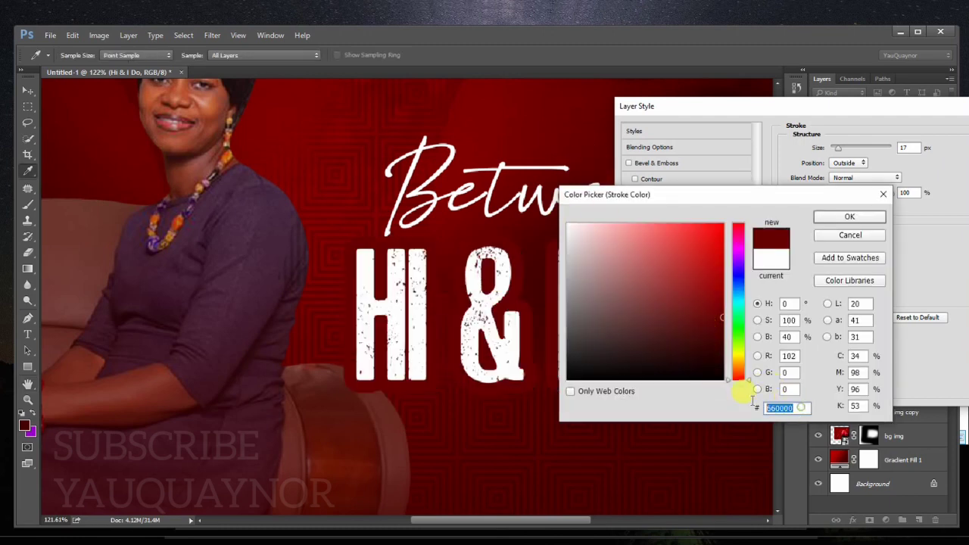
{"action": "type", "text": "540000"}
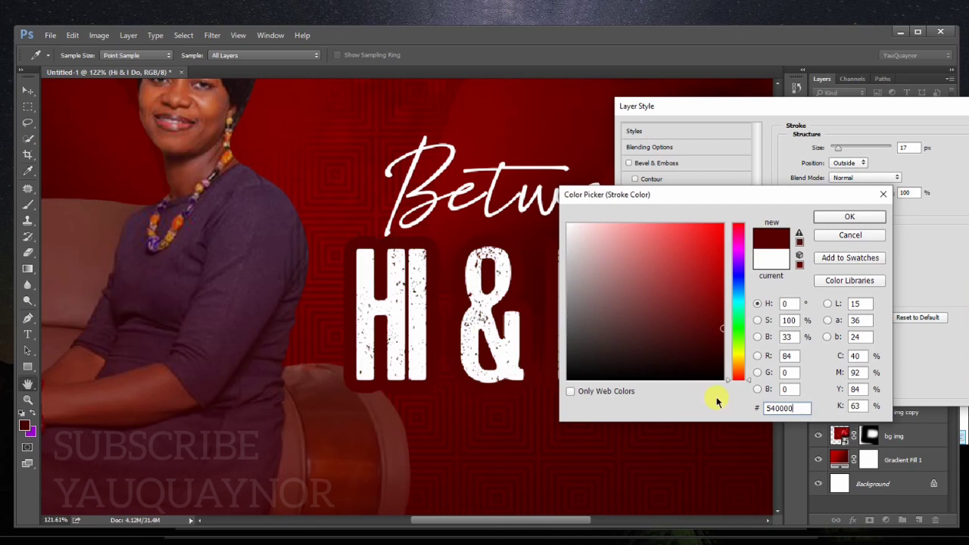
{"action": "key", "text": "Return"}
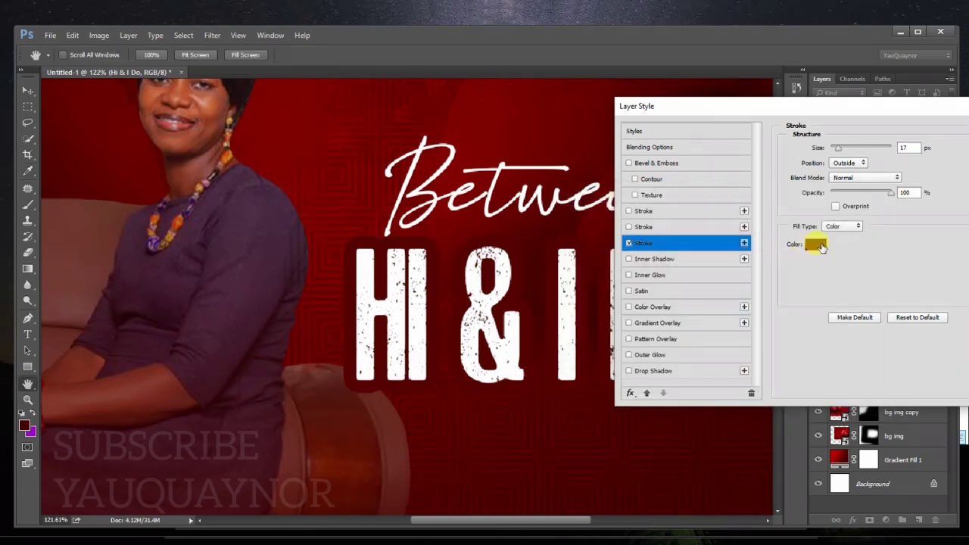
{"action": "left_click", "coordinate": [821, 245]}
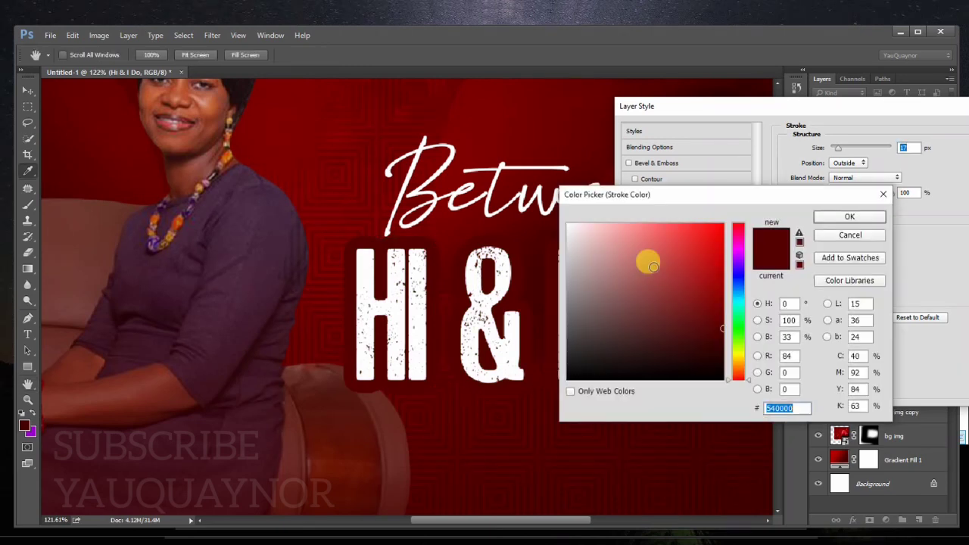
{"action": "left_click", "coordinate": [842, 217]}
{"action": "left_click_drag", "start_coordinate": [822, 151], "coordinate": [830, 151]}
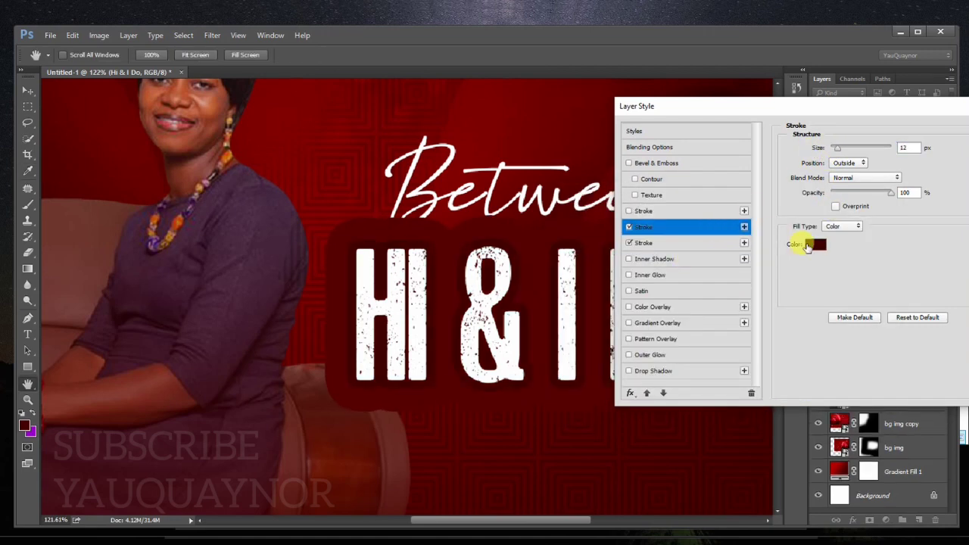
Widen a second stroke into a solid block and colour it dark red #540000.
{"action": "left_click", "coordinate": [816, 243]}
{"action": "left_click", "coordinate": [602, 269]}
{"action": "left_click_drag", "start_coordinate": [573, 233], "coordinate": [566, 224]}
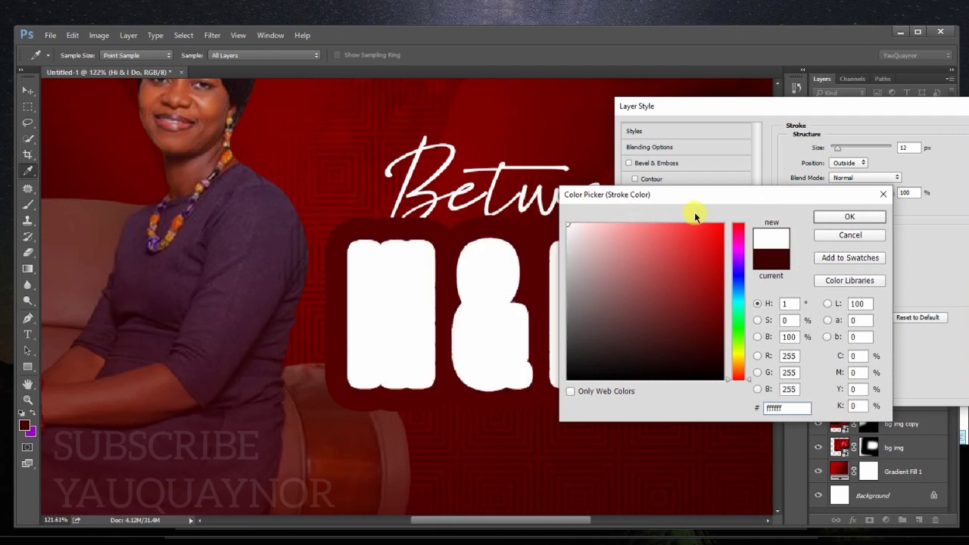
{"action": "left_click", "coordinate": [833, 217]}
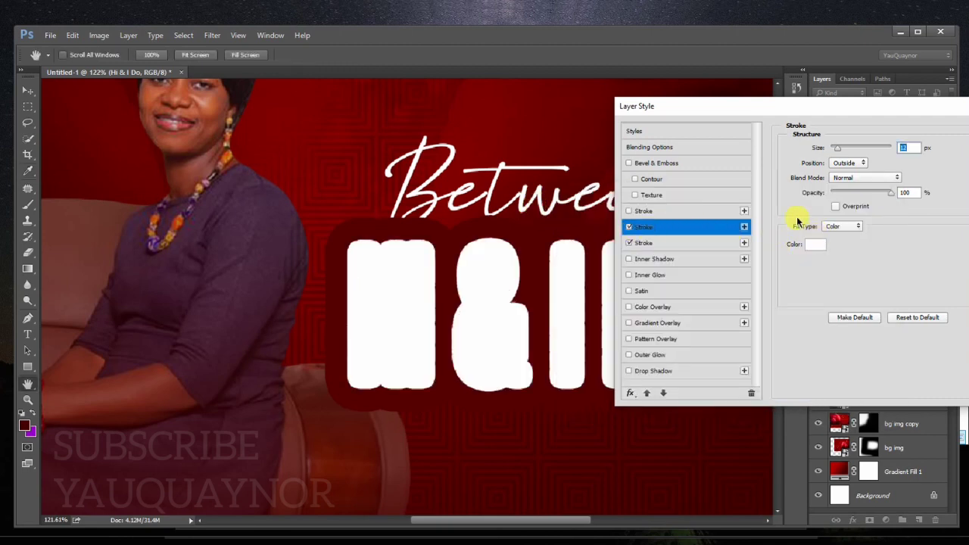
{"action": "left_click_drag", "start_coordinate": [815, 145], "coordinate": [829, 146]}
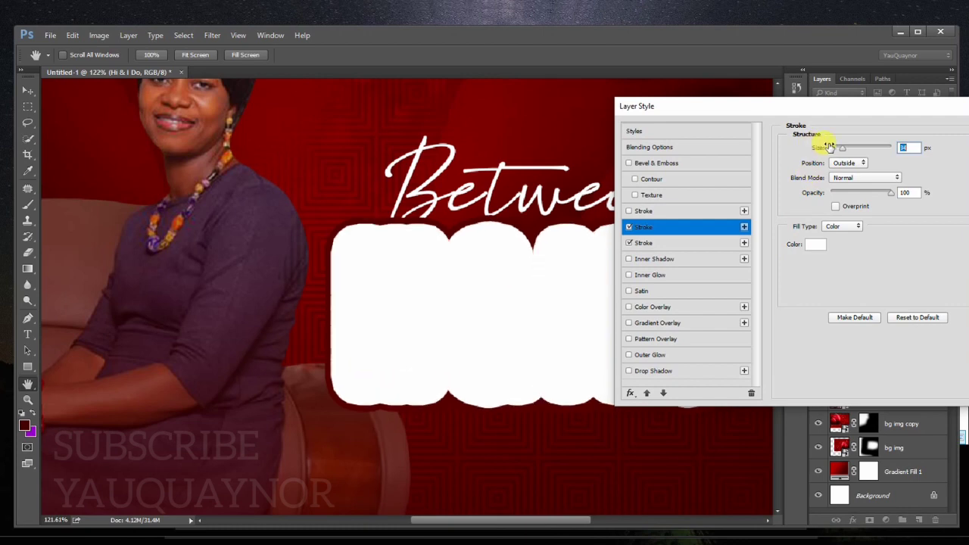
{"action": "left_click", "coordinate": [815, 245]}
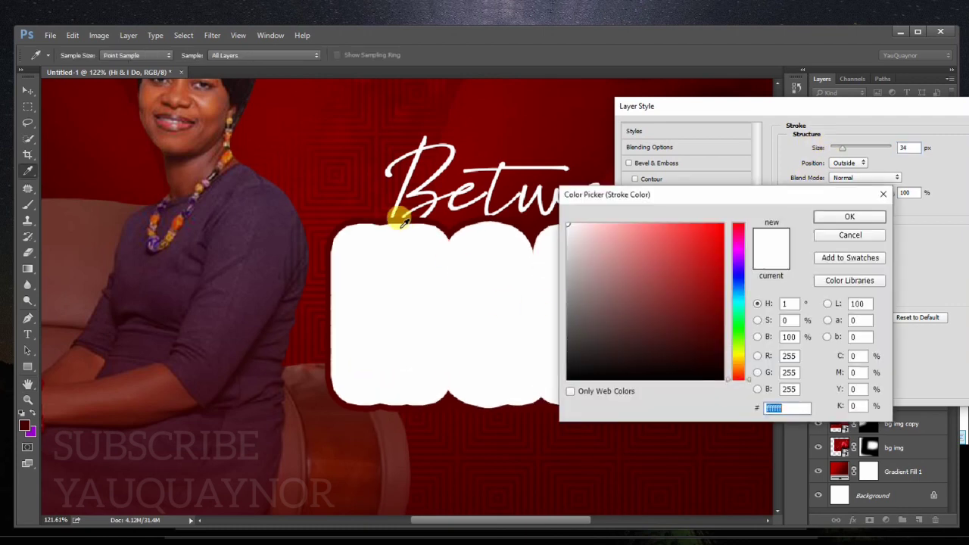
{"action": "left_click", "coordinate": [403, 215]}
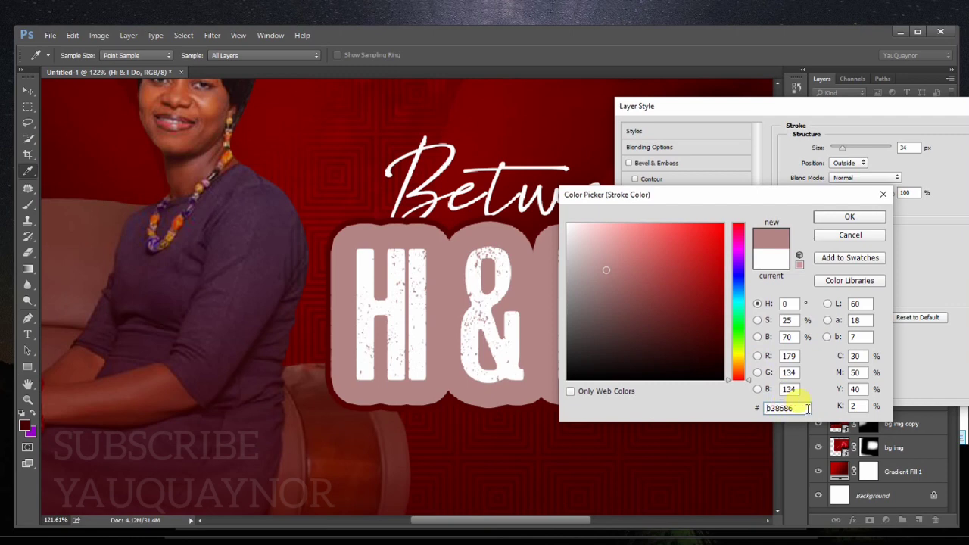
{"action": "type", "text": "54000"}
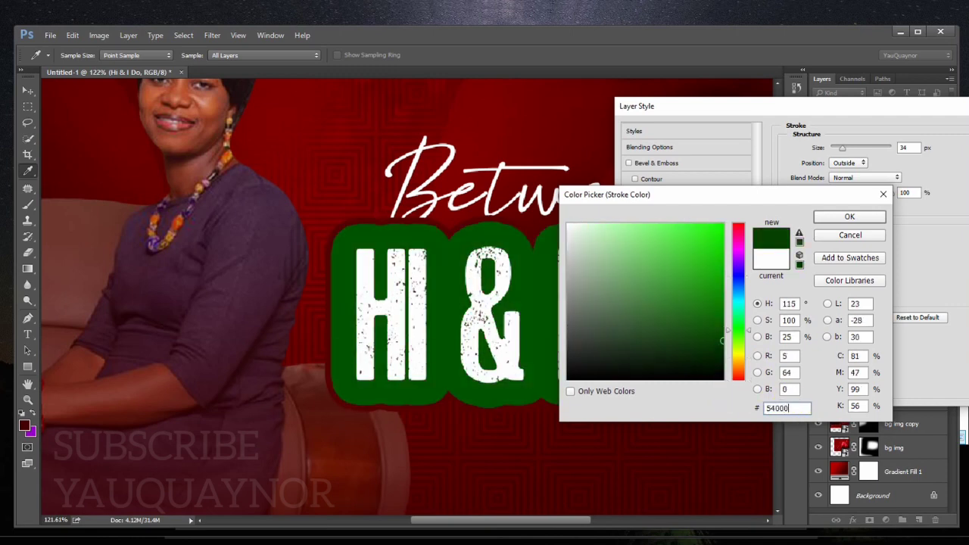
{"action": "type", "text": "0"}
{"action": "left_click", "coordinate": [828, 218]}
Make the outermost 42 px stroke white and apply the layer style.
{"action": "left_click", "coordinate": [816, 245]}
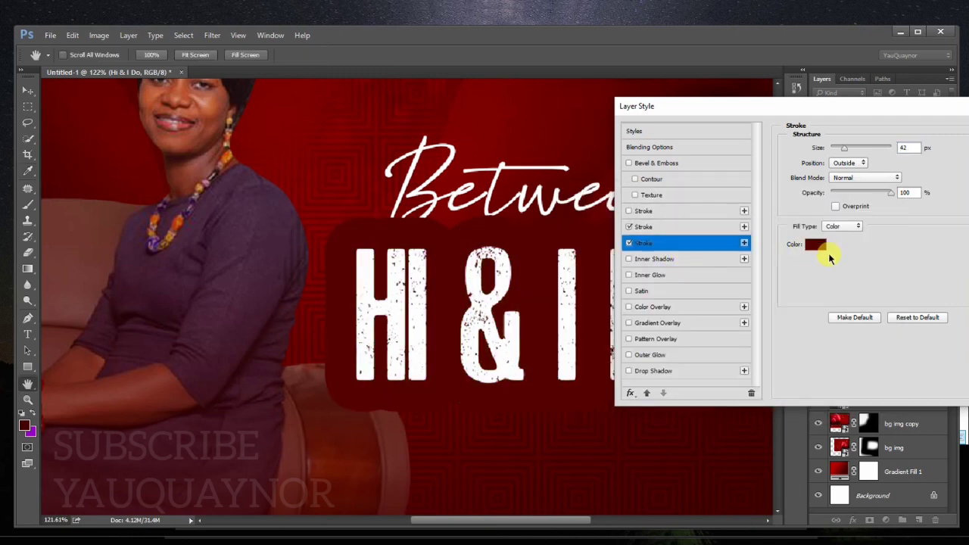
{"action": "left_click_drag", "start_coordinate": [617, 244], "coordinate": [588, 211]}
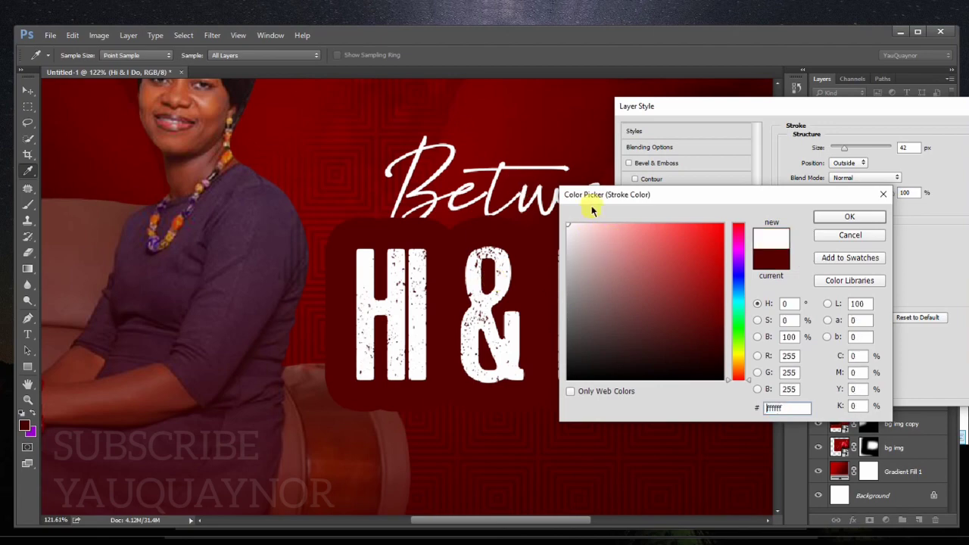
{"action": "left_click", "coordinate": [832, 218]}
{"action": "left_click_drag", "start_coordinate": [838, 108], "coordinate": [472, 131]}
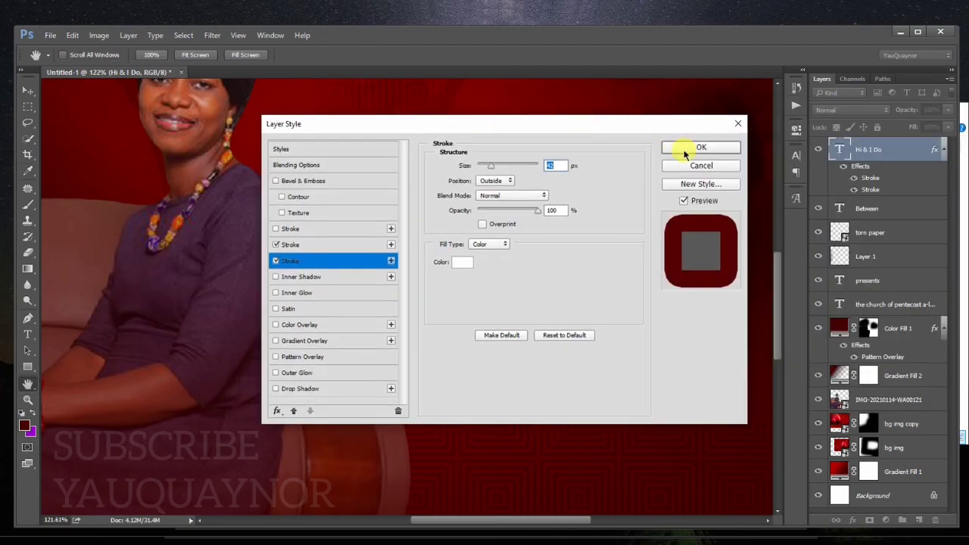
{"action": "left_click", "coordinate": [683, 150]}
{"action": "key", "text": "ctrl+0"}
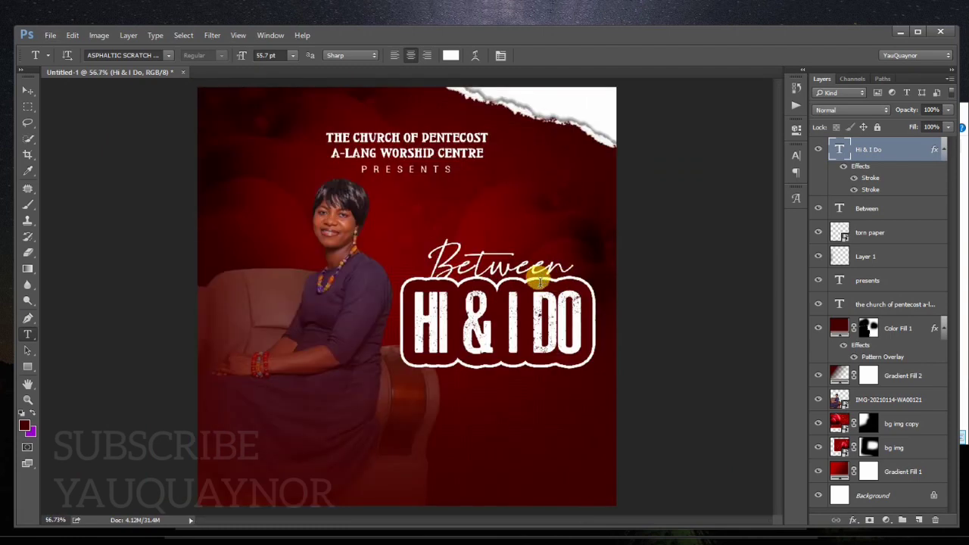
Nudge the HI & I DO badge up and stack the Between layer above it.
{"action": "key", "text": "v"}
{"action": "left_click_drag", "start_coordinate": [519, 298], "coordinate": [519, 280]}
{"action": "left_click", "coordinate": [496, 261]}
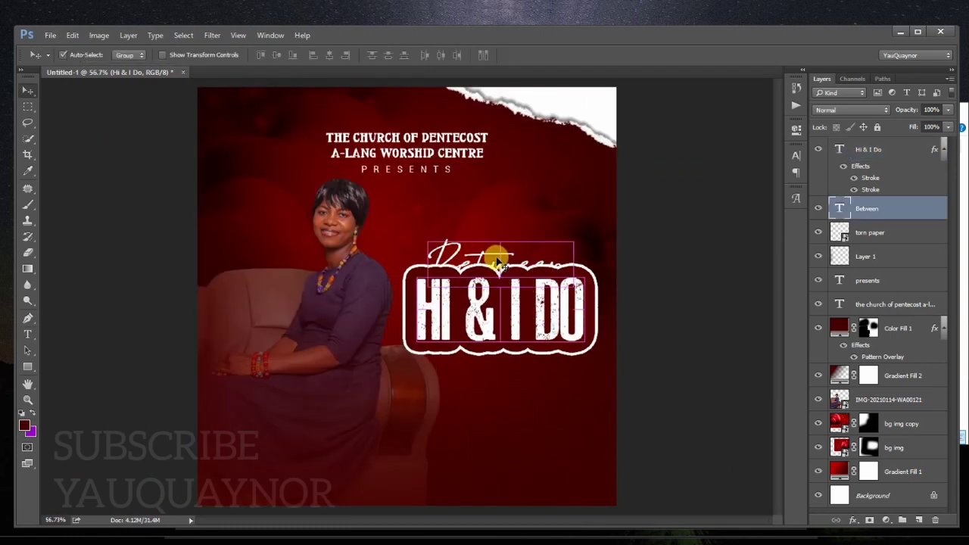
{"action": "left_click_drag", "start_coordinate": [898, 208], "coordinate": [903, 145]}
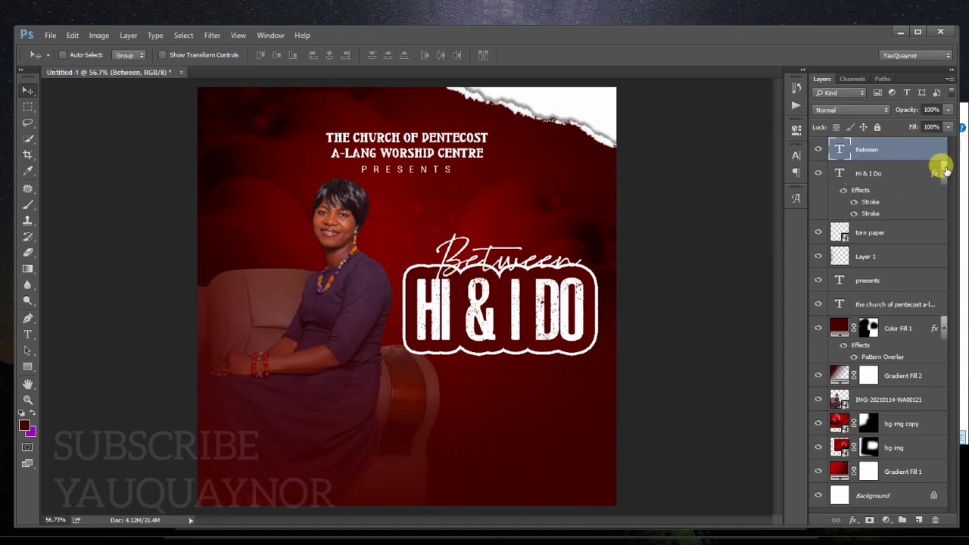
{"action": "left_click", "coordinate": [943, 172]}
{"action": "left_click", "coordinate": [890, 172]}
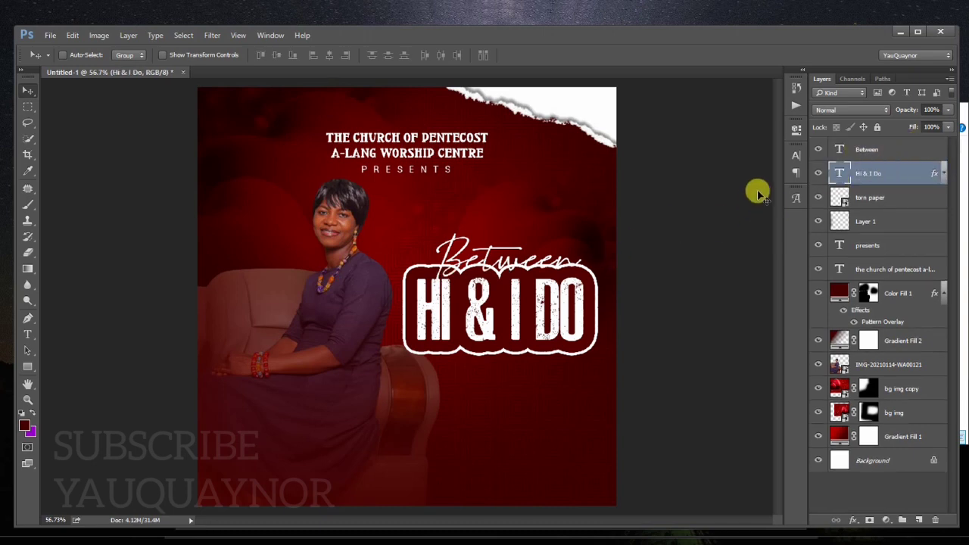
Load the Between letter selection, expand it by 7 px, and Free Transform the badge.
{"action": "left_click", "coordinate": [839, 149], "text": "ctrl"}
{"action": "left_click", "coordinate": [184, 35]}
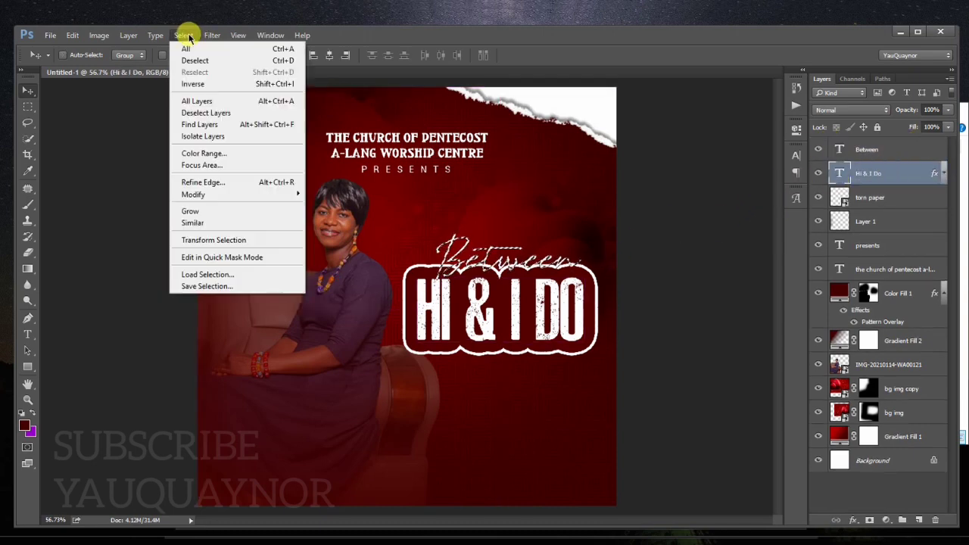
{"action": "left_click", "coordinate": [324, 216]}
{"action": "type", "text": "7"}
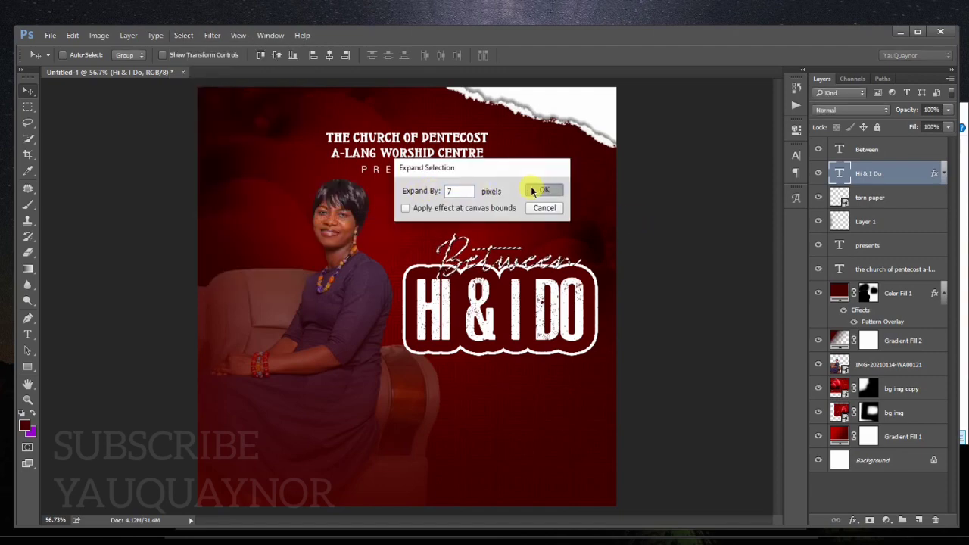
{"action": "left_click", "coordinate": [539, 190]}
{"action": "scroll", "coordinate": [439, 266], "scroll_direction": "up", "scroll_amount": 3}
{"action": "scroll", "coordinate": [428, 252], "scroll_direction": "up", "scroll_amount": 2}
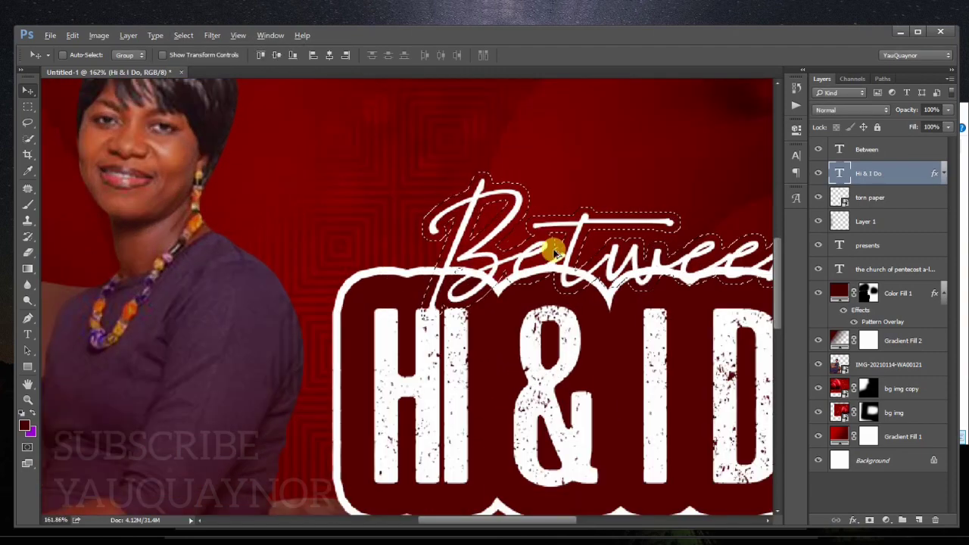
{"action": "key", "text": "alt"}
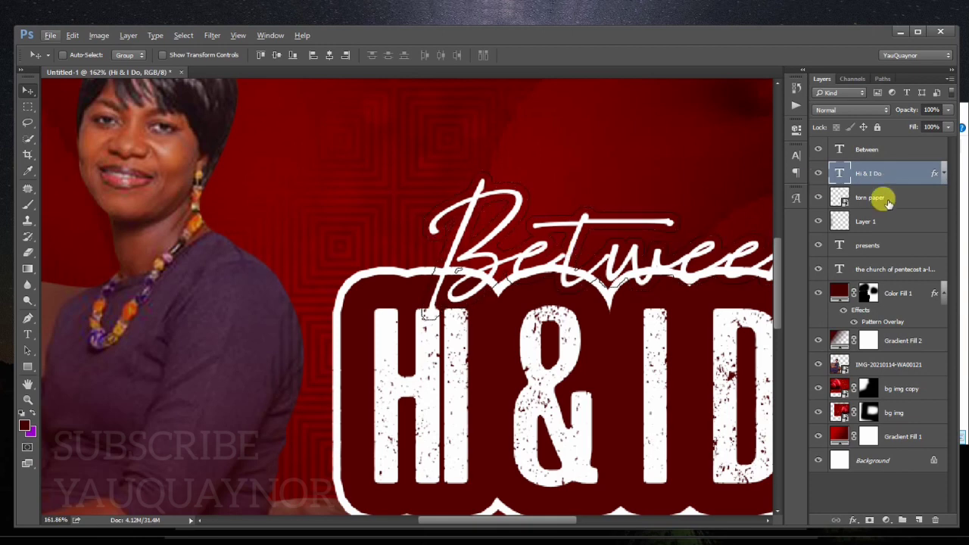
{"action": "left_click_drag", "start_coordinate": [670, 242], "coordinate": [536, 236]}
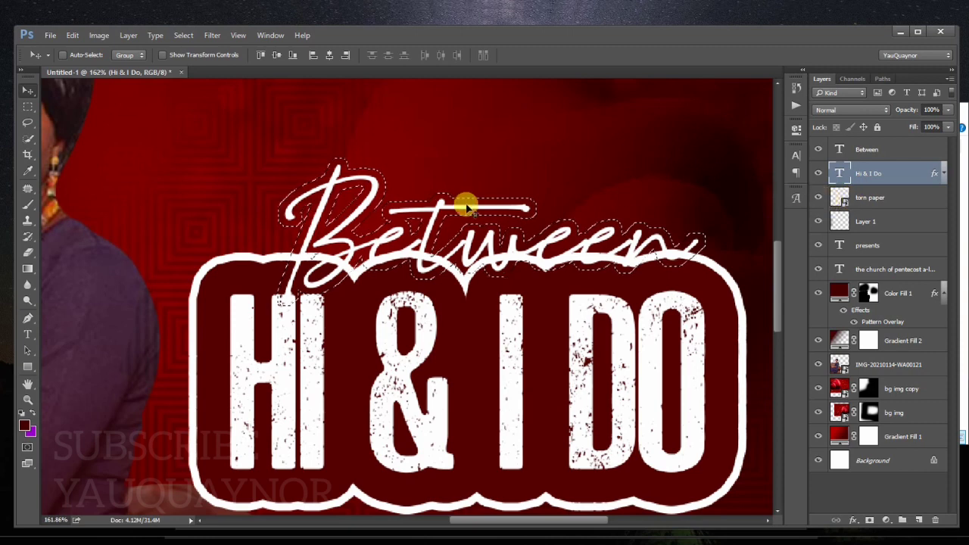
{"action": "key", "text": "ctrl+t"}
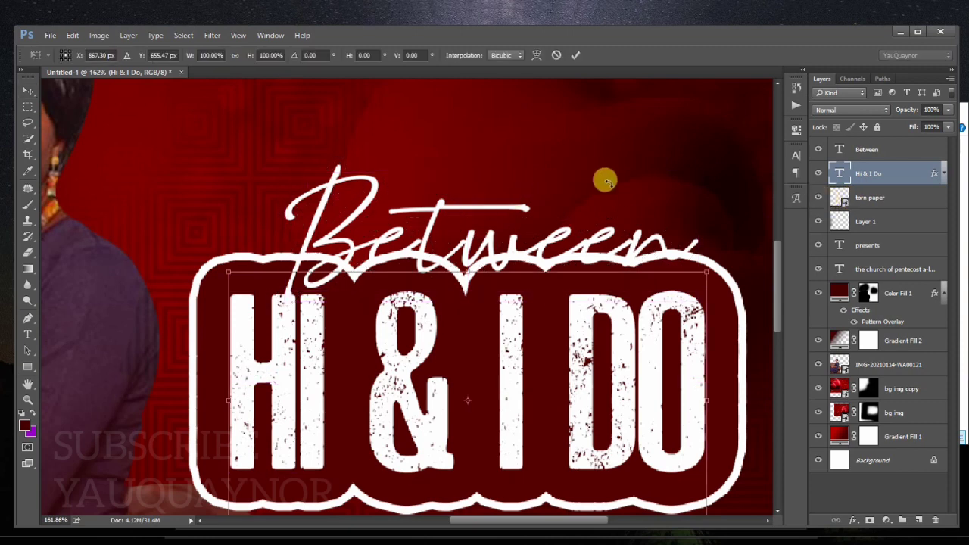
{"action": "key", "text": "Return"}
Enlarge Between to about 121% (46.47 pt) and nudge it down and left over the badge.
{"action": "left_click", "coordinate": [878, 149]}
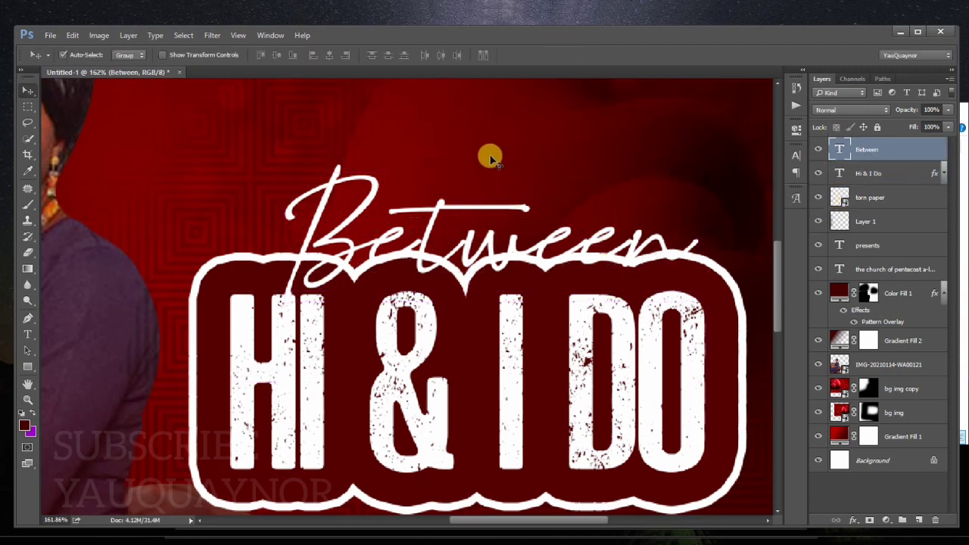
{"action": "key", "text": "ctrl+t"}
{"action": "left_click_drag", "start_coordinate": [282, 155], "coordinate": [253, 132]}
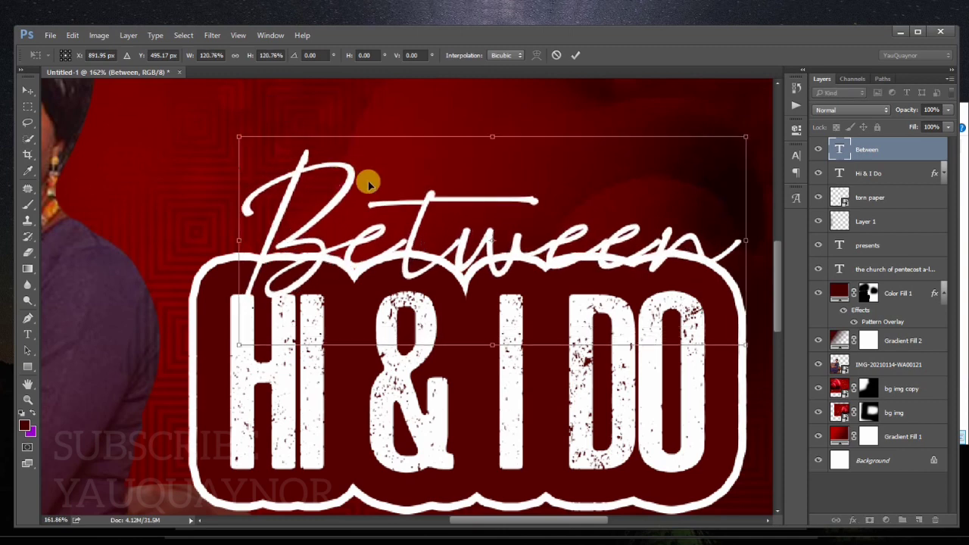
{"action": "key", "text": "Left"}
{"action": "key", "text": "Left"}
{"action": "key", "text": "Left"}
{"action": "key", "text": "Left"}
{"action": "key", "text": "Left"}
{"action": "key", "text": "Left"}
{"action": "key", "text": "Down"}
{"action": "key", "text": "Down"}
{"action": "key", "text": "Down"}
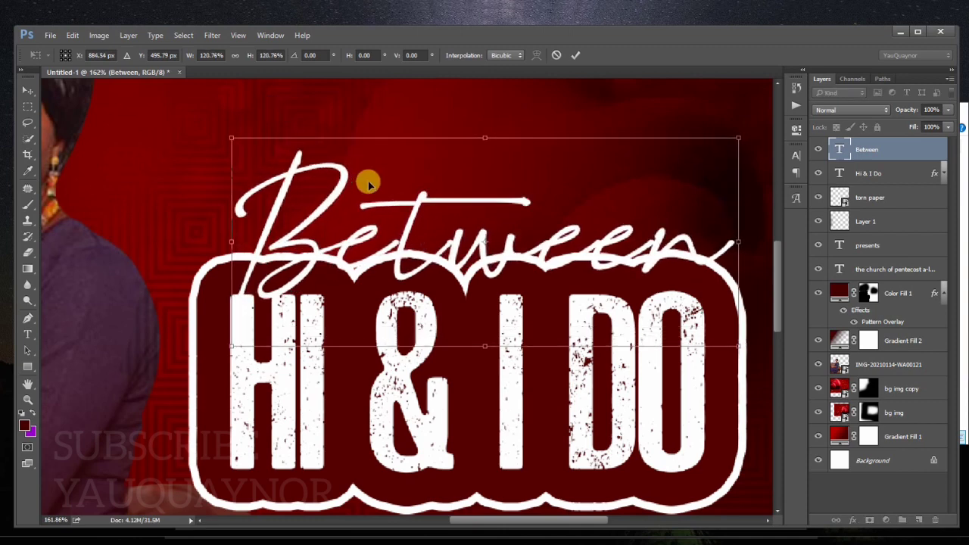
{"action": "key", "text": "Down"}
{"action": "key", "text": "Down"}
{"action": "key", "text": "Down"}
{"action": "key", "text": "Down"}
{"action": "key", "text": "Down"}
{"action": "key", "text": "Down"}
{"action": "key", "text": "Down"}
{"action": "key", "text": "Down"}
{"action": "key", "text": "Down"}
{"action": "key", "text": "Down"}
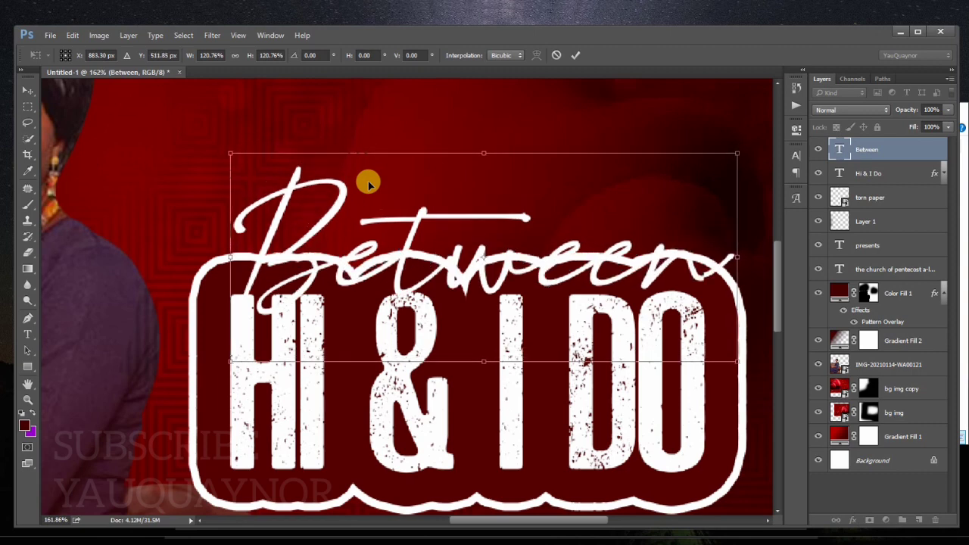
{"action": "key", "text": "Left"}
{"action": "key", "text": "Left"}
{"action": "key", "text": "Down"}
{"action": "key", "text": "Down"}
{"action": "key", "text": "Down"}
{"action": "key", "text": "Down"}
{"action": "key", "text": "Down"}
{"action": "key", "text": "Down"}
{"action": "key", "text": "Left"}
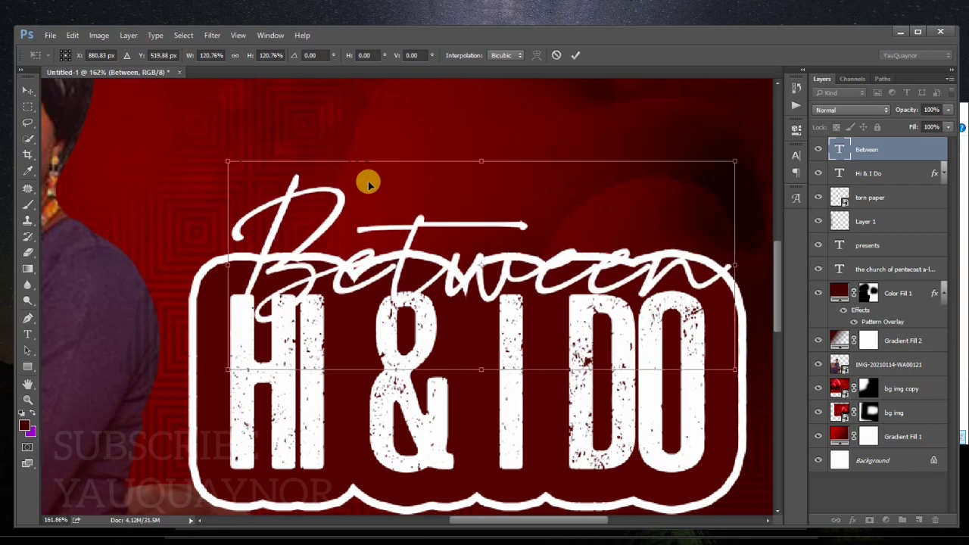
{"action": "key", "text": "Left"}
{"action": "key", "text": "Return"}
{"action": "key", "text": "Right"}
{"action": "key", "text": "Right"}
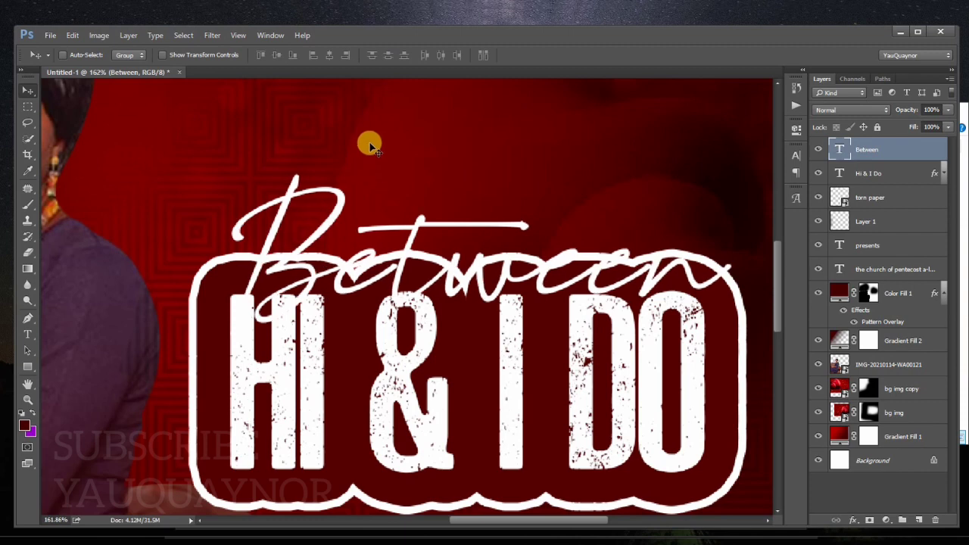
Toggle Faux Bold on Between and load its letter outline as a selection.
{"action": "left_click", "coordinate": [795, 154]}
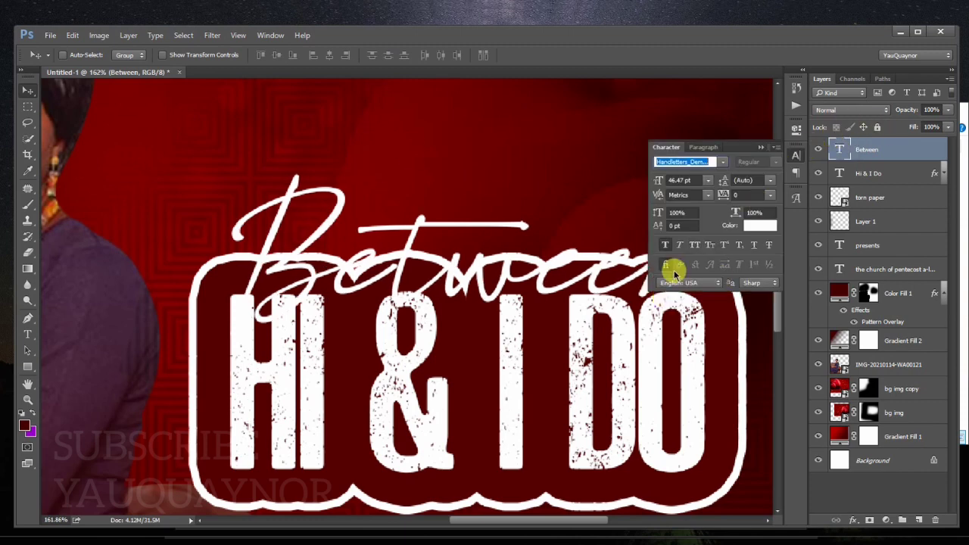
{"action": "left_click", "coordinate": [662, 244]}
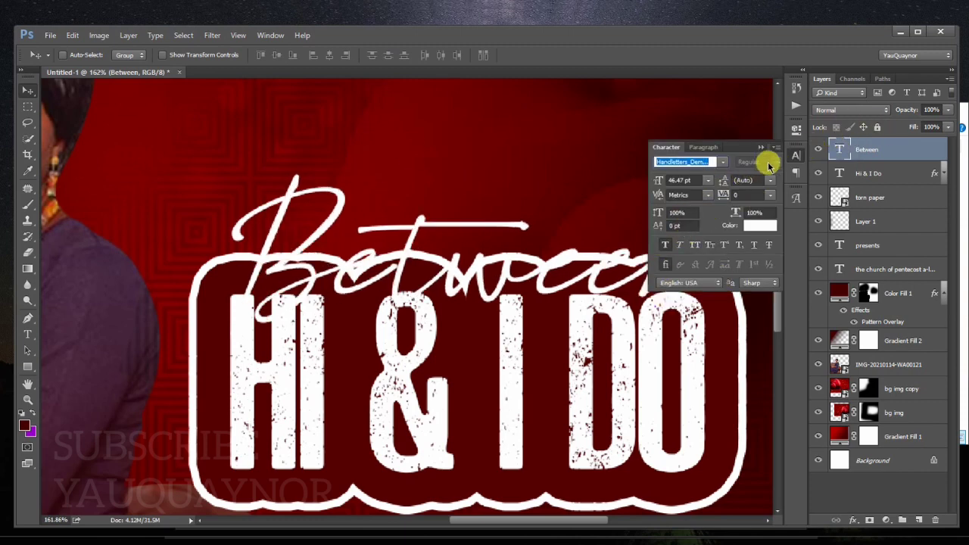
{"action": "left_click", "coordinate": [796, 155]}
{"action": "left_click", "coordinate": [841, 151], "text": "ctrl"}
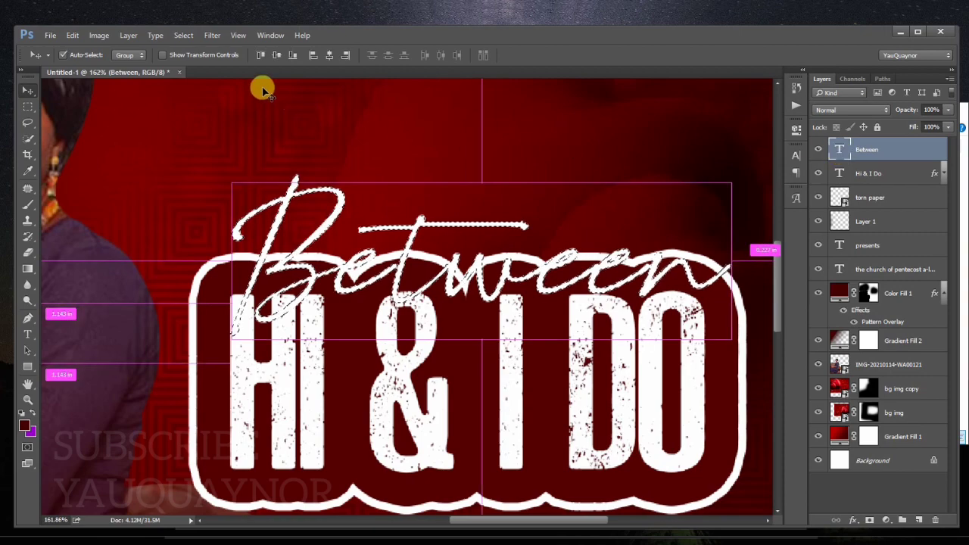
{"action": "left_click", "coordinate": [184, 35]}
{"action": "left_click", "coordinate": [372, 216]}
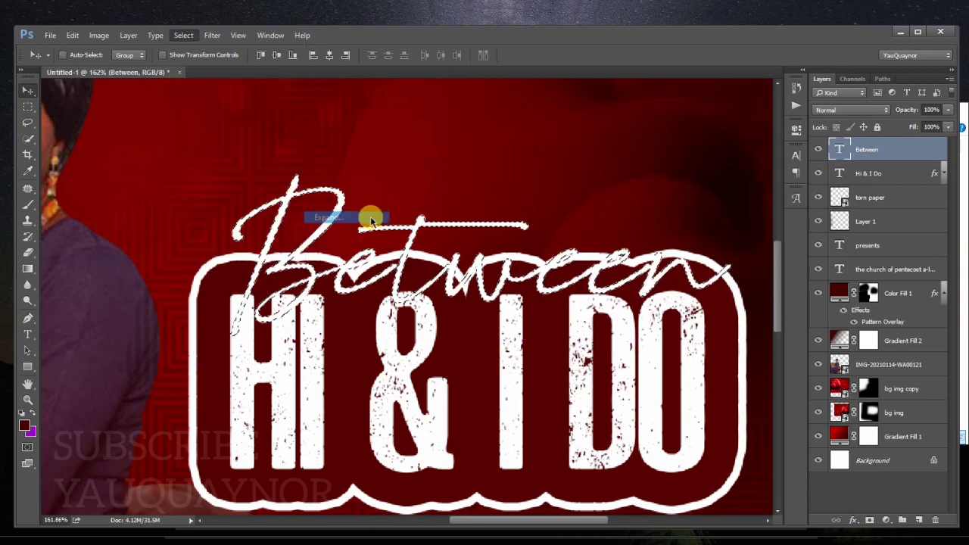
{"action": "key", "text": "Return"}
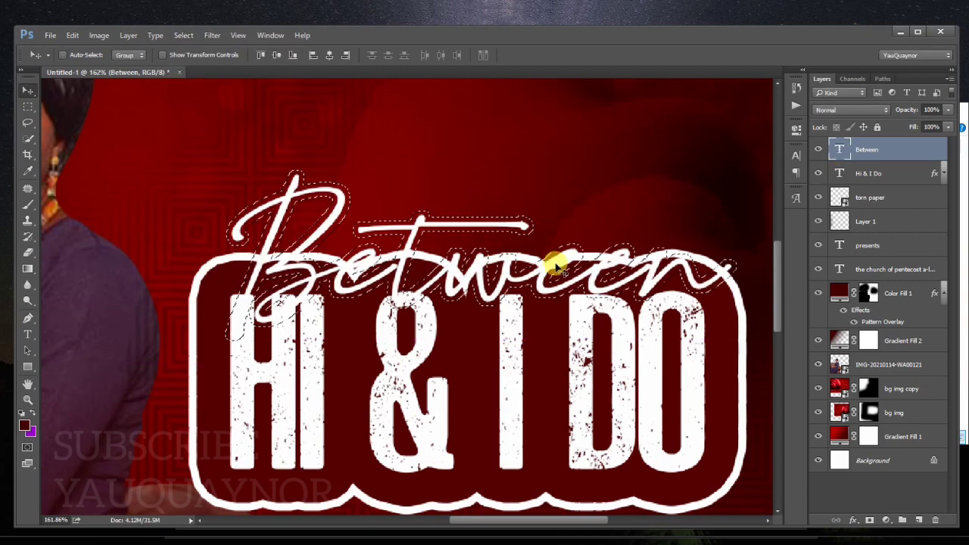
{"action": "left_click", "coordinate": [870, 174]}
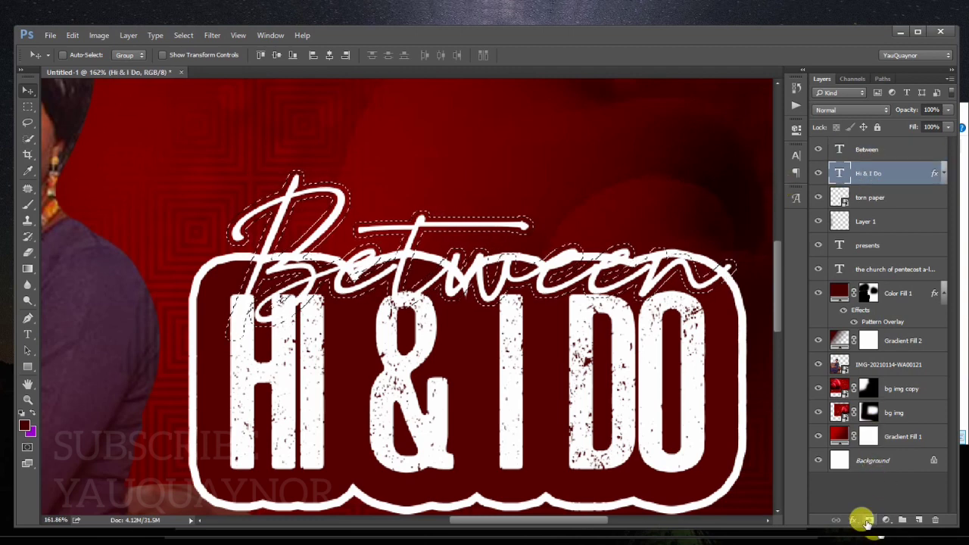
{"action": "left_click", "coordinate": [869, 521]}
{"action": "key", "text": "ctrl"}
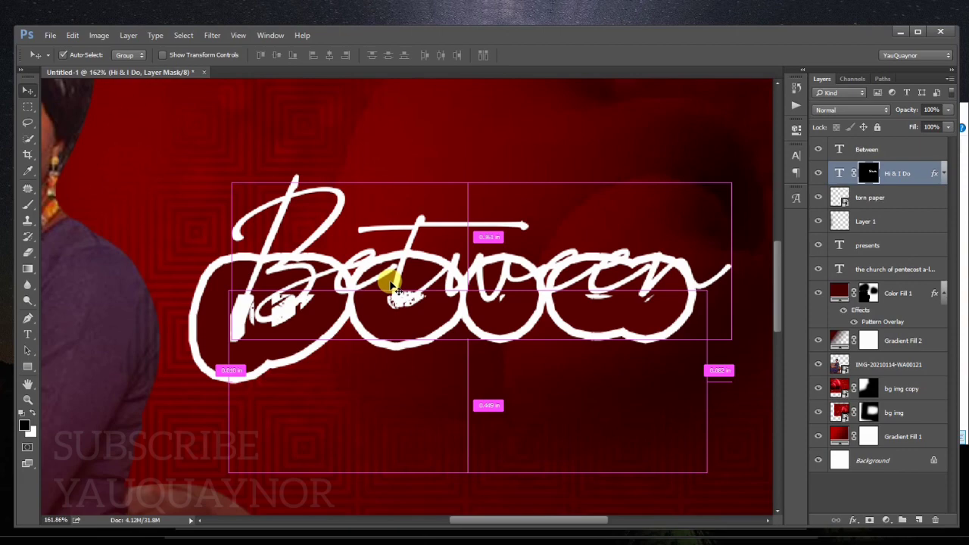
{"action": "key", "text": "ctrl+i"}
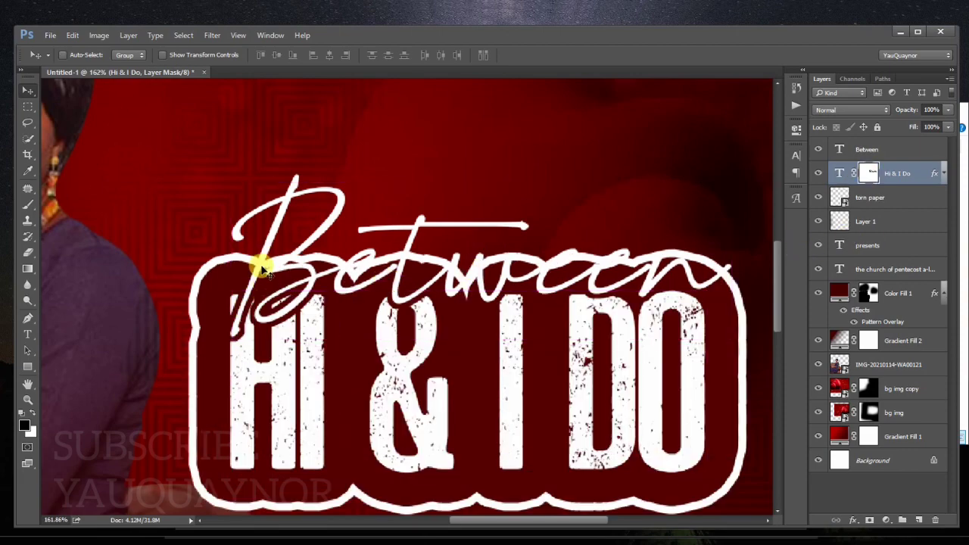
{"action": "scroll", "coordinate": [261, 269], "scroll_direction": "up", "scroll_amount": 2}
{"action": "scroll", "coordinate": [265, 271], "scroll_direction": "up", "scroll_amount": 2}
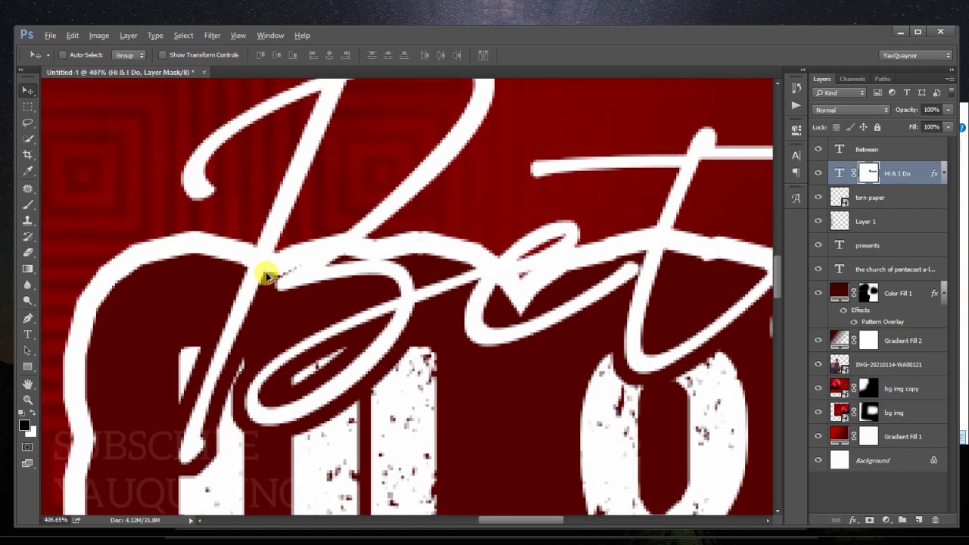
{"action": "scroll", "coordinate": [266, 276], "scroll_direction": "down", "scroll_amount": 2}
{"action": "scroll", "coordinate": [260, 275], "scroll_direction": "down", "scroll_amount": 2}
{"action": "key", "text": "ctrl+alt+z"}
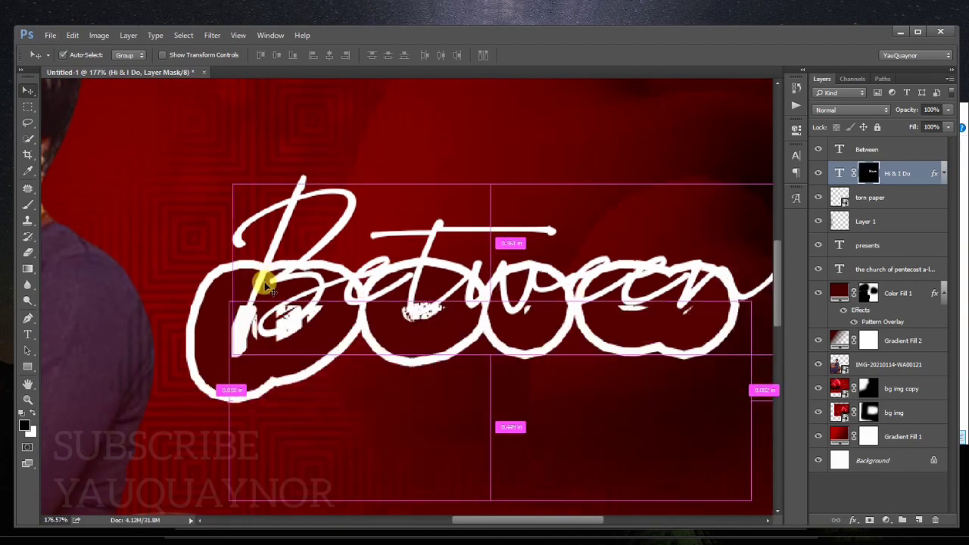
{"action": "key", "text": "ctrl+alt+z"}
{"action": "key", "text": "ctrl+alt+z"}
{"action": "key", "text": "ctrl+d"}
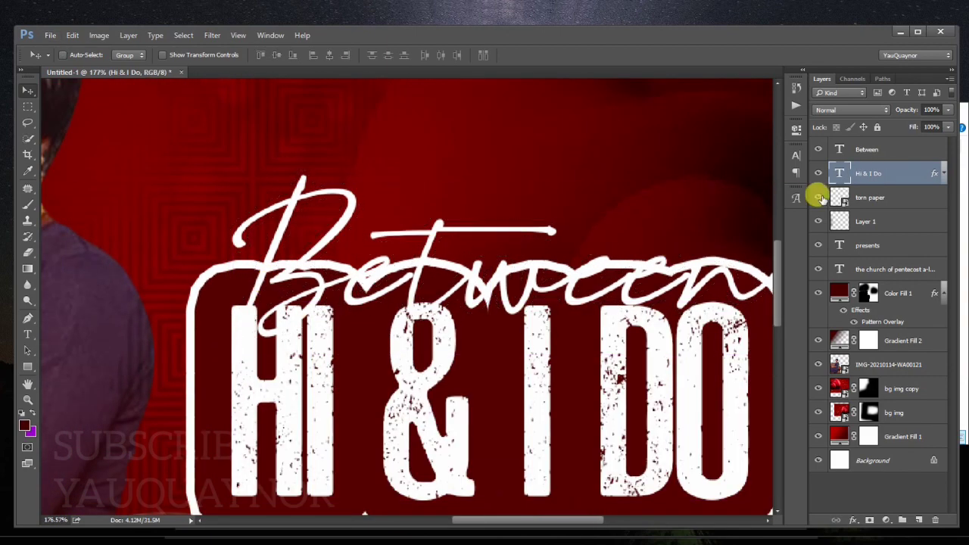
Group Between with Hi & I Do as Group 1 and drag it into a new Group 2.
{"action": "left_click", "coordinate": [892, 153], "text": "shift"}
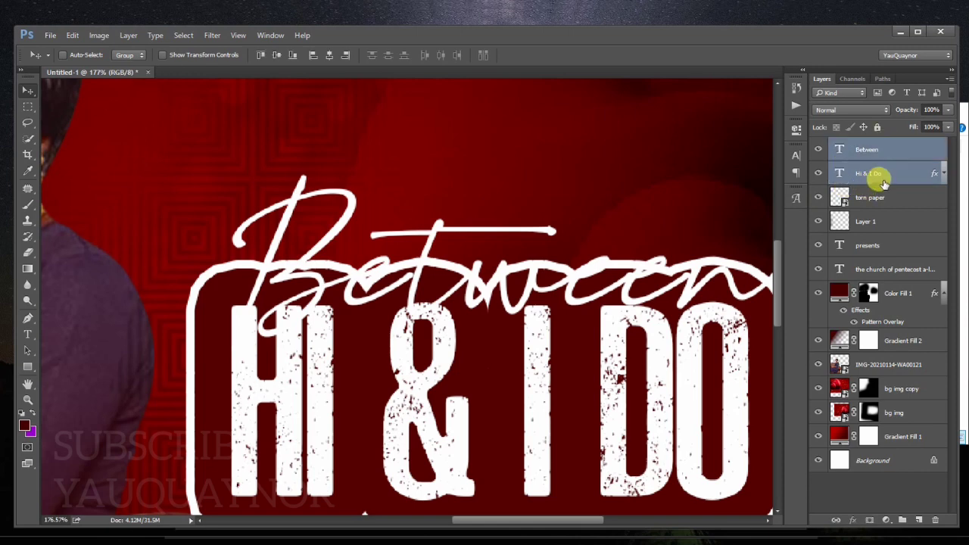
{"action": "key", "text": "ctrl+g"}
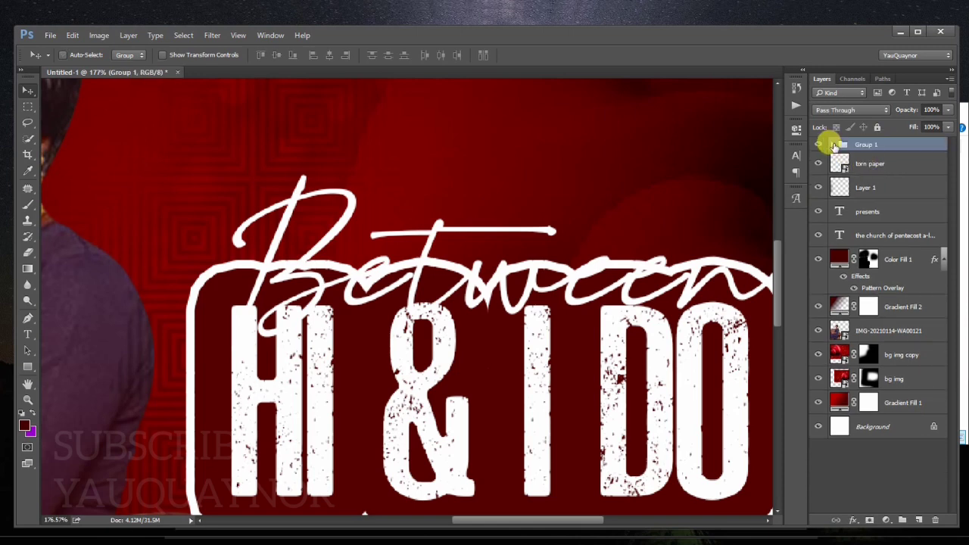
{"action": "left_click", "coordinate": [833, 144]}
{"action": "left_click", "coordinate": [845, 165]}
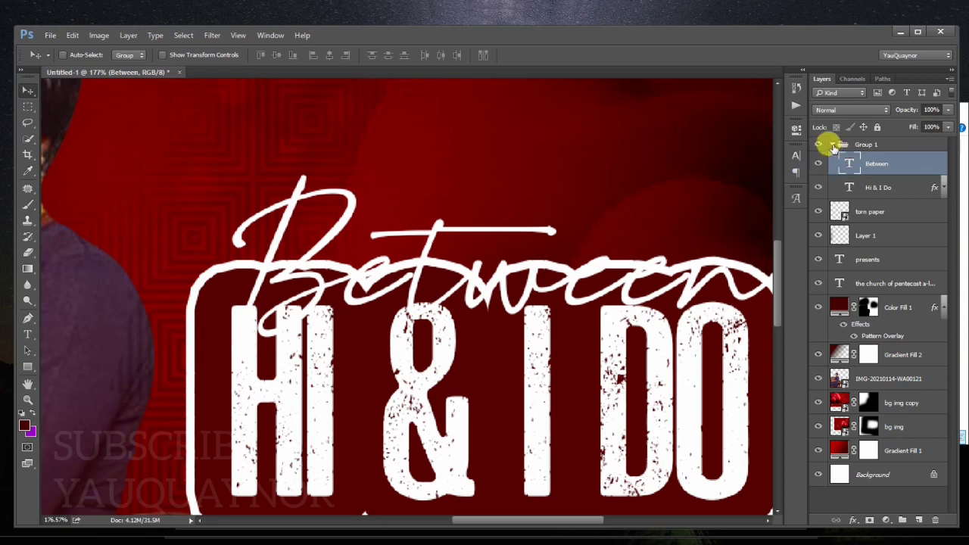
{"action": "left_click", "coordinate": [833, 144]}
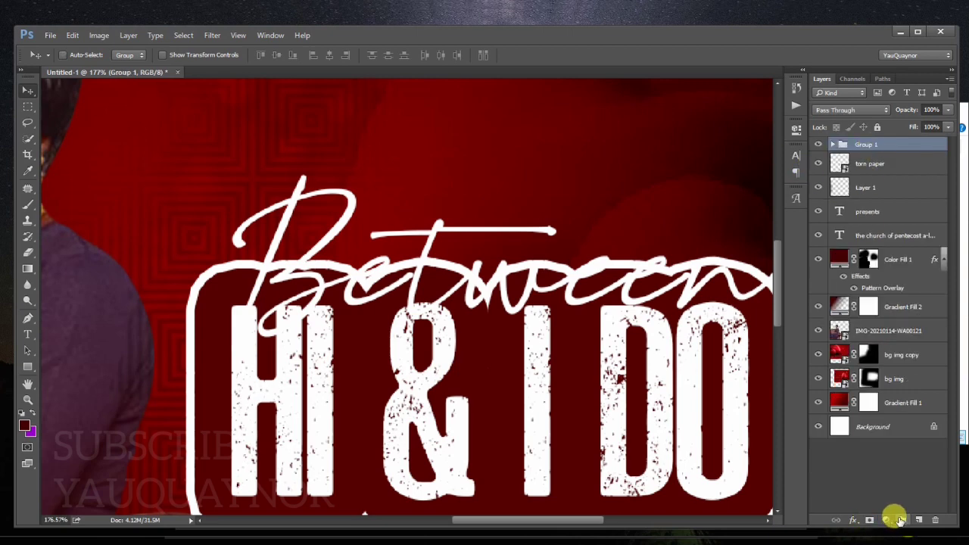
{"action": "left_click", "coordinate": [901, 520]}
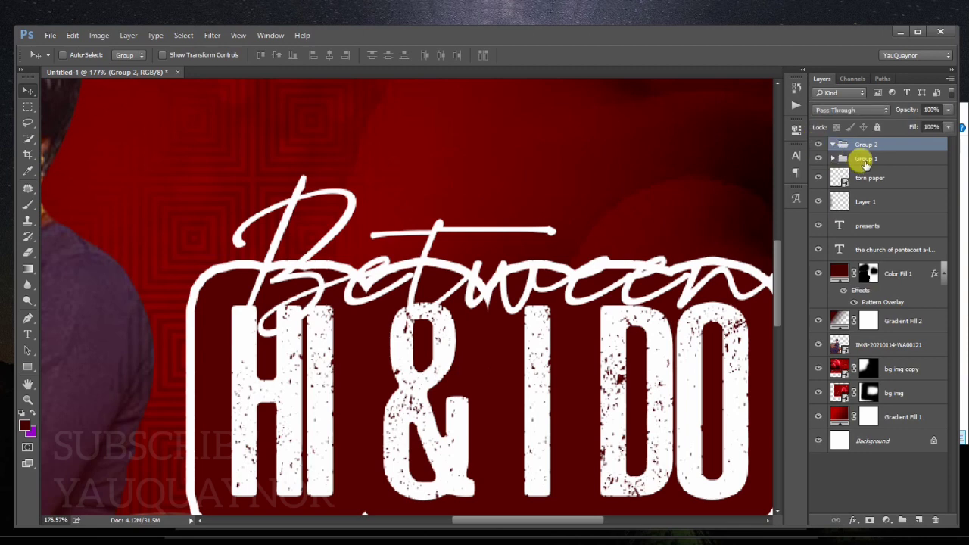
{"action": "left_click_drag", "start_coordinate": [865, 160], "coordinate": [839, 146]}
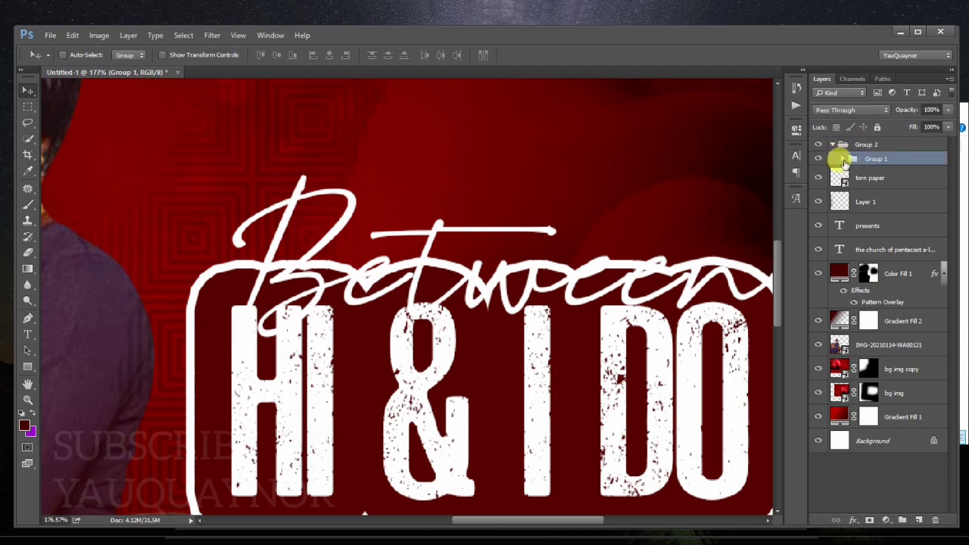
{"action": "left_click", "coordinate": [843, 159]}
Mask Group 1 with Between's expanded, inverted selection and move Between above Group 1.
{"action": "left_click", "coordinate": [852, 178]}
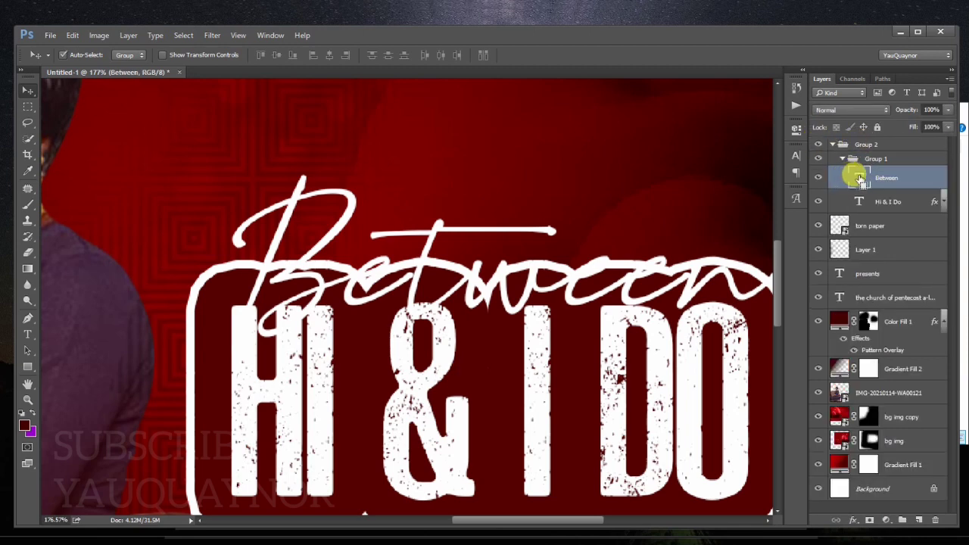
{"action": "left_click", "coordinate": [185, 36]}
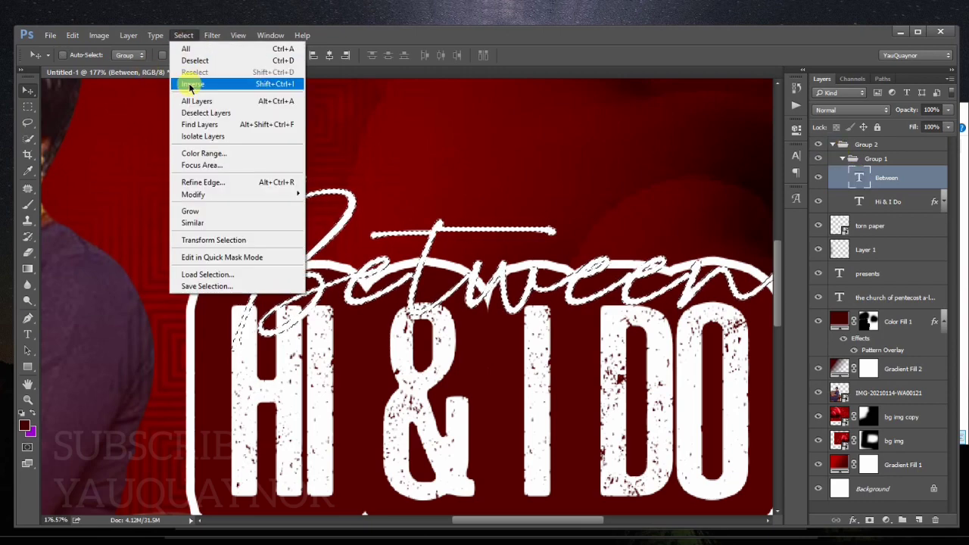
{"action": "left_click", "coordinate": [318, 218]}
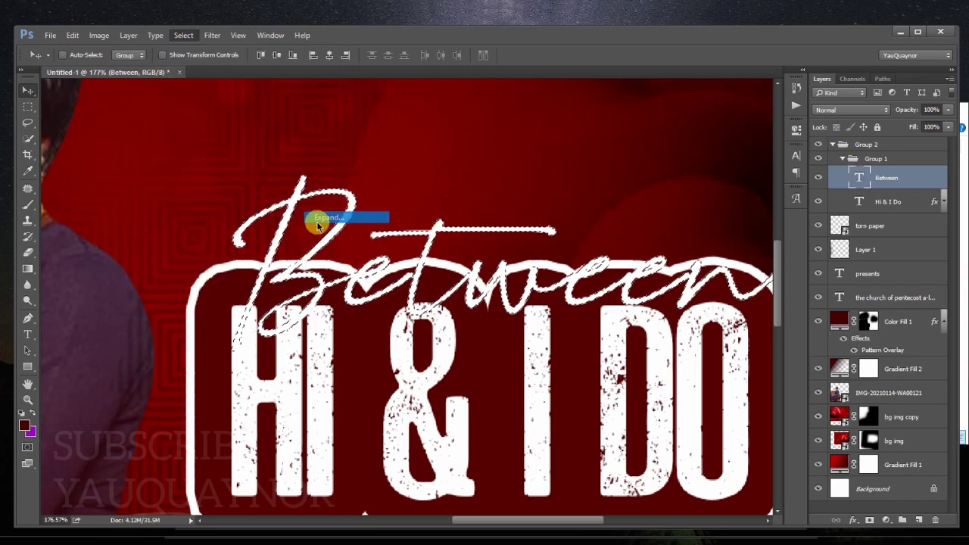
{"action": "left_click", "coordinate": [548, 190]}
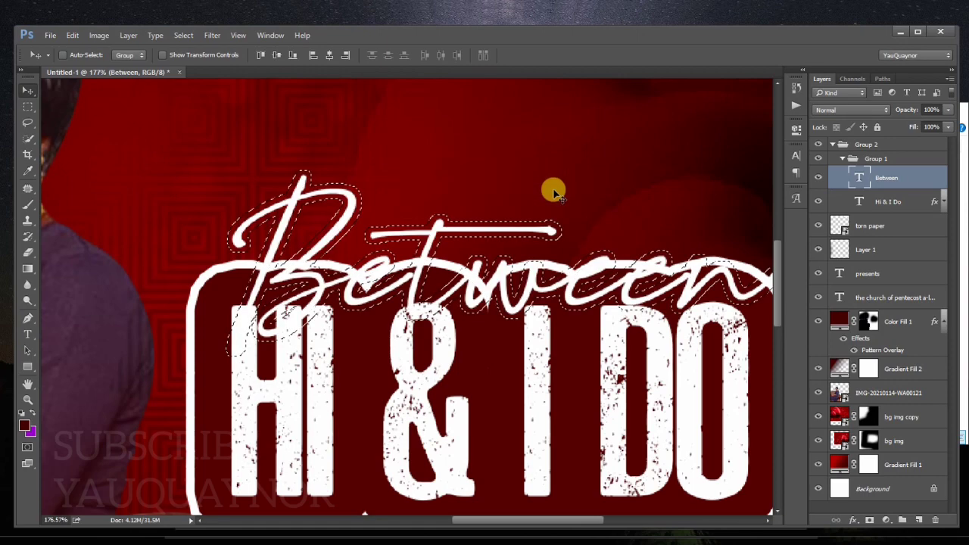
{"action": "left_click", "coordinate": [874, 159]}
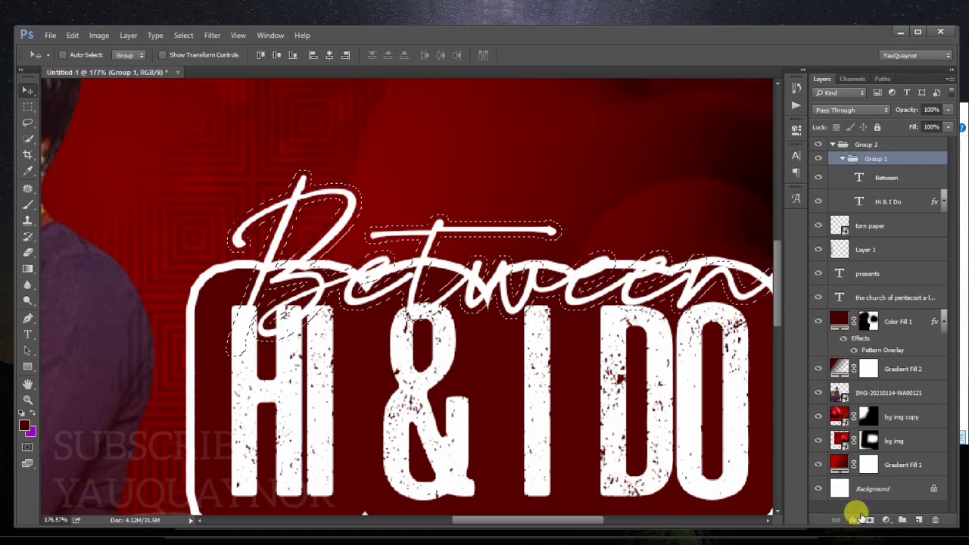
{"action": "left_click", "coordinate": [869, 521]}
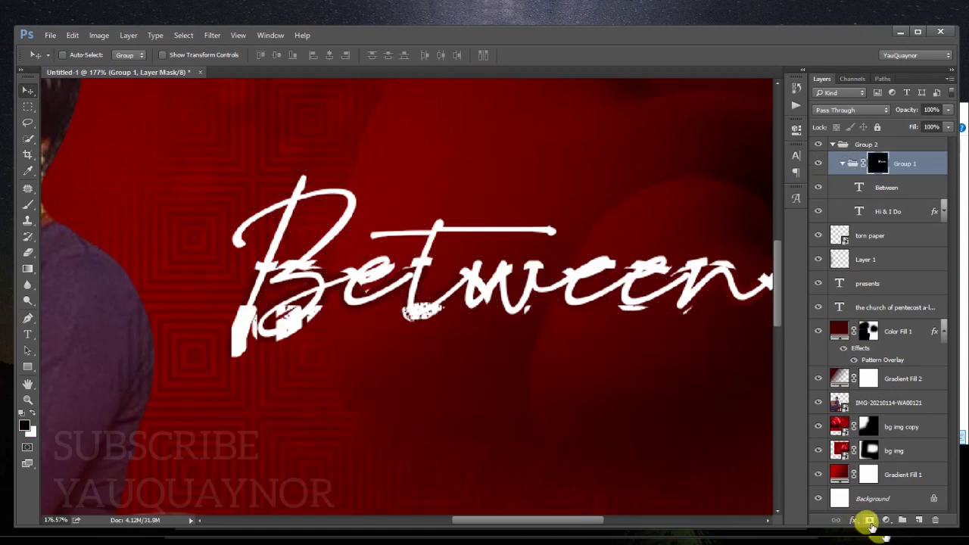
{"action": "key", "text": "ctrl+i"}
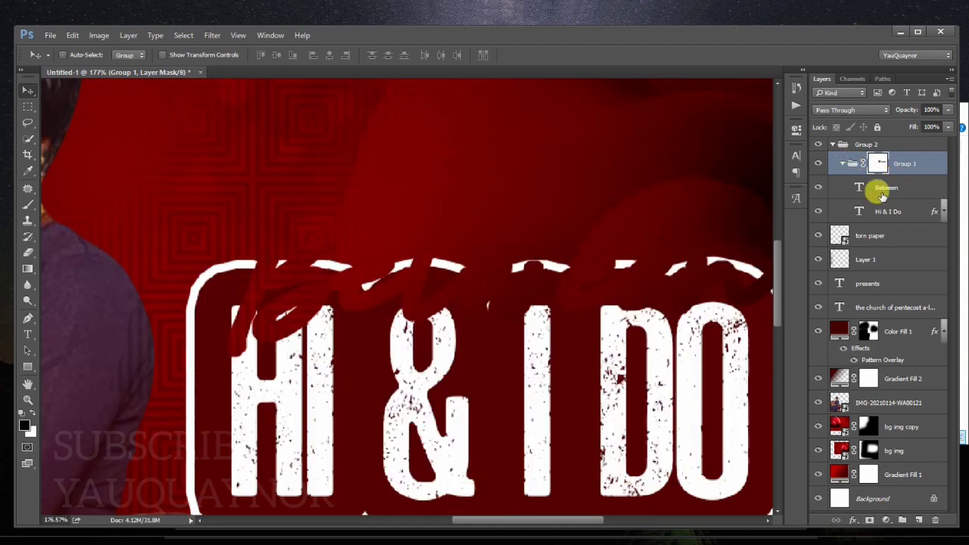
{"action": "mouse_move", "coordinate": [880, 188]}
{"action": "left_mouse_down"}
{"action": "mouse_move", "coordinate": [861, 146]}
{"action": "mouse_move", "coordinate": [870, 155]}
{"action": "left_mouse_up"}
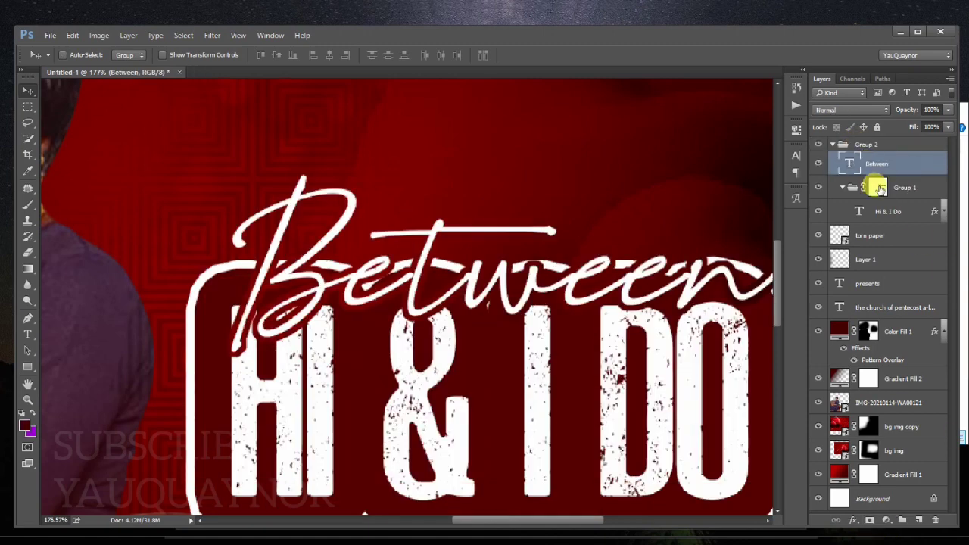
{"action": "mouse_move", "coordinate": [878, 193]}
{"action": "left_mouse_down"}
{"action": "mouse_move", "coordinate": [878, 149]}
{"action": "mouse_move", "coordinate": [858, 190]}
{"action": "left_mouse_up"}
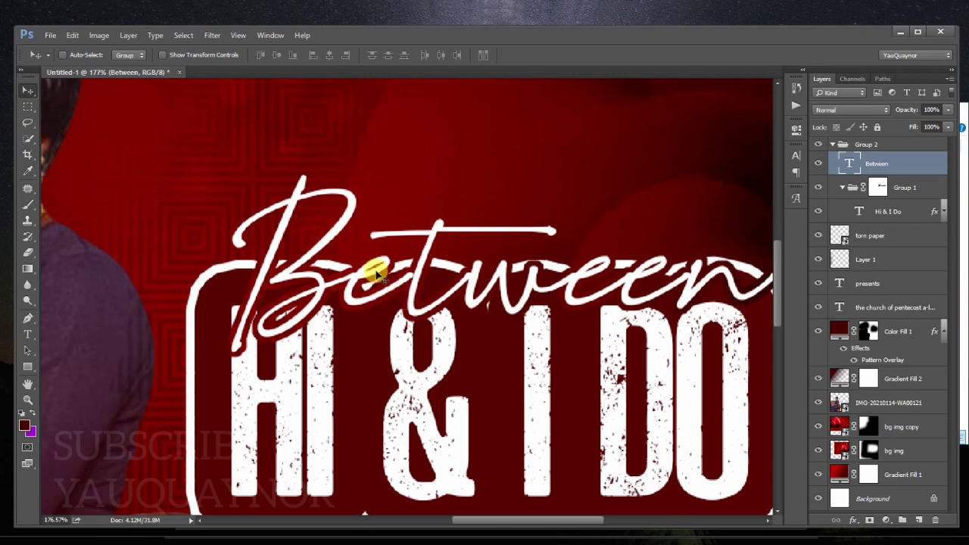
Select Group 1's mask and set up a fully hard 31 px brush.
{"action": "left_click", "coordinate": [869, 189]}
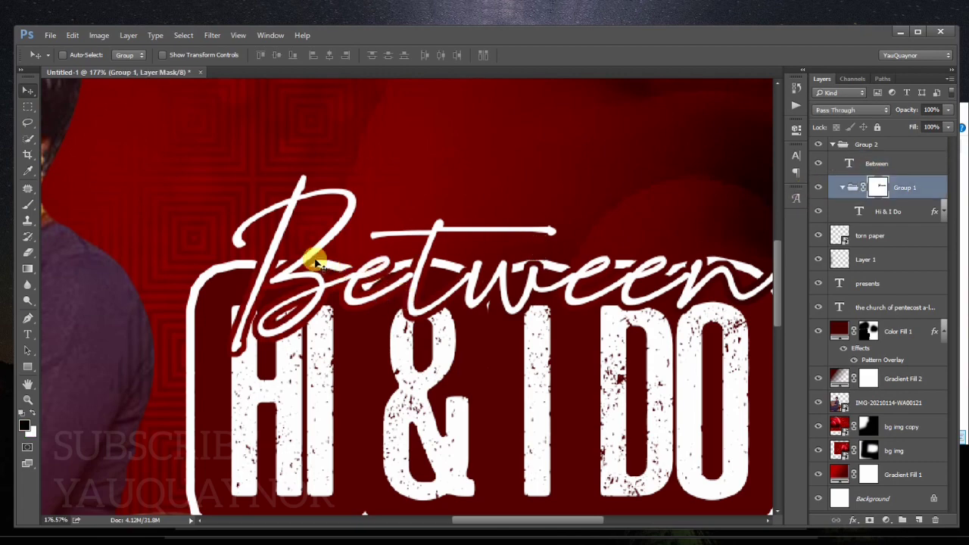
{"action": "scroll", "coordinate": [297, 255], "scroll_direction": "up", "scroll_amount": 5}
{"action": "scroll", "coordinate": [297, 256], "scroll_direction": "up", "scroll_amount": 2}
{"action": "key", "text": "b"}
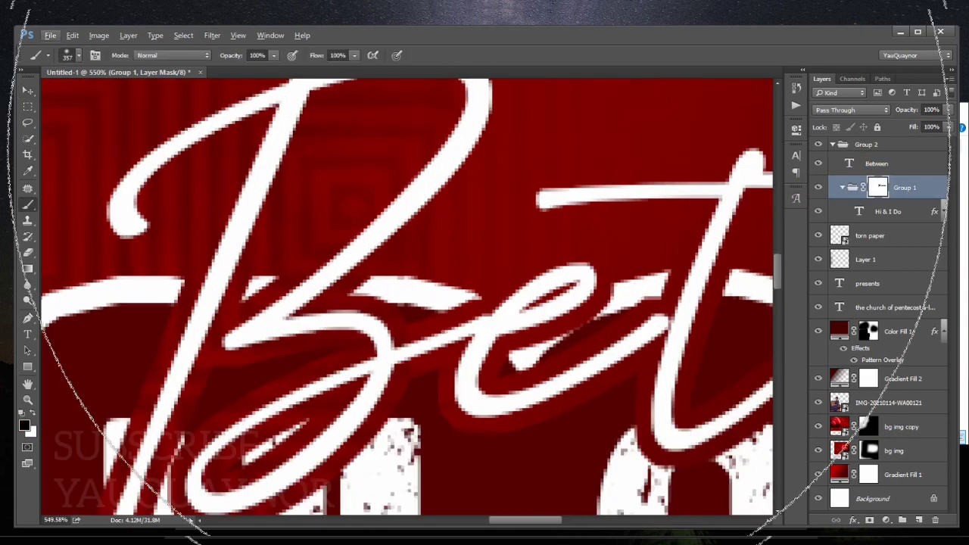
{"action": "right_click", "coordinate": [501, 231]}
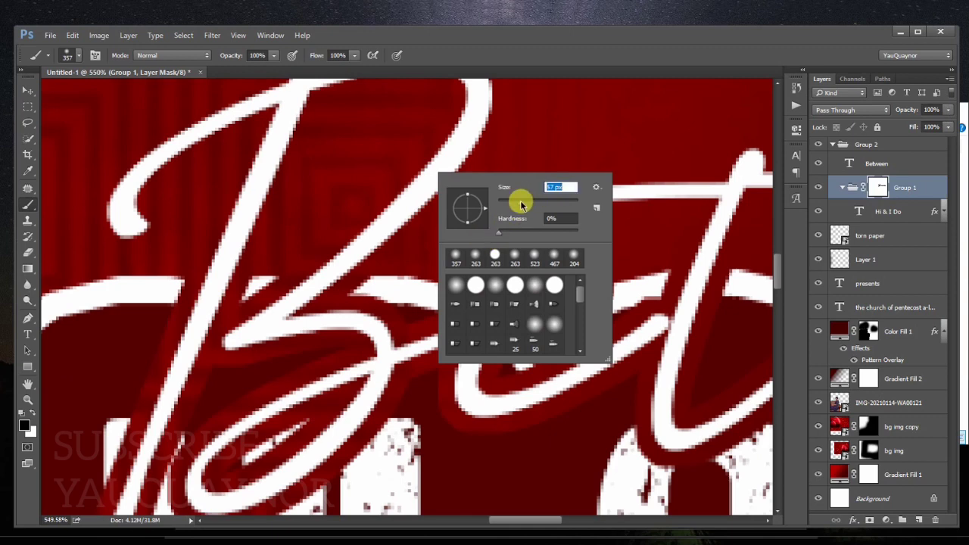
{"action": "left_click_drag", "start_coordinate": [521, 204], "coordinate": [273, 205]}
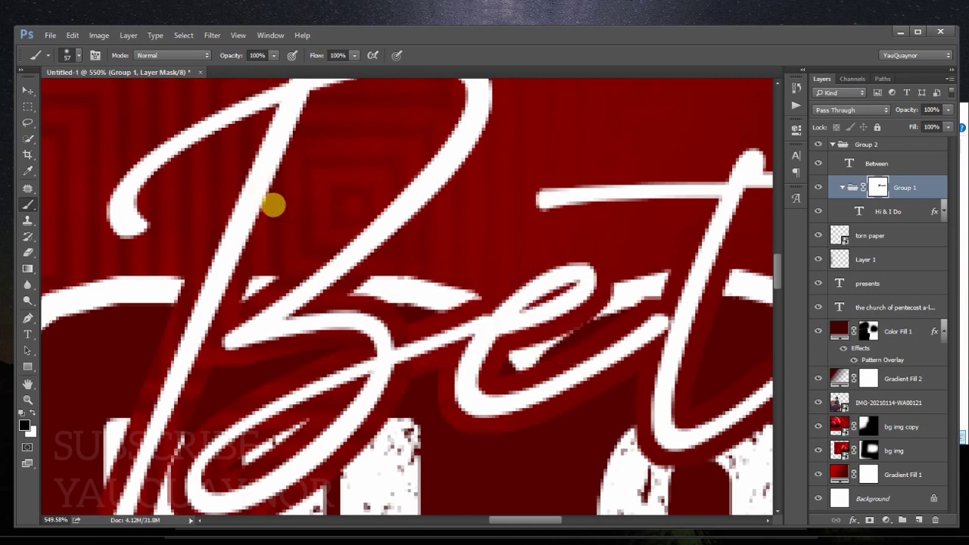
{"action": "right_click", "coordinate": [422, 261]}
{"action": "left_click_drag", "start_coordinate": [460, 310], "coordinate": [585, 302]}
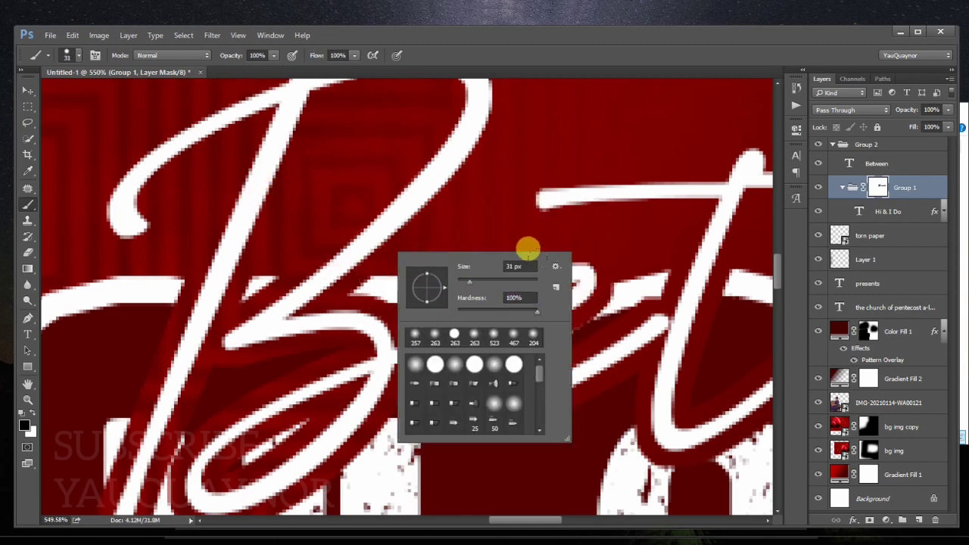
{"action": "left_click", "coordinate": [527, 248]}
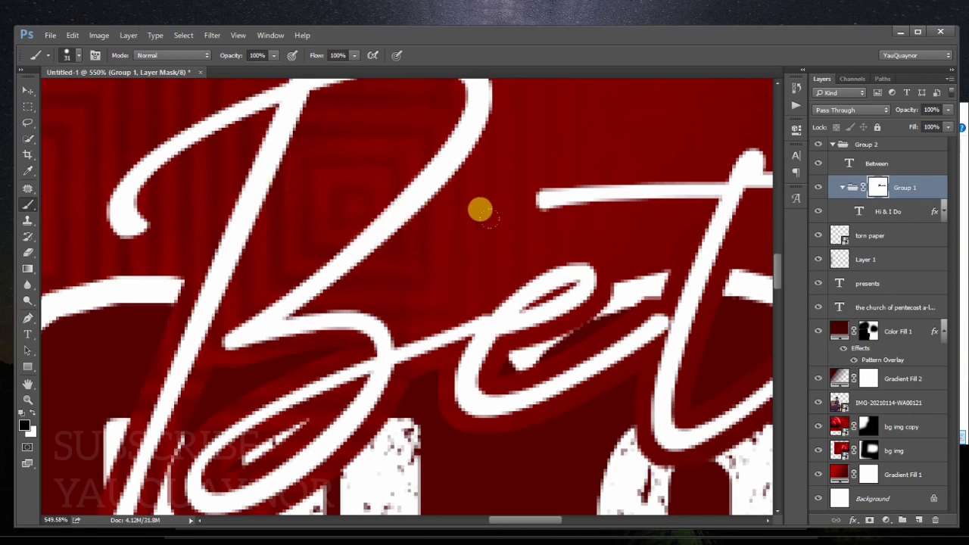
Paint away the dark shading around the Between letters on the mask.
{"action": "mouse_move", "coordinate": [478, 208]}
{"action": "left_mouse_down"}
{"action": "mouse_move", "coordinate": [560, 220]}
{"action": "mouse_move", "coordinate": [535, 221]}
{"action": "mouse_move", "coordinate": [469, 290]}
{"action": "left_mouse_up"}
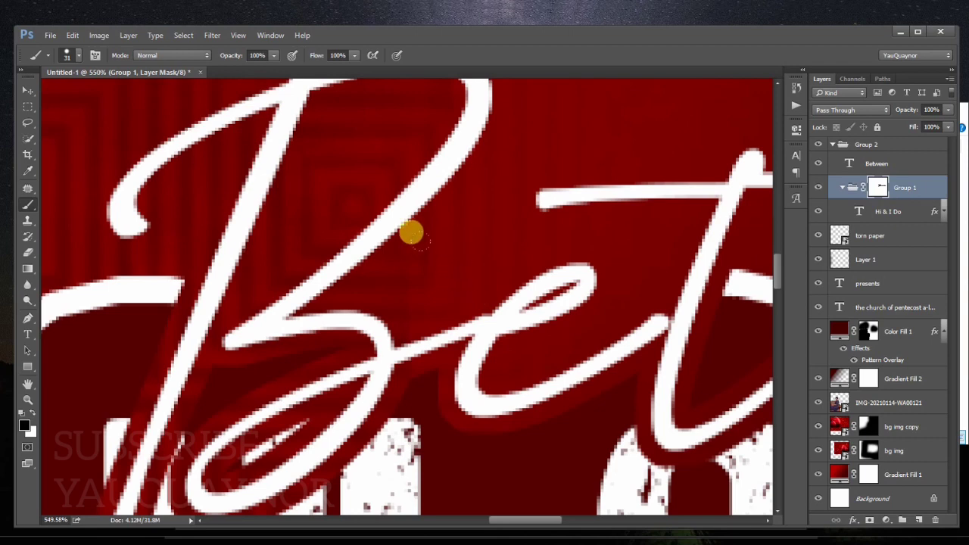
{"action": "left_click_drag", "start_coordinate": [515, 268], "coordinate": [340, 271]}
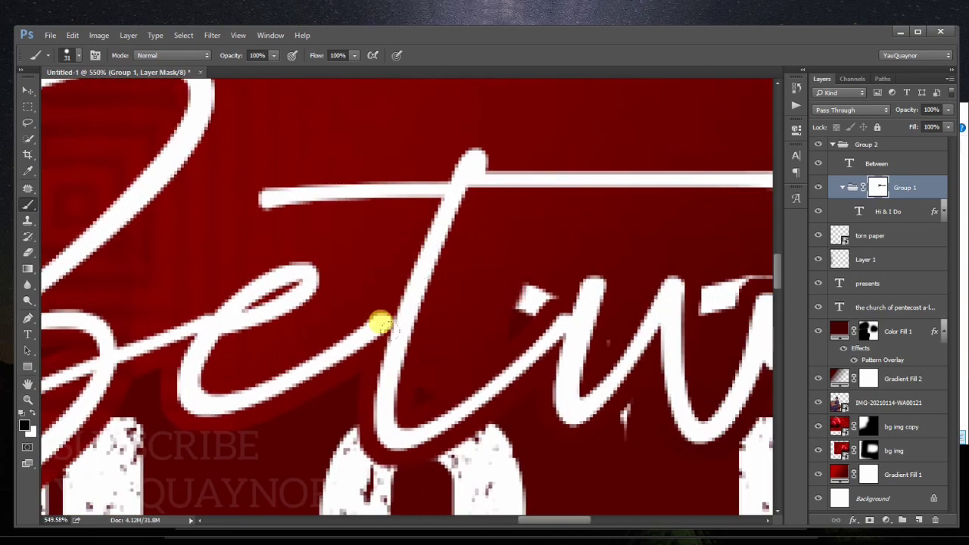
{"action": "scroll", "coordinate": [447, 296], "scroll_direction": "right", "scroll_amount": 5}
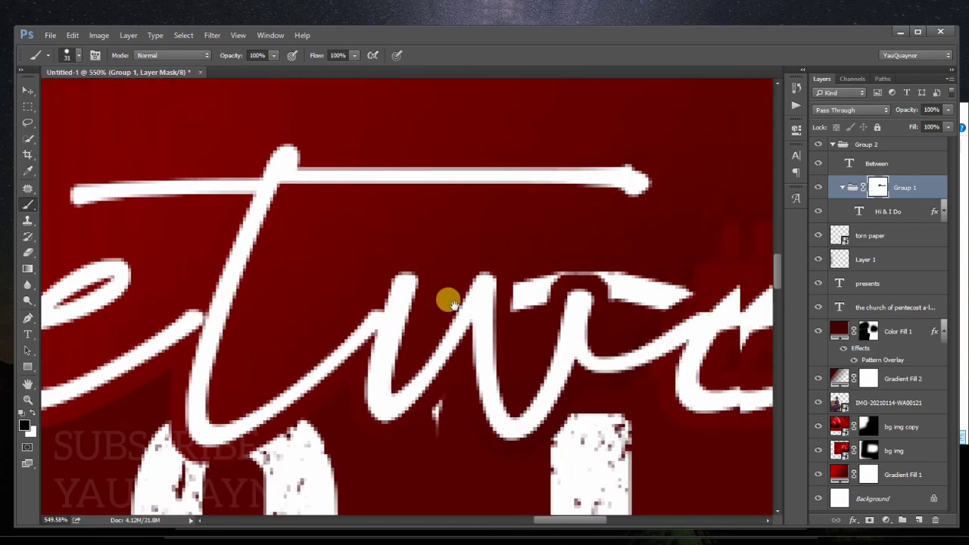
{"action": "left_click_drag", "start_coordinate": [519, 232], "coordinate": [346, 299]}
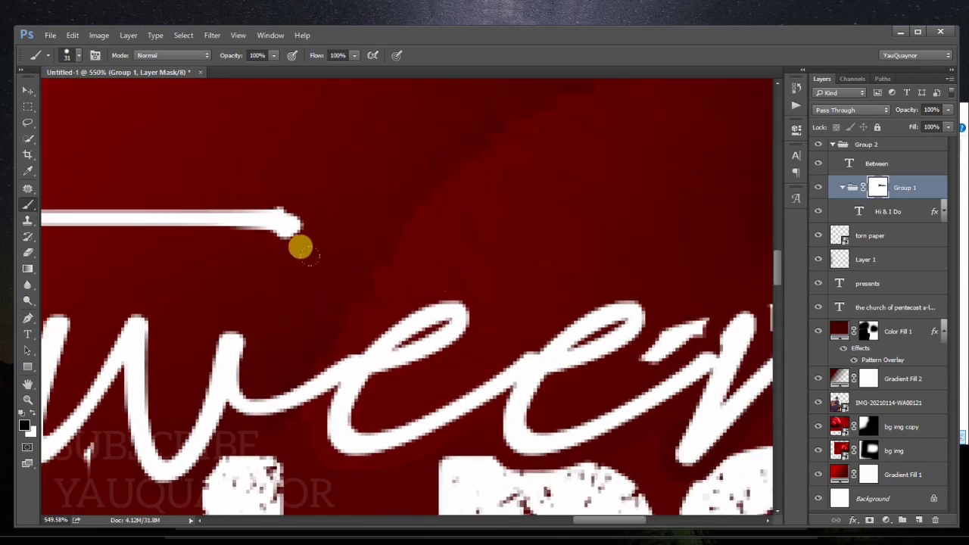
{"action": "left_click_drag", "start_coordinate": [501, 292], "coordinate": [303, 264]}
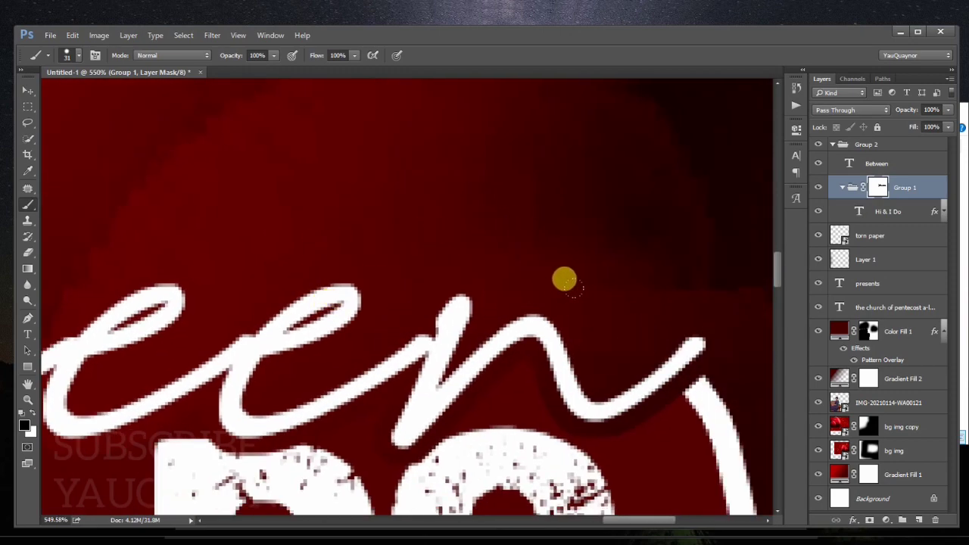
{"action": "key", "text": "ctrl+0"}
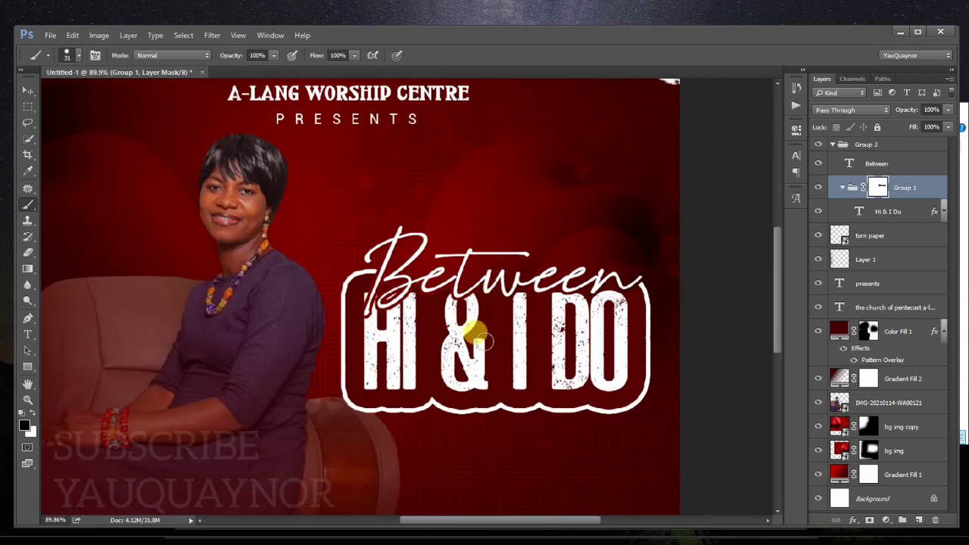
Recolor the Between script text layer bright yellow, hex e9fe00.
{"action": "key", "text": "v"}
{"action": "left_click", "coordinate": [818, 163]}
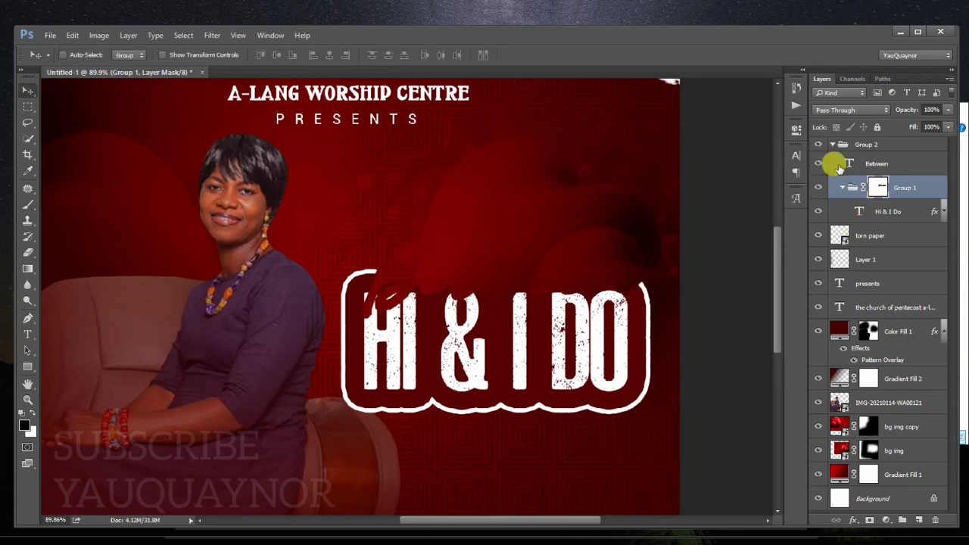
{"action": "left_click", "coordinate": [909, 165]}
{"action": "left_click", "coordinate": [796, 155]}
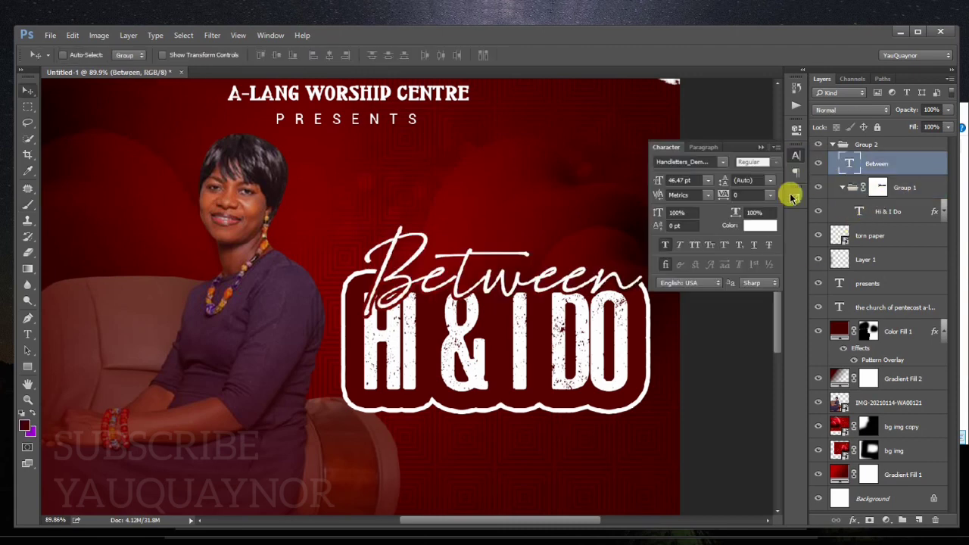
{"action": "left_click", "coordinate": [754, 225]}
{"action": "left_click_drag", "start_coordinate": [733, 267], "coordinate": [741, 302]}
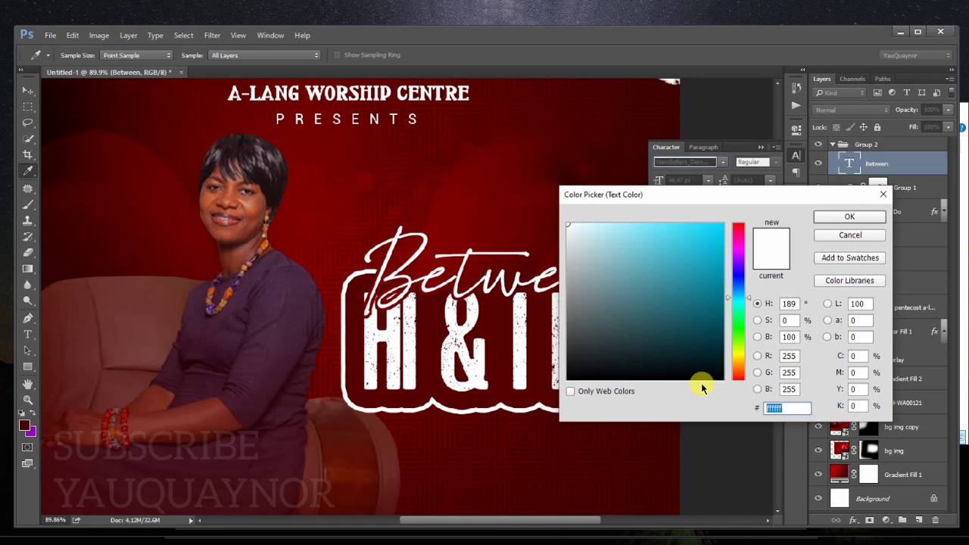
{"action": "type", "text": "bf"}
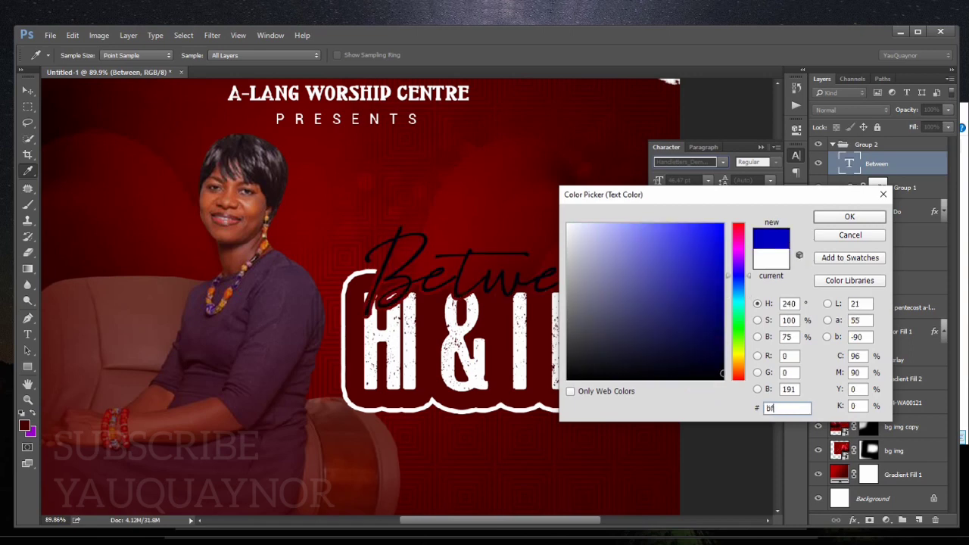
{"action": "type", "text": "fe0"}
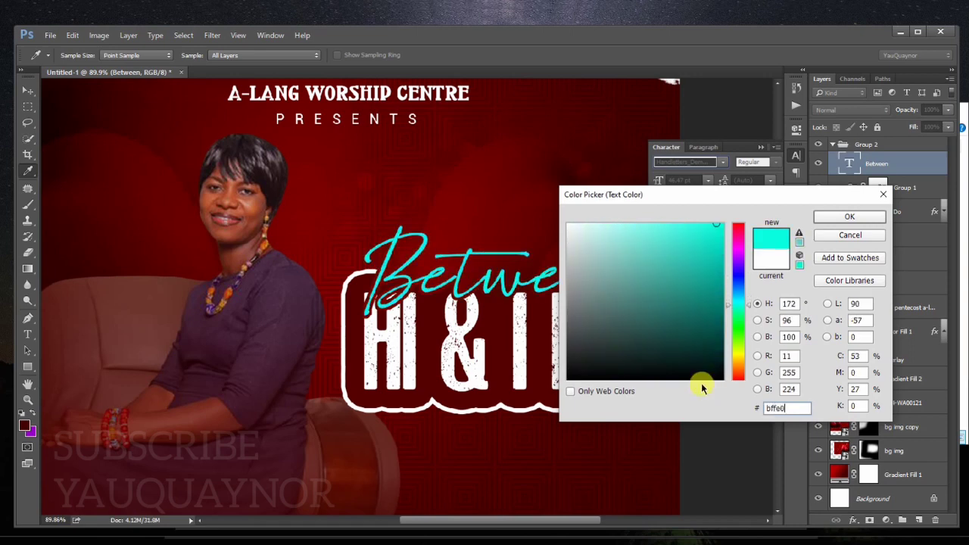
{"action": "type", "text": "0"}
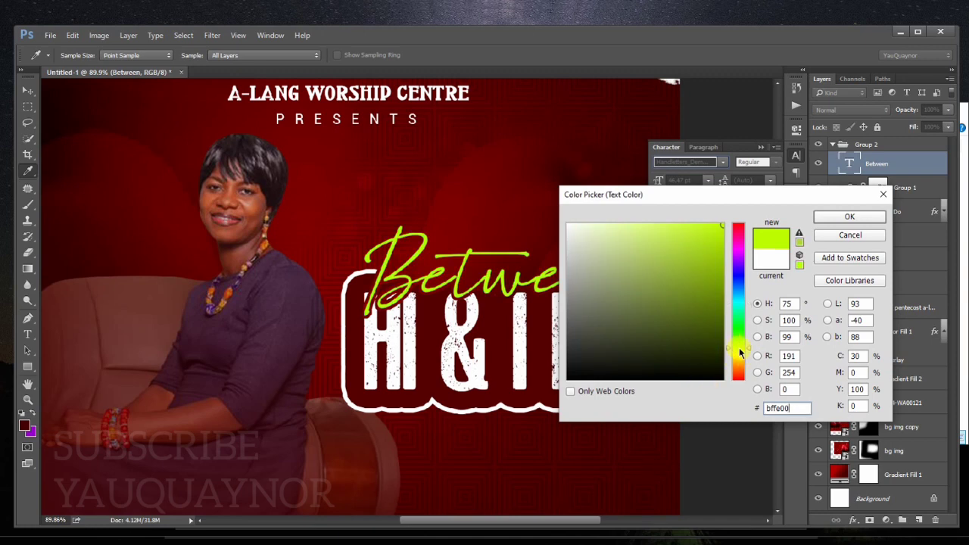
{"action": "left_click_drag", "start_coordinate": [740, 353], "coordinate": [740, 356]}
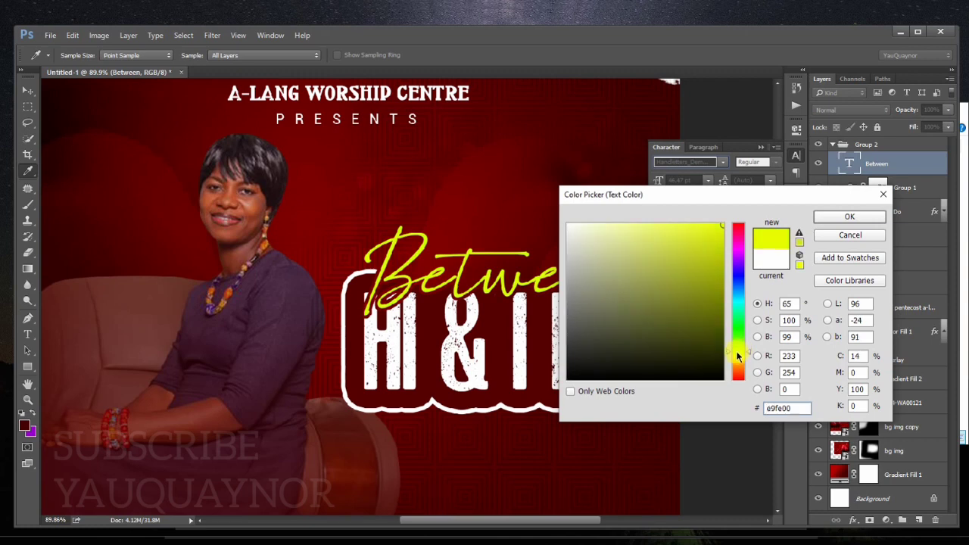
{"action": "left_click", "coordinate": [825, 218]}
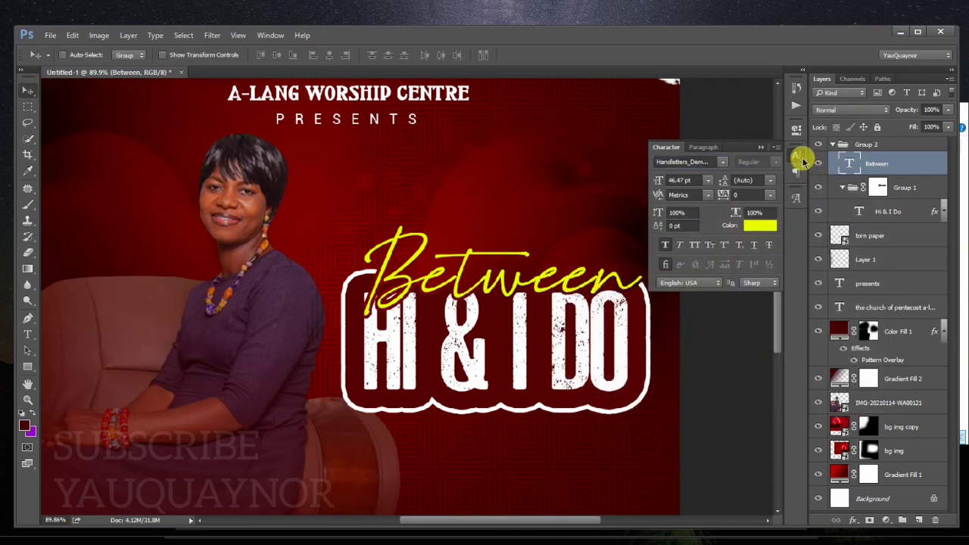
Select the Group 2 title group holding Between and HI & I DO.
{"action": "left_click", "coordinate": [795, 155]}
{"action": "right_click", "coordinate": [908, 159]}
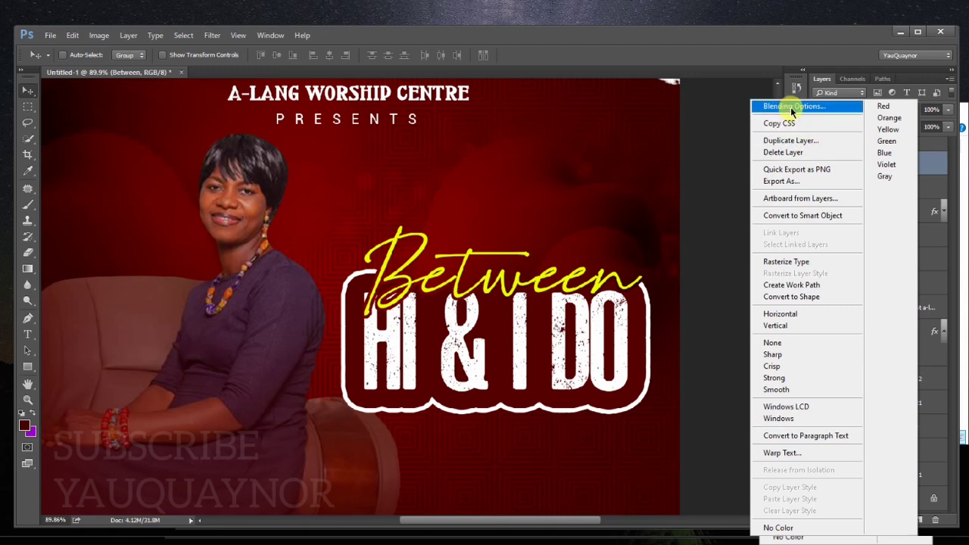
{"action": "left_click", "coordinate": [735, 104]}
{"action": "right_click", "coordinate": [821, 144]}
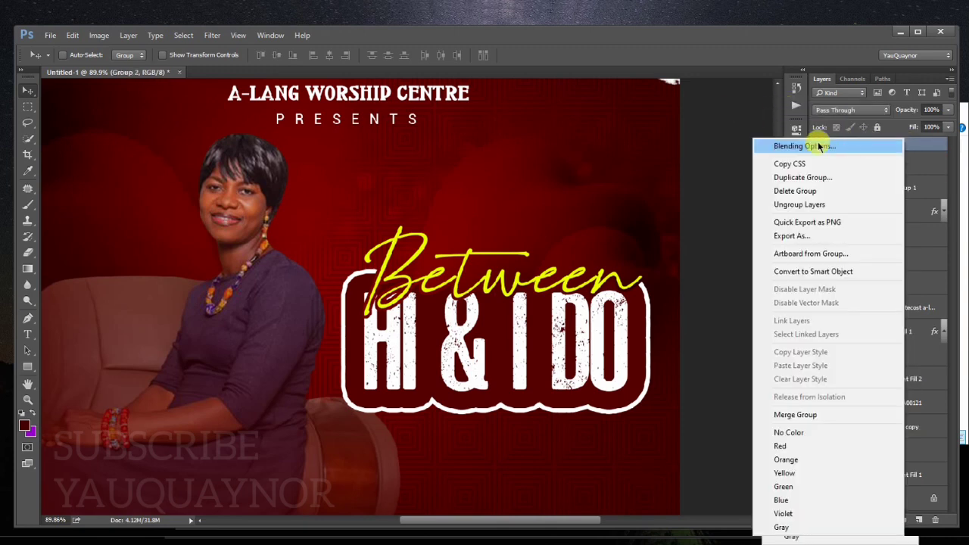
Add a black drop shadow to Group 2: 69% opacity, 2% spread, 156 px size.
{"action": "left_click", "coordinate": [690, 138]}
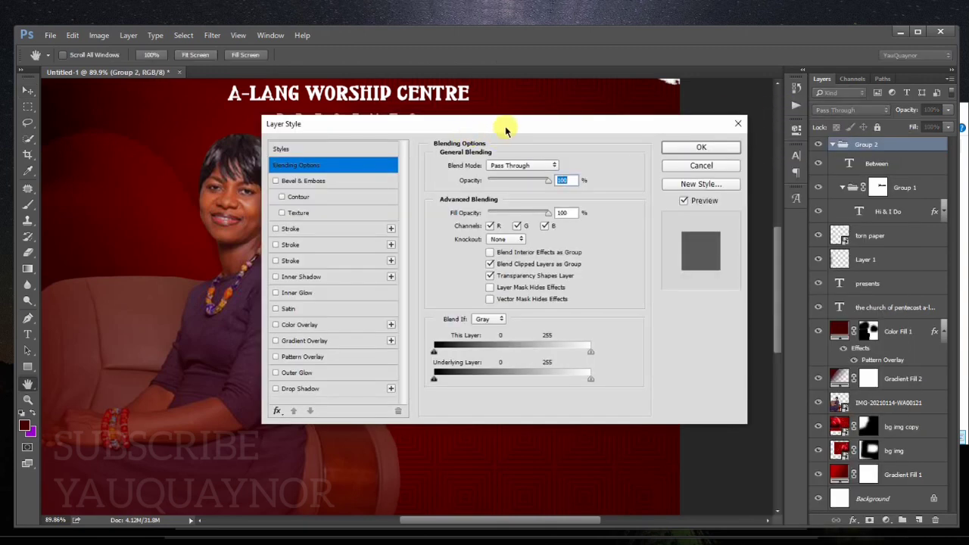
{"action": "left_click_drag", "start_coordinate": [549, 125], "coordinate": [930, 121]}
{"action": "left_click", "coordinate": [736, 378]}
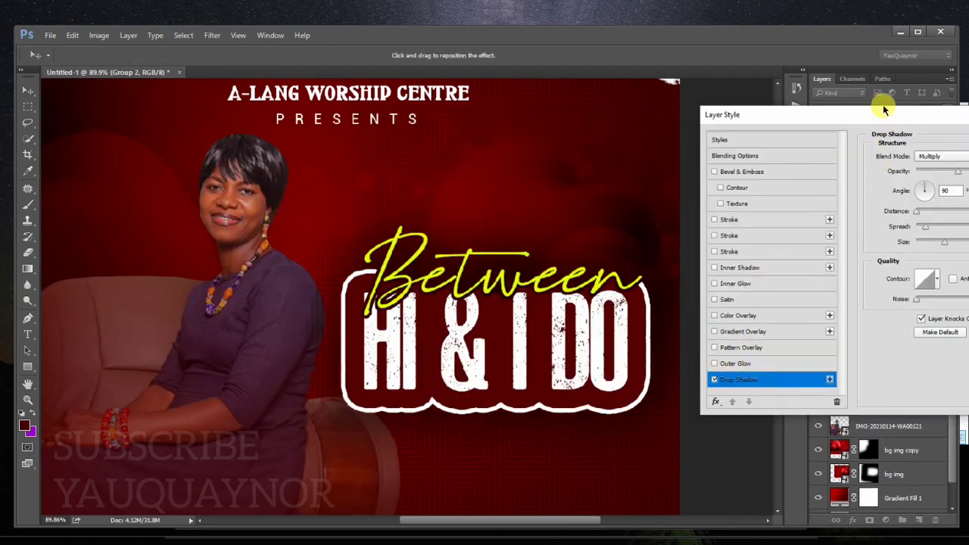
{"action": "left_click_drag", "start_coordinate": [881, 119], "coordinate": [784, 100]}
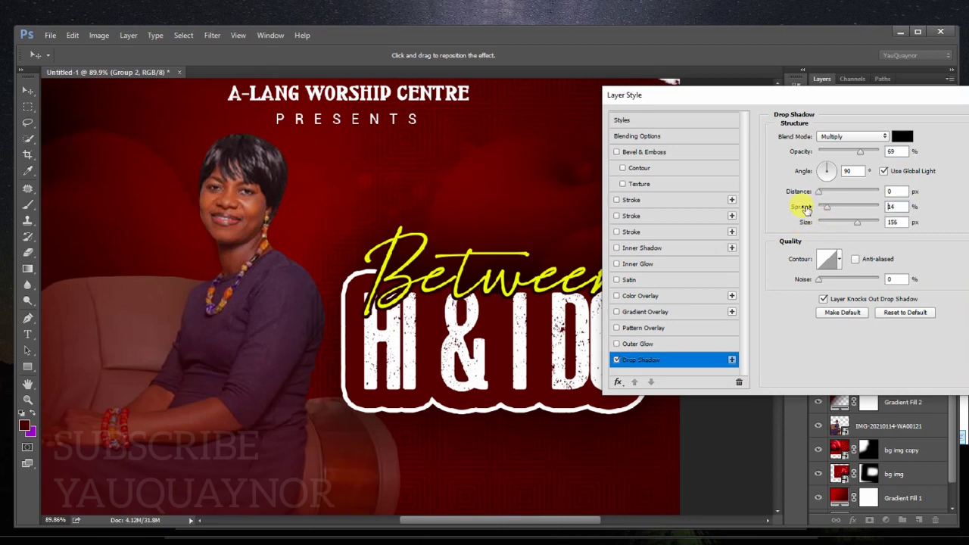
{"action": "left_click_drag", "start_coordinate": [801, 209], "coordinate": [799, 209]}
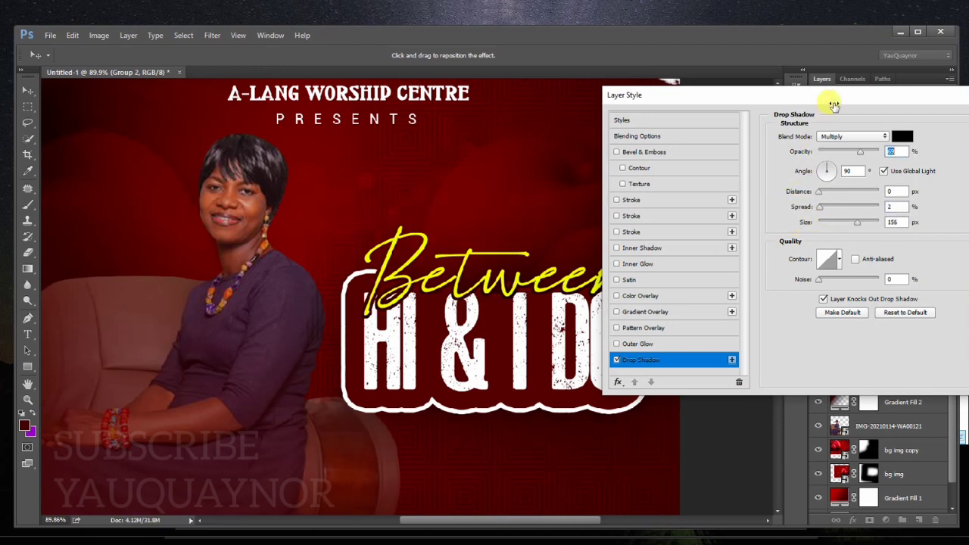
{"action": "left_click_drag", "start_coordinate": [833, 104], "coordinate": [601, 114]}
{"action": "left_click", "coordinate": [790, 129]}
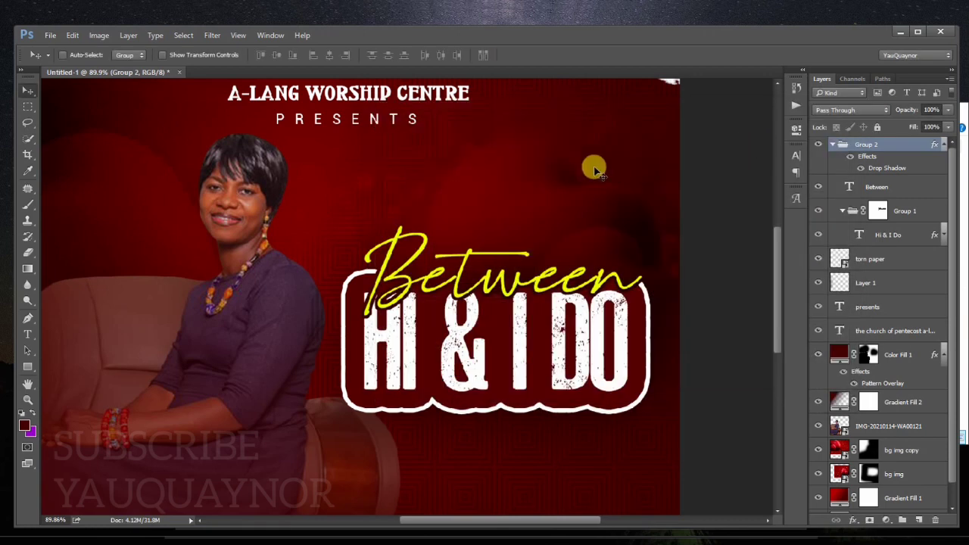
Zoom out to 50% and move Group 2 up about 0.15 in.
{"action": "key", "text": "ctrl+minus"}
{"action": "key", "text": "ctrl+minus"}
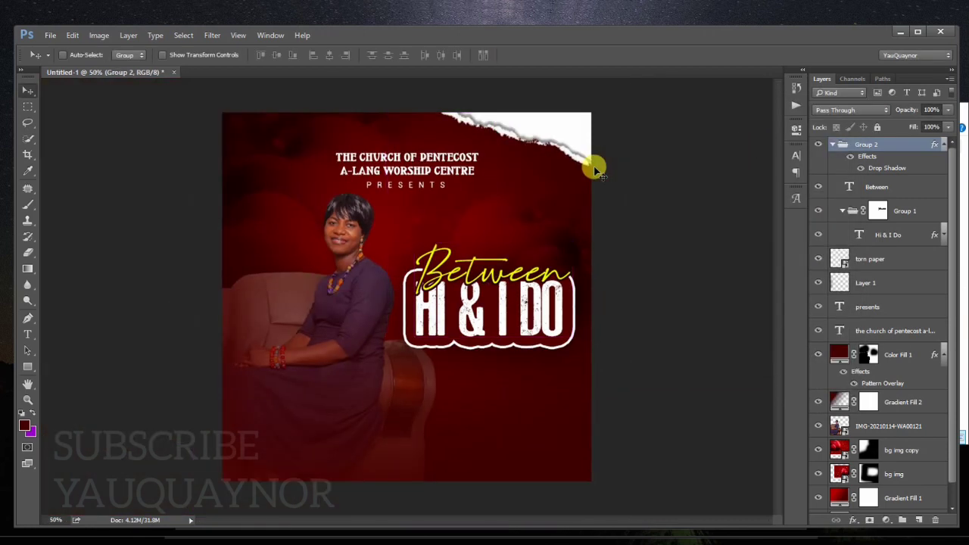
{"action": "left_click_drag", "start_coordinate": [518, 287], "coordinate": [518, 273]}
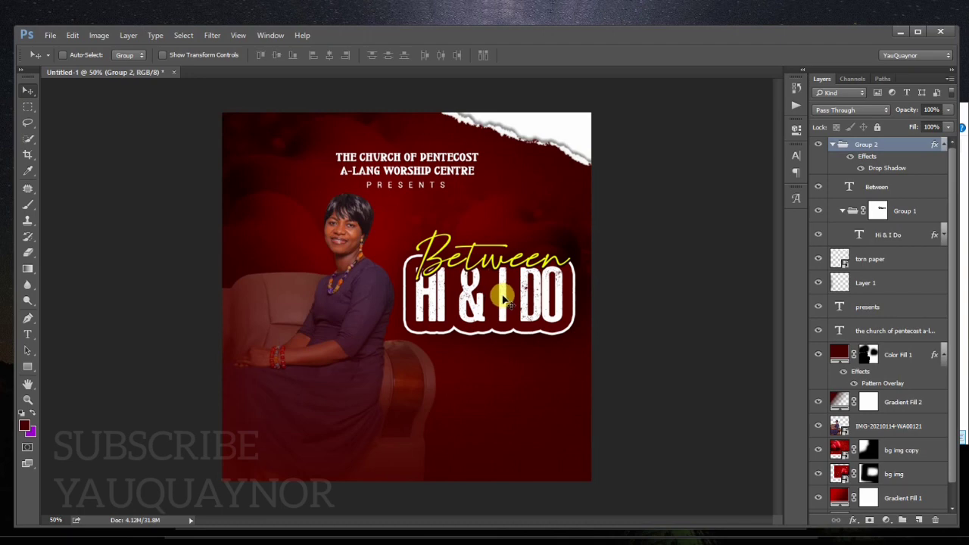
Collapse Group 1 and Group 2, then select the torn paper layer.
{"action": "left_click", "coordinate": [841, 210]}
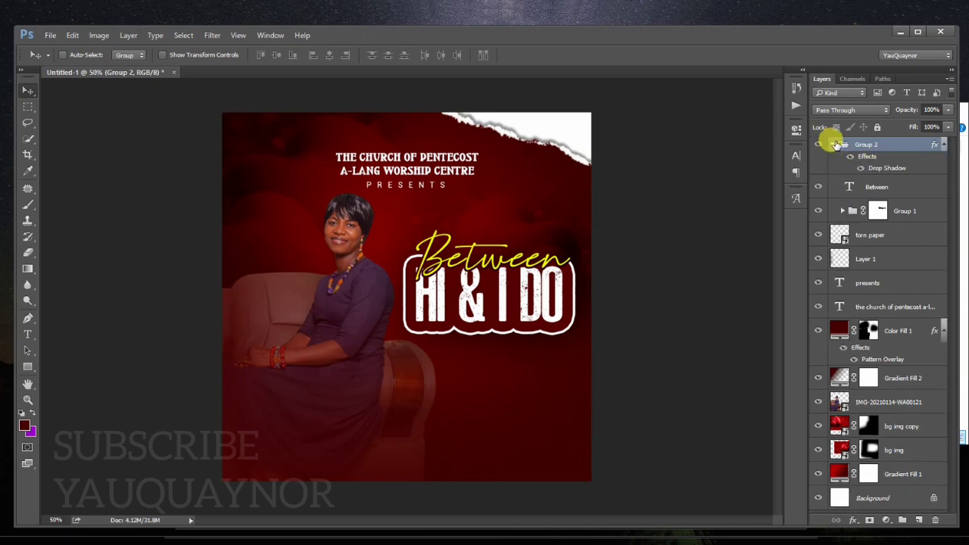
{"action": "left_click", "coordinate": [833, 144]}
{"action": "left_click", "coordinate": [872, 189]}
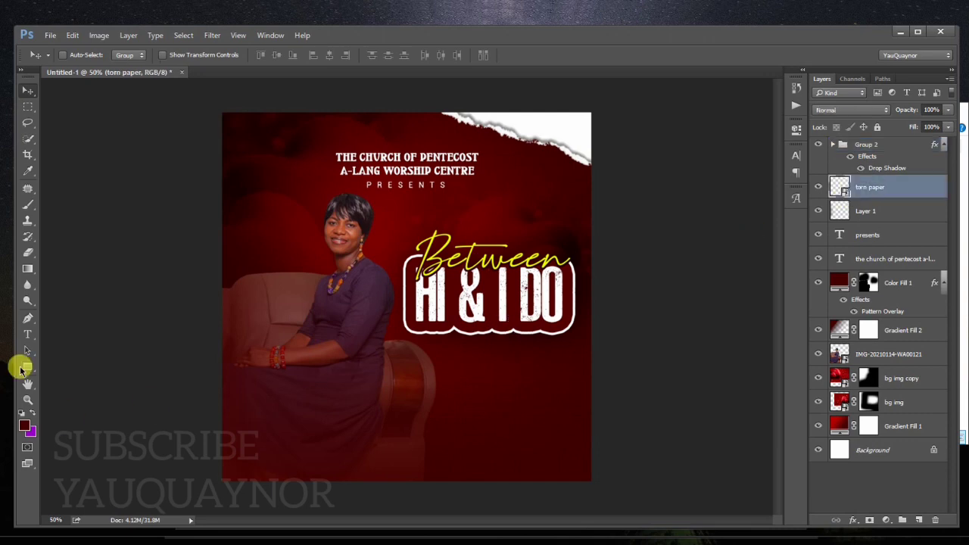
Draw a tall thin white rectangle at the flyer's lower left and move it down.
{"action": "left_click", "coordinate": [23, 368]}
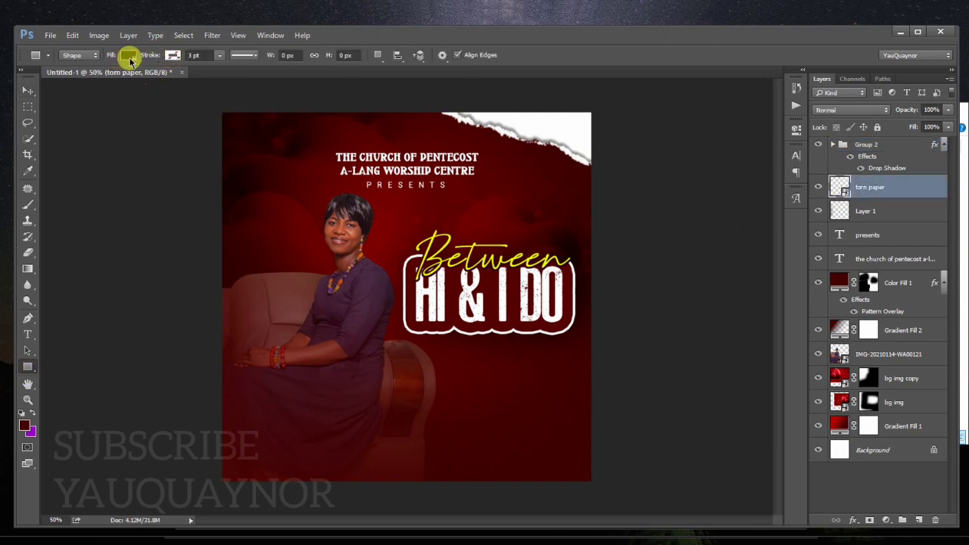
{"action": "left_click", "coordinate": [129, 56]}
{"action": "left_click", "coordinate": [154, 119]}
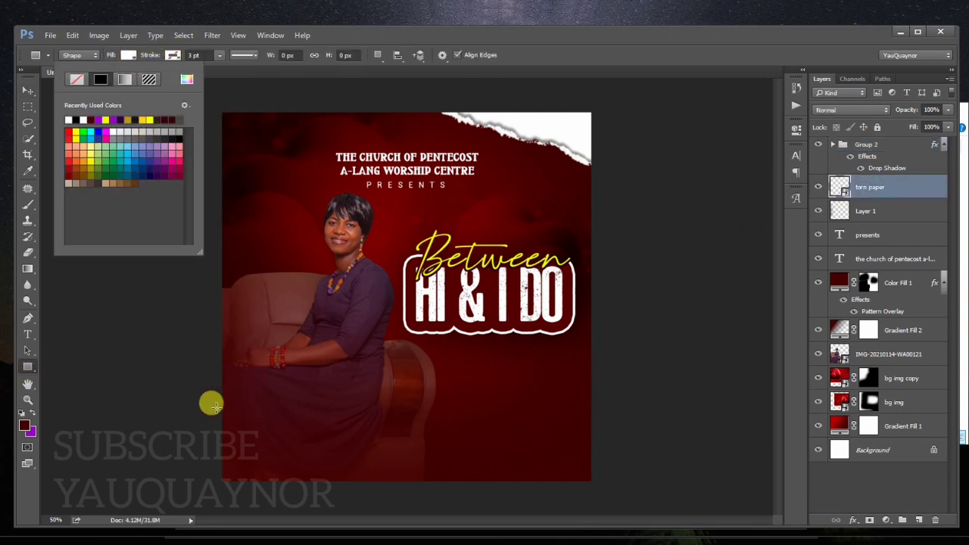
{"action": "left_click_drag", "start_coordinate": [213, 381], "coordinate": [220, 501]}
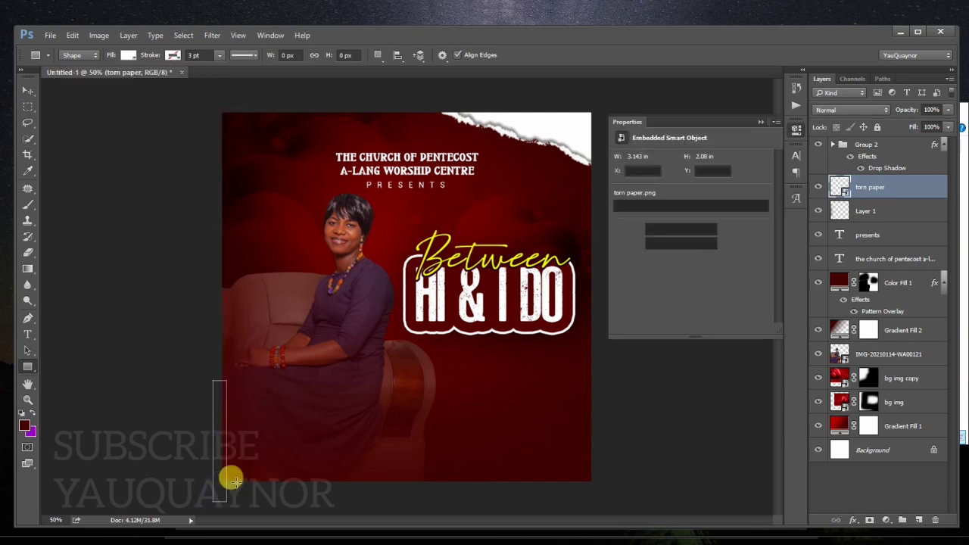
{"action": "left_click", "coordinate": [32, 91]}
{"action": "mouse_move", "coordinate": [255, 417]}
{"action": "left_mouse_down"}
{"action": "mouse_move", "coordinate": [265, 482]}
{"action": "mouse_move", "coordinate": [275, 482]}
{"action": "left_mouse_up"}
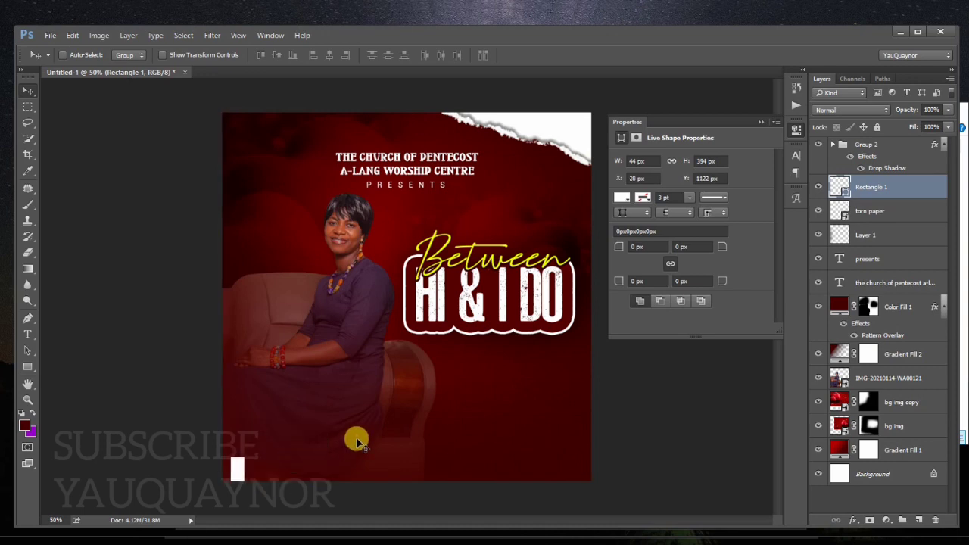
Resize the white bar into a small 44 × 76 px block near the bottom-left corner.
{"action": "key", "text": "ctrl+t"}
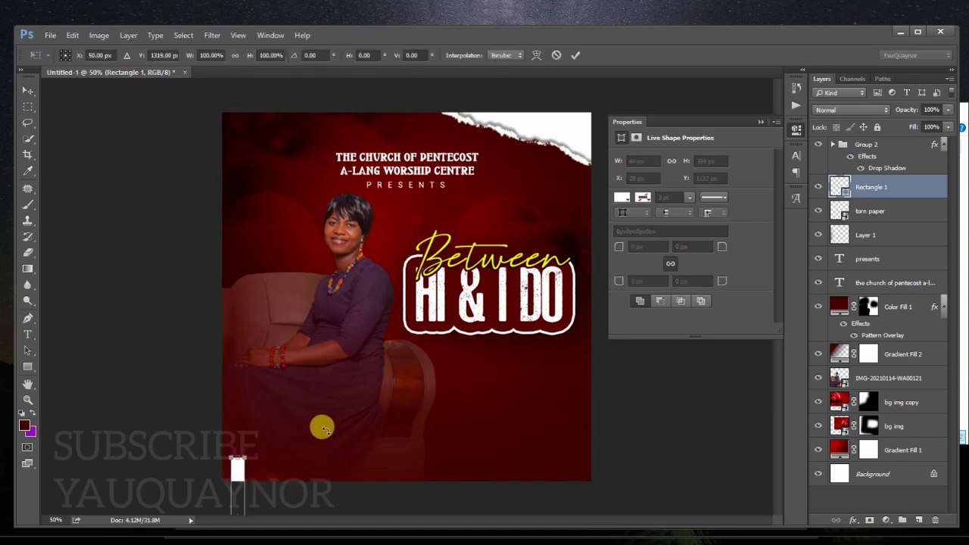
{"action": "key", "text": "ctrl+0"}
{"action": "scroll", "coordinate": [303, 428], "scroll_direction": "up", "scroll_amount": 3}
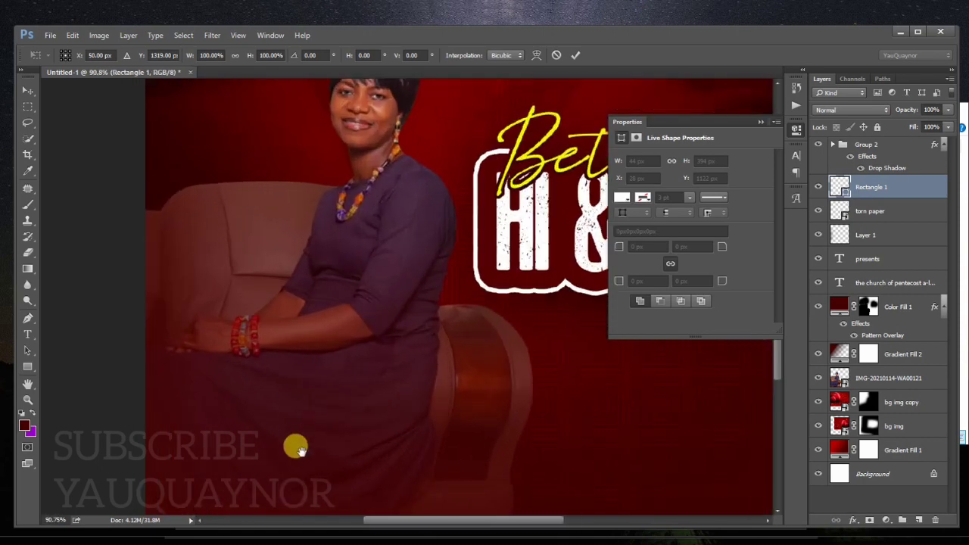
{"action": "left_click_drag", "start_coordinate": [337, 498], "coordinate": [353, 346]}
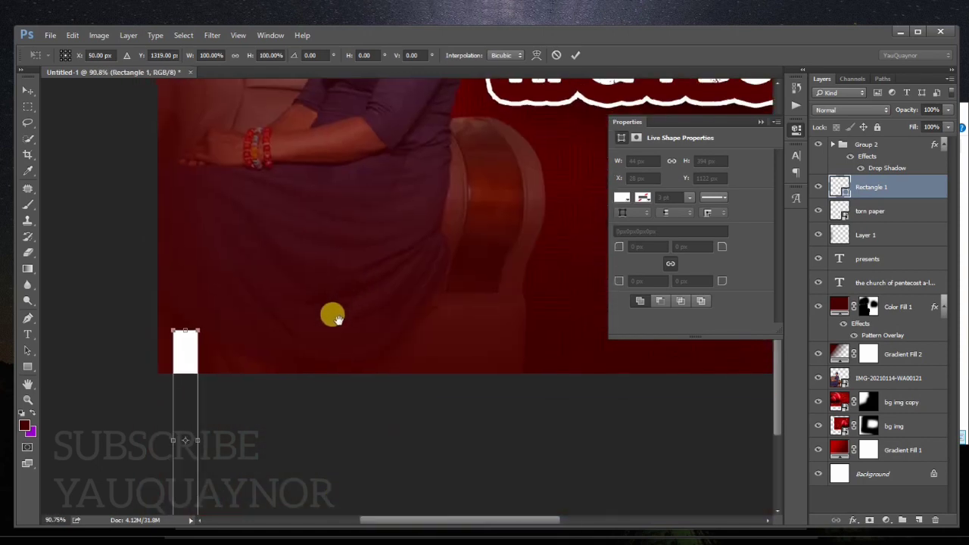
{"action": "left_click_drag", "start_coordinate": [192, 429], "coordinate": [196, 237]}
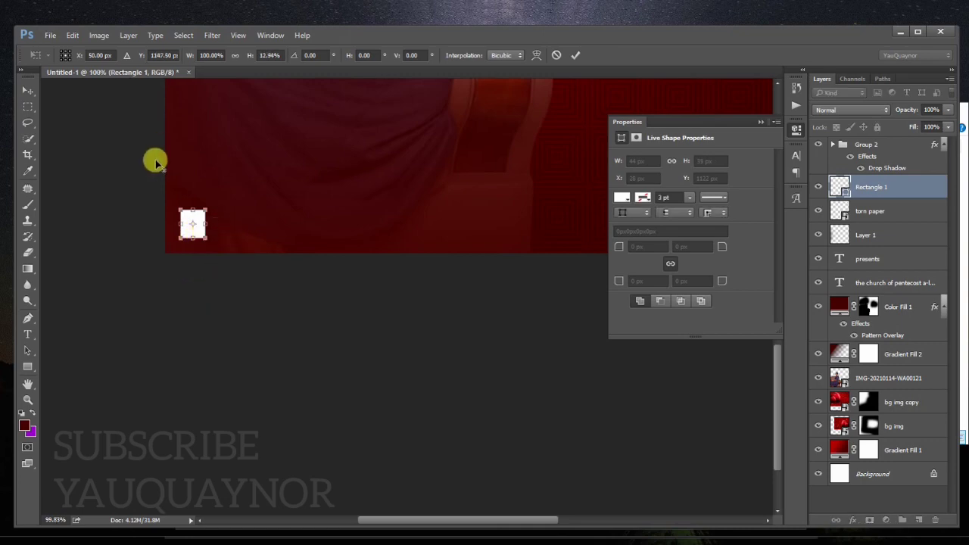
{"action": "scroll", "coordinate": [156, 158], "scroll_direction": "up", "scroll_amount": 3}
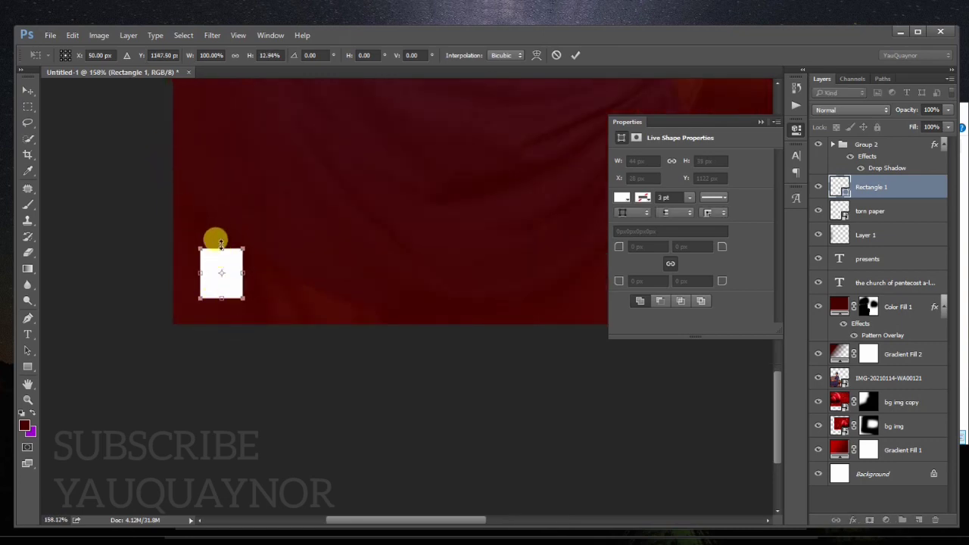
{"action": "left_click_drag", "start_coordinate": [220, 242], "coordinate": [221, 224]}
{"action": "key", "text": "Return"}
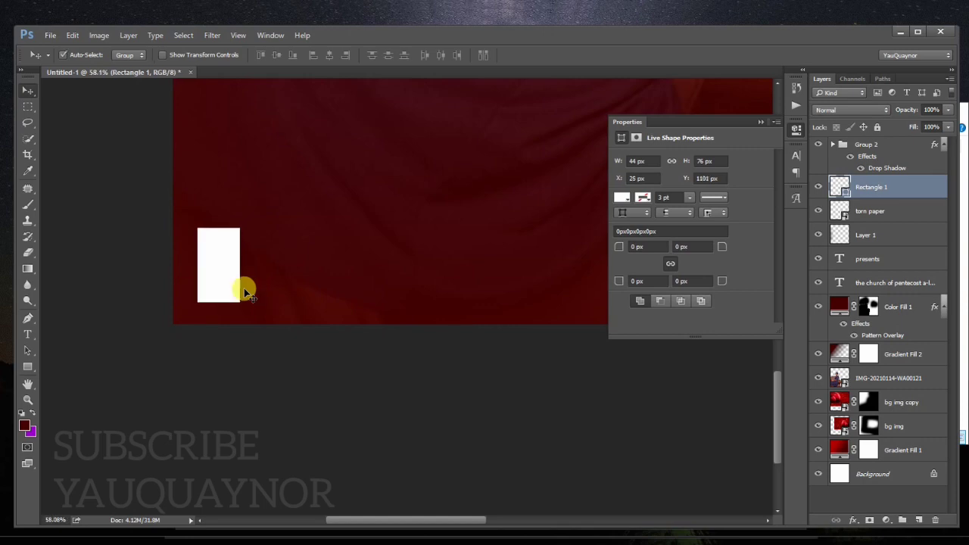
{"action": "left_click", "coordinate": [797, 133]}
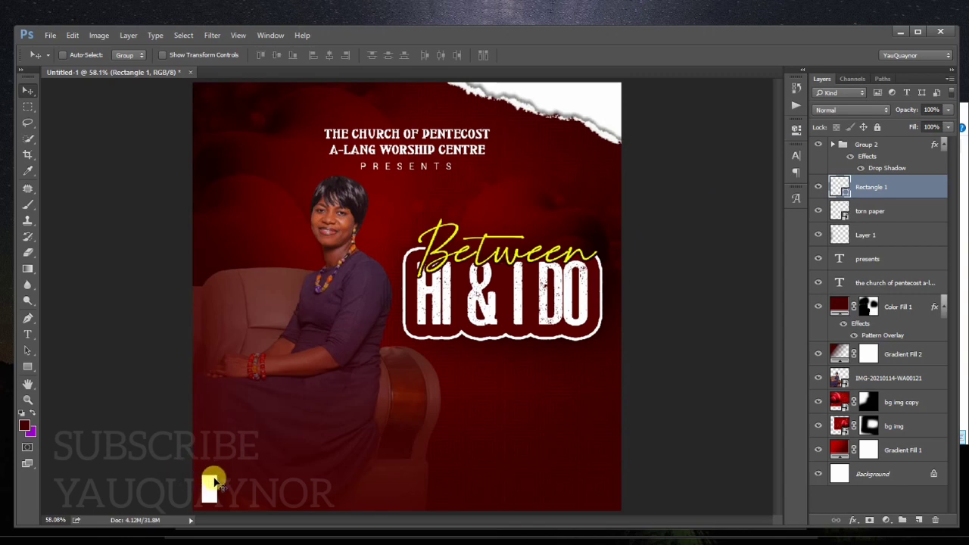
{"action": "key", "text": "shift+Down"}
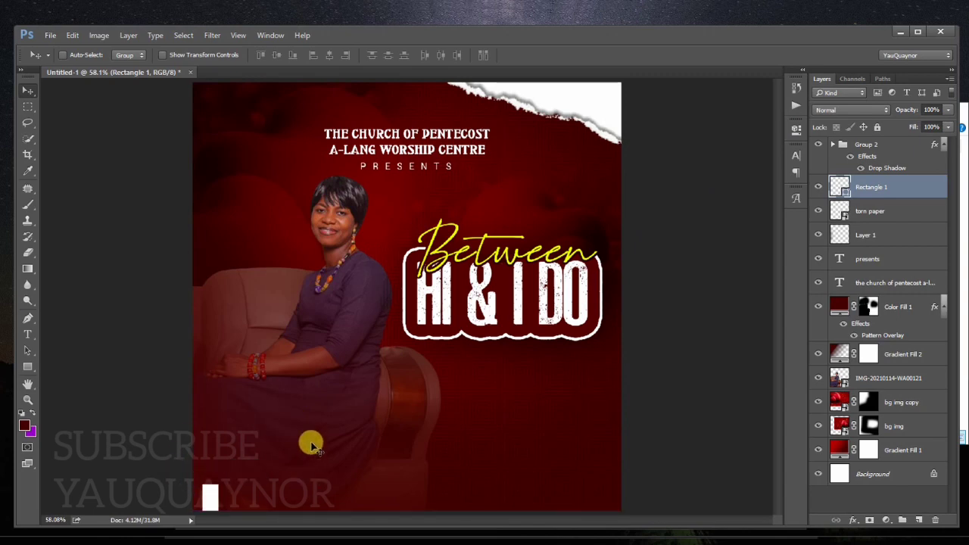
Add a 'Date' text line below the title in Roboto Light Italic.
{"action": "left_click", "coordinate": [27, 334]}
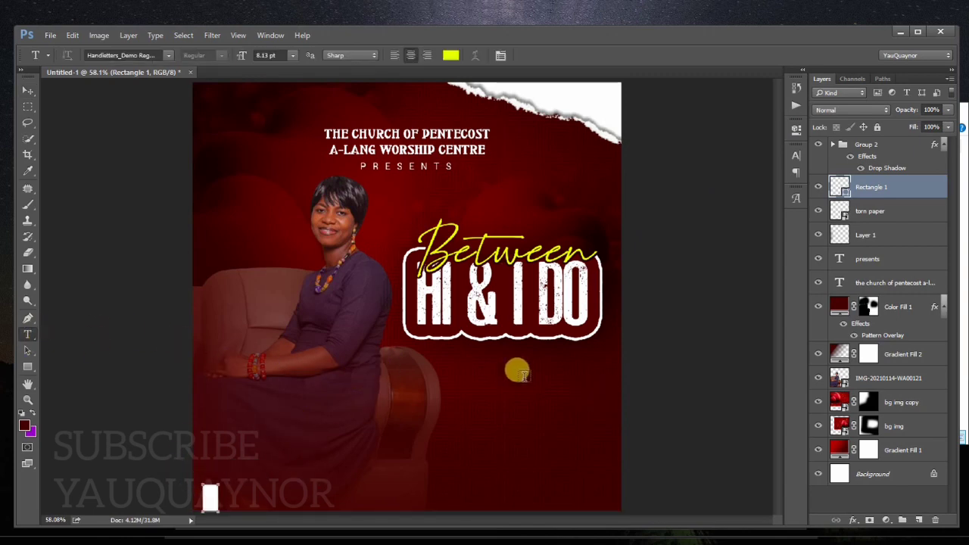
{"action": "left_click", "coordinate": [476, 383]}
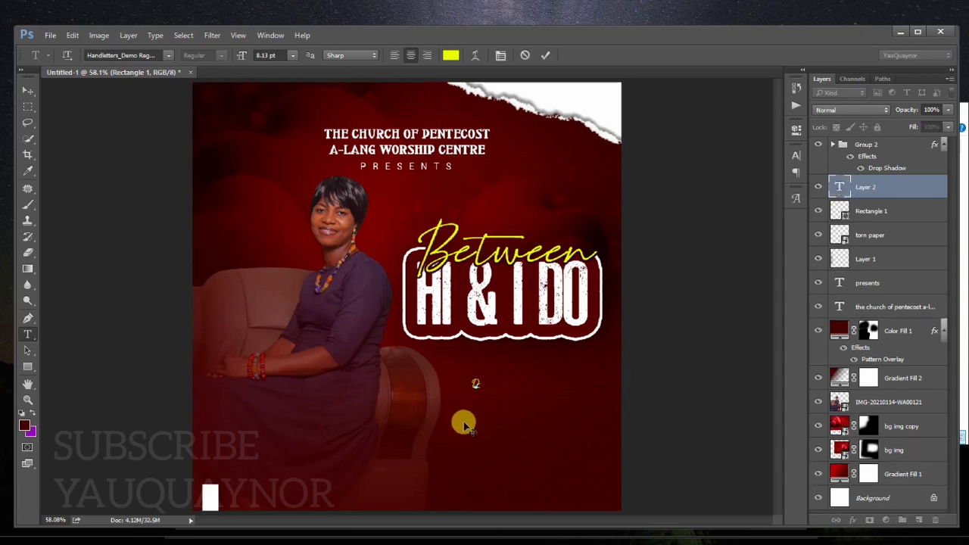
{"action": "key", "text": "ctrl+a"}
{"action": "key", "text": "ctrl+t"}
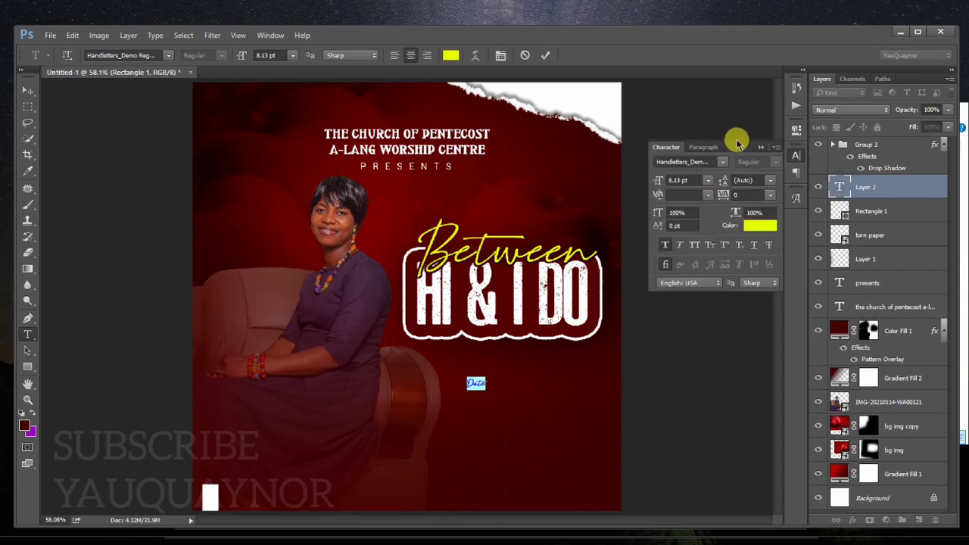
{"action": "type", "text": "ro"}
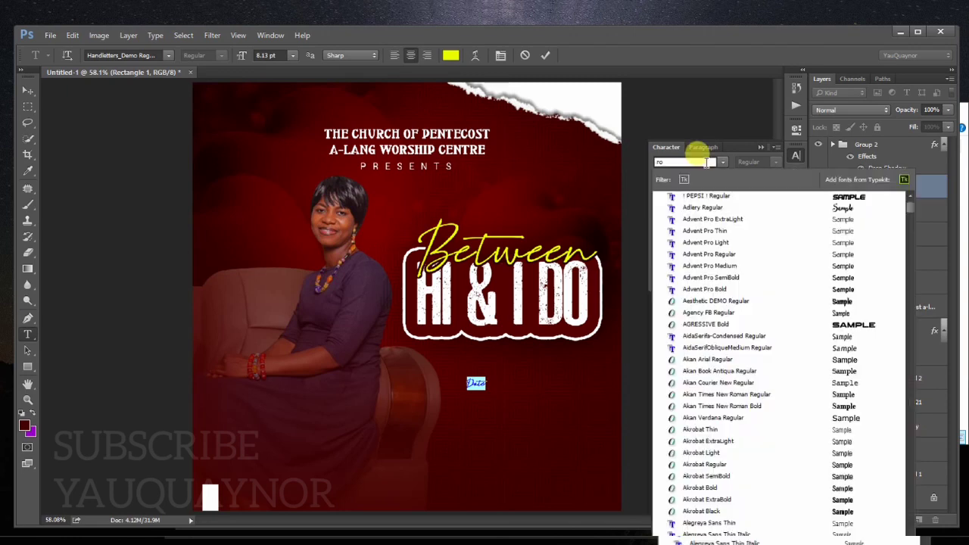
{"action": "type", "text": "boto"}
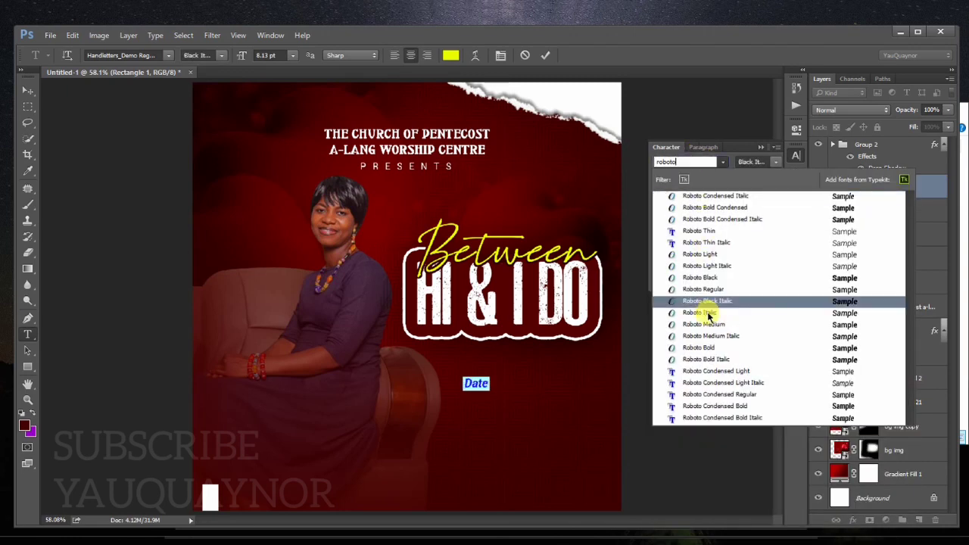
{"action": "left_click", "coordinate": [712, 267]}
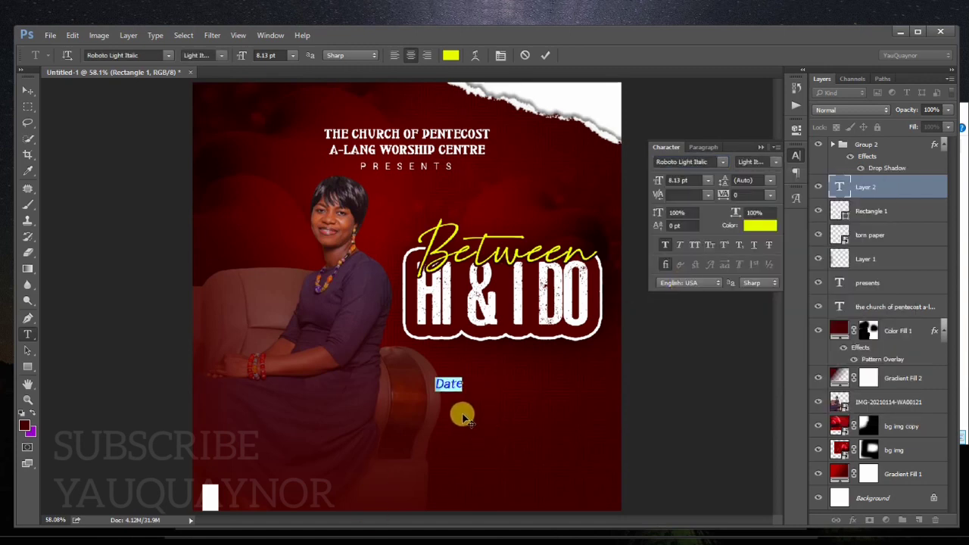
Set the Date text to 7 pt and bring up its colour picker.
{"action": "left_click", "coordinate": [678, 180]}
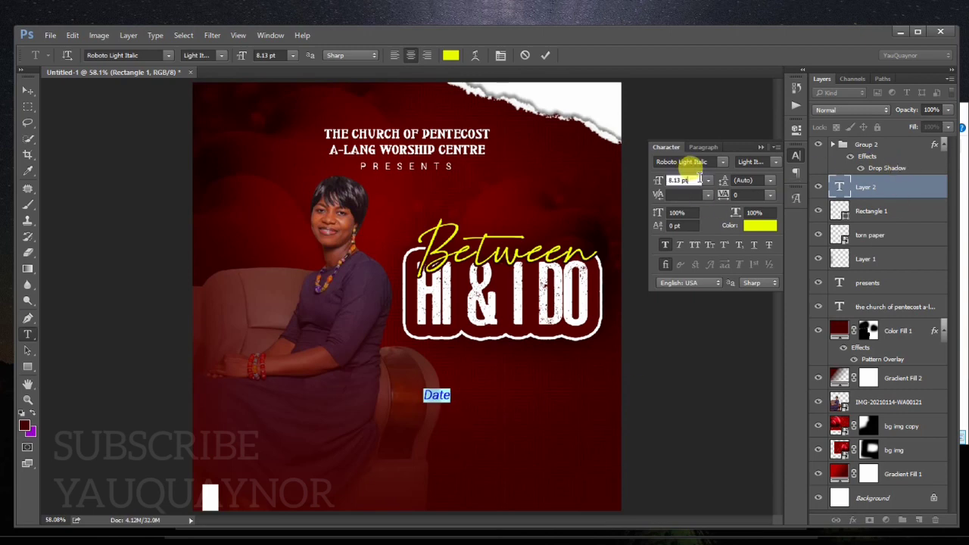
{"action": "type", "text": "7"}
{"action": "key", "text": "Return"}
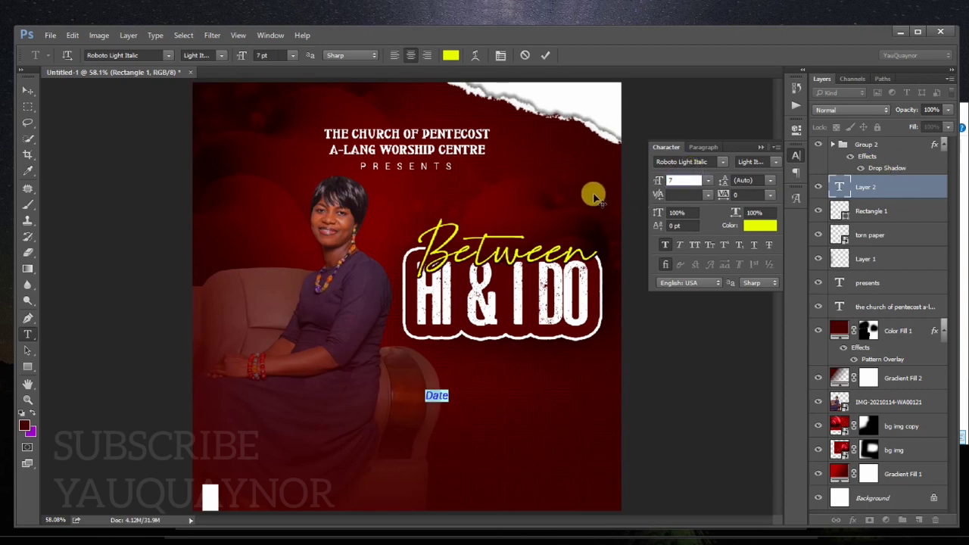
{"action": "left_click", "coordinate": [761, 226]}
Set the event text colour to white (ffffff).
{"action": "type", "text": "ffffff"}
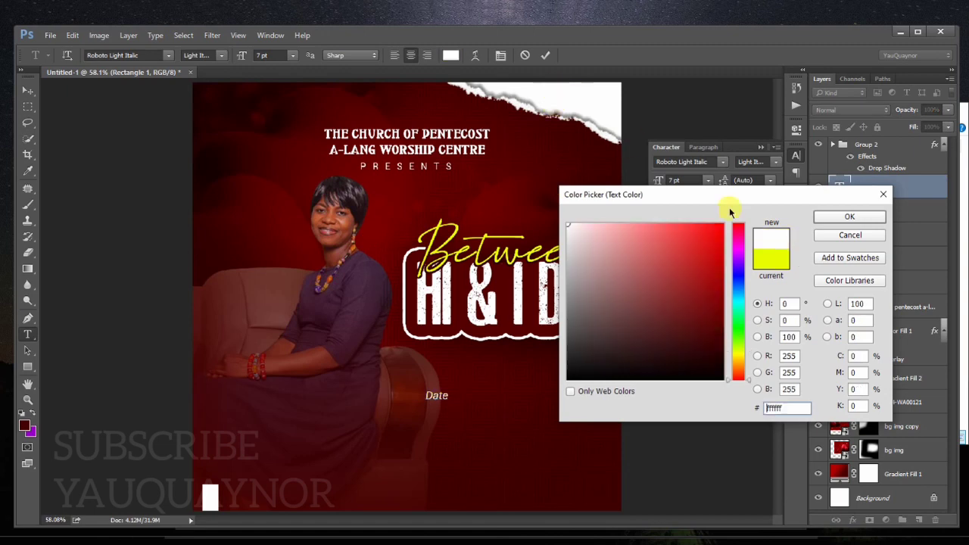
{"action": "left_click", "coordinate": [823, 216]}
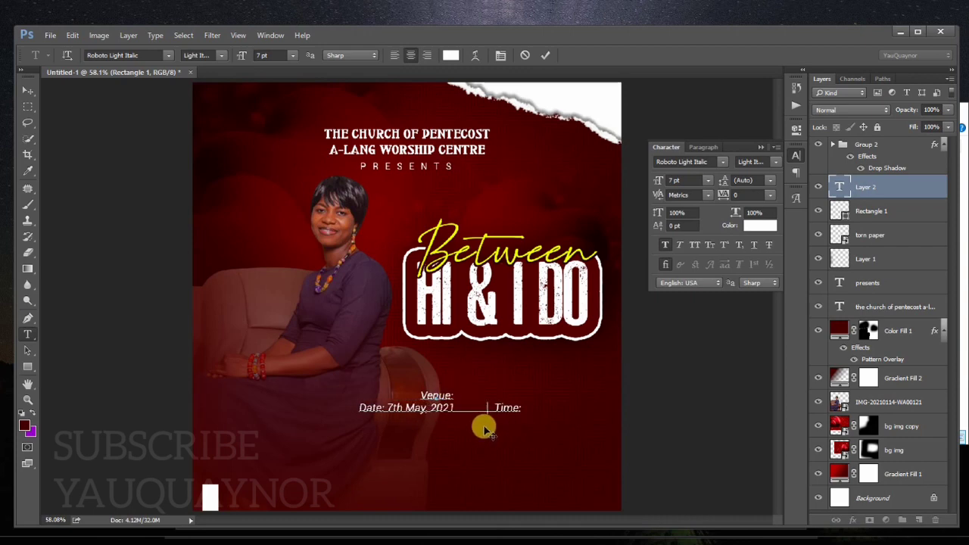
Complete the venue as 'ALWC Church Auditurioum' and the time as '7:30pm', shifting the text right.
{"action": "key", "text": "BackSpace"}
{"action": "key", "text": "BackSpace"}
{"action": "key", "text": "BackSpace"}
{"action": "key", "text": "BackSpace"}
{"action": "key", "text": "BackSpace"}
{"action": "key", "text": "BackSpace"}
{"action": "key", "text": "BackSpace"}
{"action": "key", "text": "BackSpace"}
{"action": "type", "text": "Al WC Auditurium"}
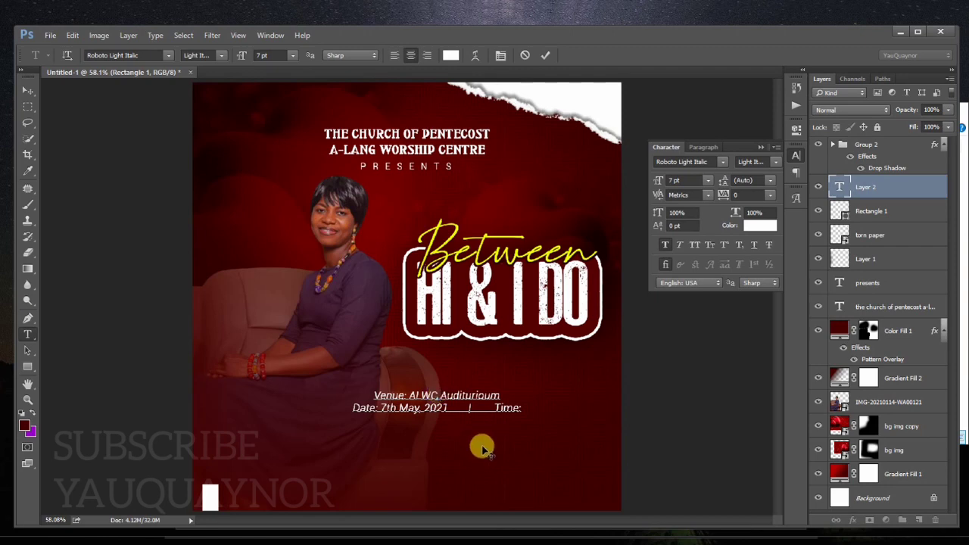
{"action": "type", "text": "Church"}
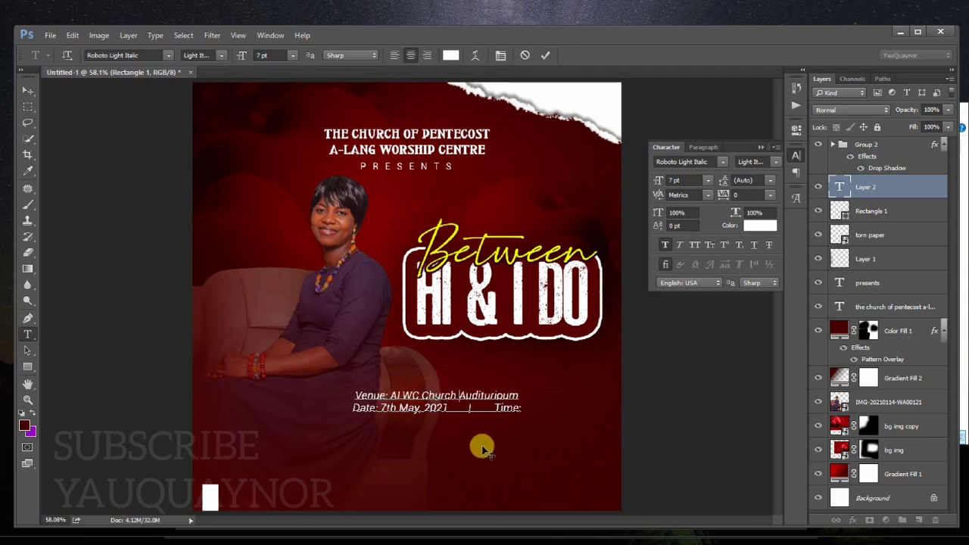
{"action": "left_click_drag", "start_coordinate": [477, 451], "coordinate": [569, 407]}
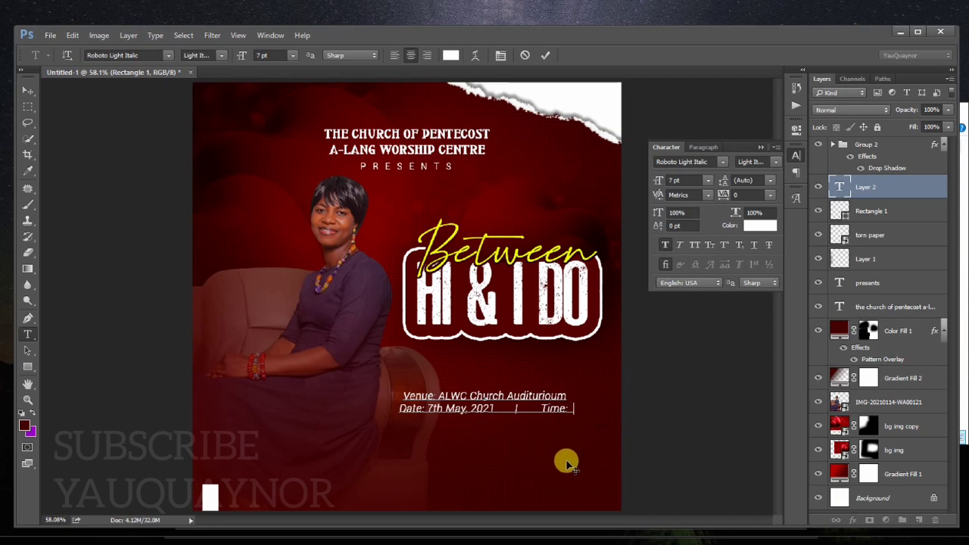
{"action": "type", "text": "7"}
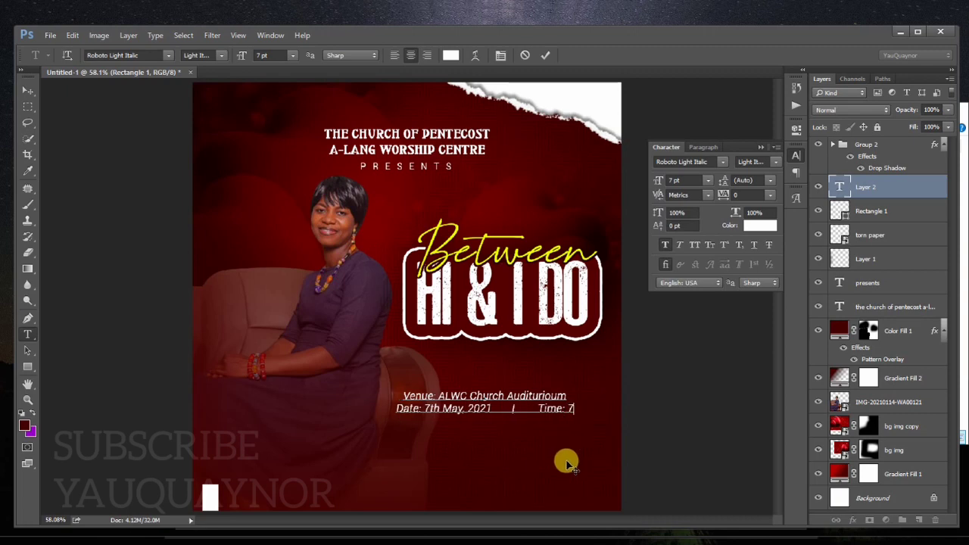
{"action": "type", "text": ":30"}
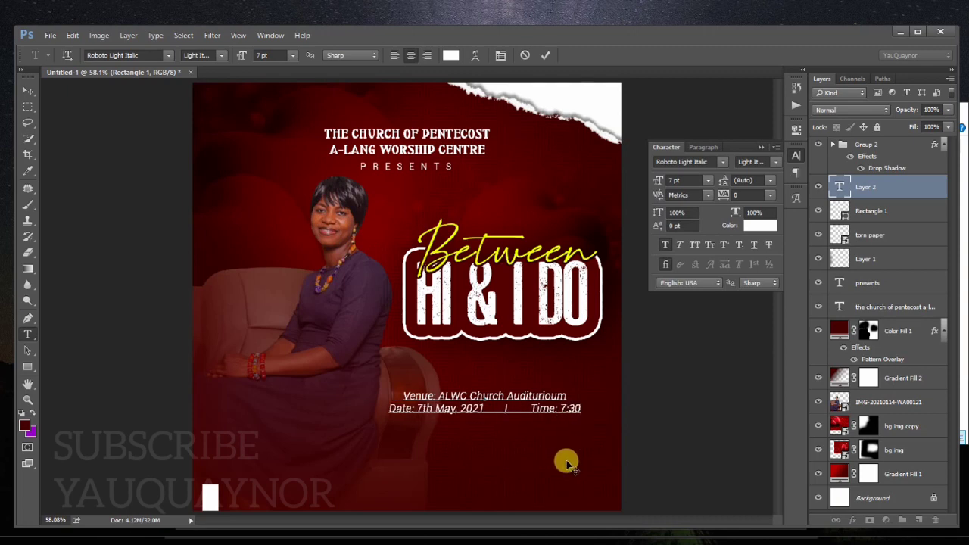
{"action": "type", "text": " pm"}
{"action": "key", "text": "BackSpace"}
{"action": "key", "text": "BackSpace"}
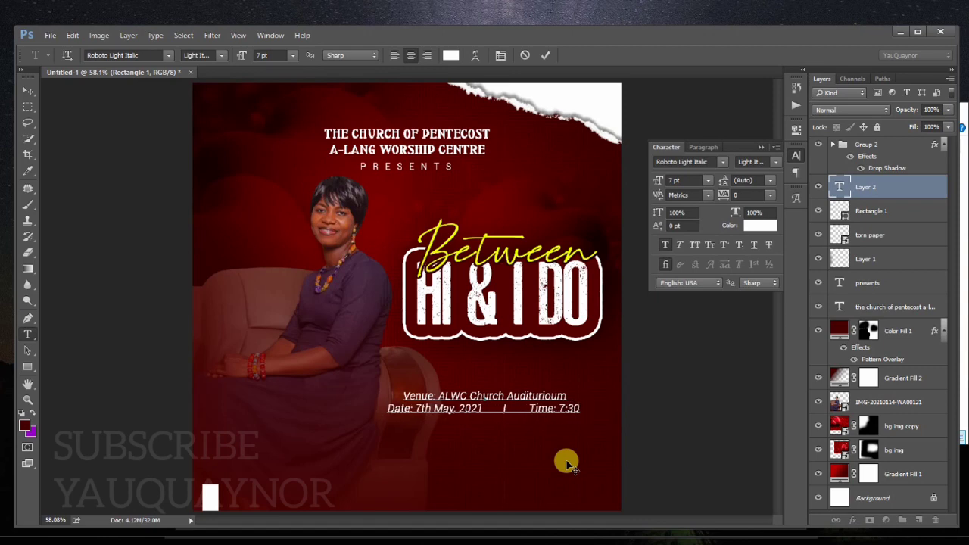
{"action": "key", "text": "BackSpace"}
{"action": "type", "text": "pm"}
{"action": "key", "text": "BackSpace"}
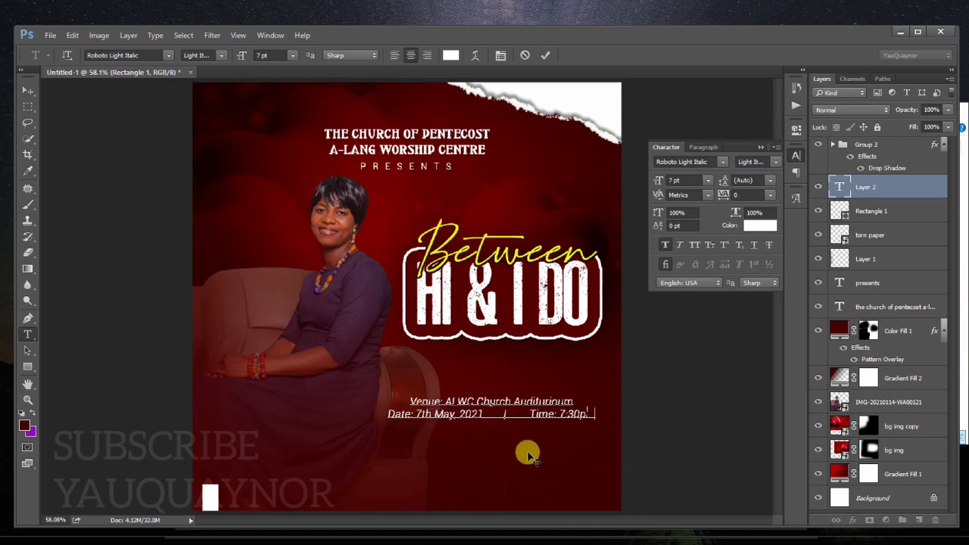
{"action": "key", "text": "ctrl+a"}
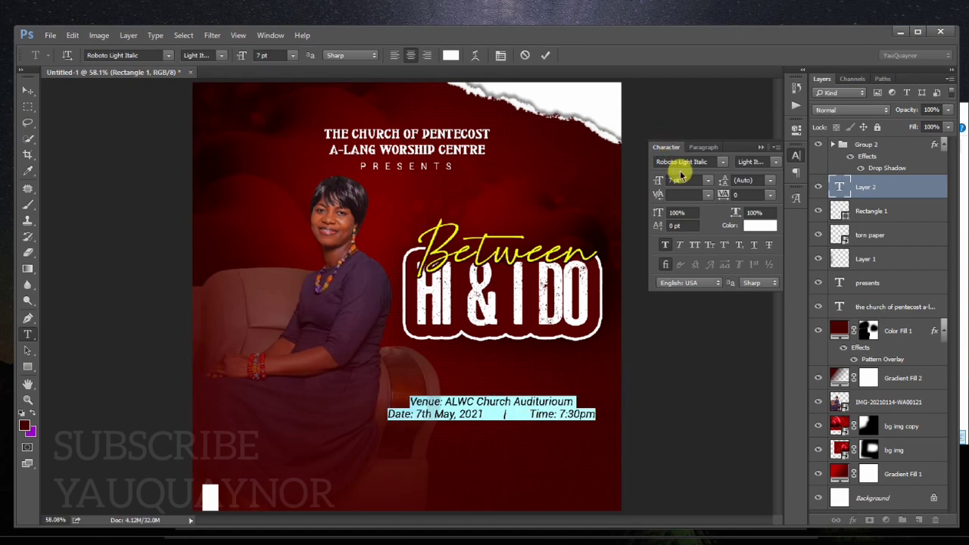
Reduce the venue and date text to 6 pt.
{"action": "left_click", "coordinate": [676, 180]}
{"action": "type", "text": "6"}
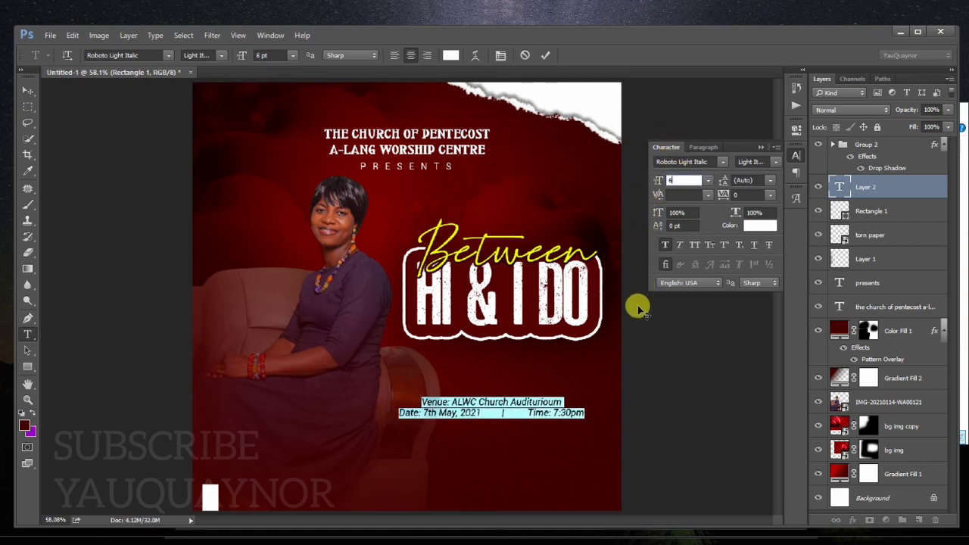
{"action": "key", "text": "ctrl+Return"}
{"action": "key", "text": "v"}
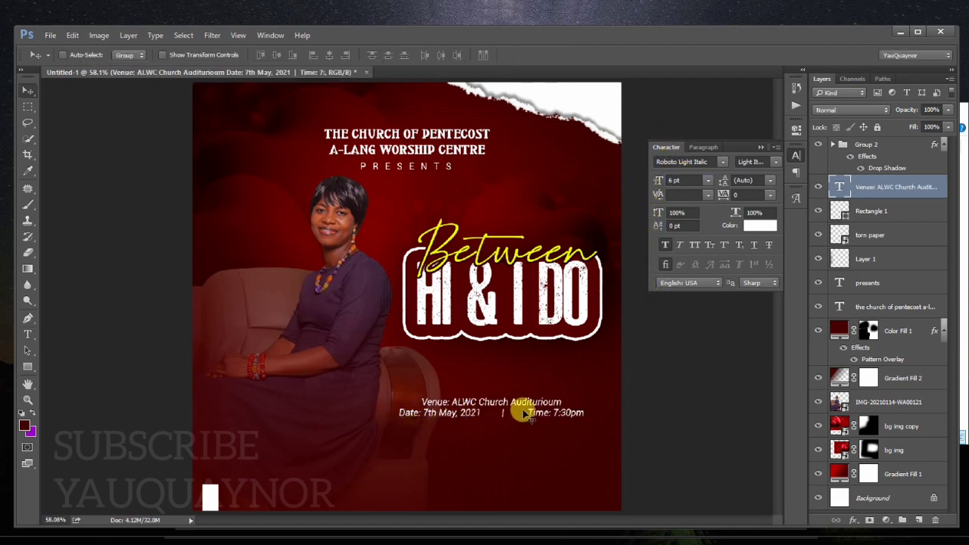
{"action": "left_click", "coordinate": [770, 180]}
{"action": "left_click", "coordinate": [751, 301]}
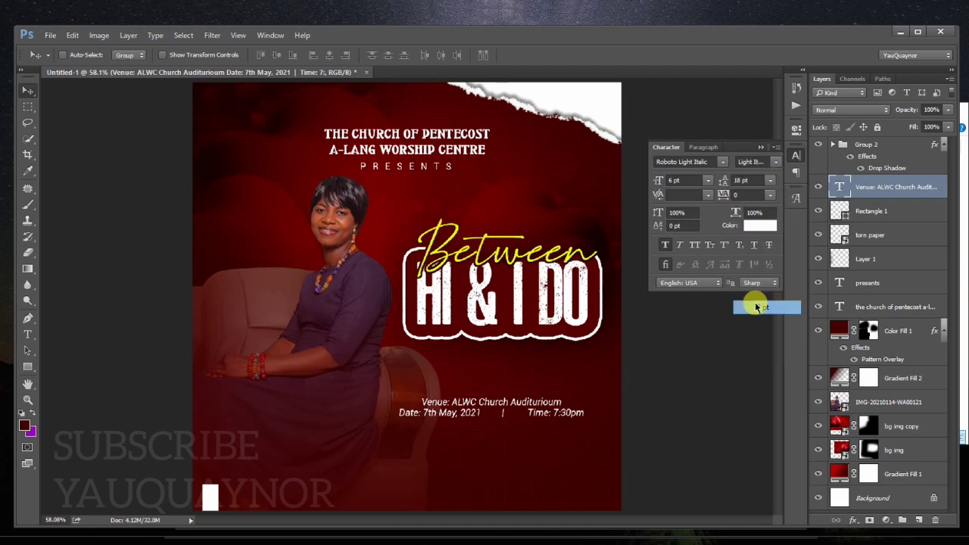
Tighten the venue and date line spacing to 9 pt leading.
{"action": "double_click", "coordinate": [499, 409]}
{"action": "key", "text": "ctrl+a"}
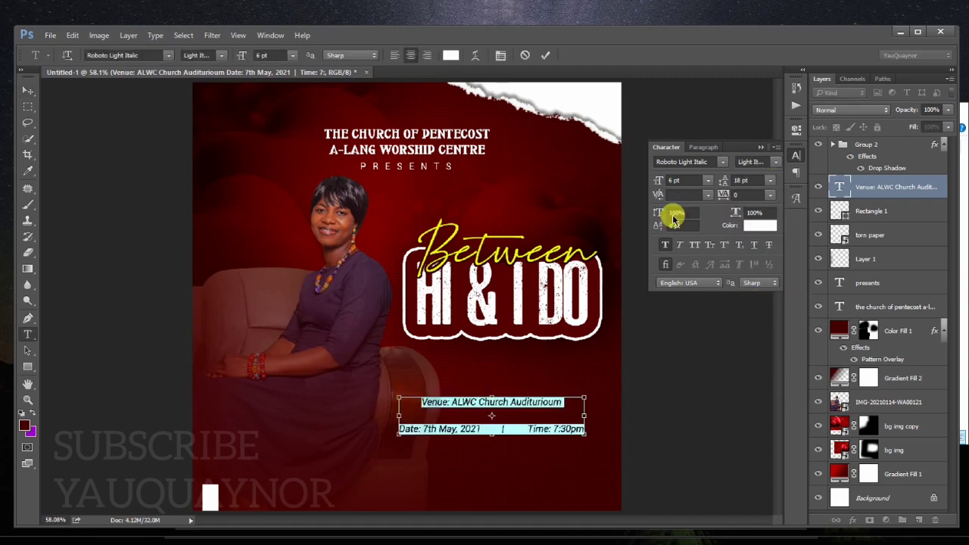
{"action": "left_click_drag", "start_coordinate": [721, 176], "coordinate": [715, 180]}
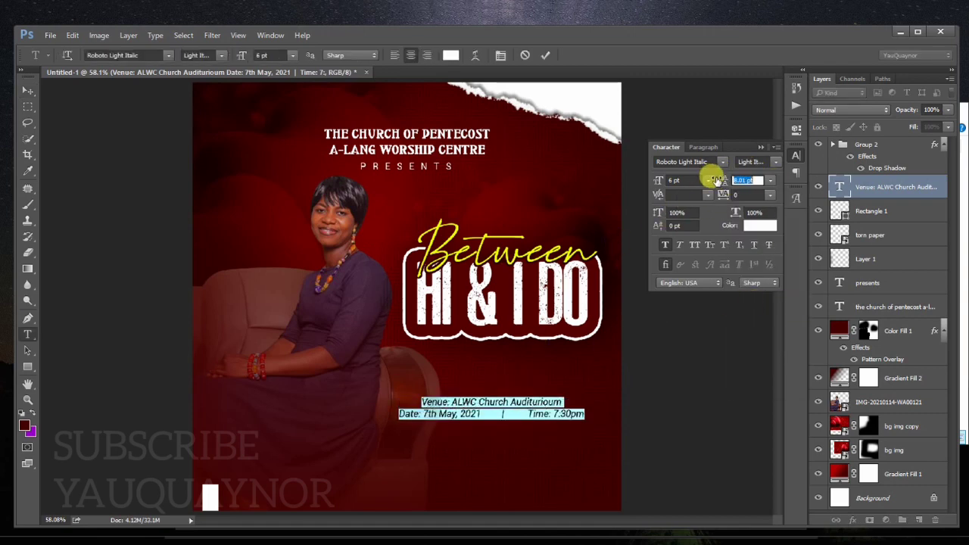
{"action": "type", "text": "9"}
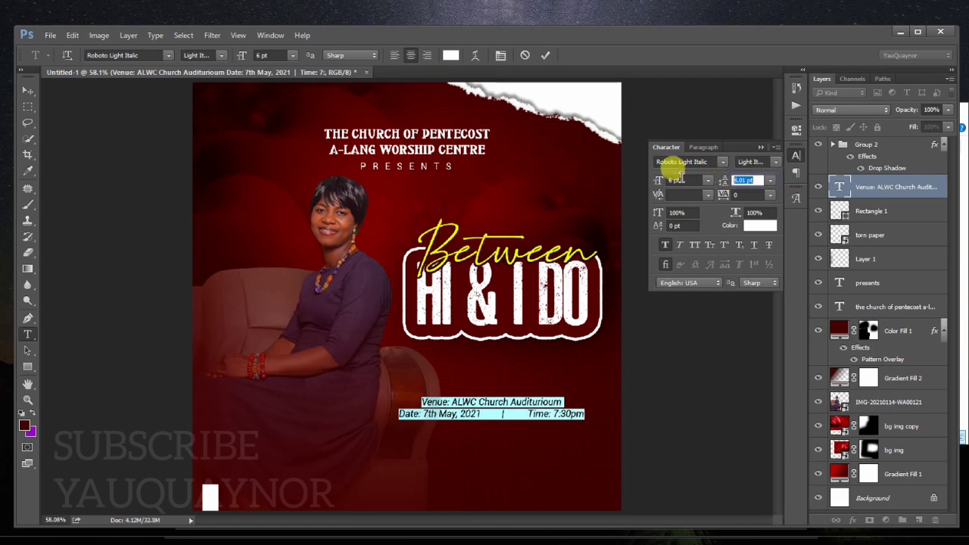
{"action": "key", "text": "Return"}
Move the venue and date text up and right, and place its layer at the top.
{"action": "key", "text": "ctrl+Return"}
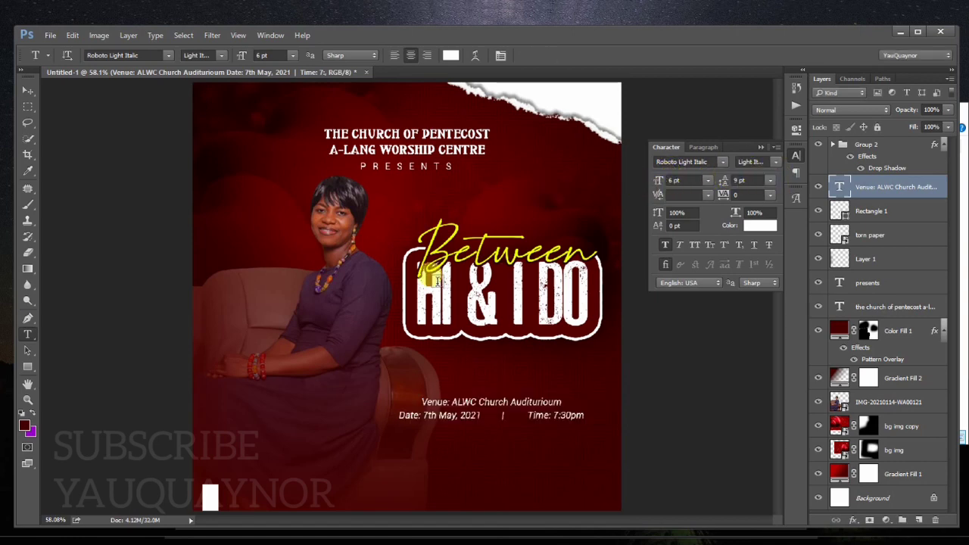
{"action": "key", "text": "v"}
{"action": "left_click_drag", "start_coordinate": [524, 407], "coordinate": [530, 397]}
{"action": "left_click_drag", "start_coordinate": [918, 186], "coordinate": [916, 147]}
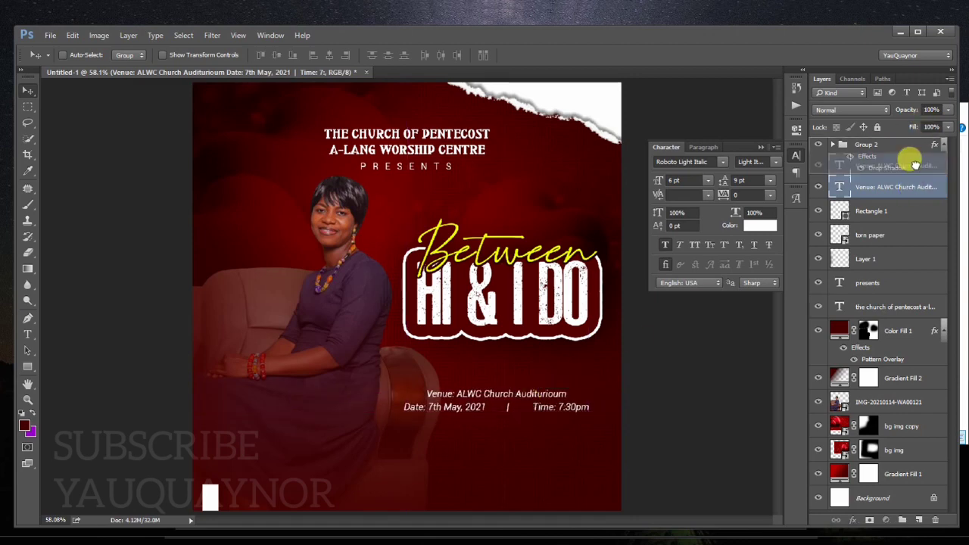
Give the venue text a Multiply drop shadow, 69% opacity, 156 px size, and nudge it up.
{"action": "right_click", "coordinate": [918, 153]}
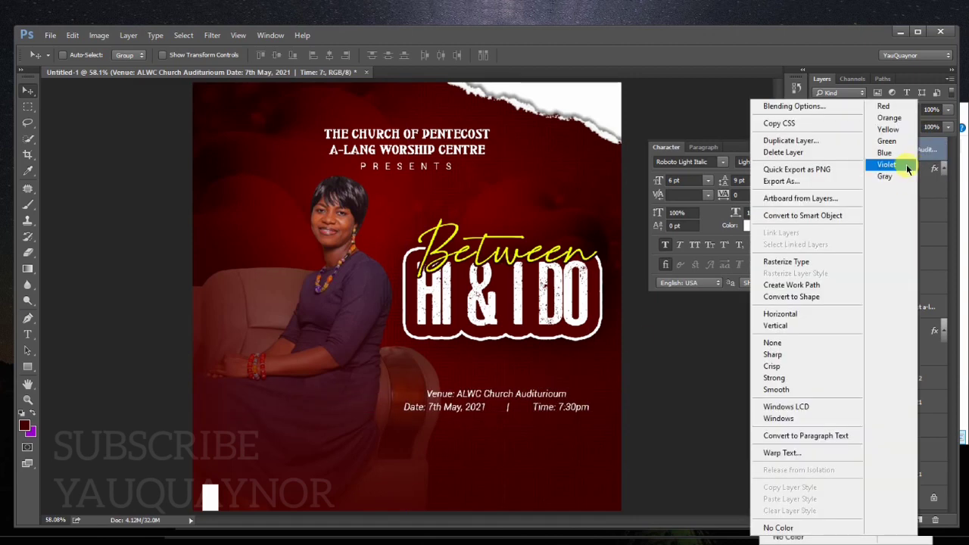
{"action": "left_click", "coordinate": [787, 104]}
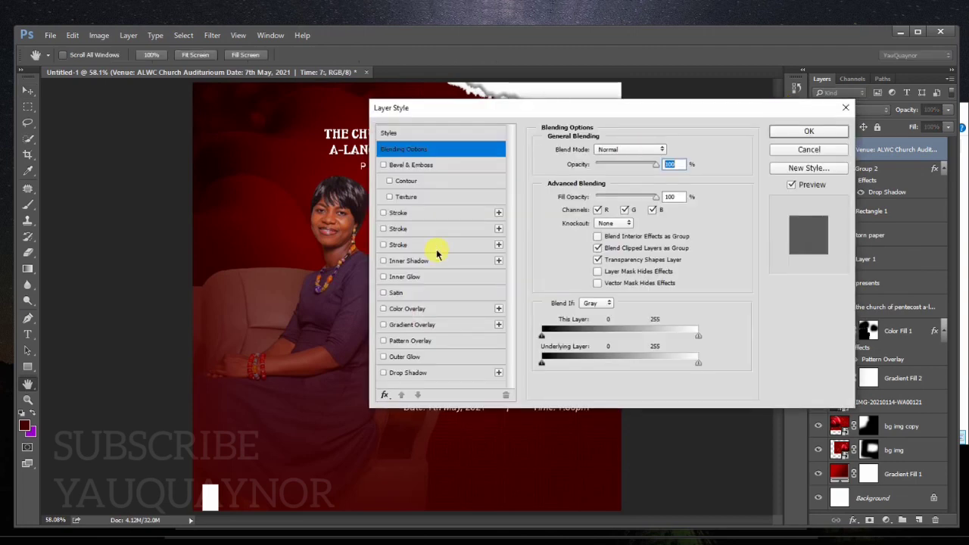
{"action": "left_click", "coordinate": [408, 372]}
{"action": "left_click_drag", "start_coordinate": [626, 107], "coordinate": [919, 93]}
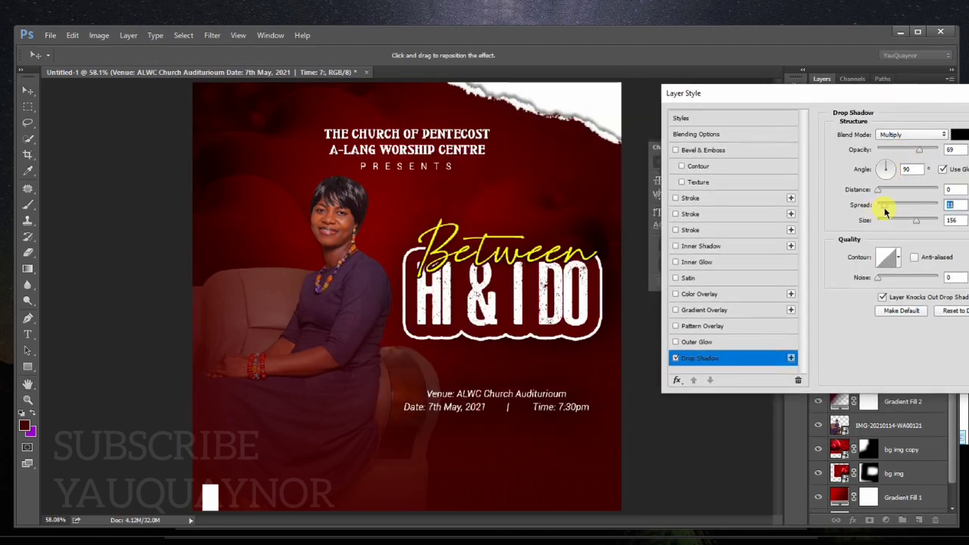
{"action": "left_click_drag", "start_coordinate": [874, 93], "coordinate": [584, 121]}
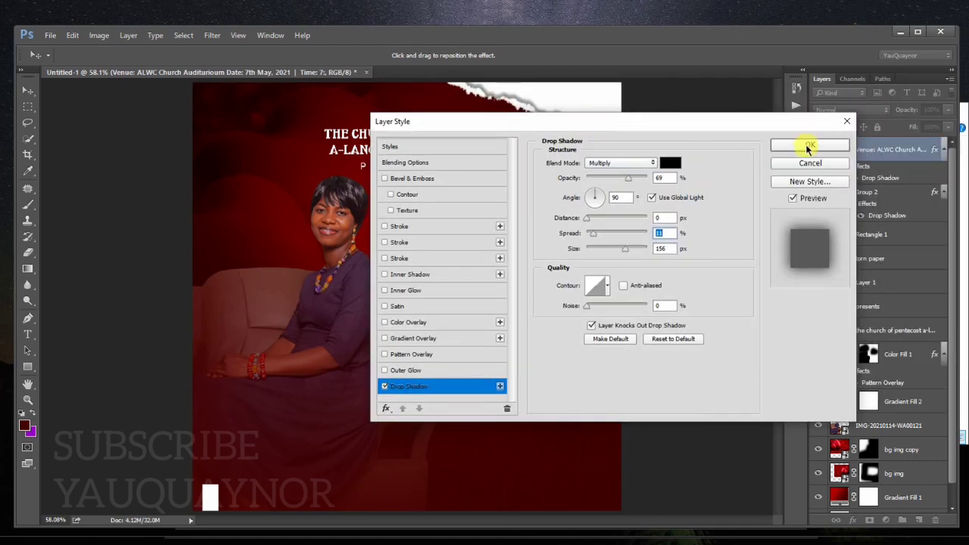
{"action": "left_click", "coordinate": [808, 146]}
{"action": "key", "text": "Up"}
{"action": "key", "text": "Up"}
{"action": "key", "text": "Up"}
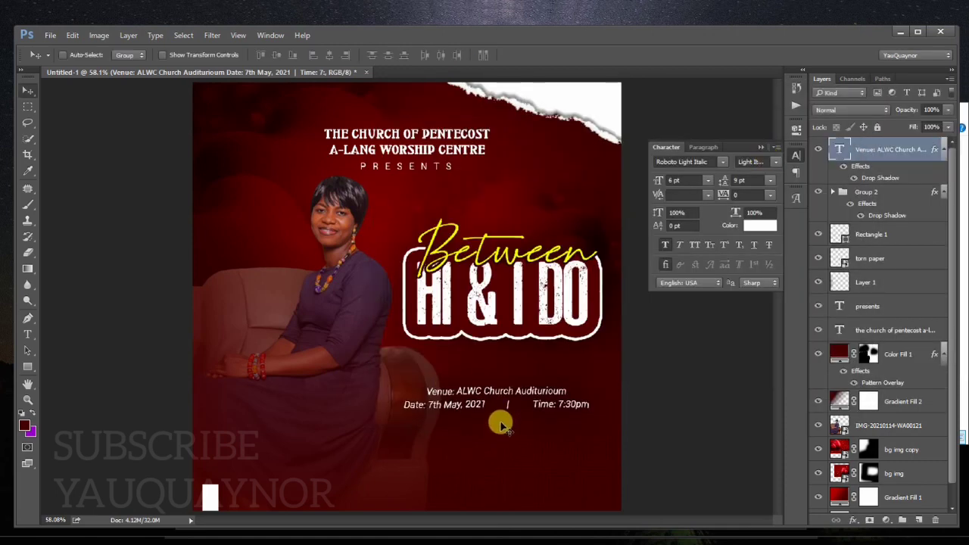
Duplicate the venue text near the bottom and retype it as the 'Powered by: AWC Media Team' credit.
{"action": "left_click_drag", "start_coordinate": [535, 402], "coordinate": [414, 479]}
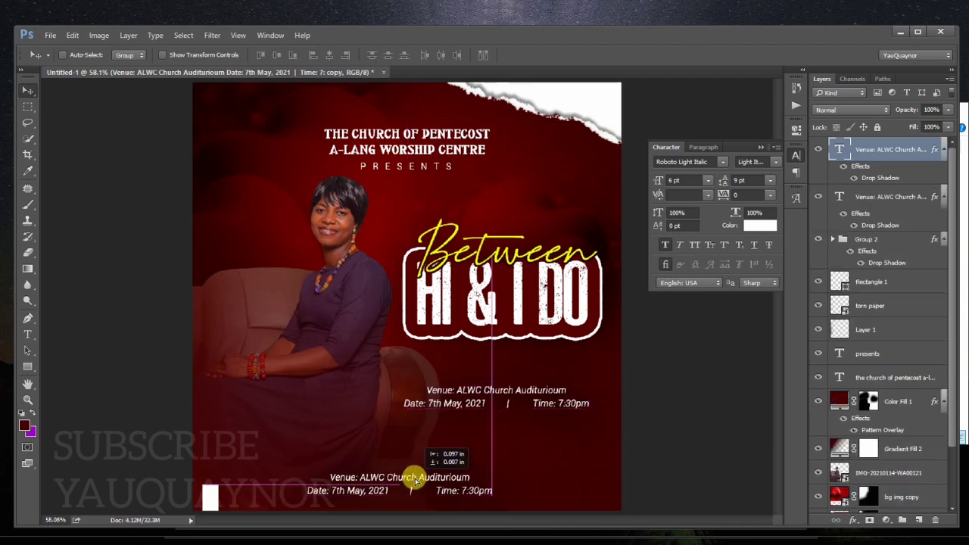
{"action": "double_click", "coordinate": [402, 476]}
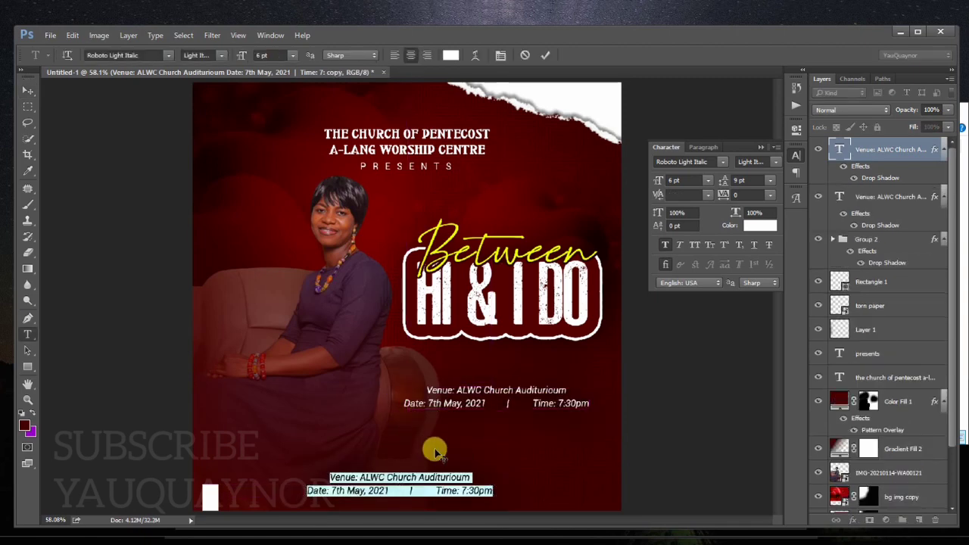
{"action": "key", "text": "BackSpace"}
{"action": "type", "text": "Powered By: AWC Media T"}
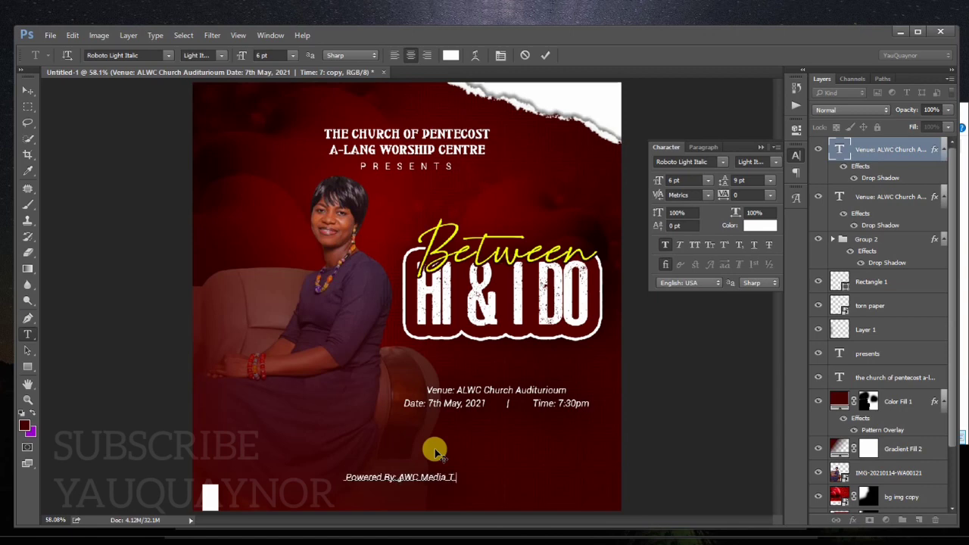
{"action": "type", "text": "eam"}
{"action": "key", "text": "ctrl+a"}
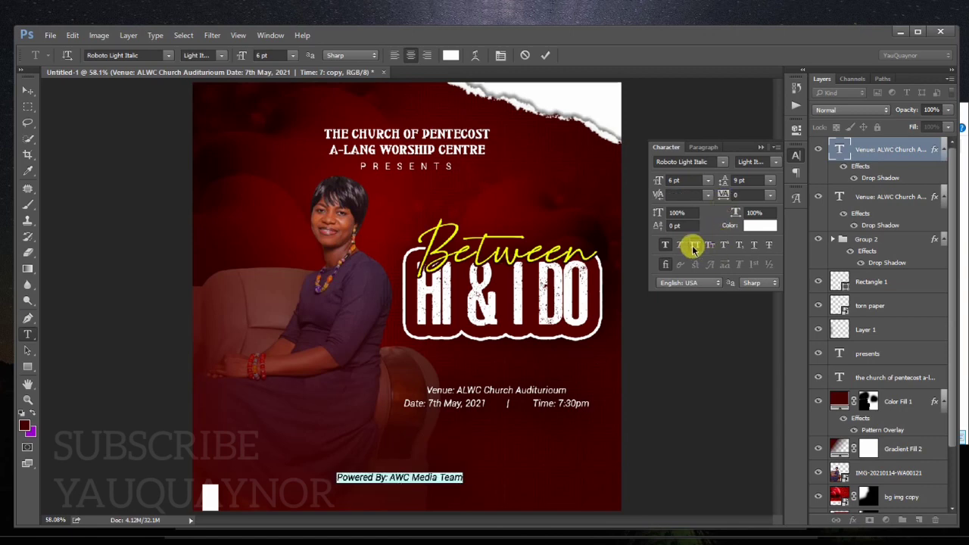
Make the credit line all caps in Poppins Regular.
{"action": "left_click", "coordinate": [694, 245]}
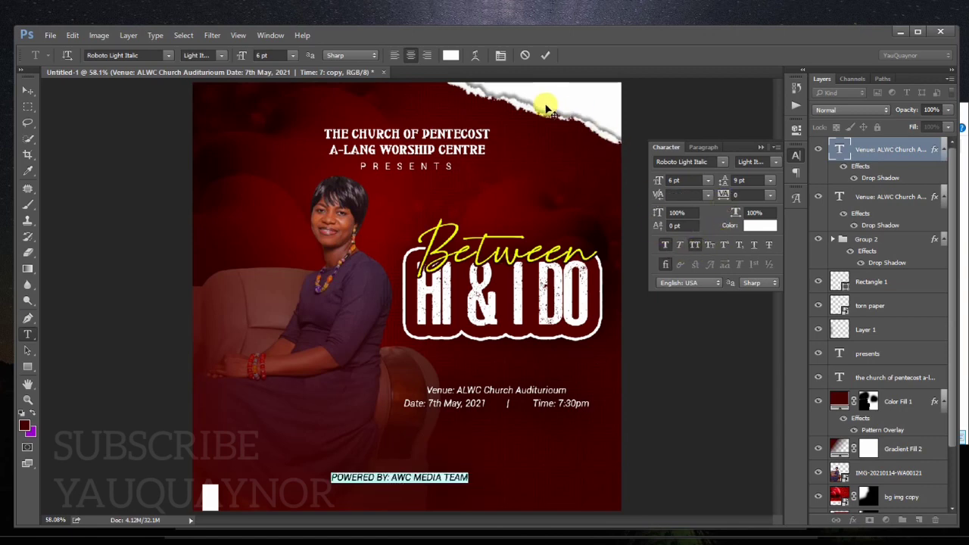
{"action": "left_click", "coordinate": [697, 246]}
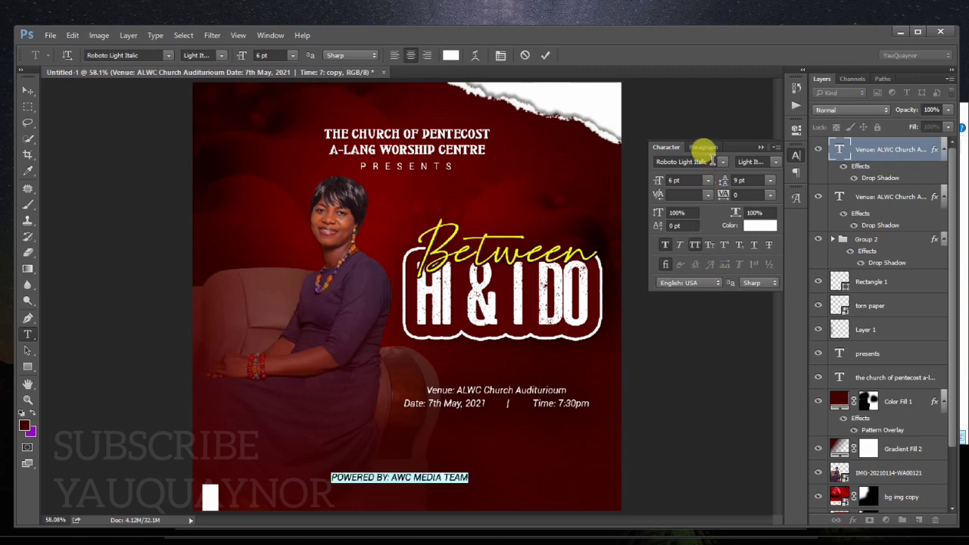
{"action": "type", "text": "popp"}
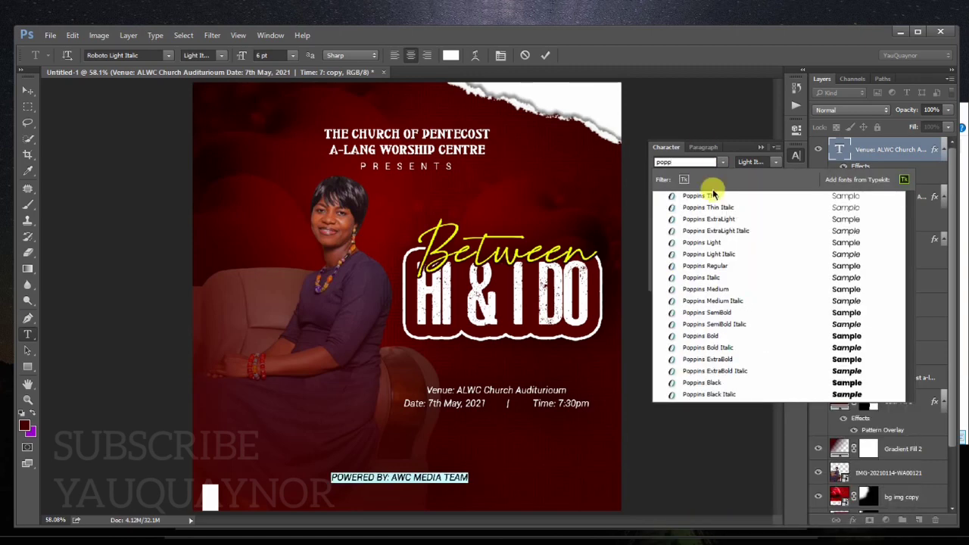
{"action": "left_click", "coordinate": [716, 290]}
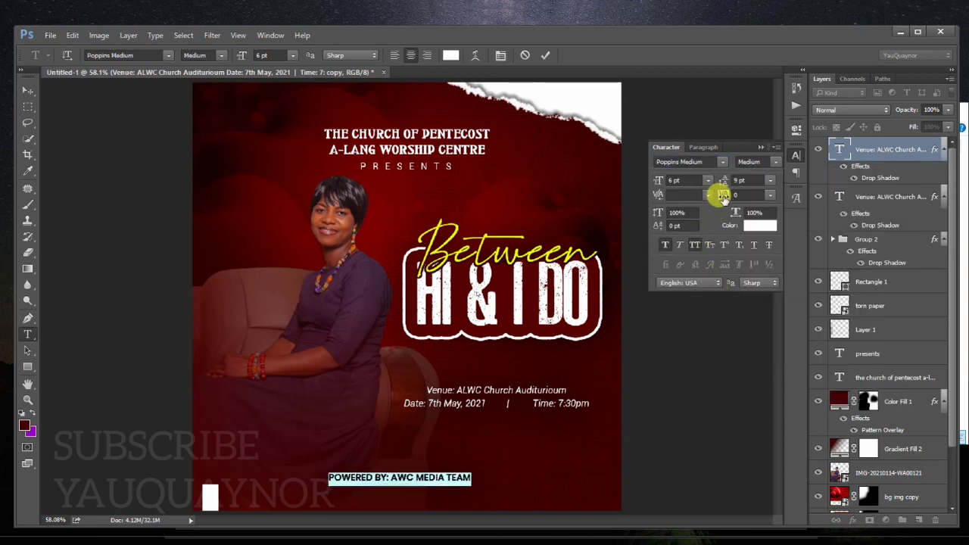
{"action": "mouse_move", "coordinate": [738, 215]}
{"action": "left_mouse_down"}
{"action": "mouse_move", "coordinate": [727, 216]}
{"action": "mouse_move", "coordinate": [720, 191]}
{"action": "mouse_move", "coordinate": [727, 195]}
{"action": "left_mouse_up"}
{"action": "left_click", "coordinate": [735, 212]}
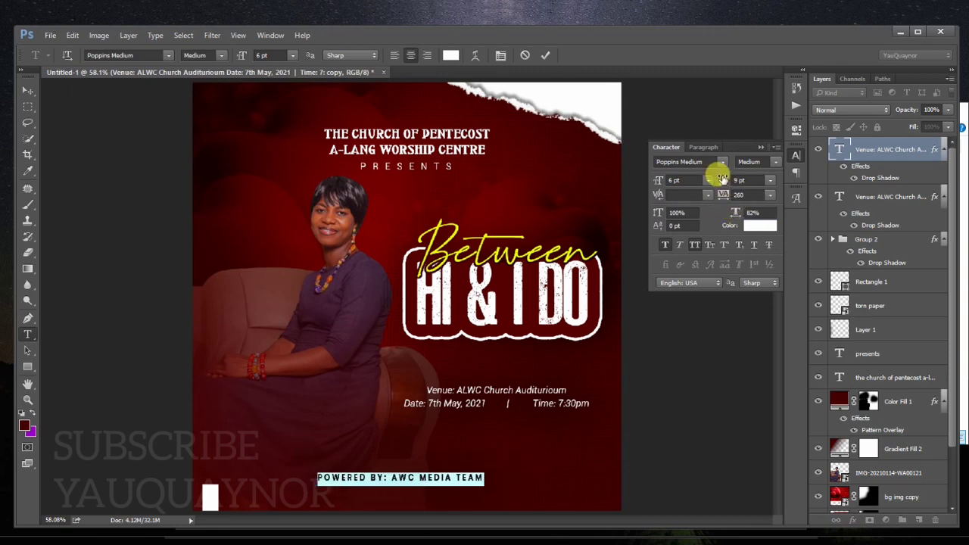
{"action": "left_click", "coordinate": [768, 163]}
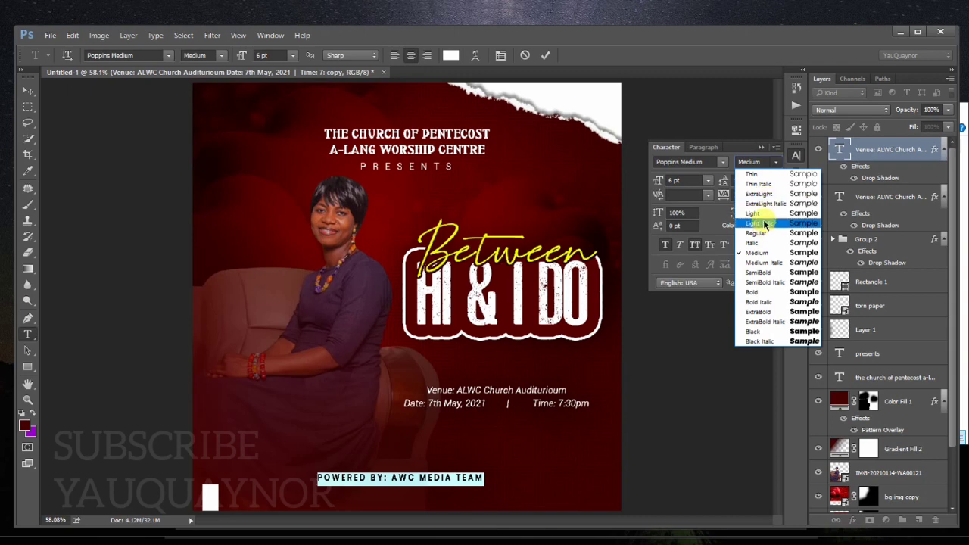
{"action": "left_click", "coordinate": [757, 233]}
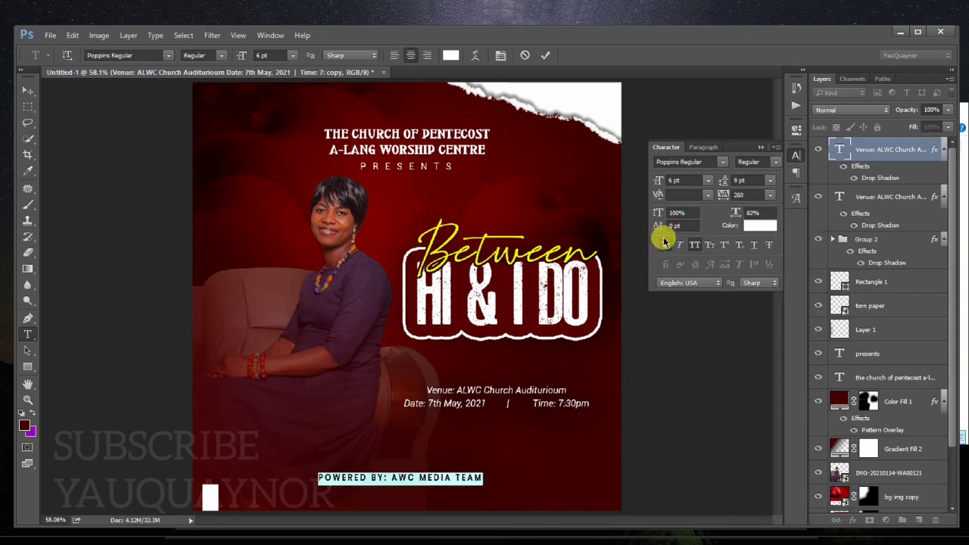
Set the credit line to 5 pt with 560 tracking.
{"action": "left_click", "coordinate": [657, 180]}
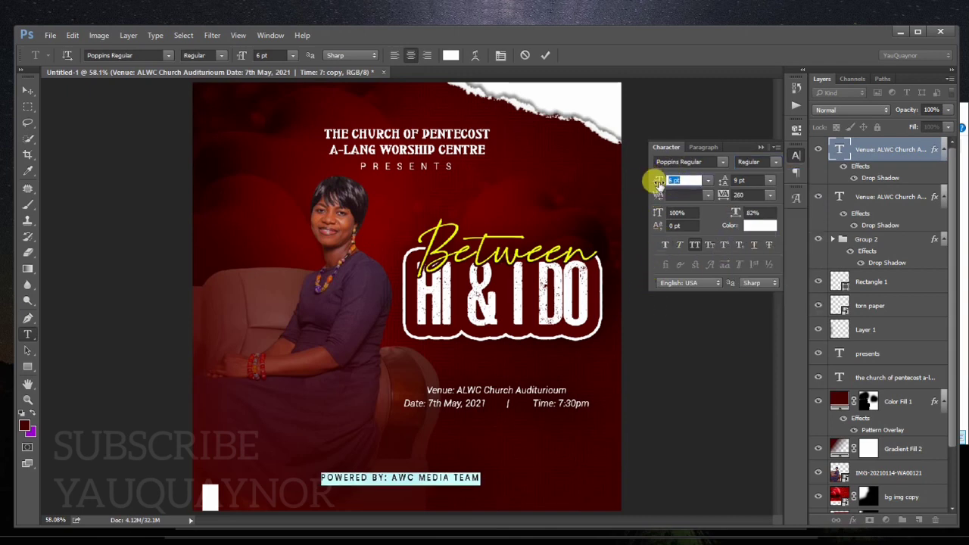
{"action": "type", "text": "5"}
{"action": "key", "text": "Return"}
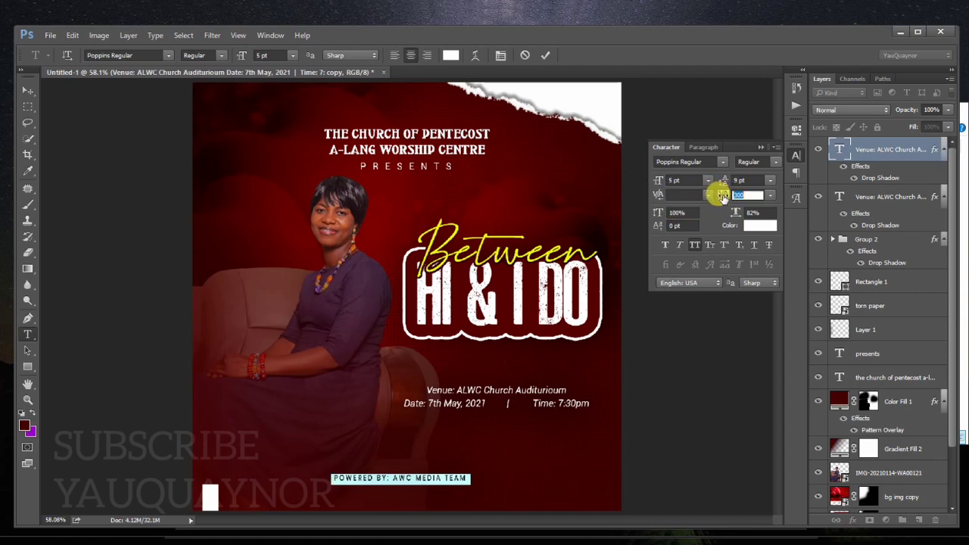
{"action": "left_click_drag", "start_coordinate": [723, 195], "coordinate": [729, 195]}
{"action": "left_click", "coordinate": [545, 55]}
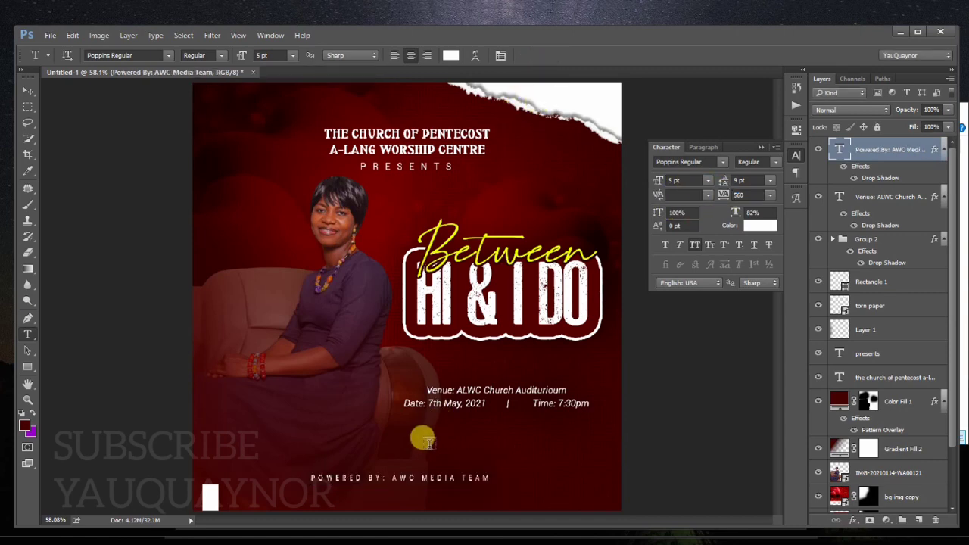
Move the credit line slightly lower and centre it horizontally on the canvas.
{"action": "key", "text": "v"}
{"action": "left_click_drag", "start_coordinate": [428, 482], "coordinate": [432, 492]}
{"action": "key", "text": "ctrl+a"}
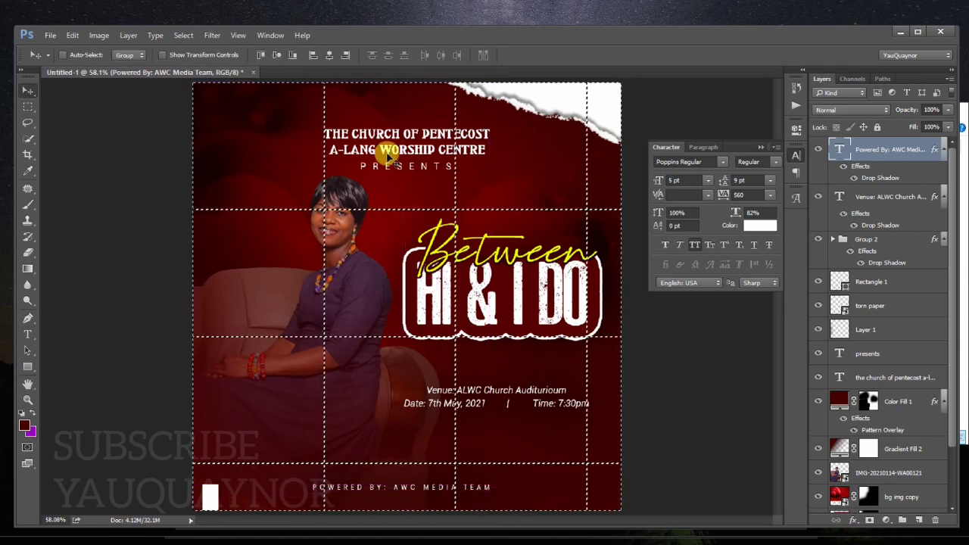
{"action": "left_click", "coordinate": [329, 55]}
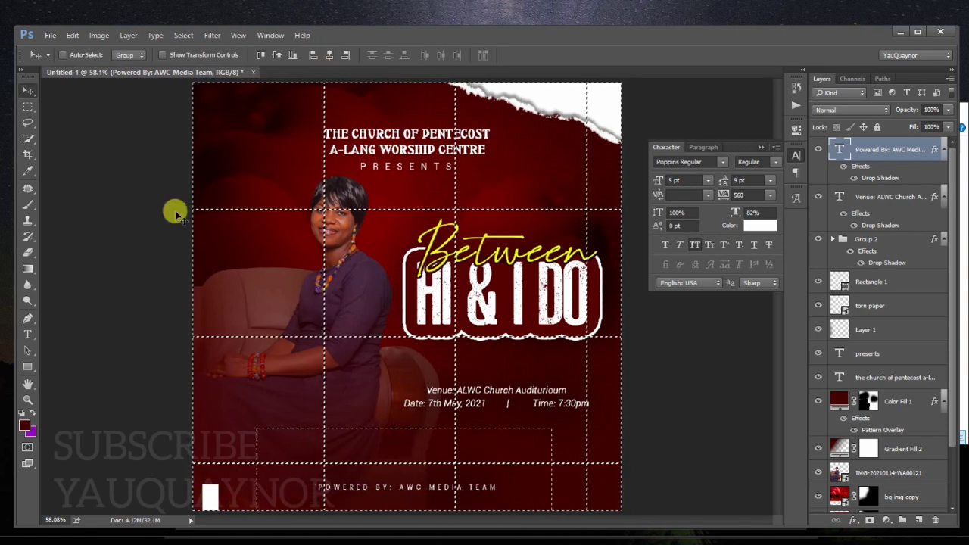
{"action": "left_click", "coordinate": [28, 107]}
{"action": "right_click", "coordinate": [298, 124]}
{"action": "left_click", "coordinate": [338, 142]}
{"action": "left_click", "coordinate": [28, 91]}
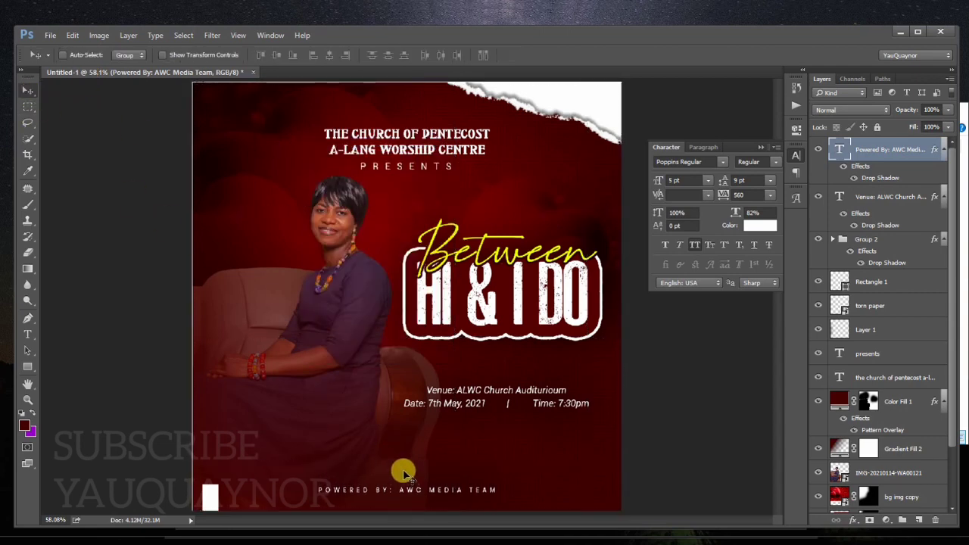
Draw a bar over the credit line with two rounded and two square corners.
{"action": "left_click", "coordinate": [28, 366]}
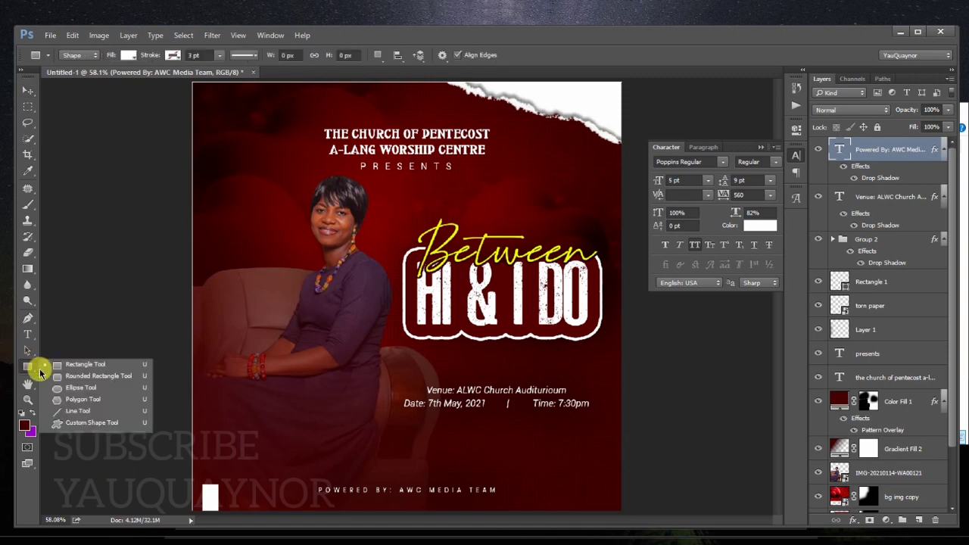
{"action": "left_click_drag", "start_coordinate": [305, 481], "coordinate": [506, 493]}
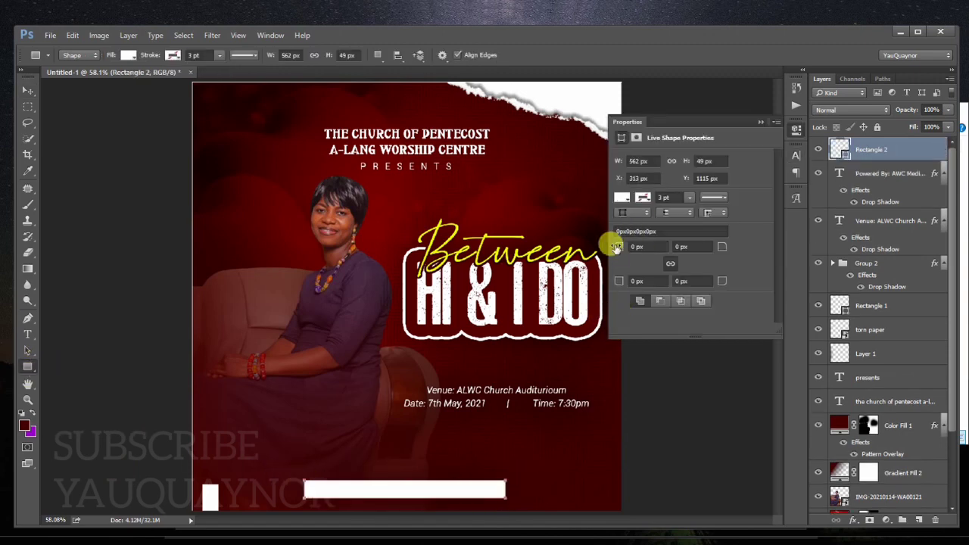
{"action": "left_click_drag", "start_coordinate": [616, 246], "coordinate": [677, 245]}
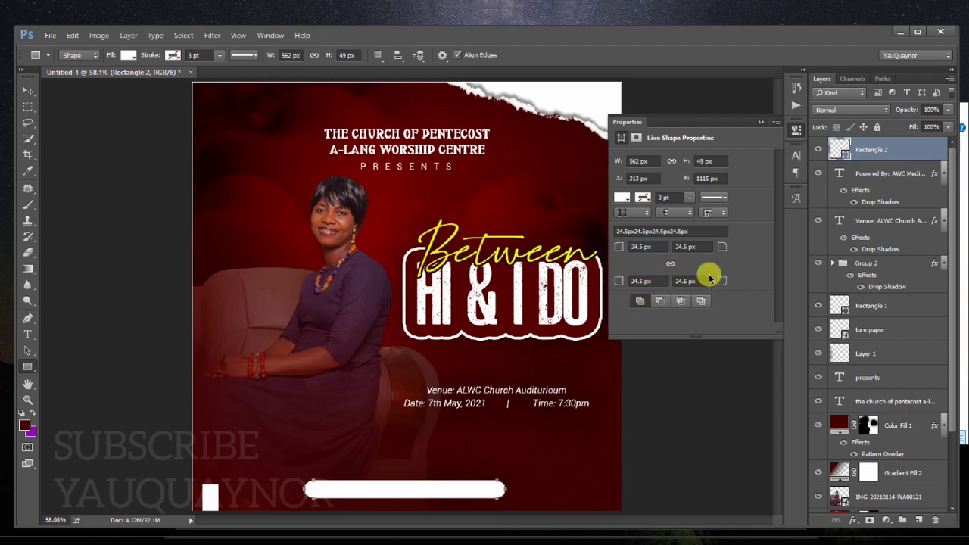
{"action": "double_click", "coordinate": [710, 279]}
{"action": "type", "text": "0"}
{"action": "key", "text": "Return"}
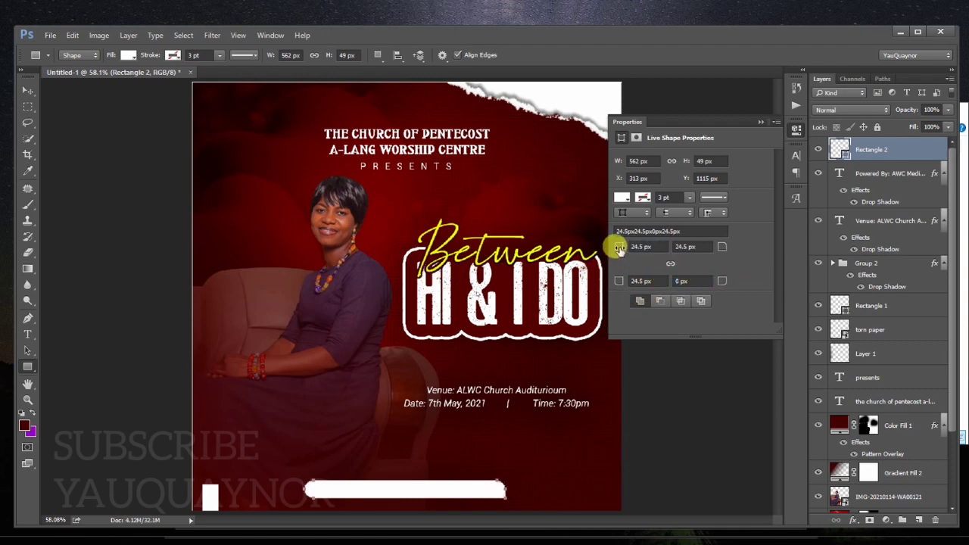
{"action": "left_click_drag", "start_coordinate": [619, 248], "coordinate": [601, 216]}
Fill the bar with yellow #e9fe00 sampled from the Between title.
{"action": "left_click", "coordinate": [28, 91]}
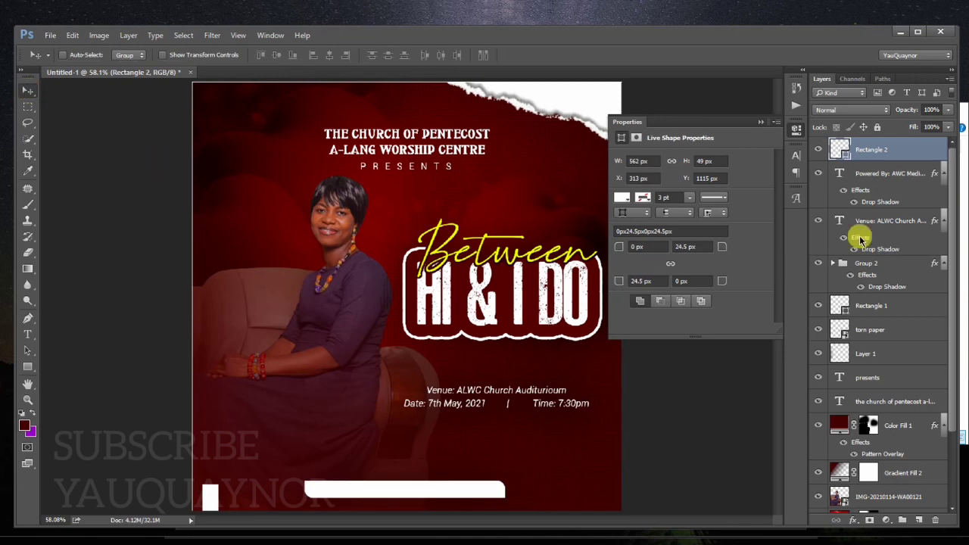
{"action": "left_click", "coordinate": [623, 197]}
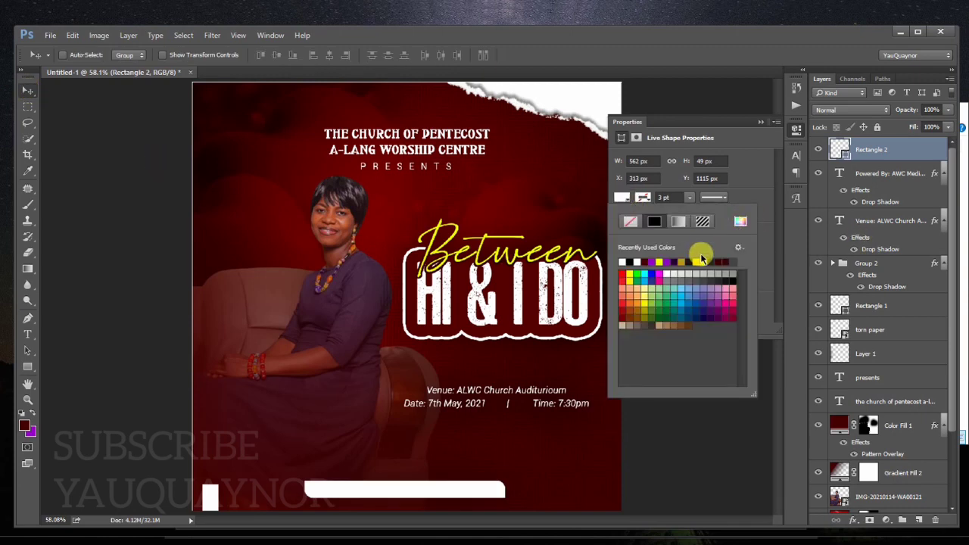
{"action": "left_click", "coordinate": [739, 221]}
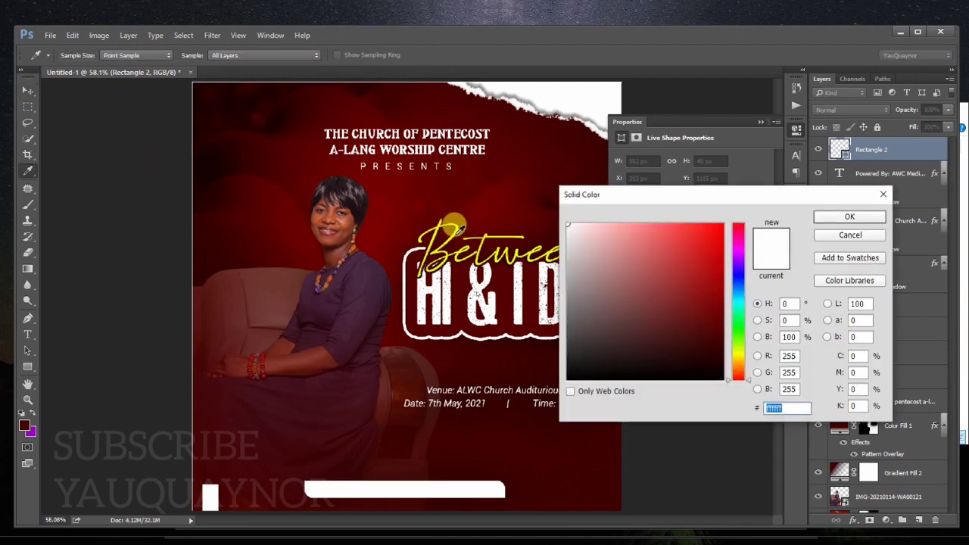
{"action": "left_click", "coordinate": [456, 227]}
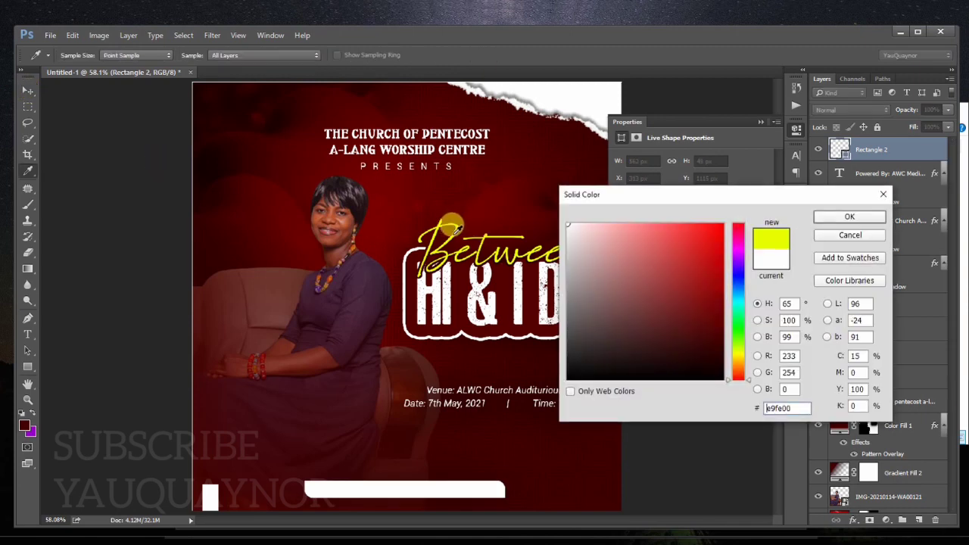
{"action": "left_click", "coordinate": [839, 218]}
Place the yellow bar beneath the credit text and move the drop shadow onto it.
{"action": "left_click", "coordinate": [796, 130]}
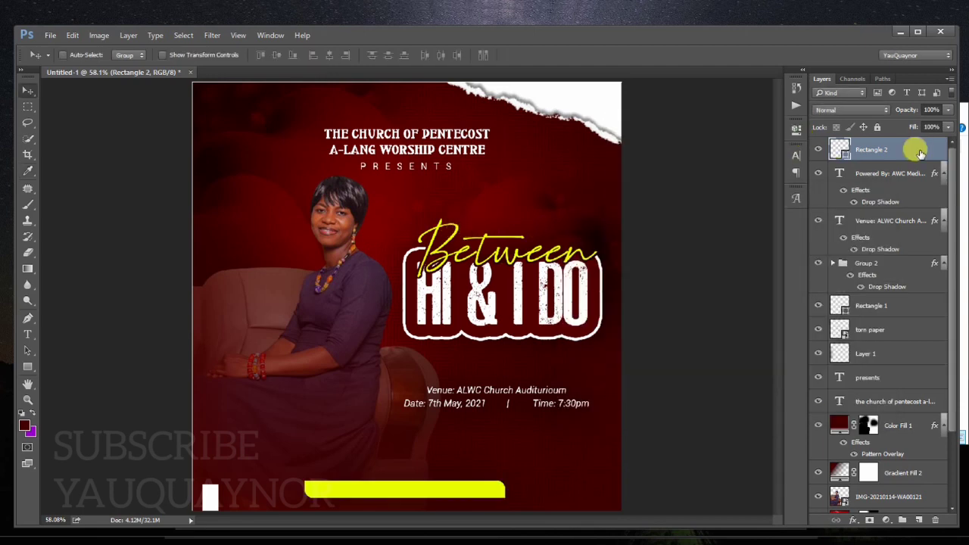
{"action": "left_click_drag", "start_coordinate": [919, 153], "coordinate": [916, 211]}
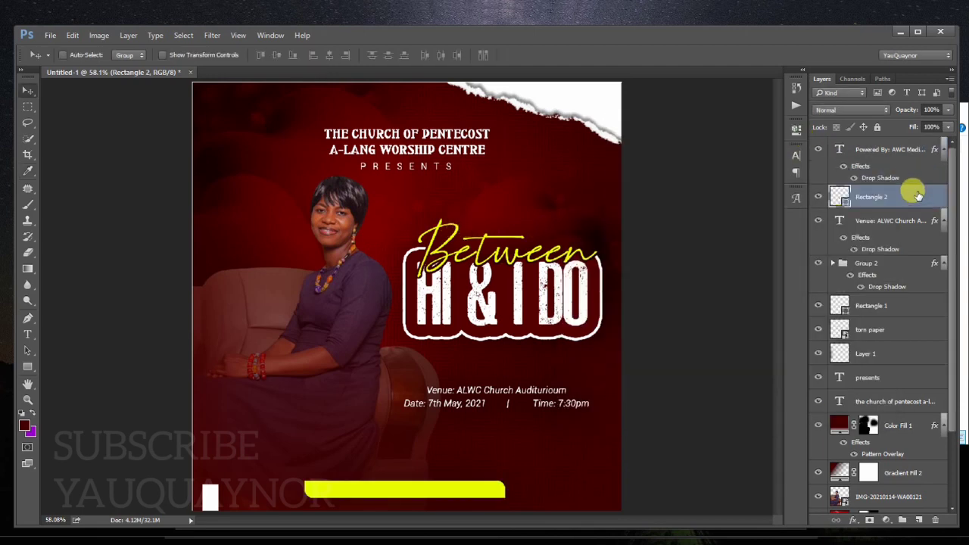
{"action": "left_click", "coordinate": [944, 147]}
{"action": "left_click", "coordinate": [944, 147]}
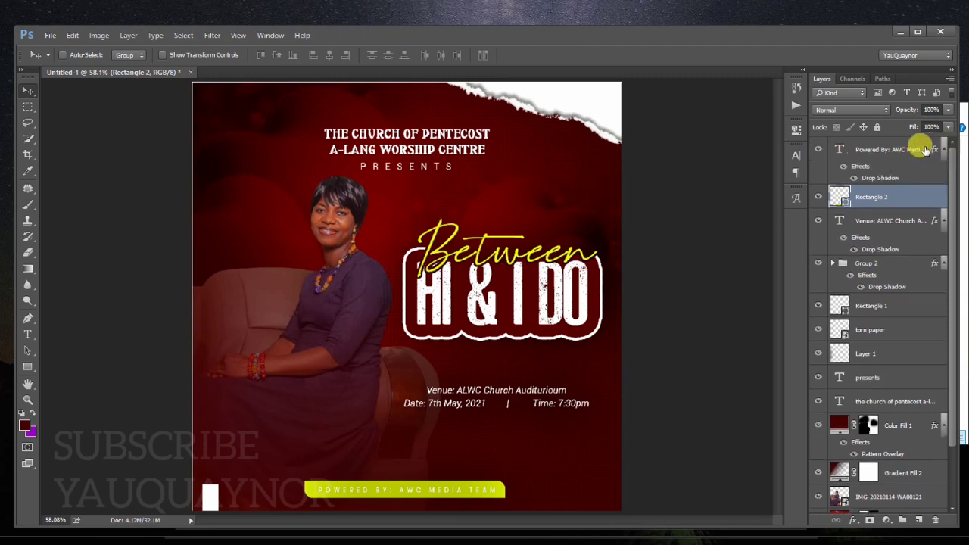
{"action": "left_click_drag", "start_coordinate": [846, 173], "coordinate": [930, 199]}
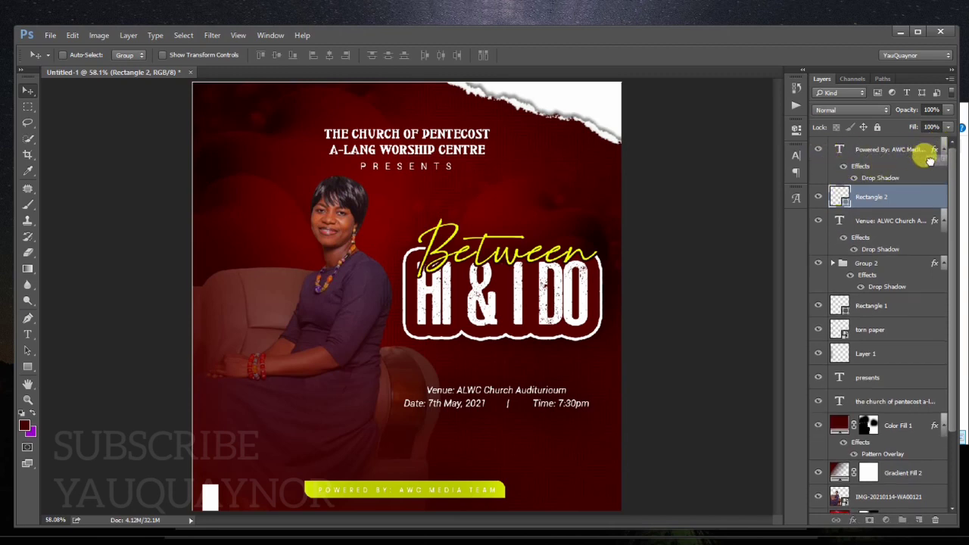
{"action": "left_click", "coordinate": [880, 148]}
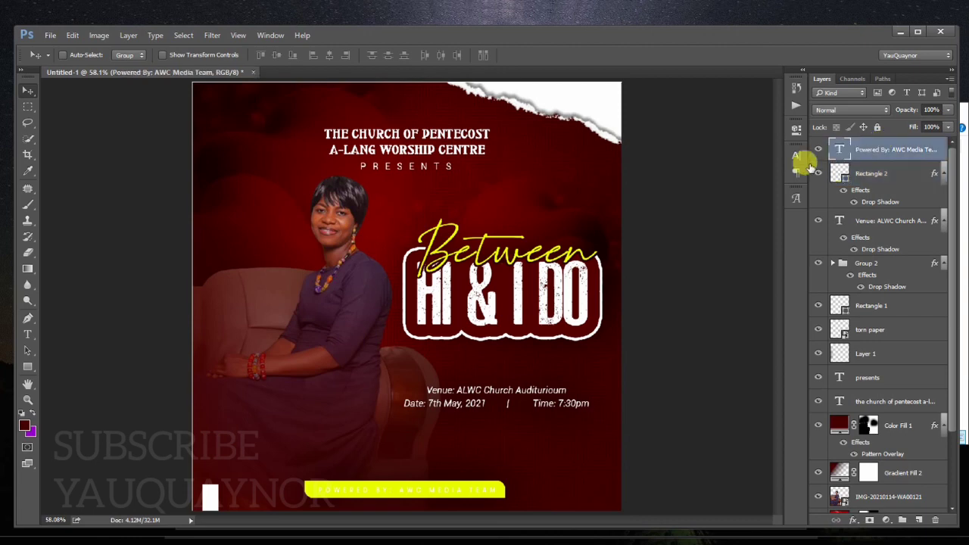
Recolour the credit text dark red (540000), then darken it to near-black.
{"action": "left_click", "coordinate": [797, 155]}
{"action": "left_click", "coordinate": [762, 219]}
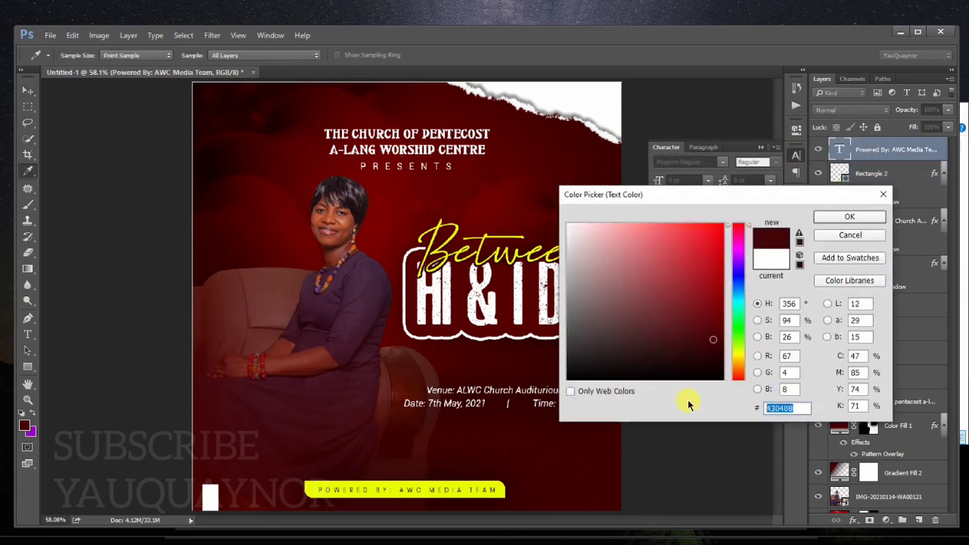
{"action": "type", "text": "540000"}
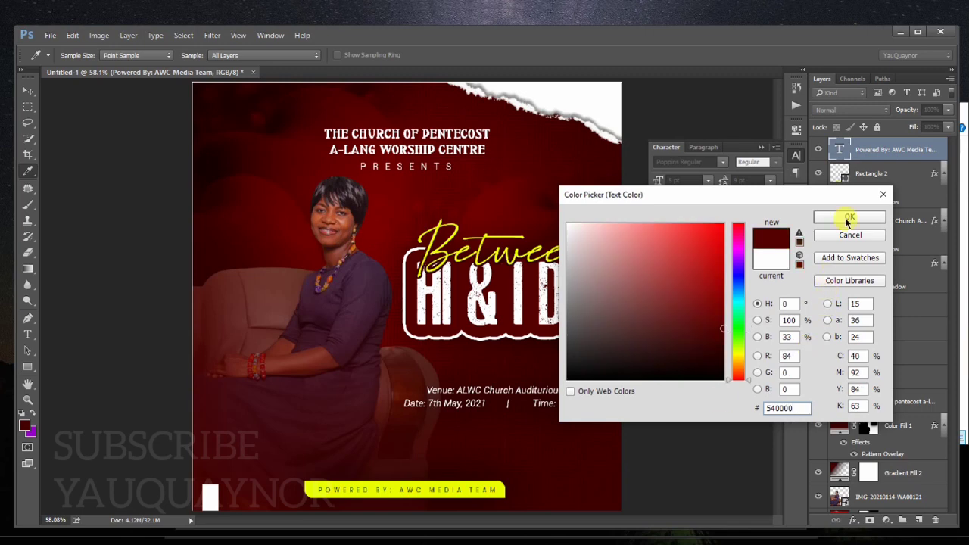
{"action": "left_click", "coordinate": [848, 218]}
{"action": "left_click", "coordinate": [760, 220]}
{"action": "left_click_drag", "start_coordinate": [675, 339], "coordinate": [746, 372]}
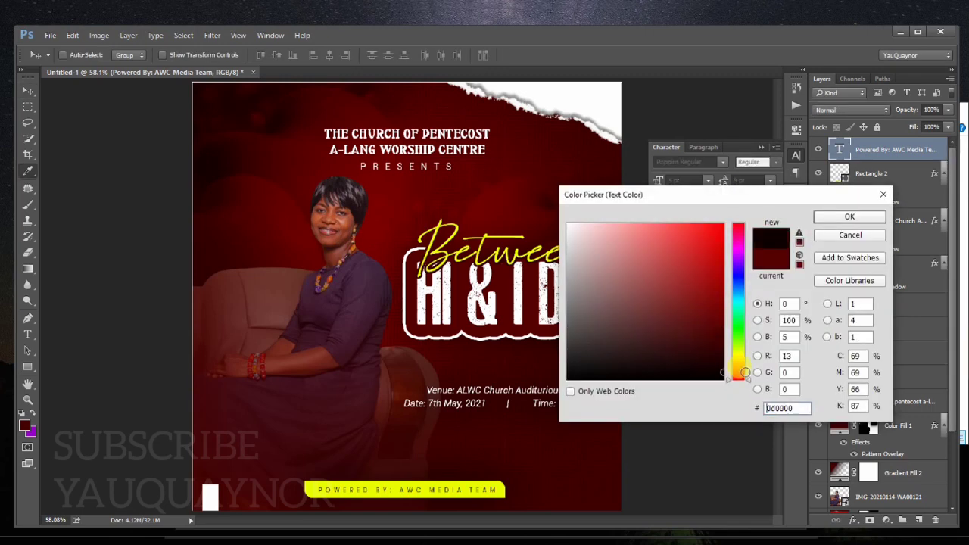
{"action": "left_click", "coordinate": [836, 216]}
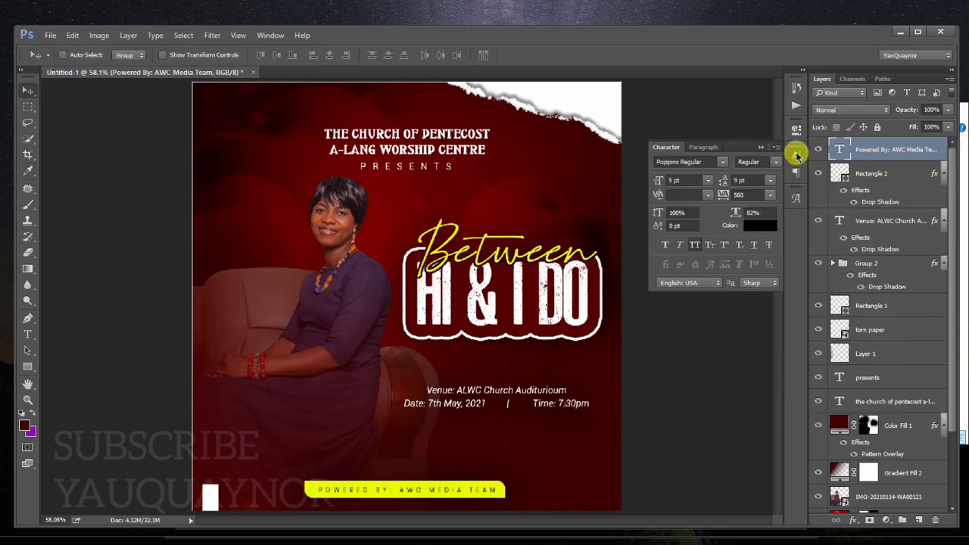
Make the credit text SemiBold.
{"action": "left_click", "coordinate": [796, 155]}
{"action": "left_click", "coordinate": [796, 157]}
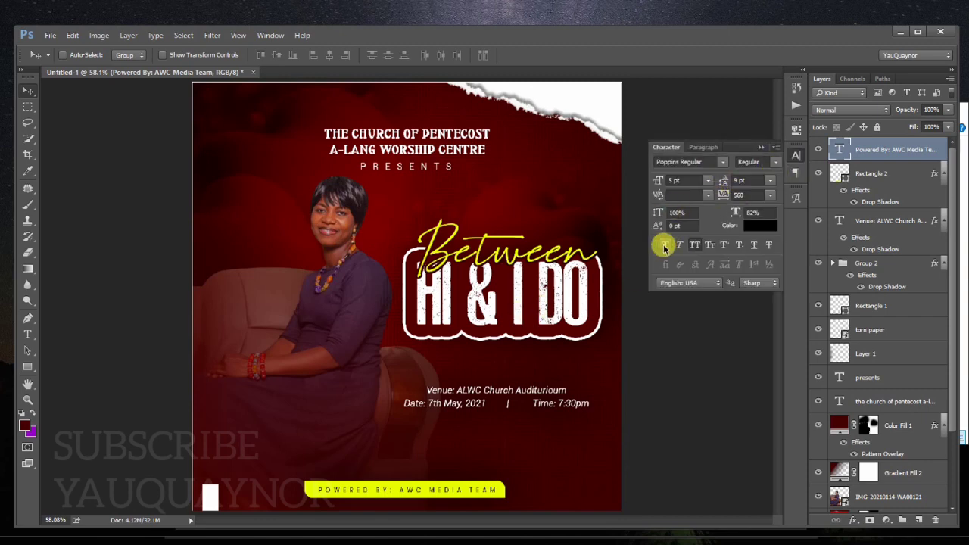
{"action": "left_click", "coordinate": [764, 162]}
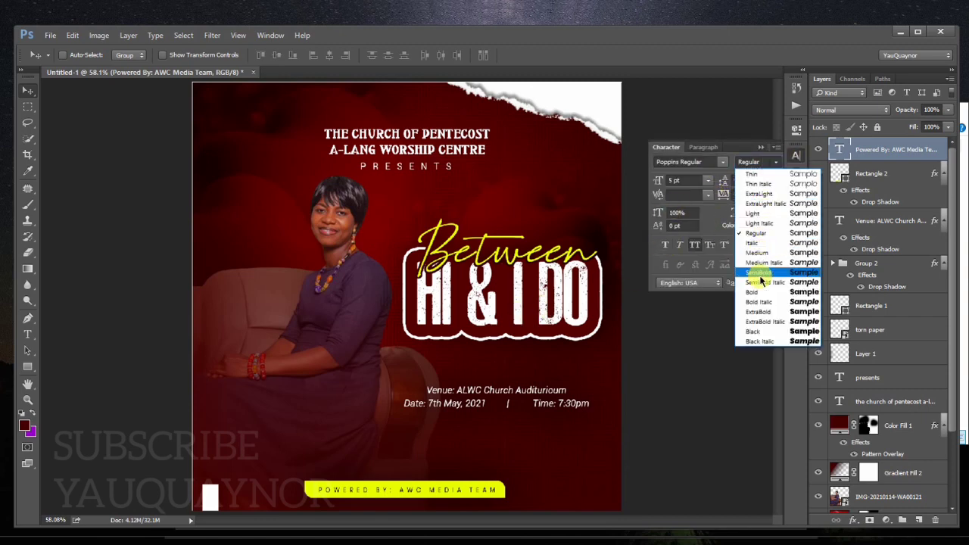
{"action": "left_click", "coordinate": [756, 274]}
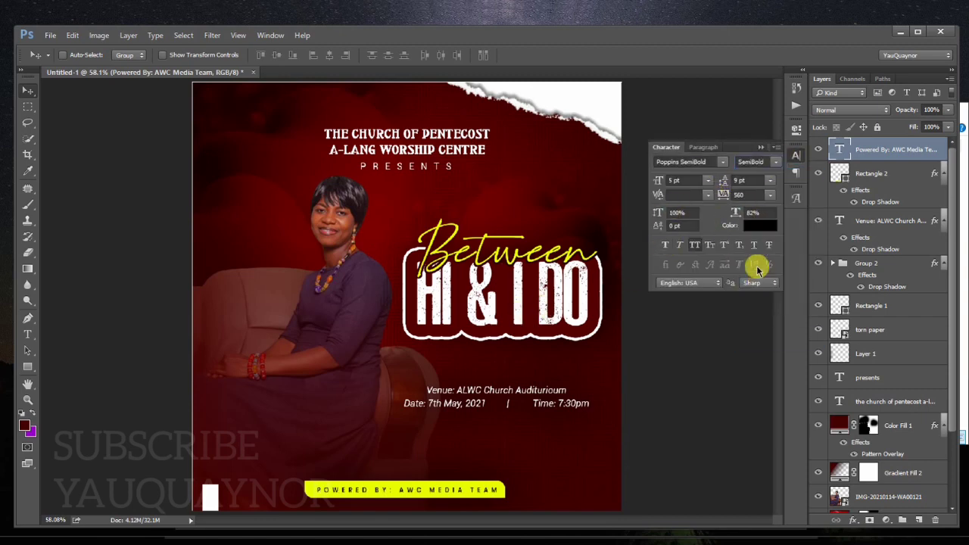
Select the yellow bar with the credit text and nudge both slightly down.
{"action": "left_click", "coordinate": [893, 174], "text": "ctrl"}
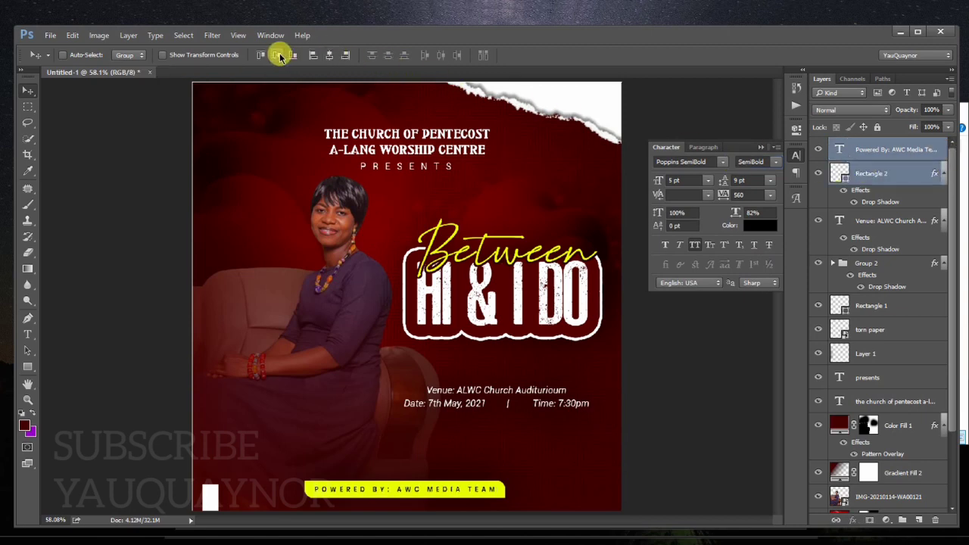
{"action": "key", "text": "ctrl+apostrophe"}
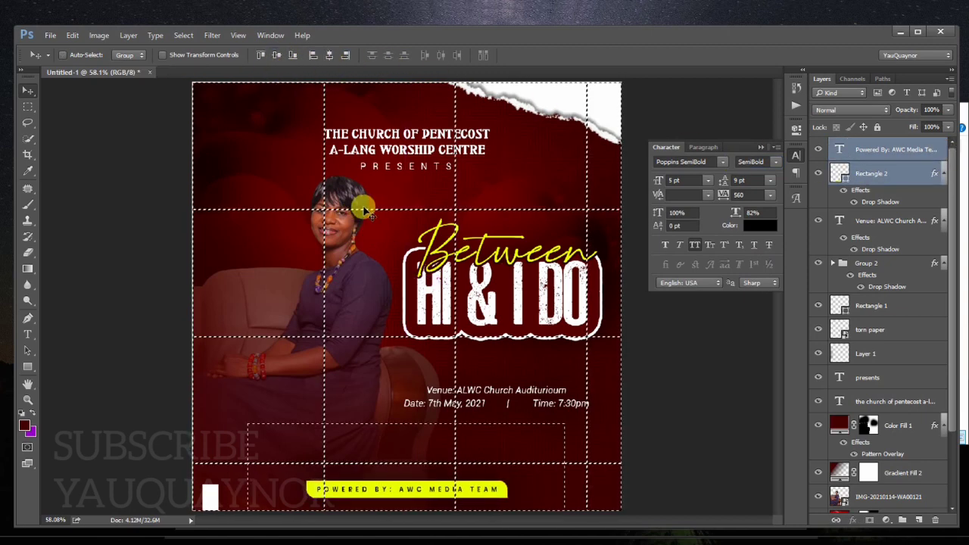
{"action": "key", "text": "m"}
{"action": "right_click", "coordinate": [377, 247]}
{"action": "key", "text": "Escape"}
{"action": "key", "text": "v"}
{"action": "key", "text": "ctrl+apostrophe"}
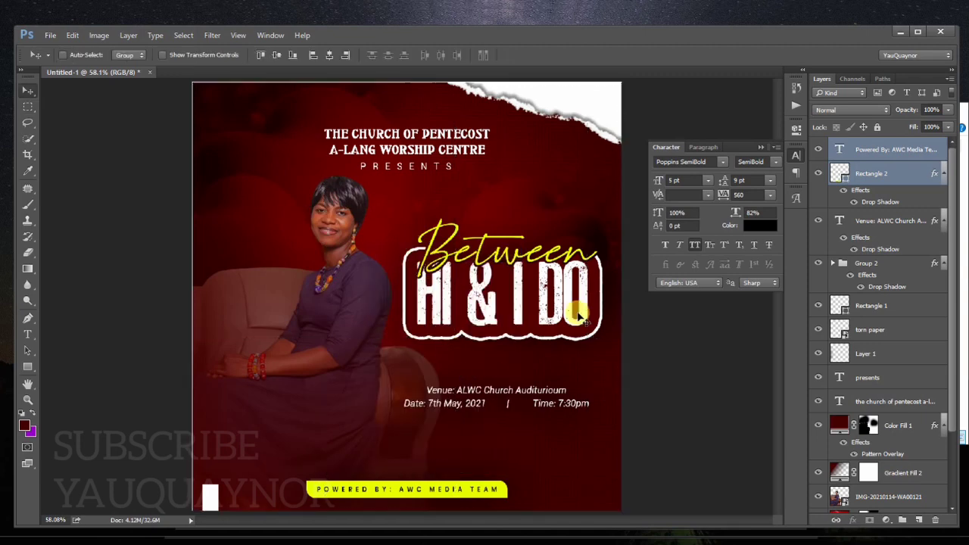
{"action": "key", "text": "Down"}
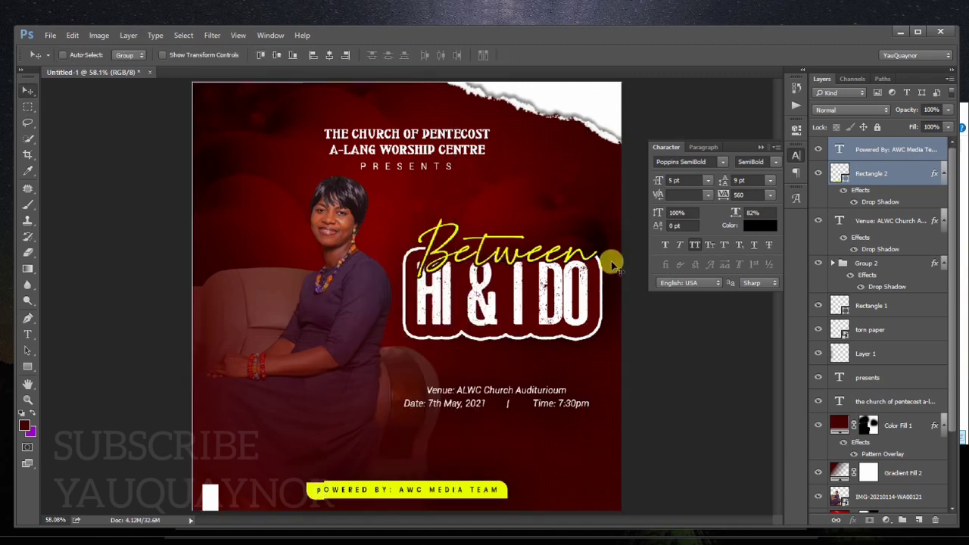
{"action": "key", "text": "Down"}
{"action": "key", "text": "Down"}
{"action": "key", "text": "Down"}
{"action": "key", "text": "Down"}
{"action": "key", "text": "Down"}
{"action": "key", "text": "Down"}
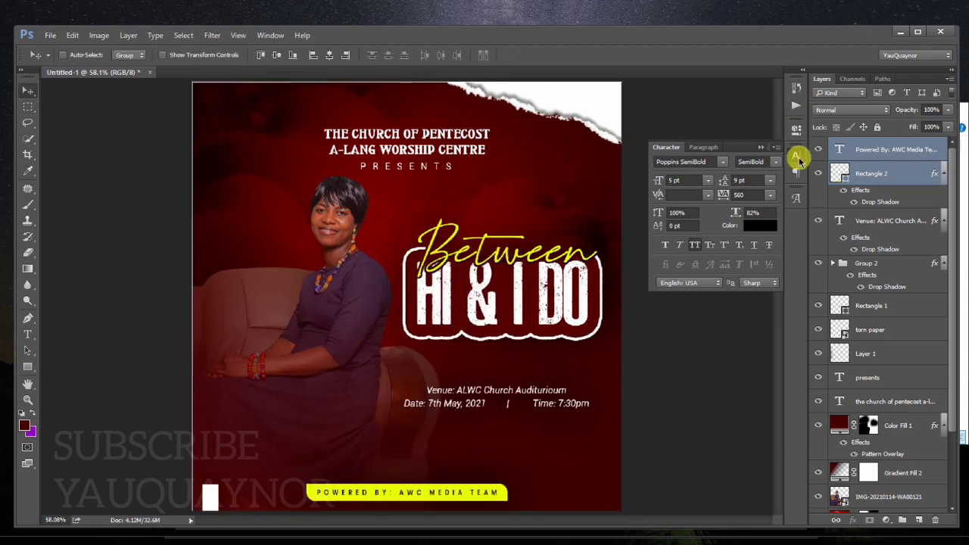
{"action": "left_click", "coordinate": [797, 158]}
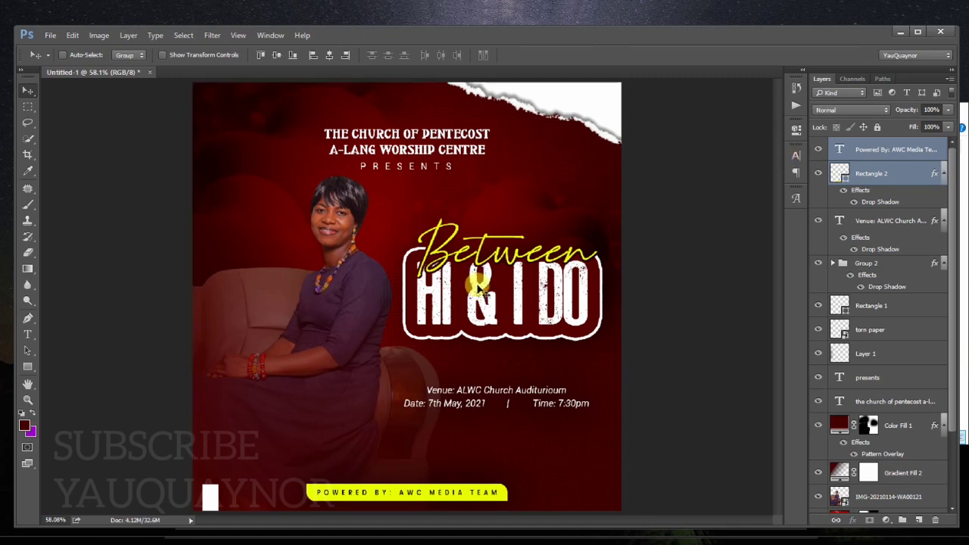
Drag the COP LOGO image from the Pictures folder onto the flyer canvas.
{"action": "left_click", "coordinate": [83, 536]}
{"action": "left_click", "coordinate": [133, 522]}
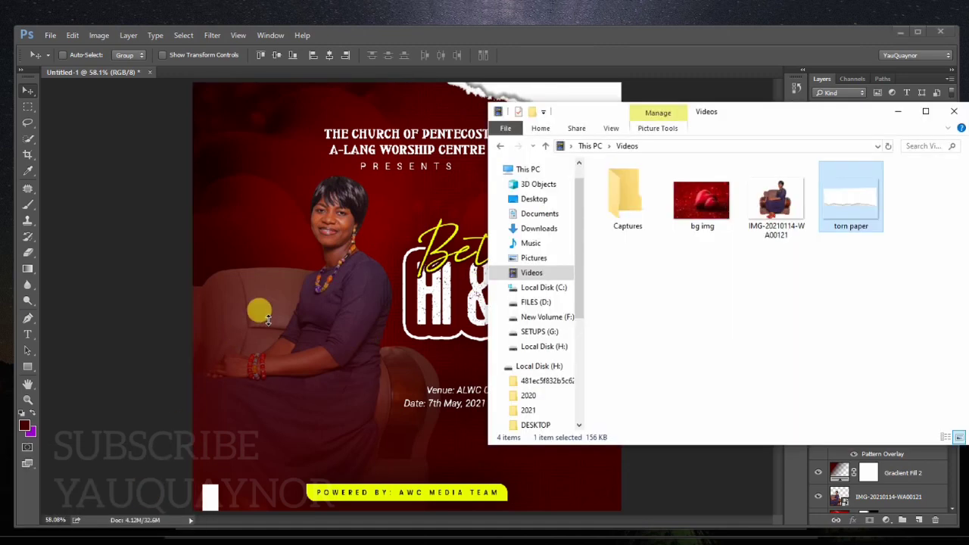
{"action": "left_click", "coordinate": [556, 258]}
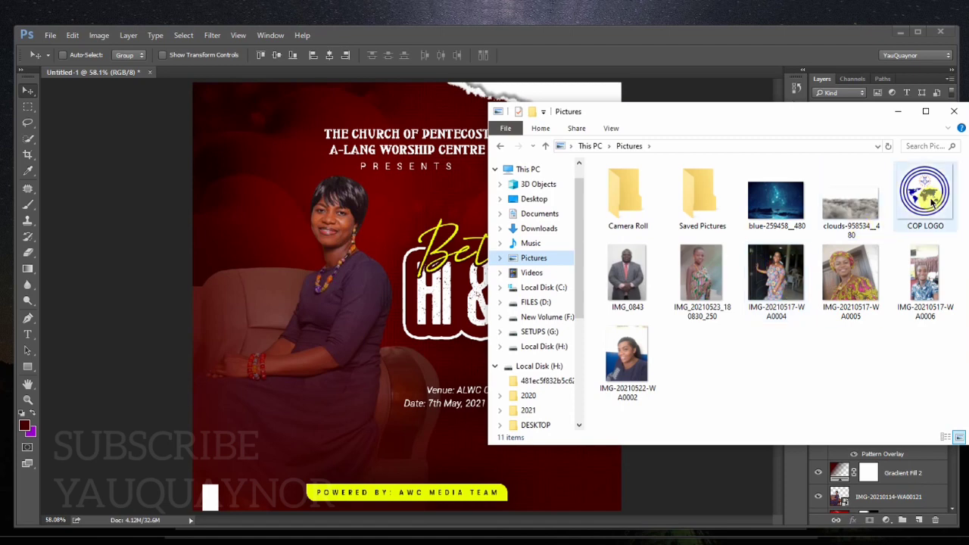
{"action": "left_click_drag", "start_coordinate": [923, 195], "coordinate": [392, 216]}
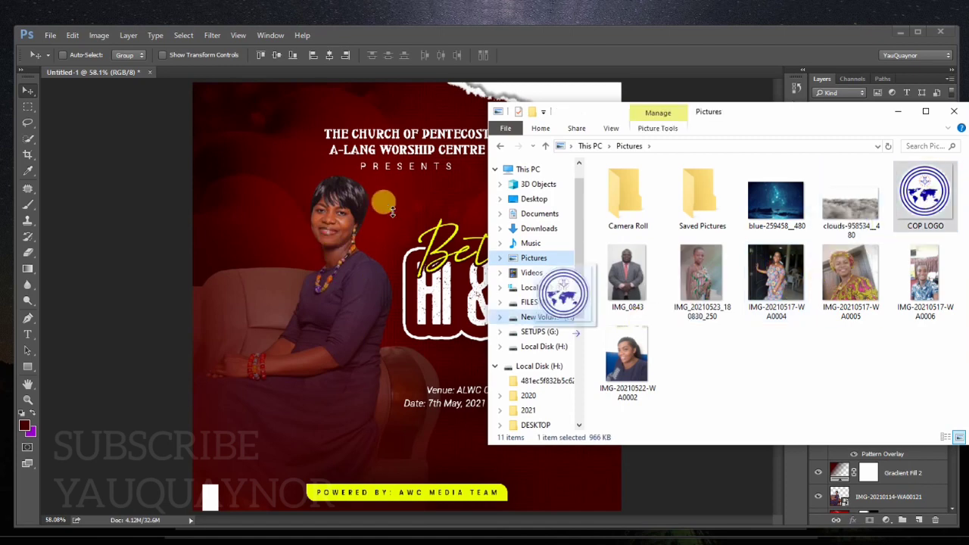
Scale the COP logo down and centre it at the top, above the church name.
{"action": "left_click_drag", "start_coordinate": [391, 212], "coordinate": [402, 220]}
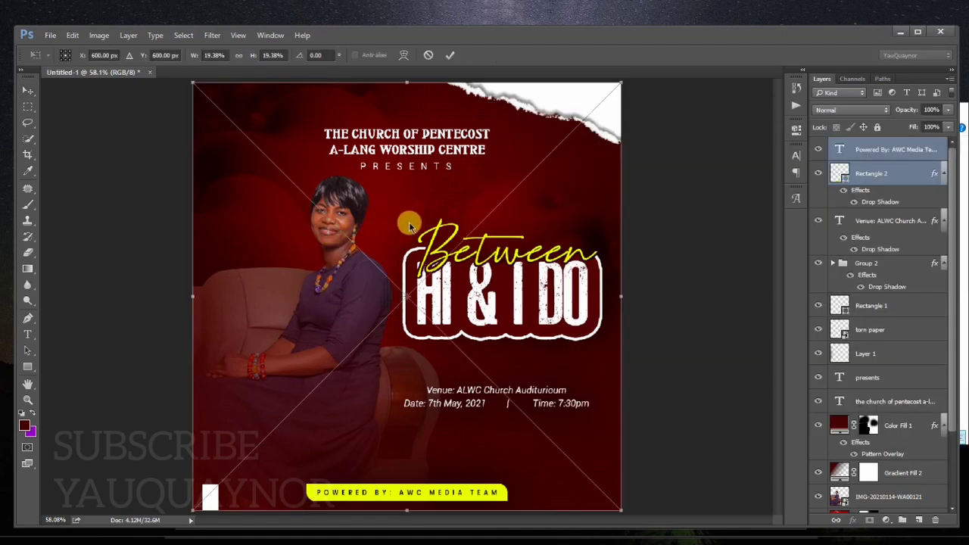
{"action": "mouse_move", "coordinate": [614, 511]}
{"action": "left_mouse_down"}
{"action": "mouse_move", "coordinate": [448, 274]}
{"action": "mouse_move", "coordinate": [442, 286]}
{"action": "mouse_move", "coordinate": [419, 109]}
{"action": "left_mouse_up"}
{"action": "key", "text": "Return"}
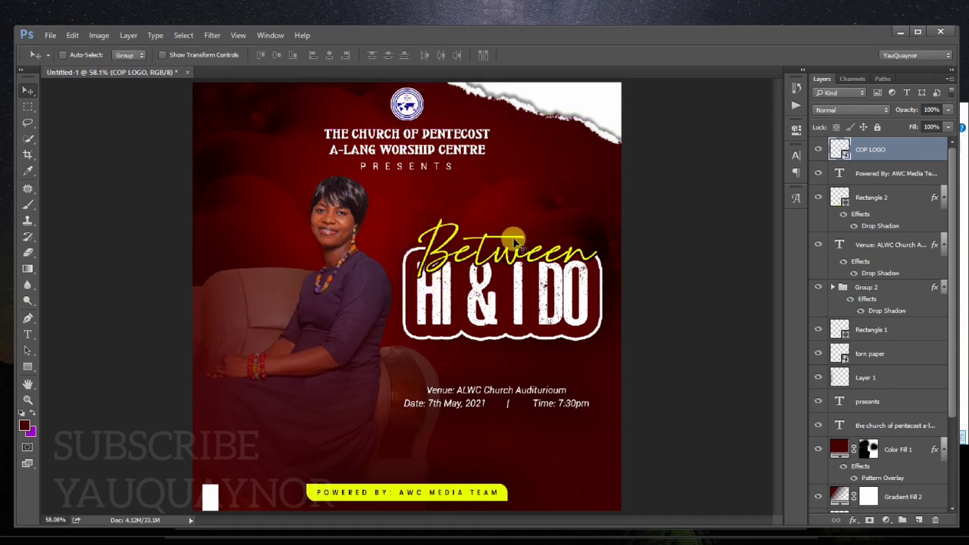
{"action": "key", "text": "ctrl+minus"}
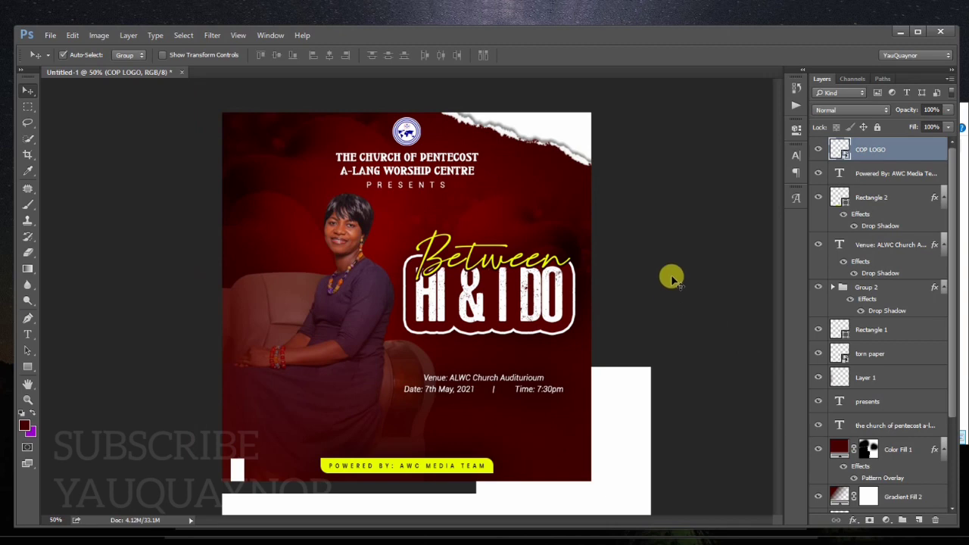
{"action": "key", "text": "ctrl+minus"}
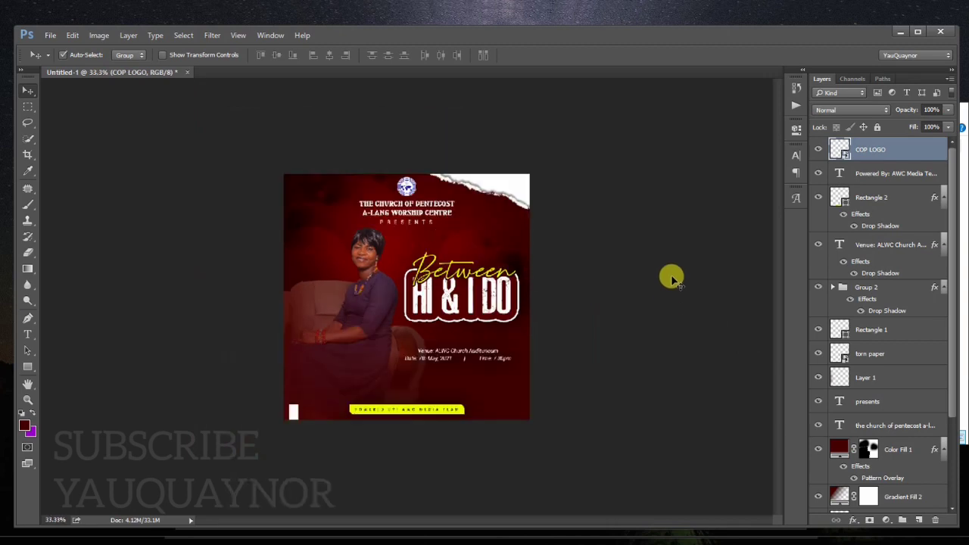
{"action": "key", "text": "ctrl+plus"}
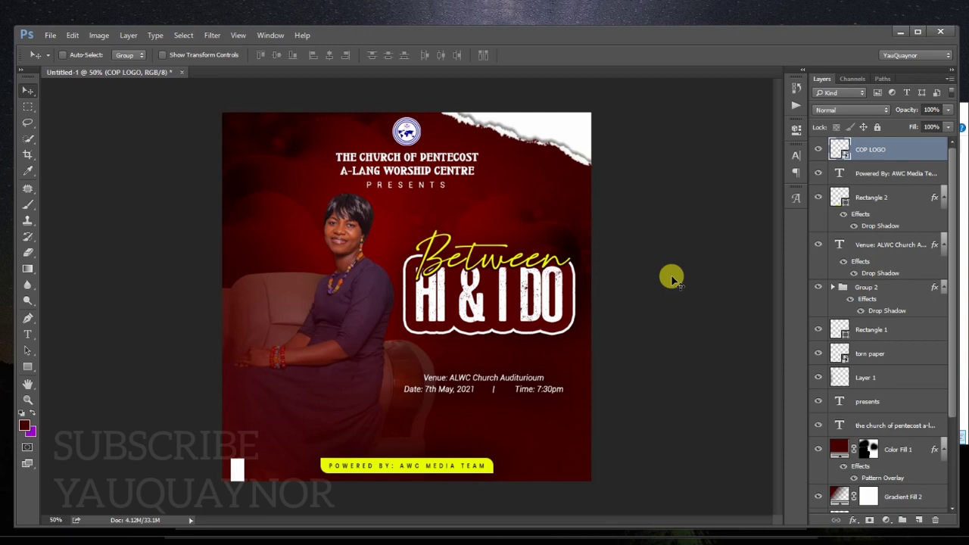
{"action": "key", "text": "ctrl"}
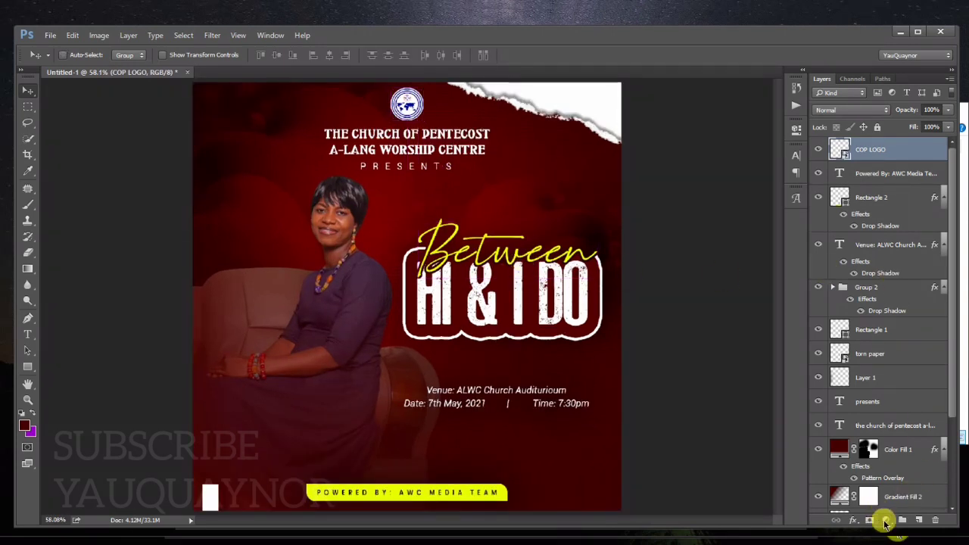
Add a Curves adjustment layer, moving the white point in and the black point slightly.
{"action": "left_click", "coordinate": [884, 520]}
{"action": "left_click", "coordinate": [884, 328]}
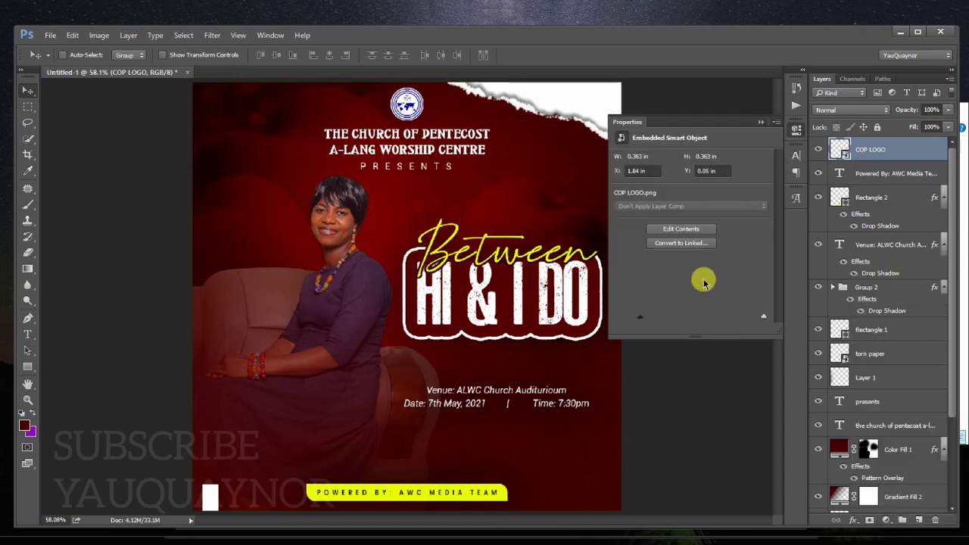
{"action": "left_click_drag", "start_coordinate": [764, 321], "coordinate": [745, 321]}
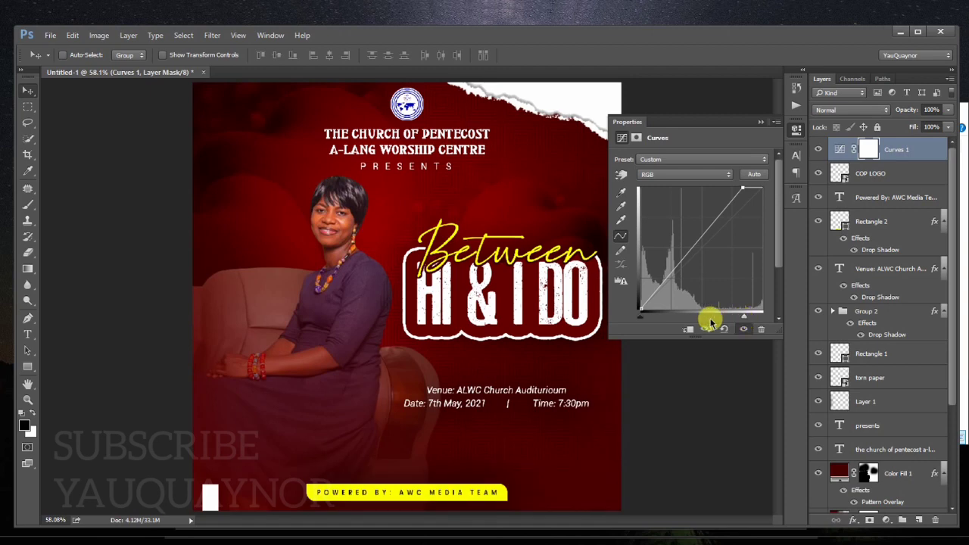
{"action": "left_click_drag", "start_coordinate": [640, 321], "coordinate": [646, 321]}
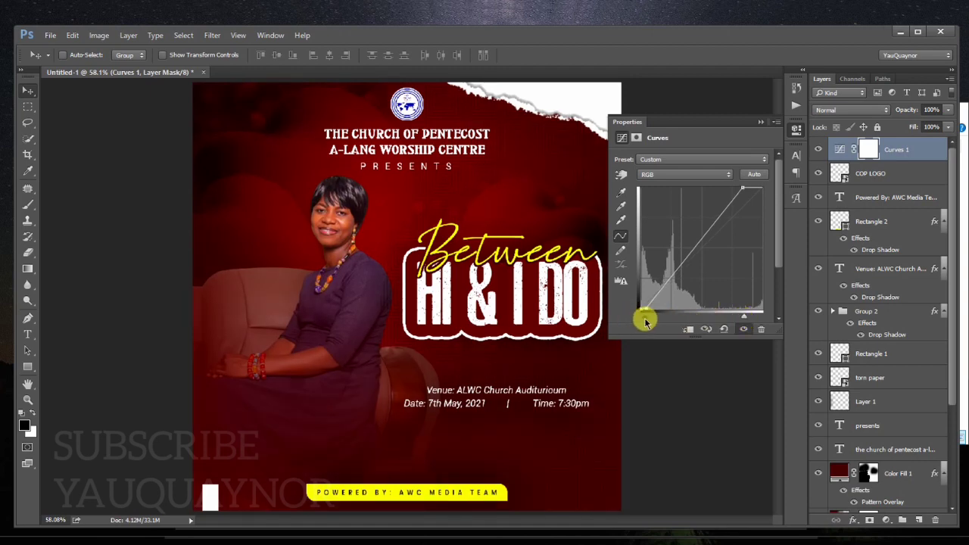
Paint the Curves mask over the woman's head and face with a soft 193 px brush.
{"action": "left_click", "coordinate": [869, 150]}
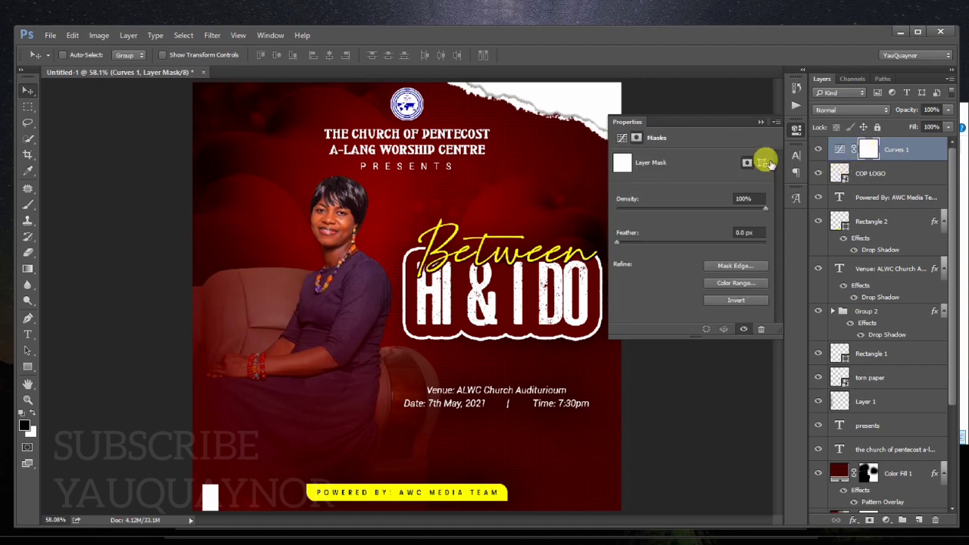
{"action": "key", "text": "b"}
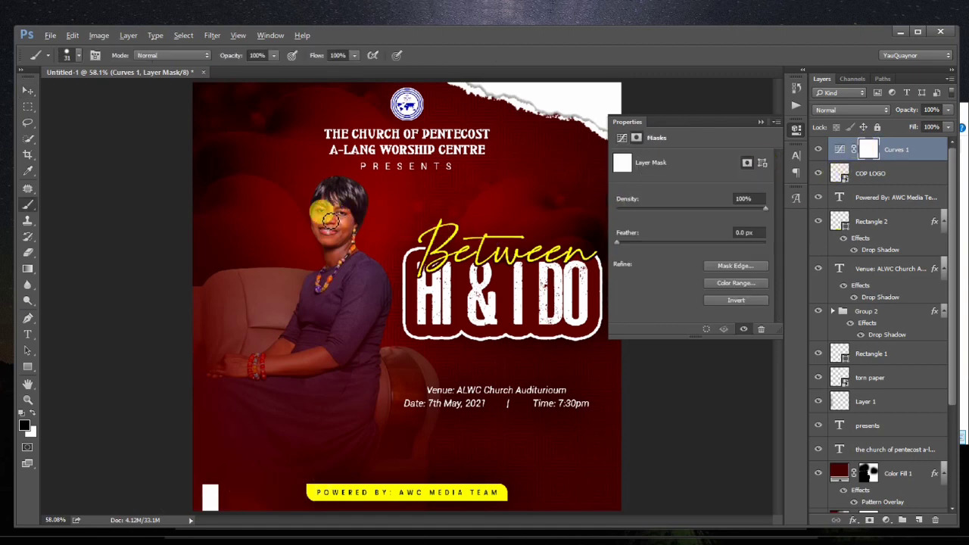
{"action": "right_click", "coordinate": [369, 206]}
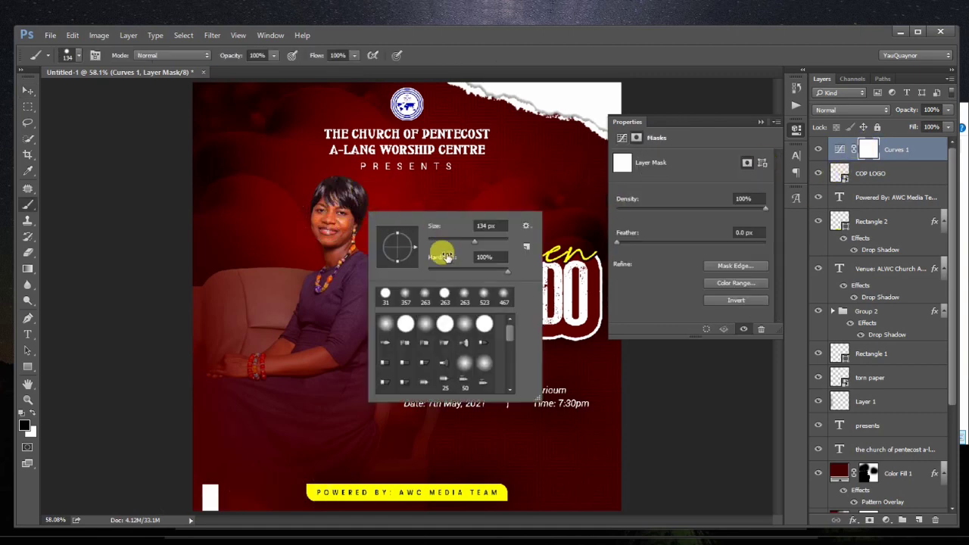
{"action": "left_click_drag", "start_coordinate": [447, 256], "coordinate": [353, 259]}
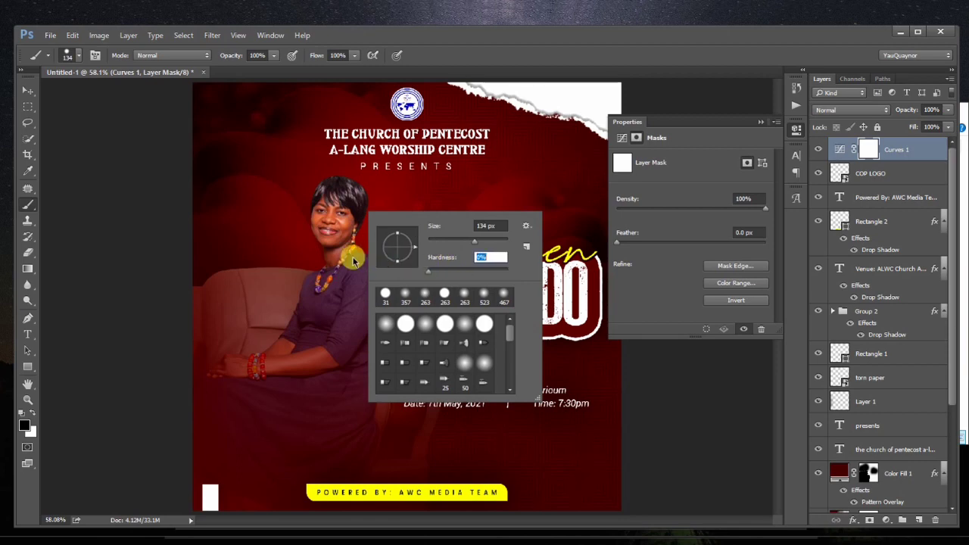
{"action": "key", "text": "Return"}
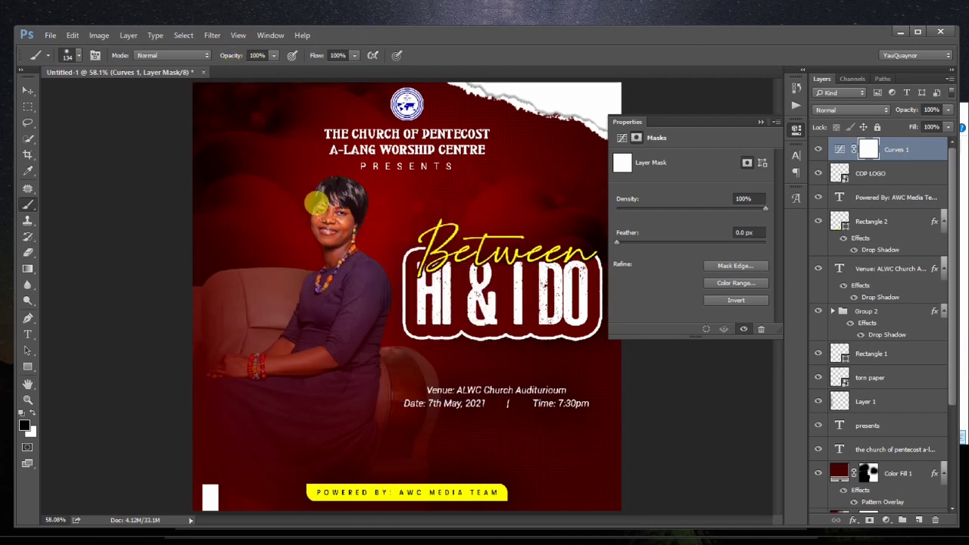
{"action": "left_click_drag", "start_coordinate": [316, 202], "coordinate": [347, 237]}
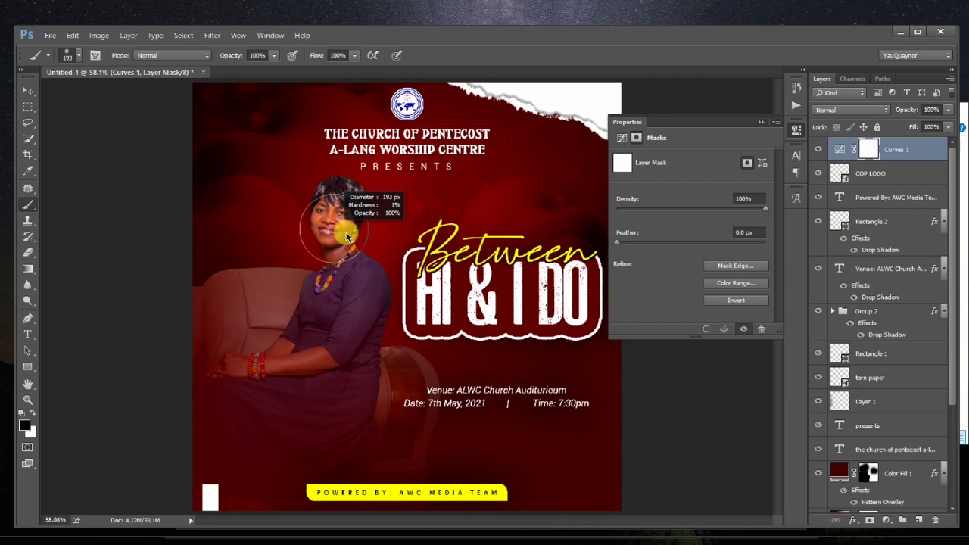
{"action": "left_click", "coordinate": [311, 193]}
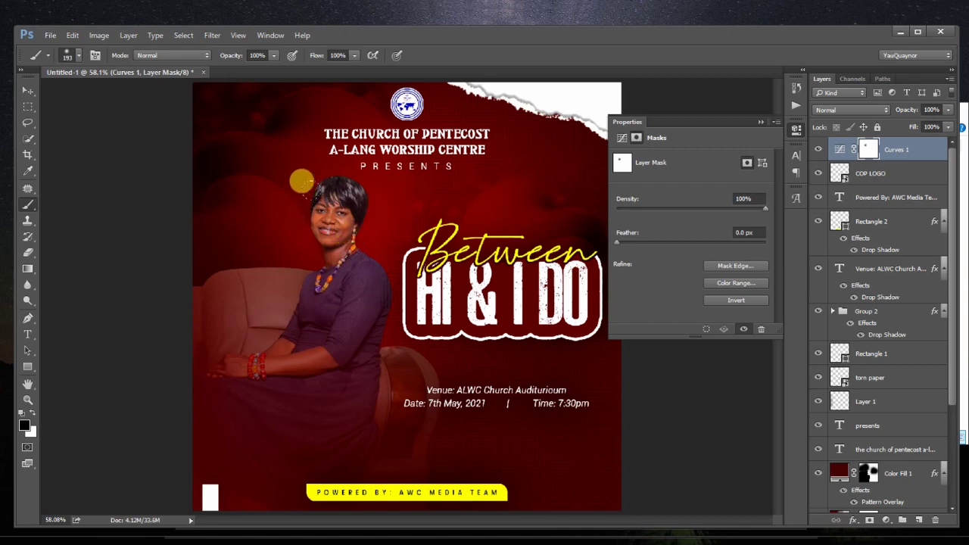
{"action": "mouse_move", "coordinate": [301, 170]}
{"action": "left_mouse_down"}
{"action": "mouse_move", "coordinate": [313, 215]}
{"action": "mouse_move", "coordinate": [381, 233]}
{"action": "left_mouse_up"}
Toggle the Curves layer off and on to compare before and after, leaving it visible.
{"action": "scroll", "coordinate": [435, 250], "scroll_direction": "down", "scroll_amount": 1}
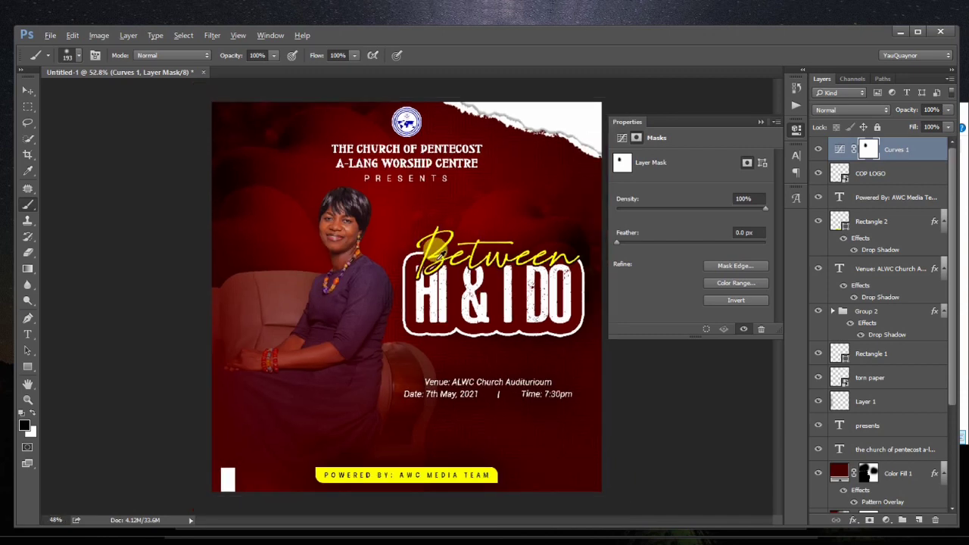
{"action": "scroll", "coordinate": [435, 256], "scroll_direction": "down", "scroll_amount": 1}
{"action": "left_click", "coordinate": [795, 129]}
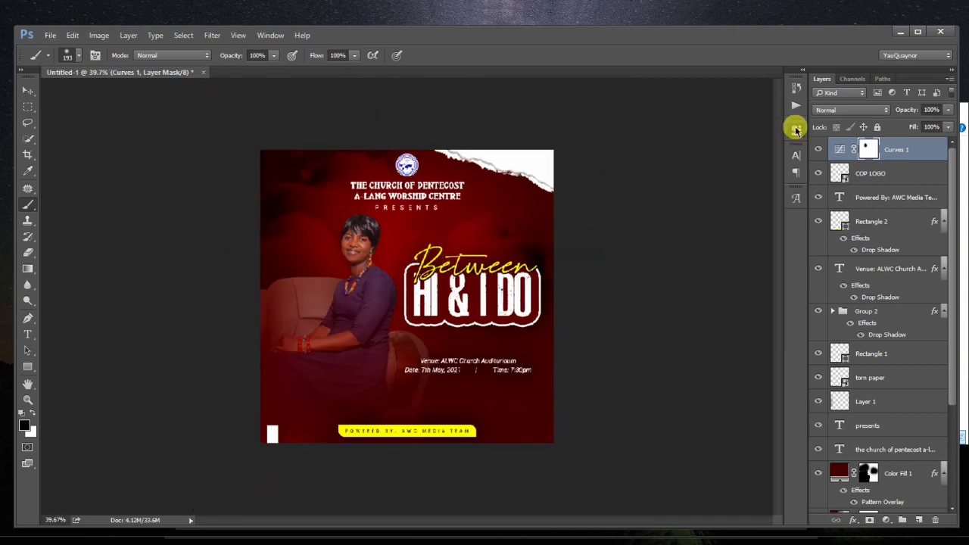
{"action": "left_click", "coordinate": [818, 149]}
{"action": "left_click", "coordinate": [819, 151]}
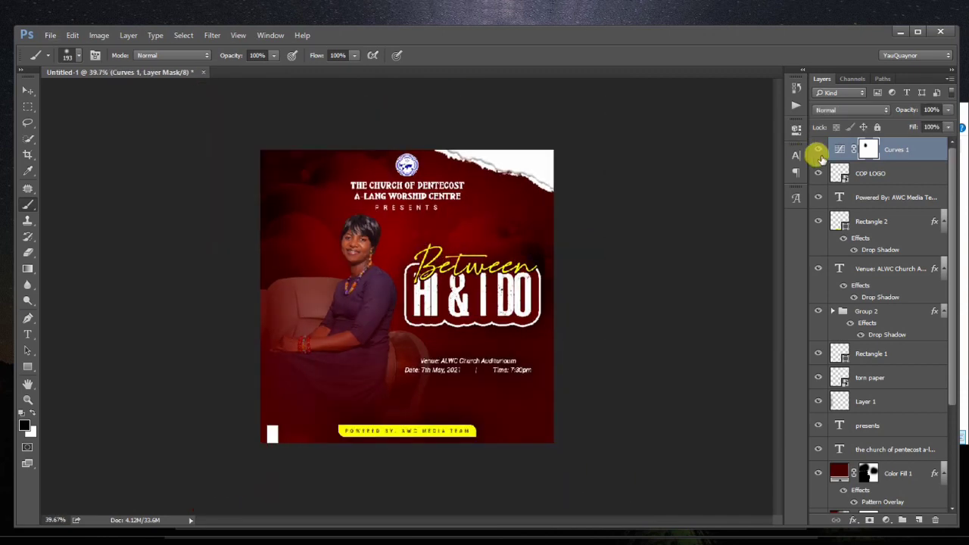
{"action": "left_click", "coordinate": [818, 151]}
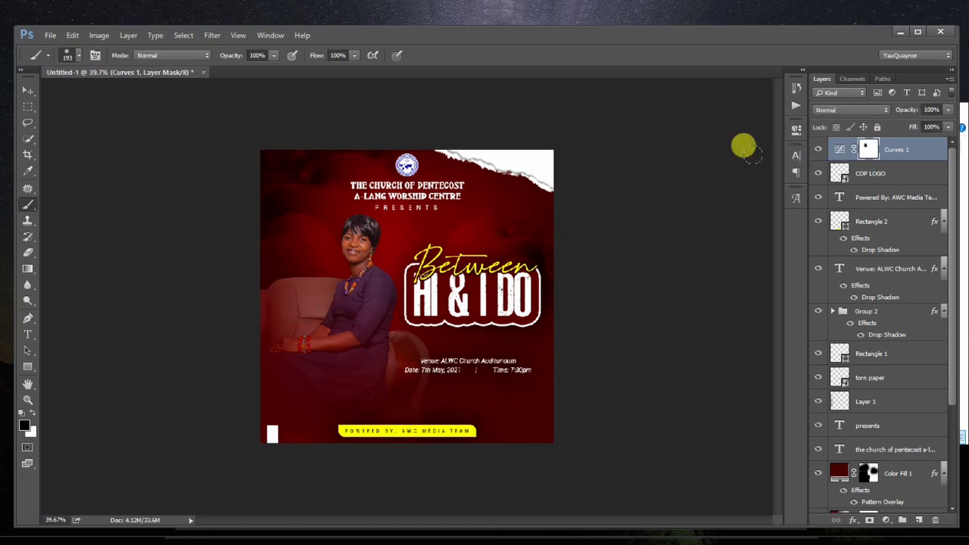
{"action": "key", "text": "ctrl+0"}
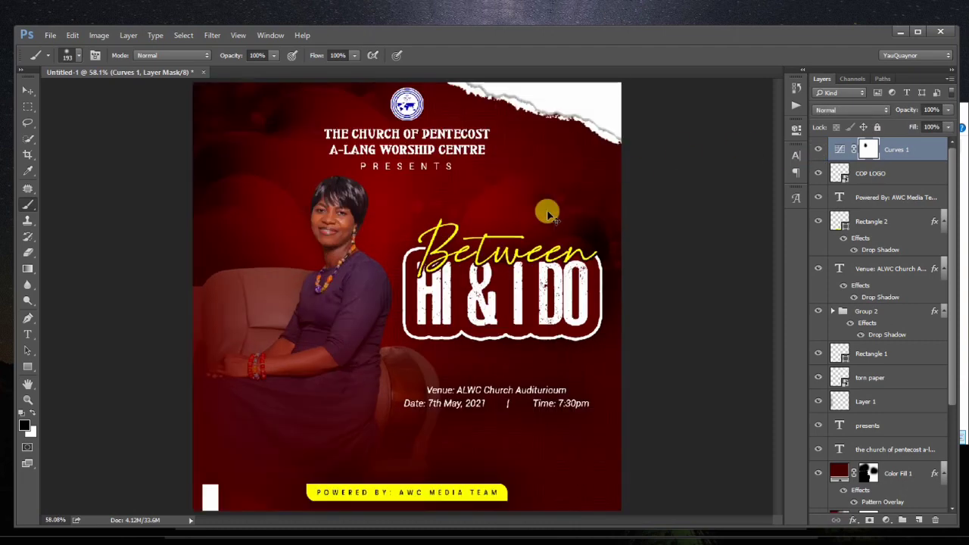
{"action": "left_click", "coordinate": [818, 149]}
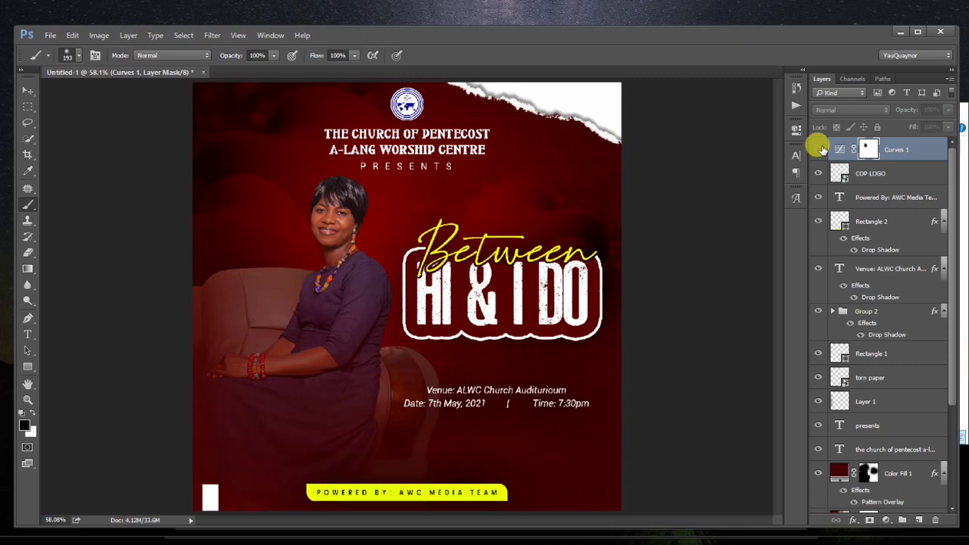
{"action": "left_click", "coordinate": [819, 149]}
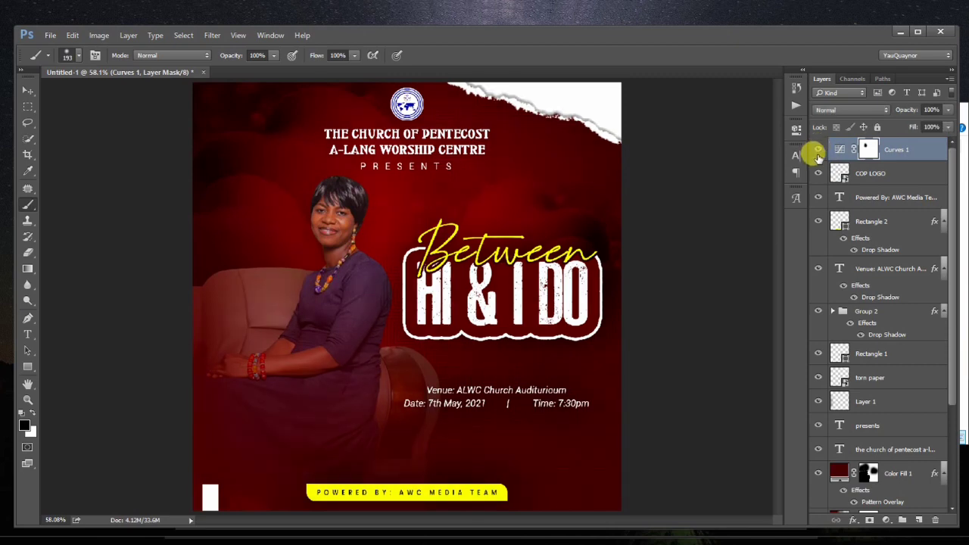